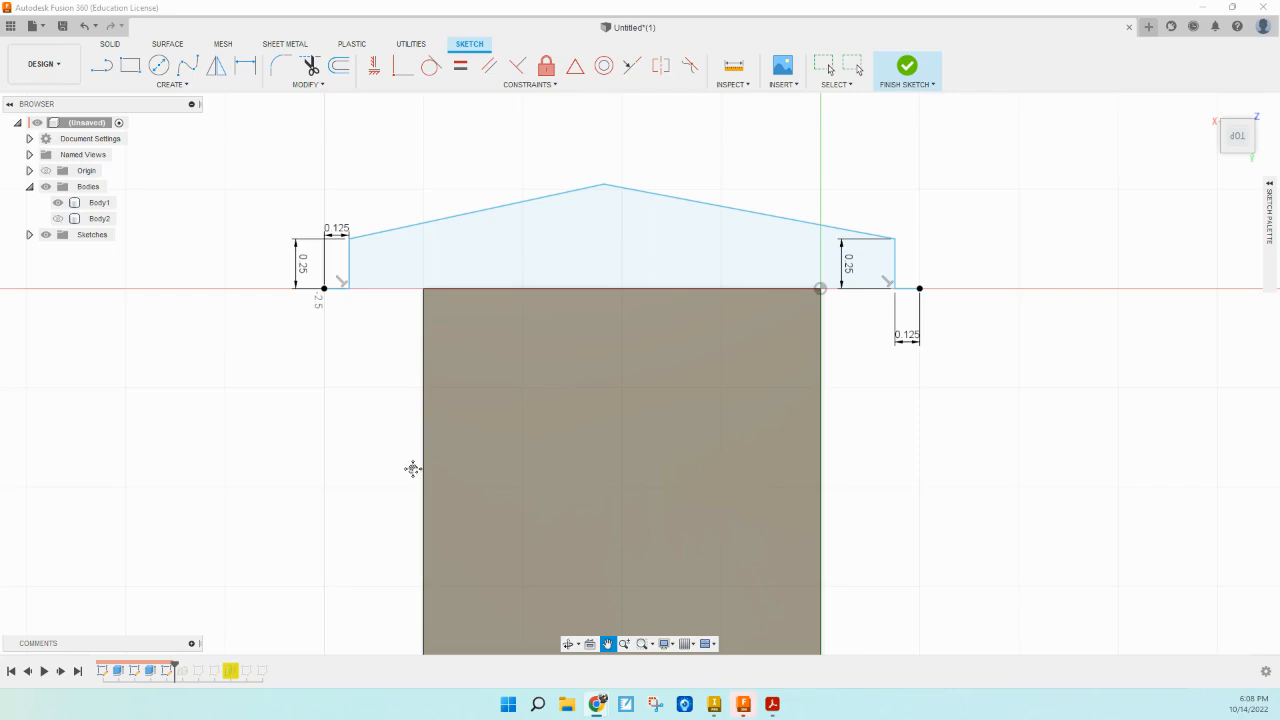
Step: Dimension the roof profile's left overhang, from its lower left corner to the body's upper left corner
click(101, 65)
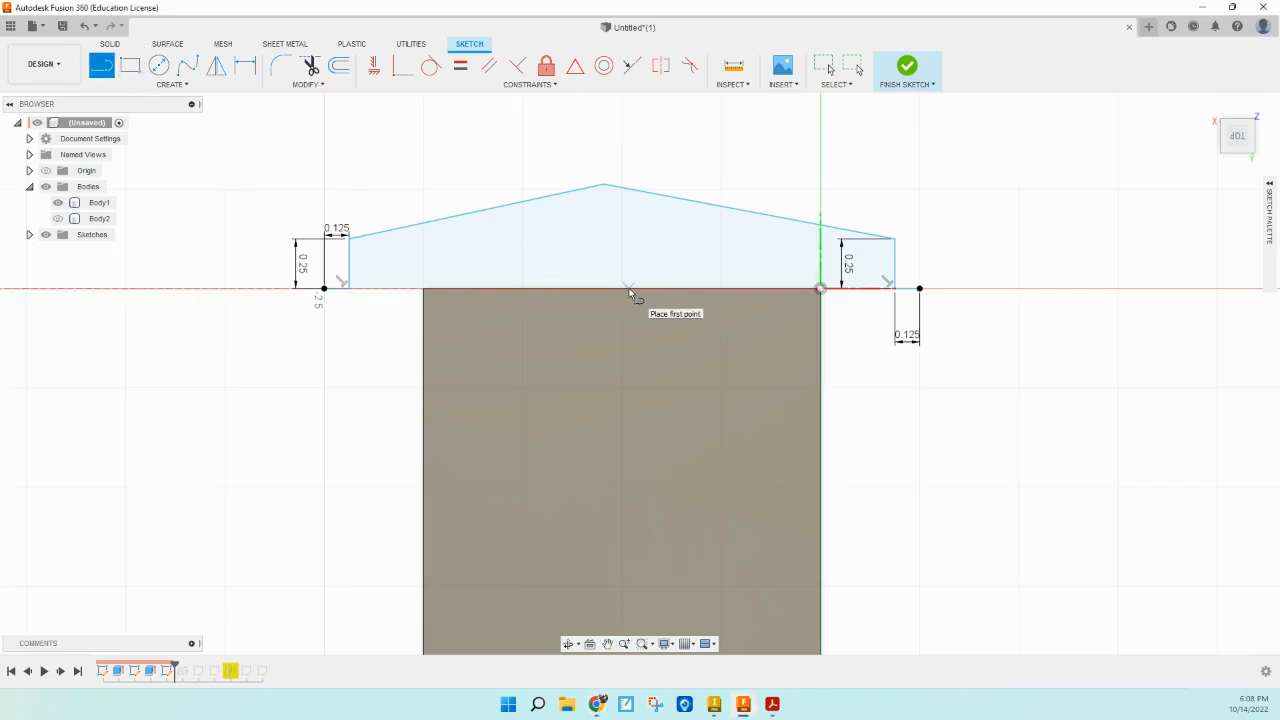
click(196, 90)
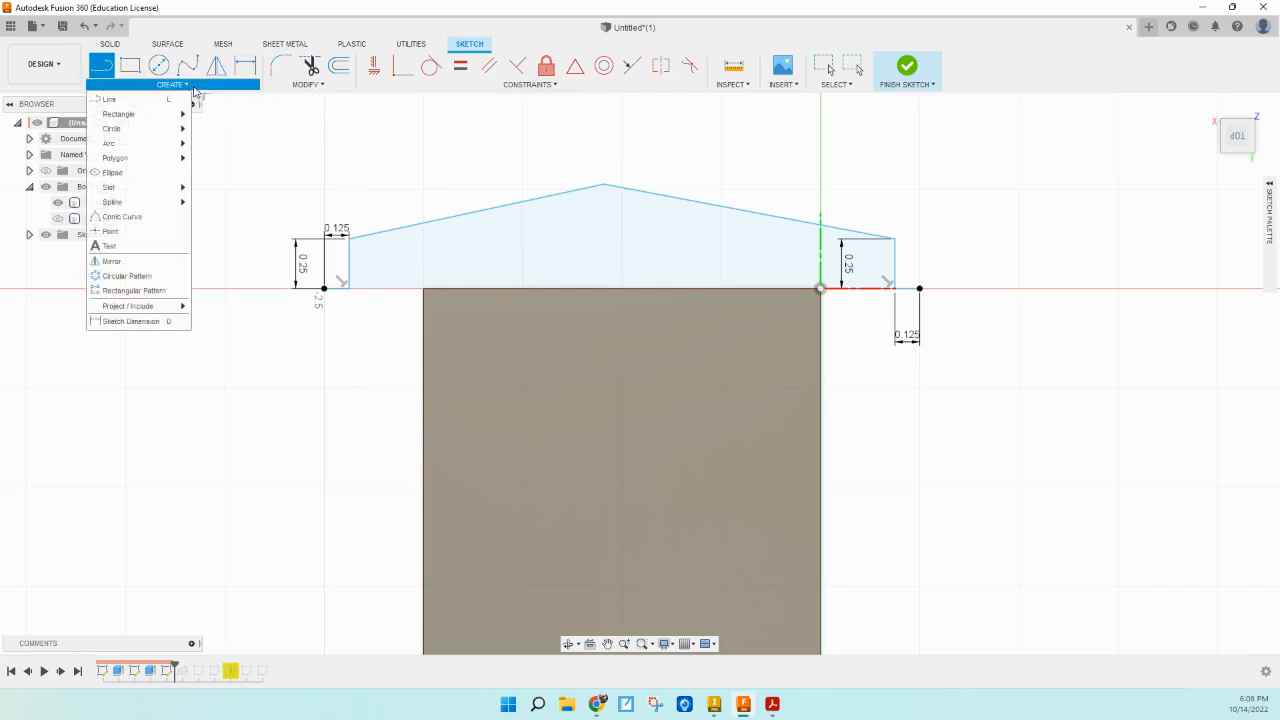
click(150, 322)
click(349, 289)
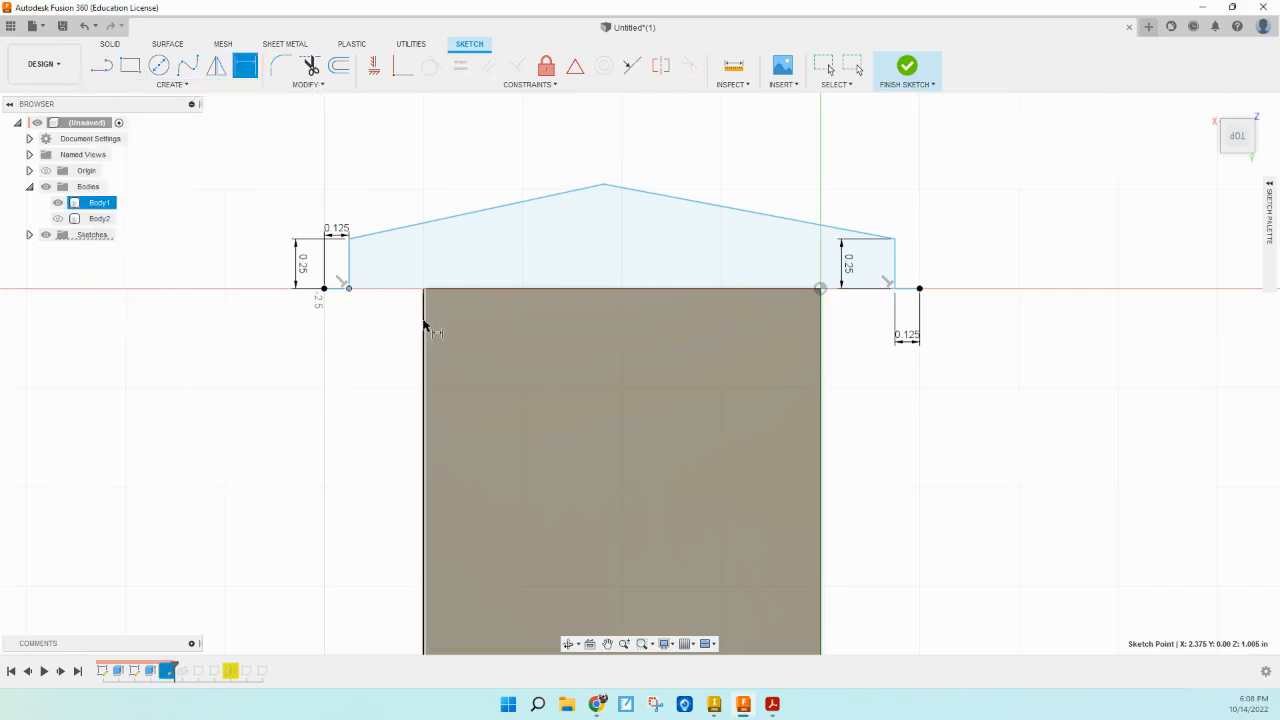
click(423, 289)
click(384, 368)
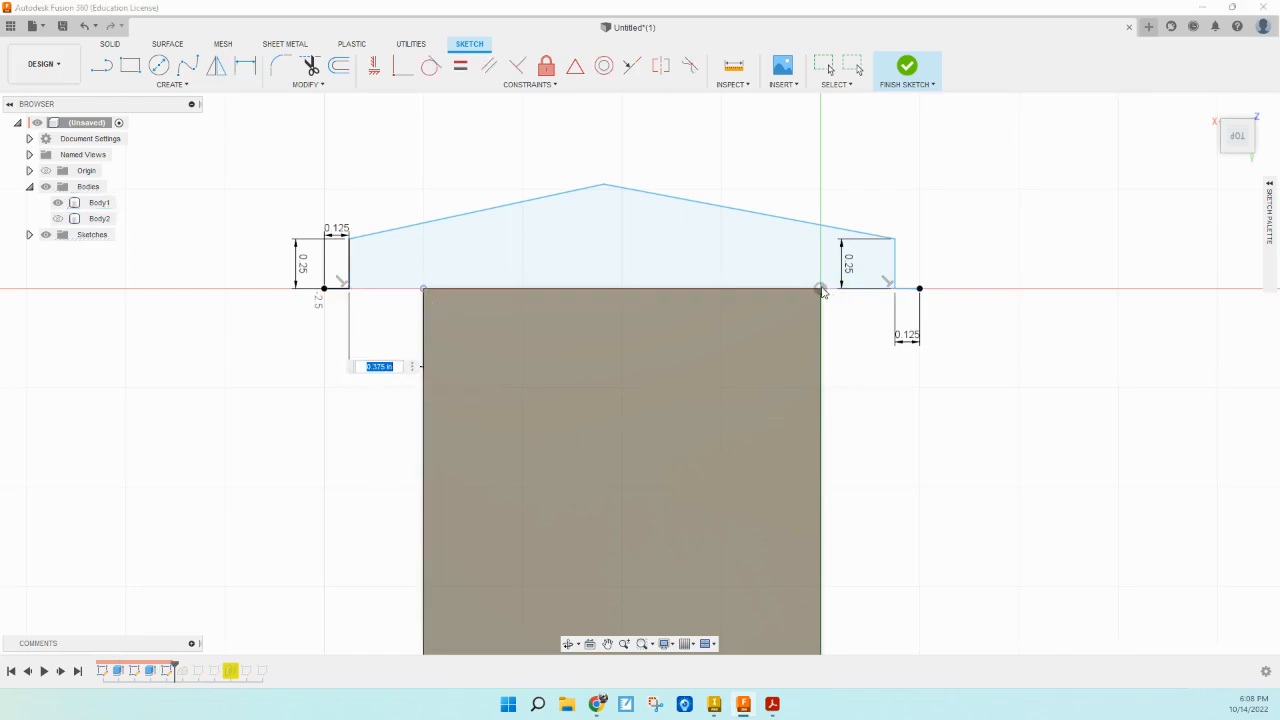
click(172, 84)
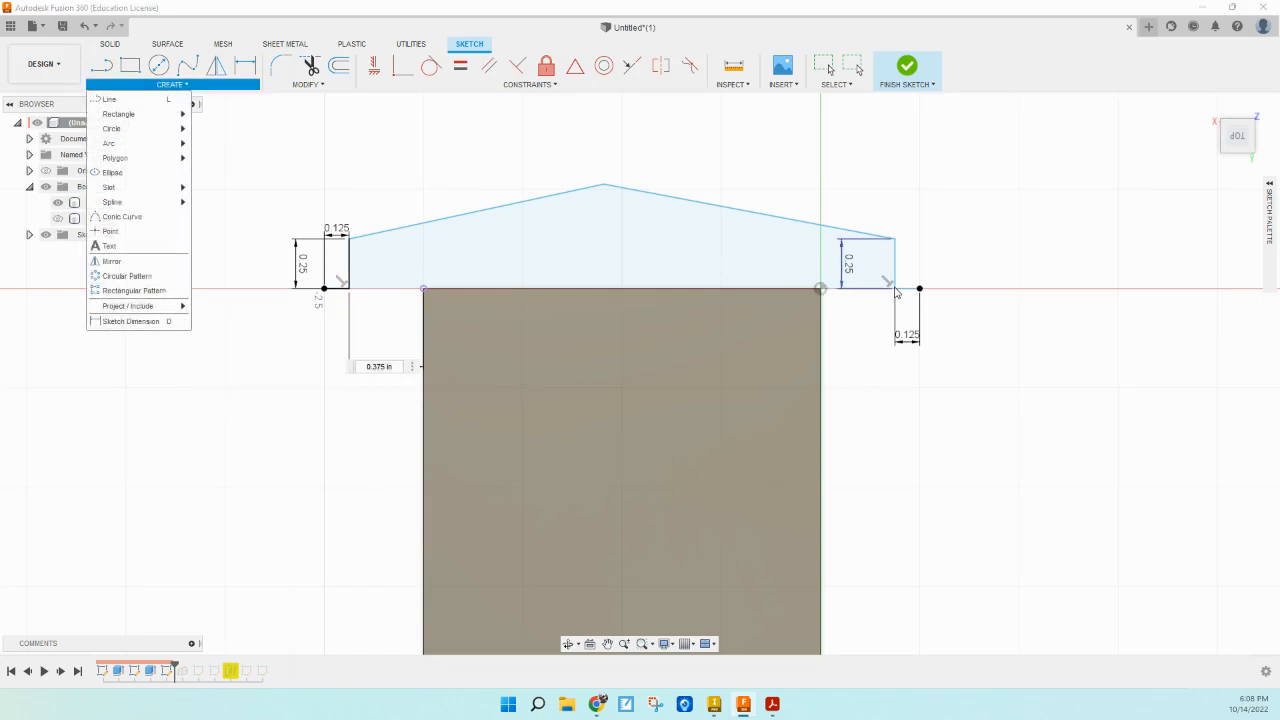
click(893, 292)
click(826, 293)
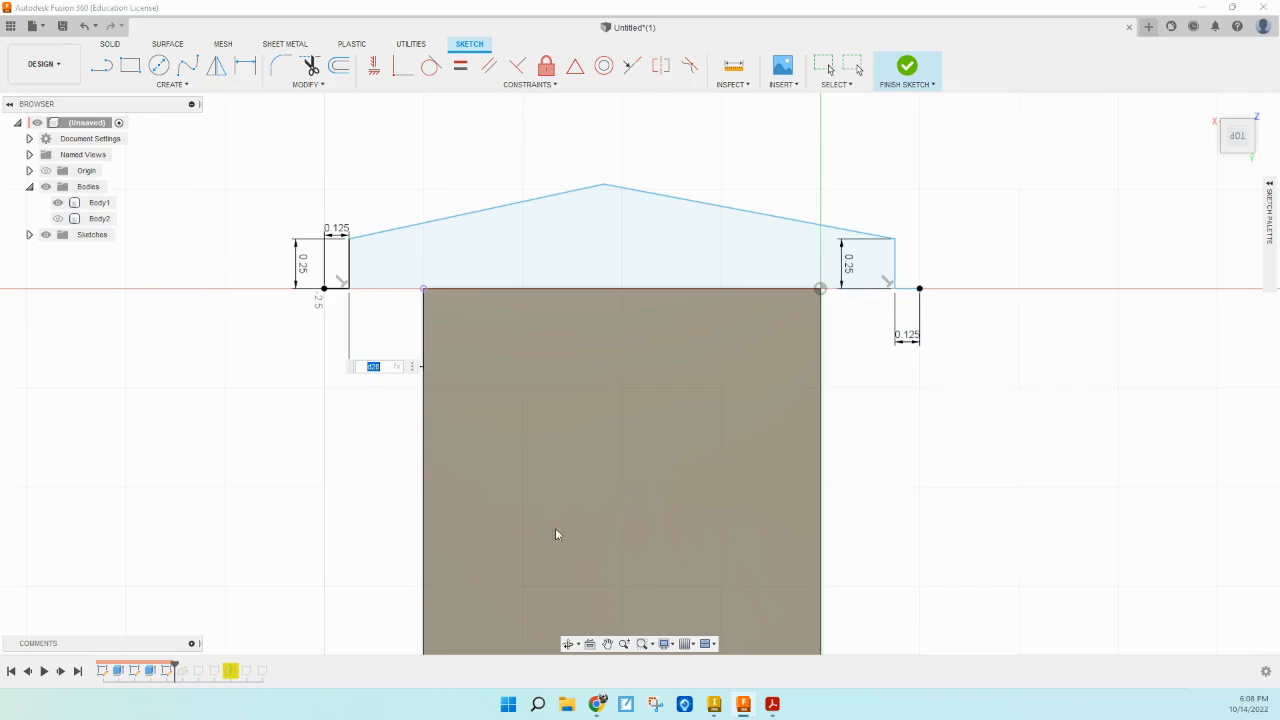
key(Return)
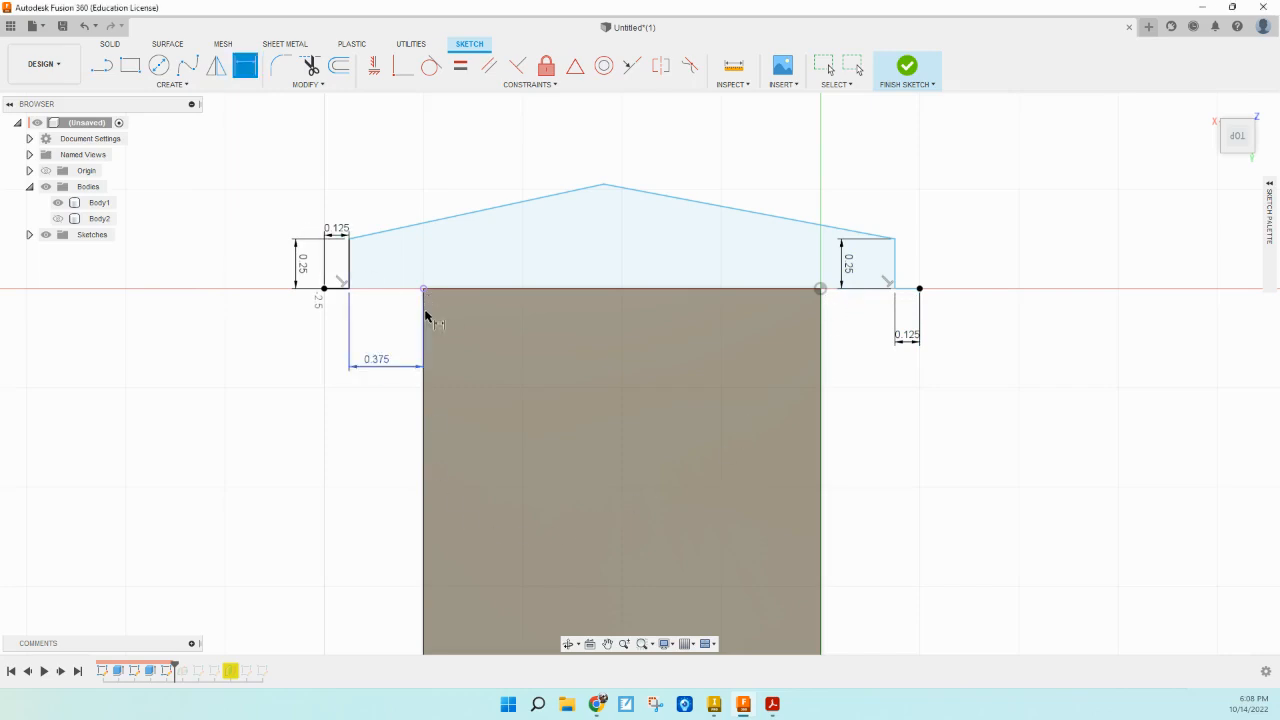
Step: Dimension the roof profile's right overhang, from the body's upper right corner to the profile's lower right corner
click(822, 289)
click(894, 289)
click(866, 378)
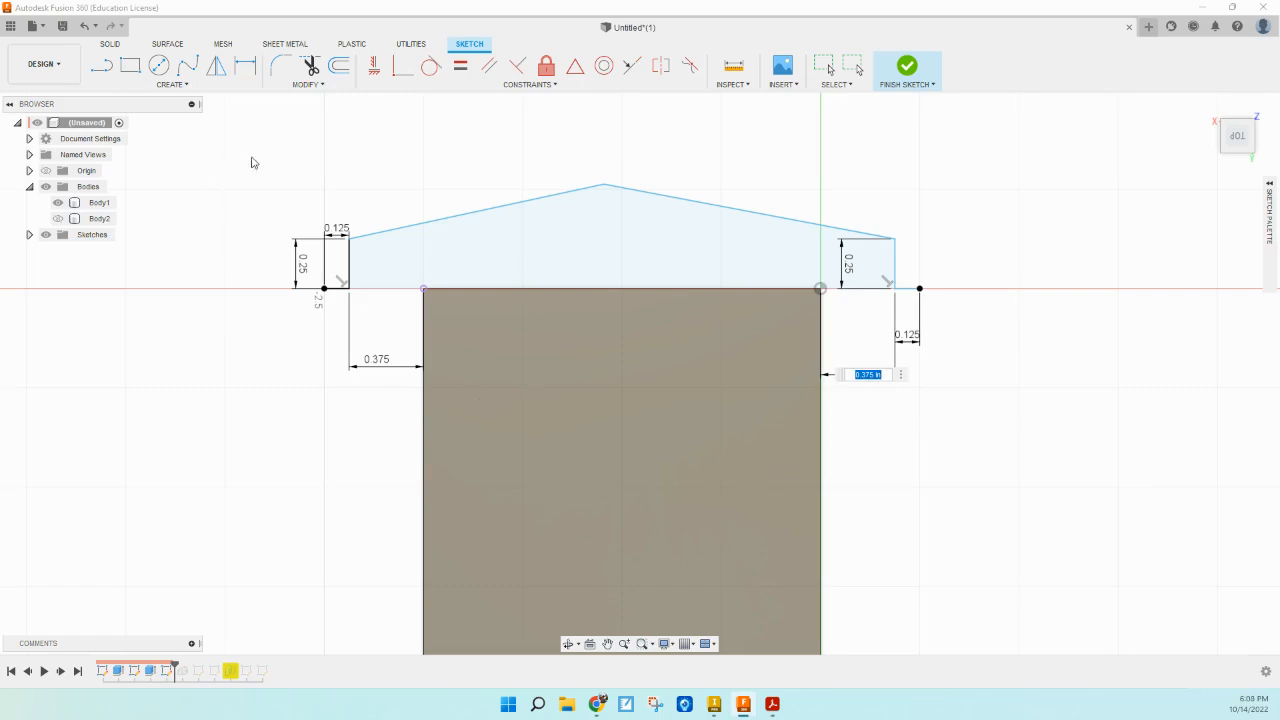
Step: Draw a vertical guide line about 0.755 in long from the midpoint of the body's upper edge and move the roof peak onto it
click(101, 65)
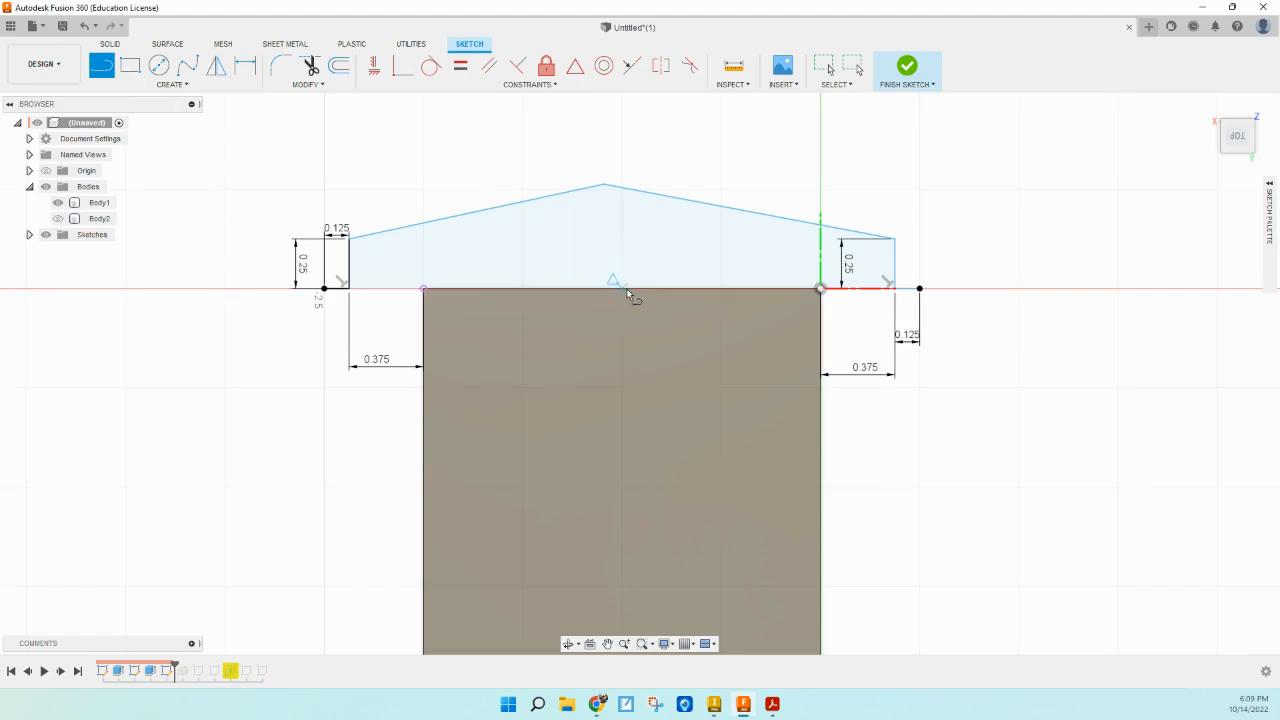
click(621, 289)
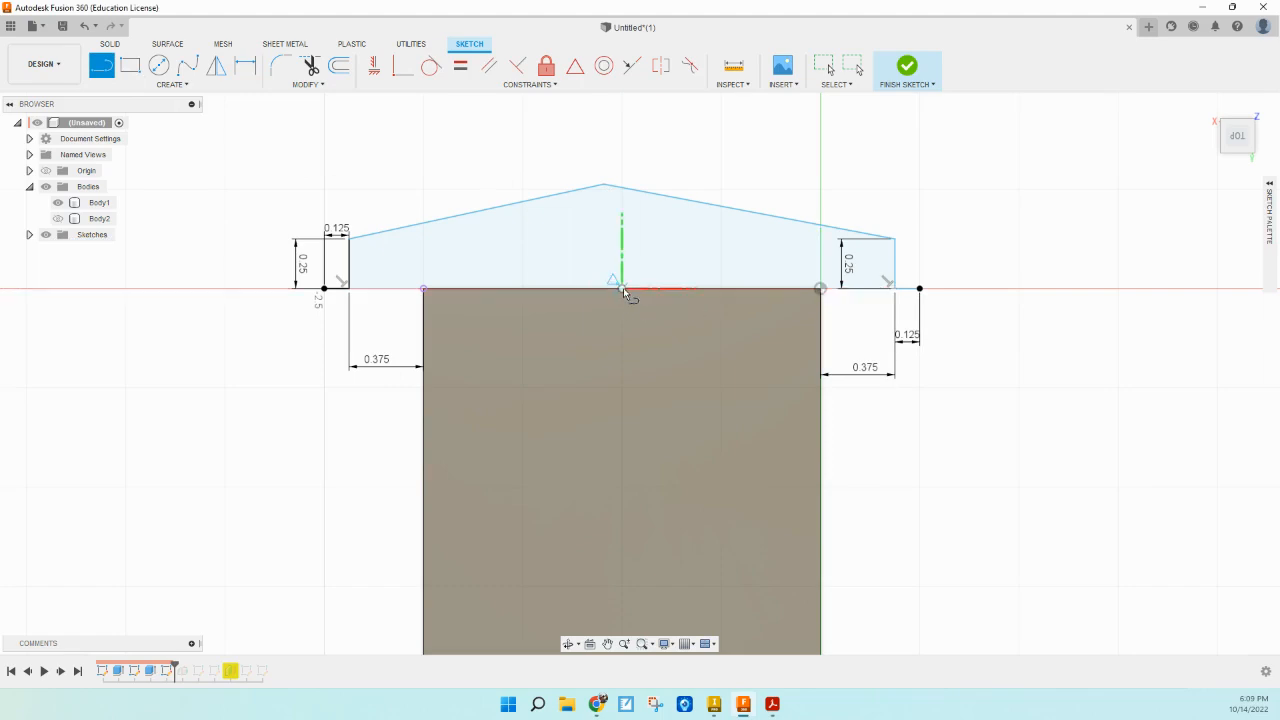
click(621, 138)
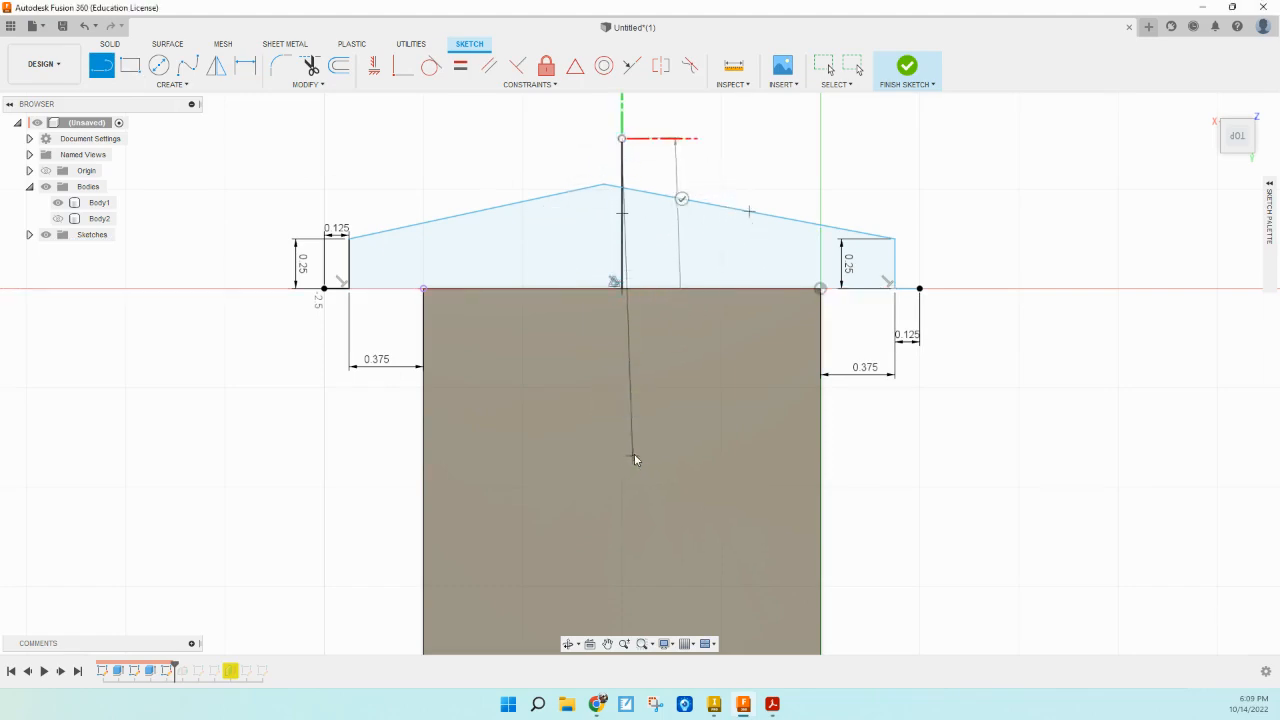
key(Escape)
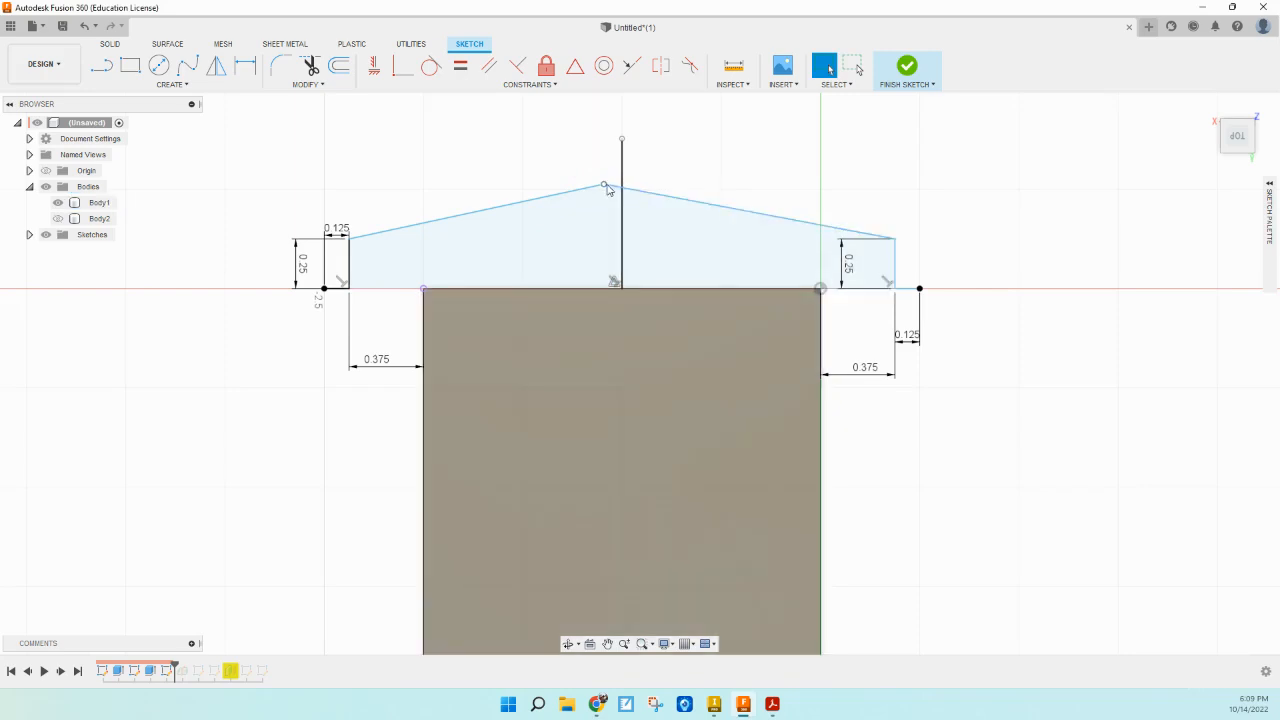
mouse_move(604, 187)
mouse_down()
mouse_move(666, 178)
mouse_move(622, 190)
mouse_move(656, 144)
mouse_up()
Step: Delete the vertical guide line running through the roof peak
click(623, 152)
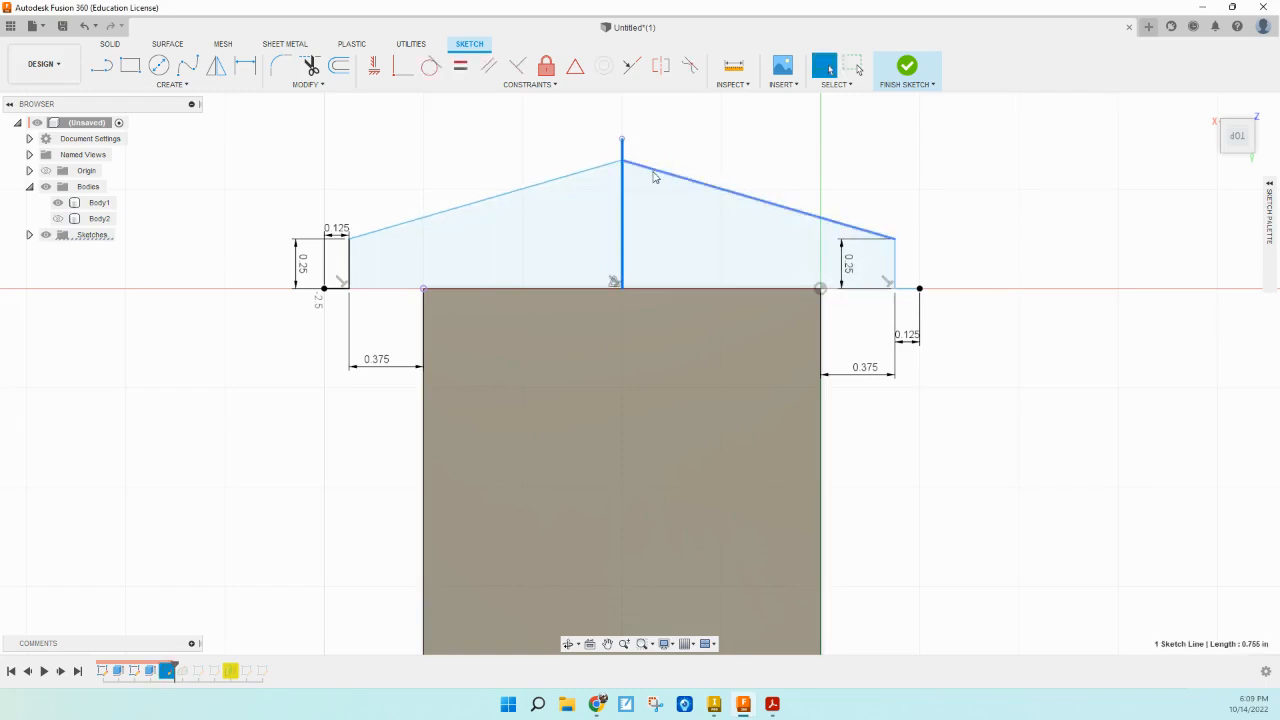
click(630, 156)
click(622, 158)
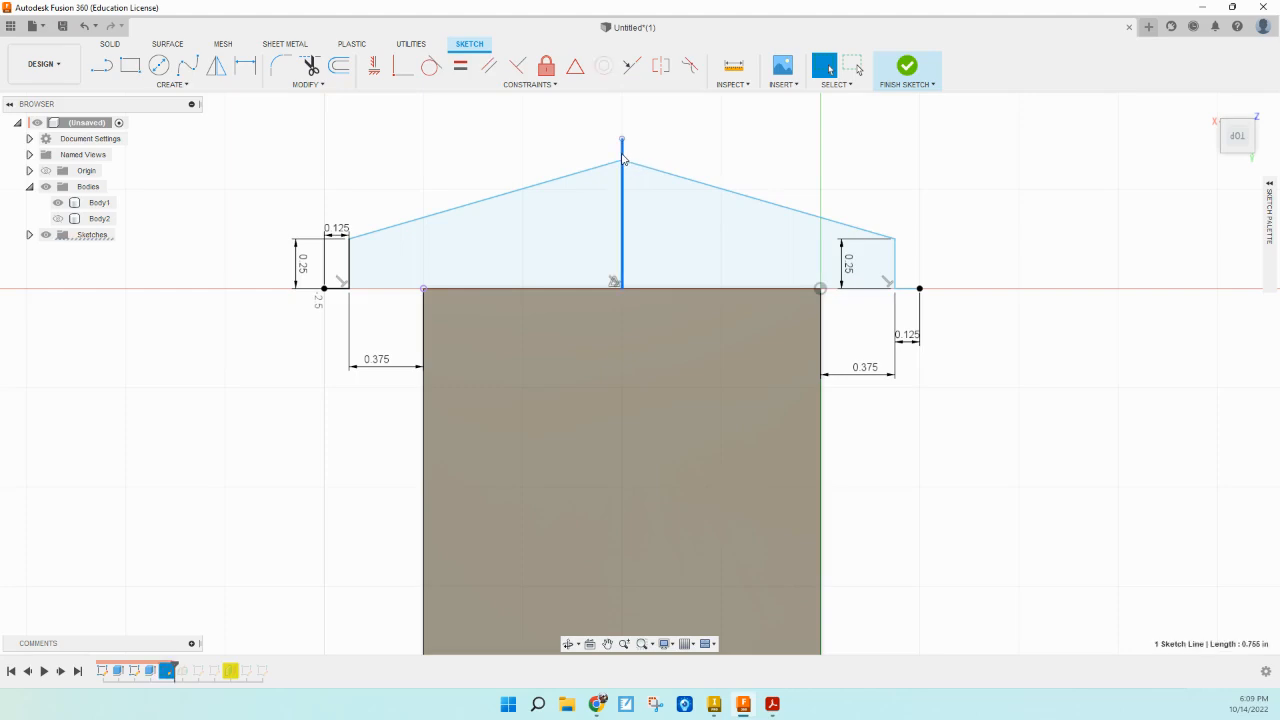
key(Delete)
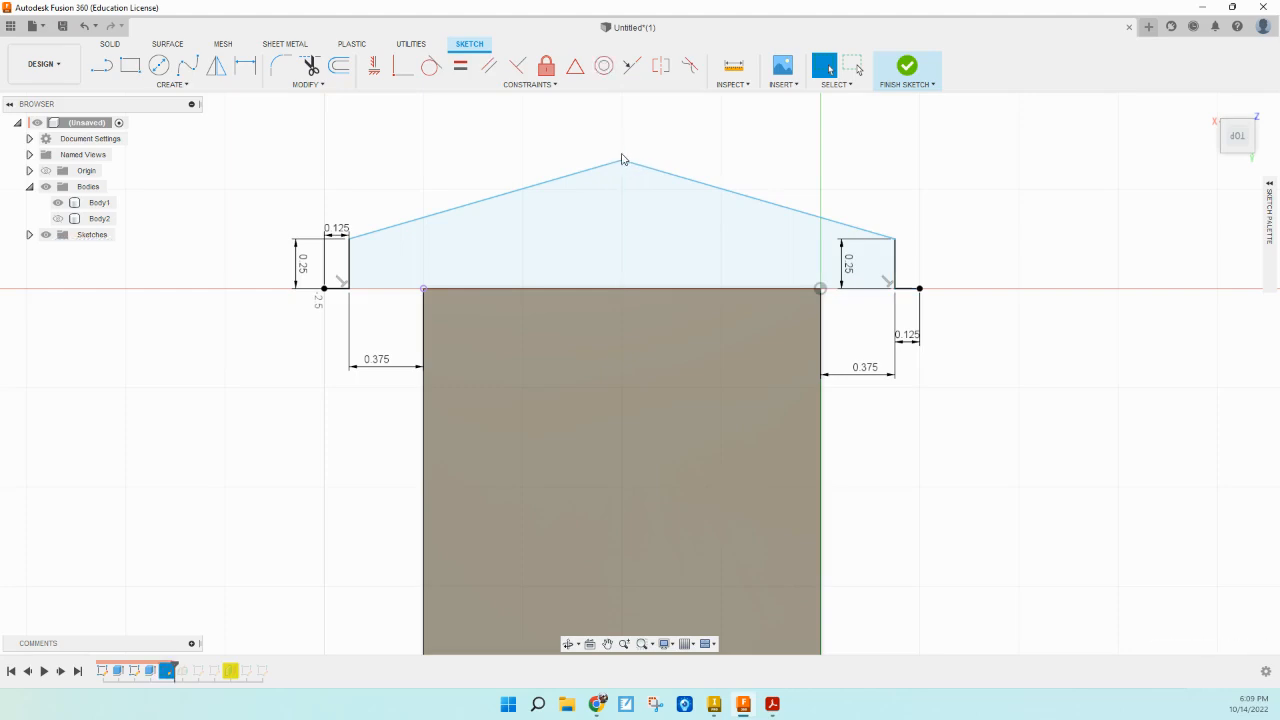
Step: Try to dimension the roof peak's height above the base line as 0.498 in and undo the value change
click(171, 84)
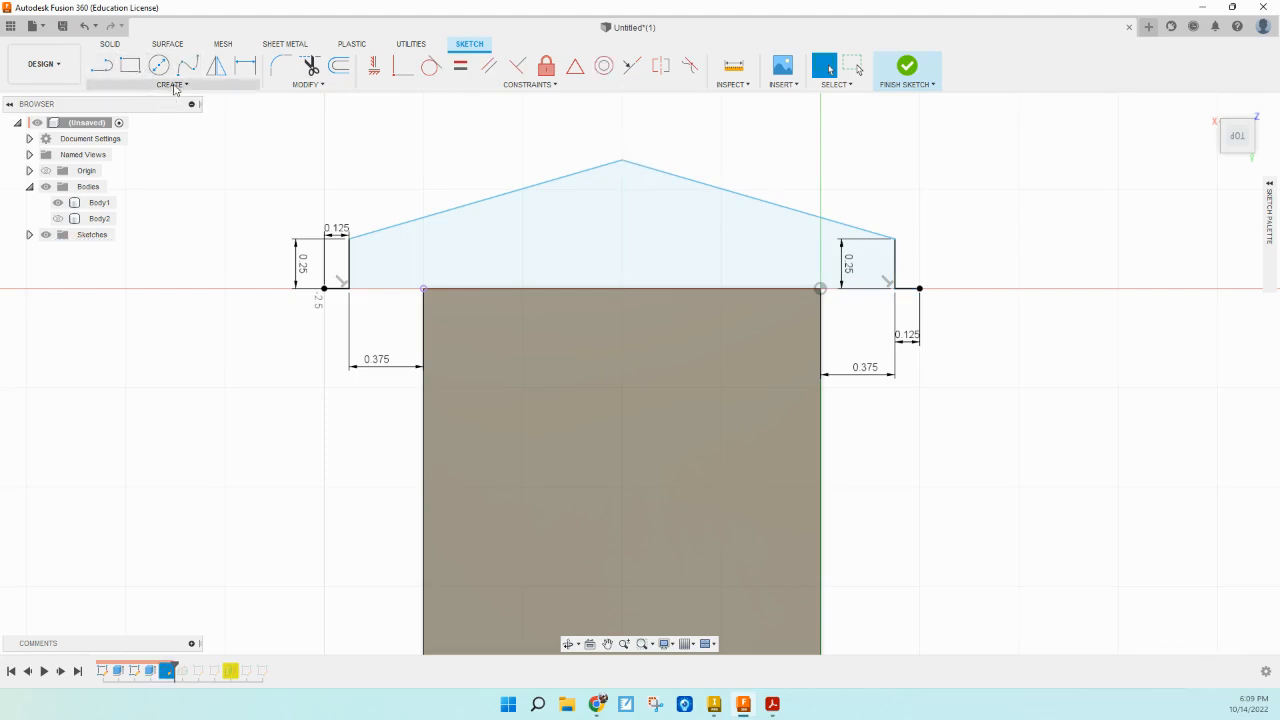
click(128, 321)
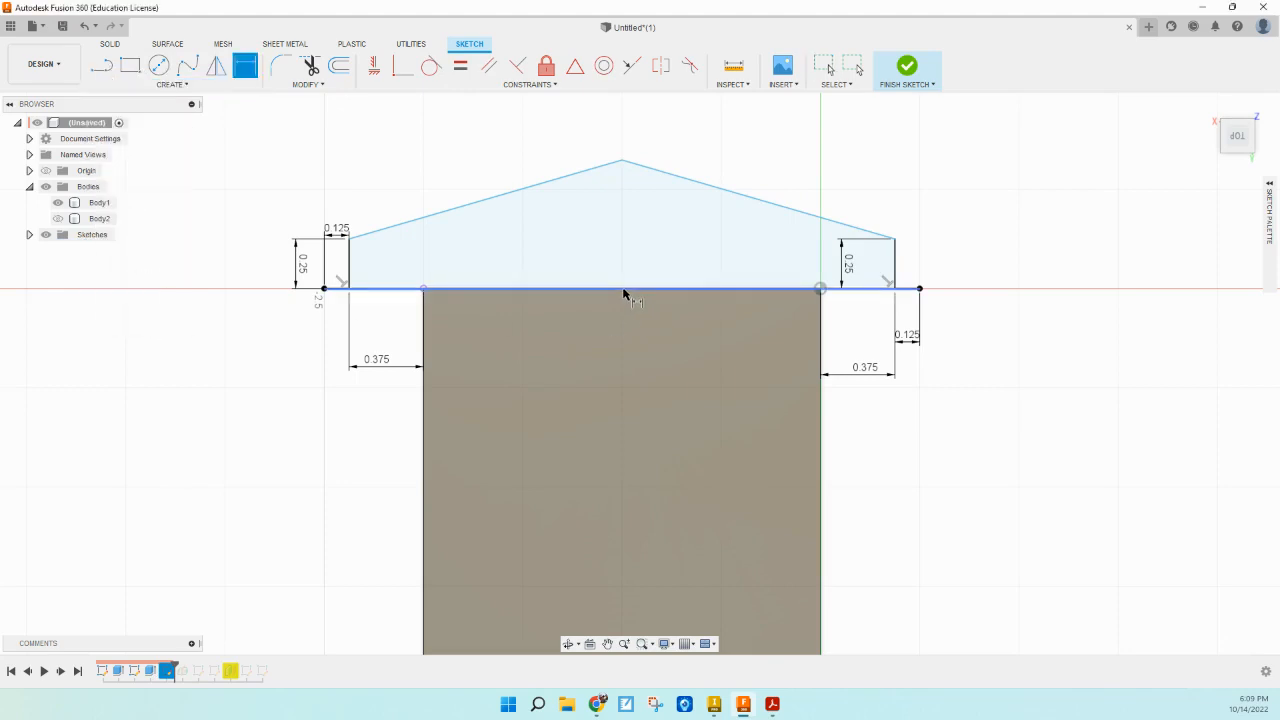
click(622, 289)
click(623, 162)
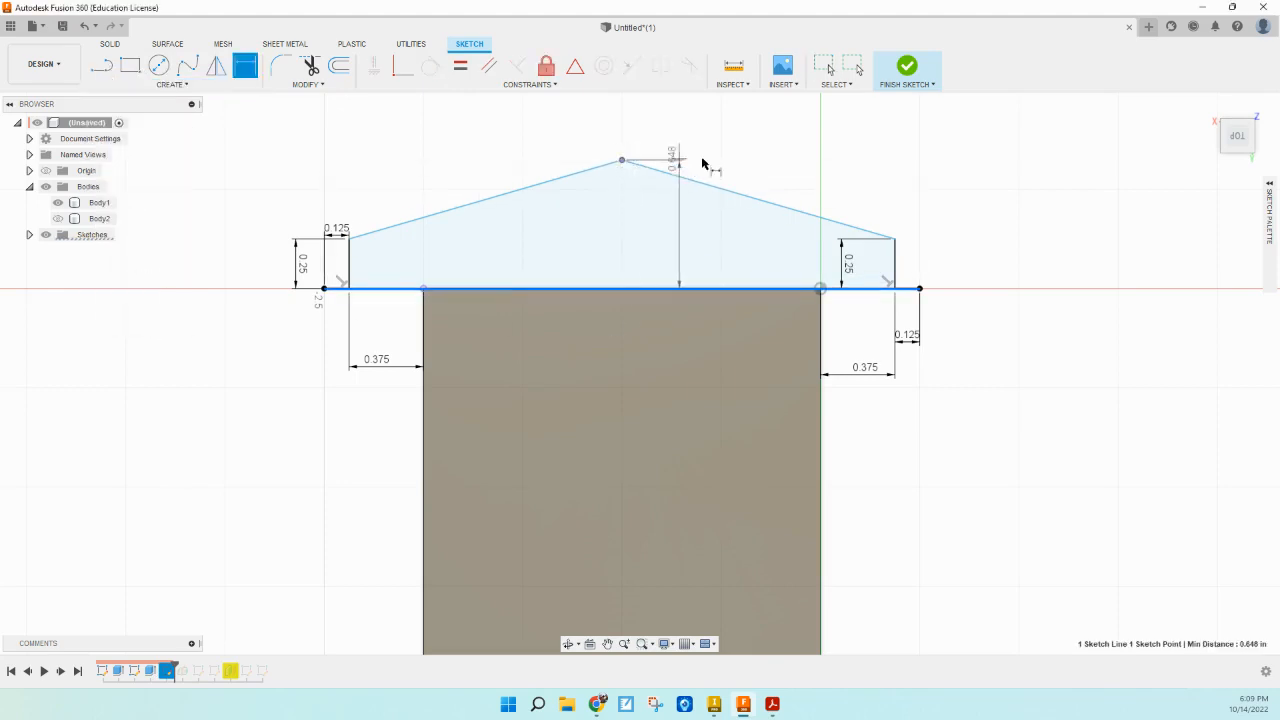
click(1037, 211)
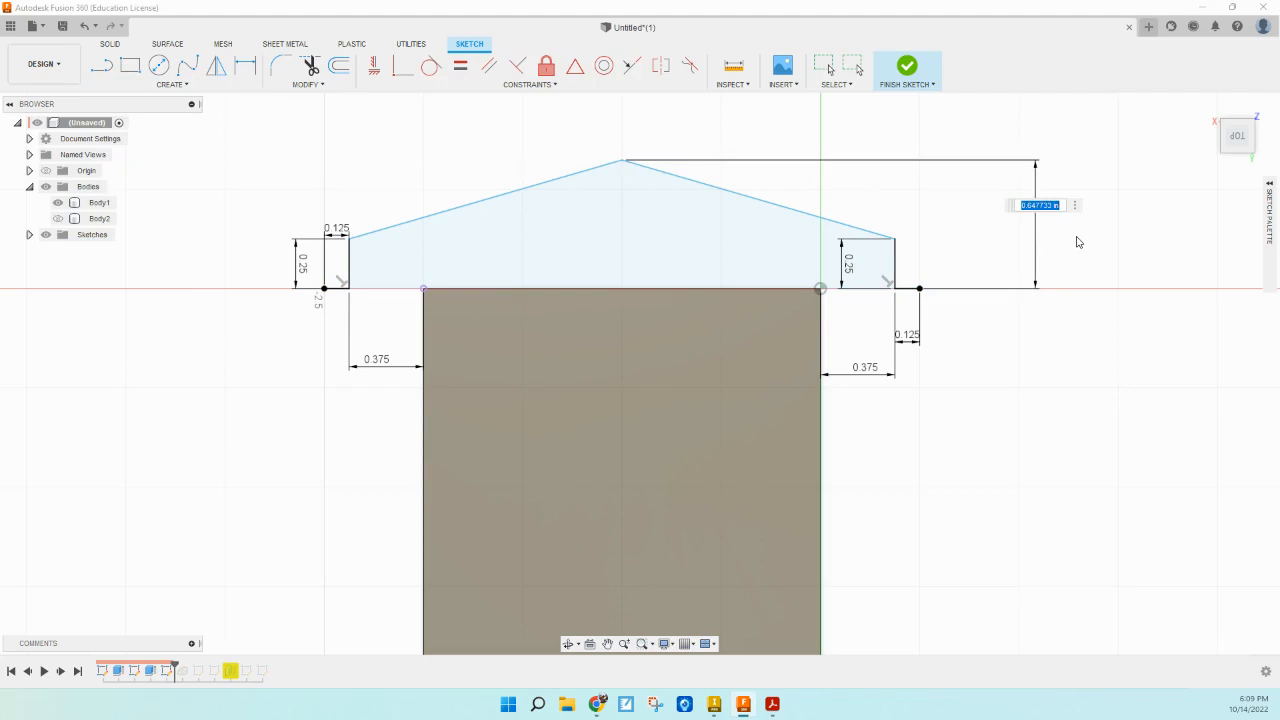
key(BackSpace)
key(Return)
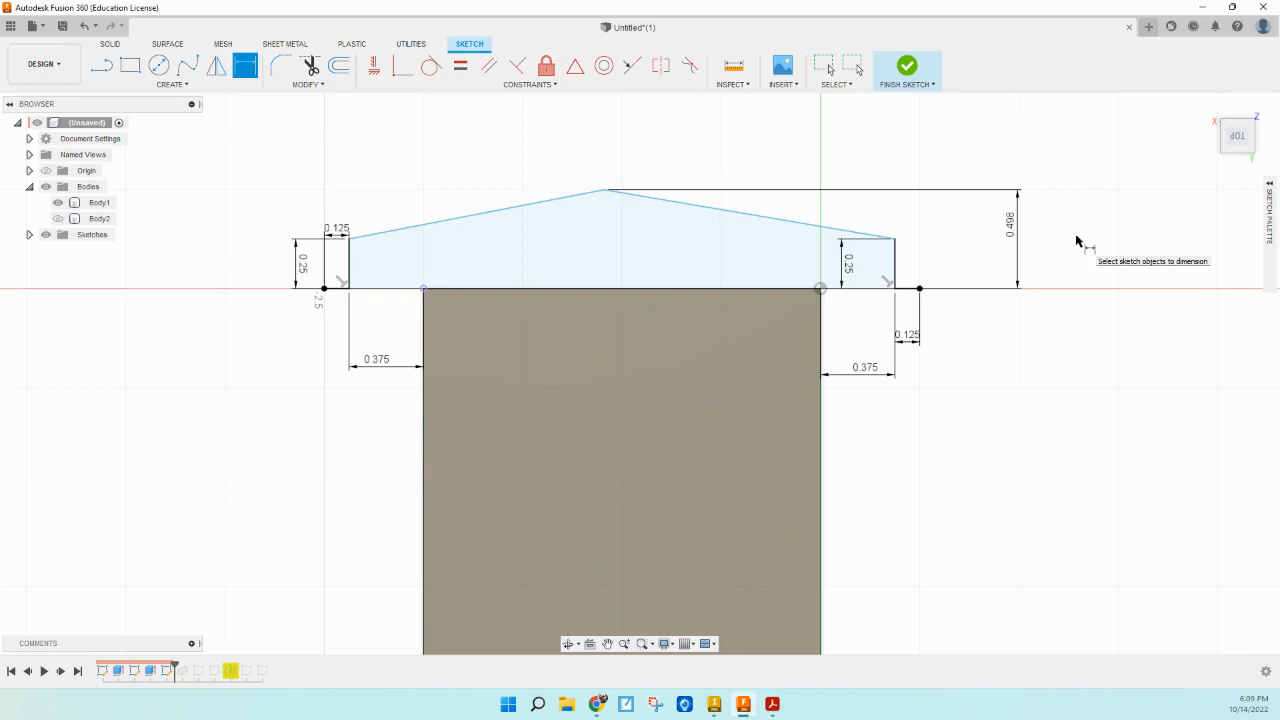
key(Escape)
key(ctrl+z)
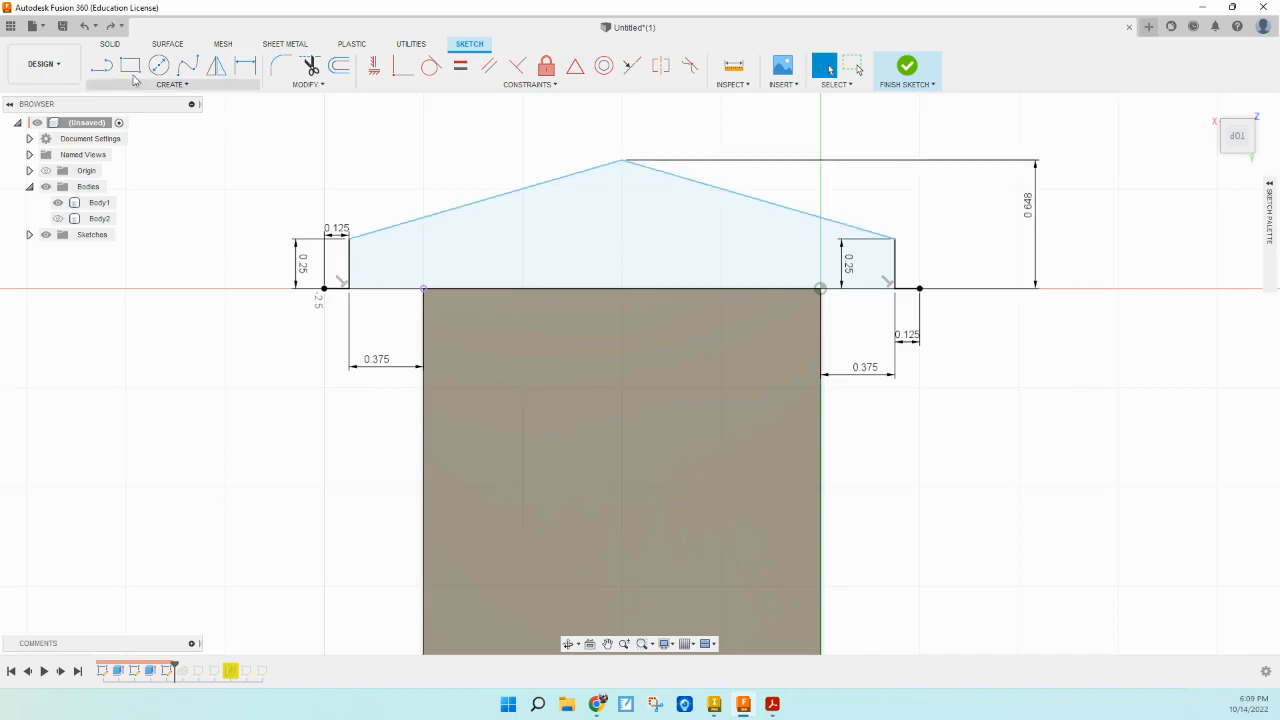
click(101, 65)
click(622, 287)
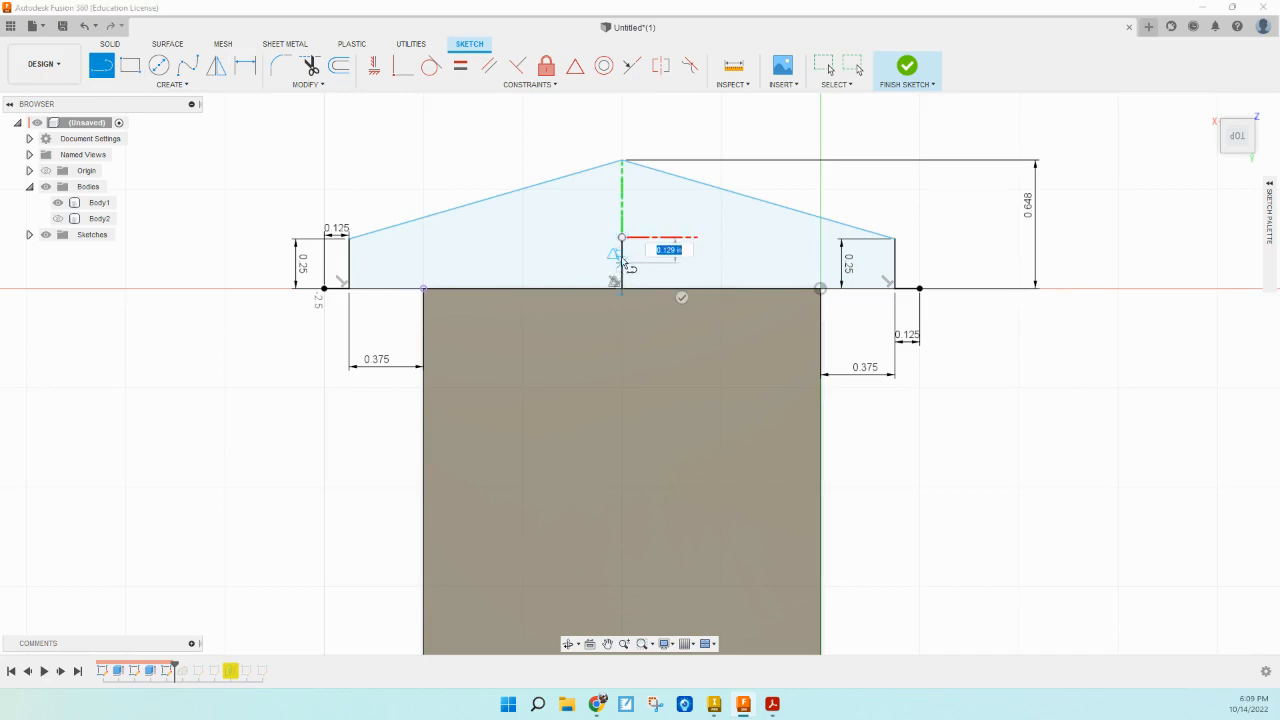
click(620, 263)
key(Escape)
key(ctrl+z)
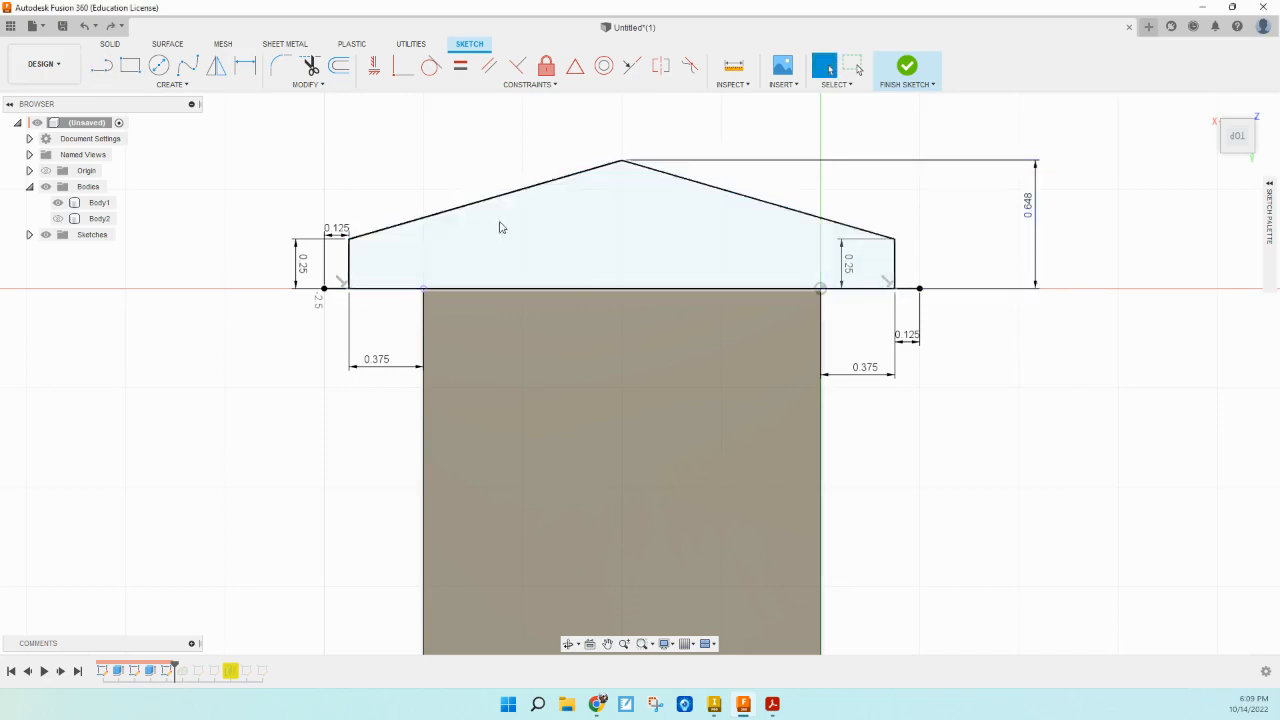
Step: Draw a vertical guide line 0.498 in long upward from the midpoint of the base line
key(l)
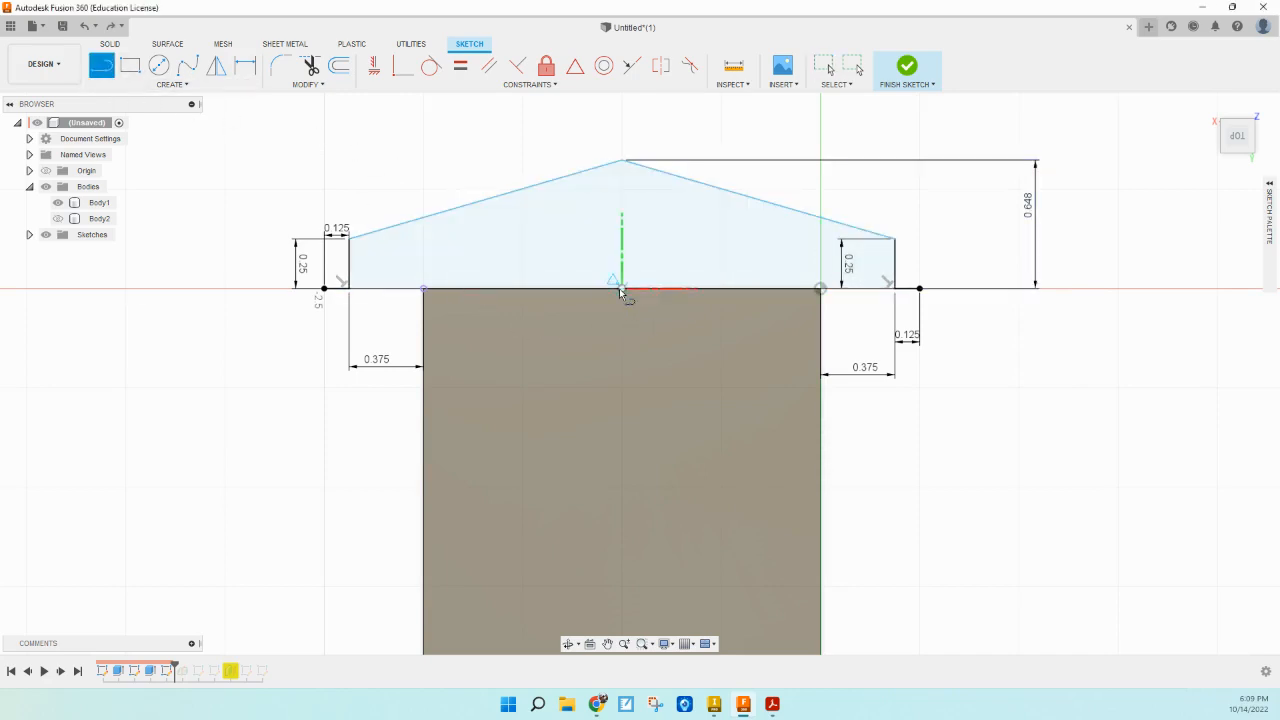
click(622, 288)
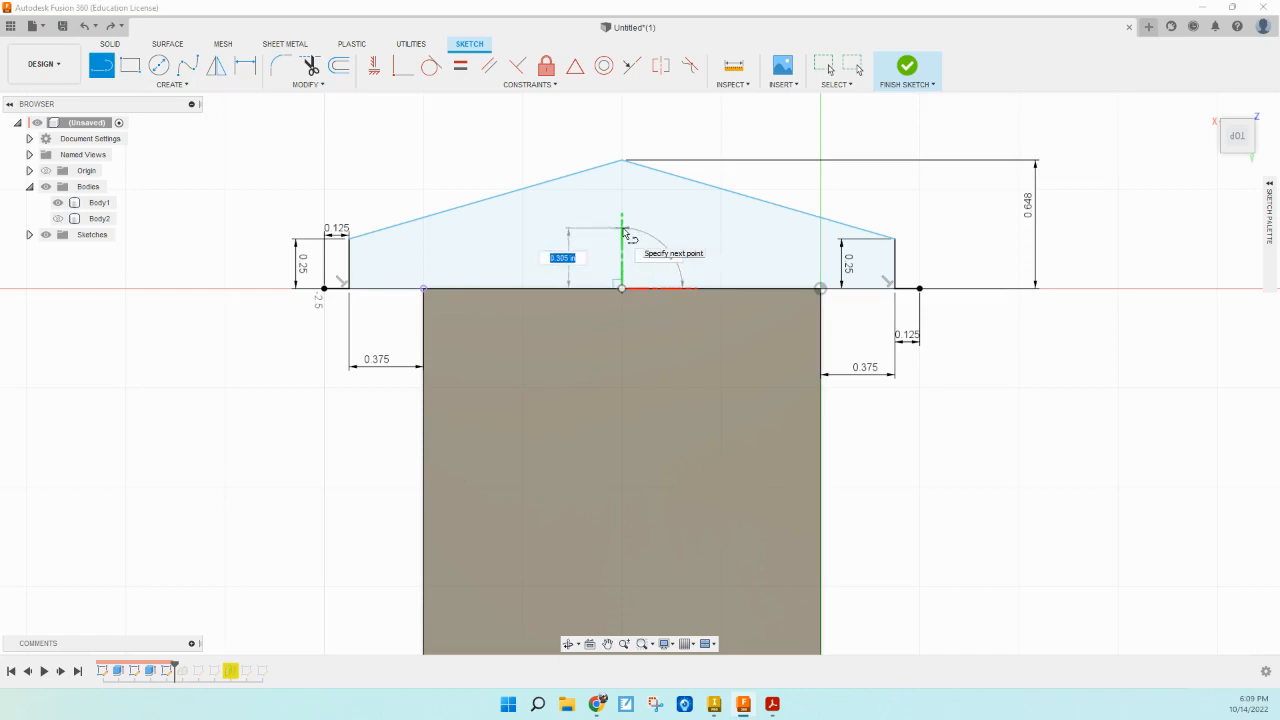
key(BackSpace)
text(.498)
key(Return)
key(Escape)
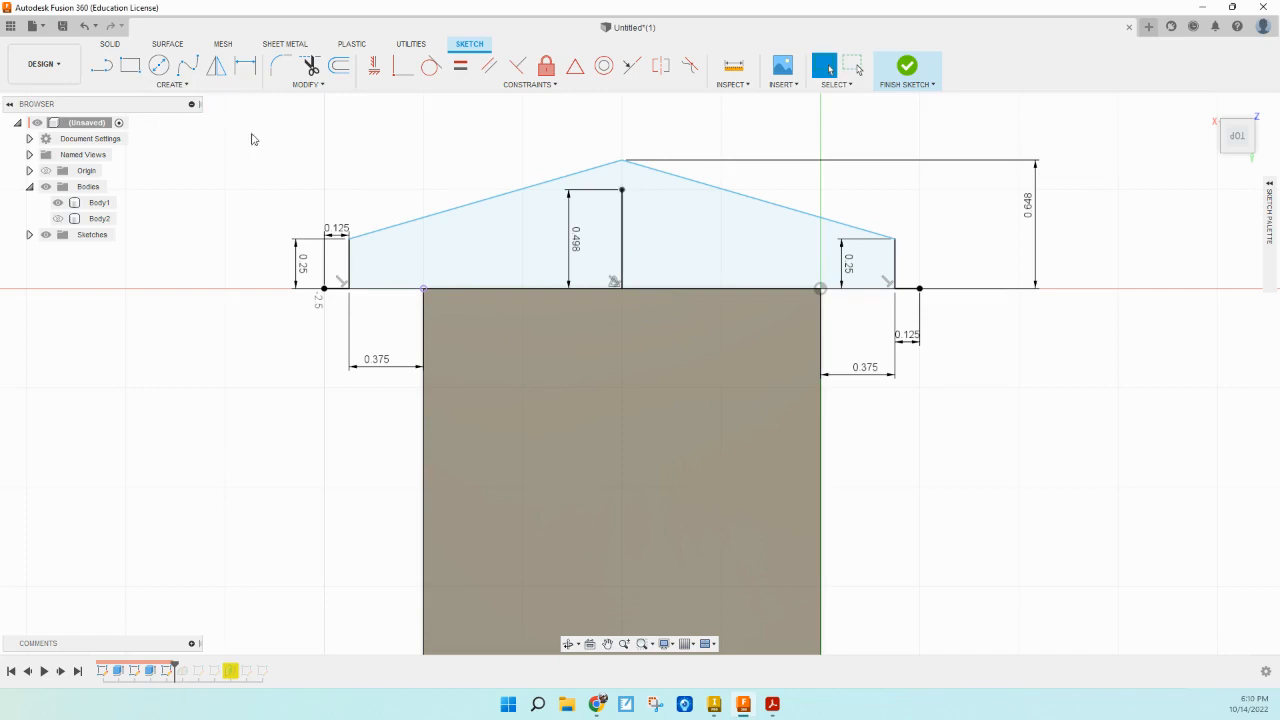
Step: Try to move the roof peak down and delete the dimension that fixes the peak's height above the base line
click(613, 163)
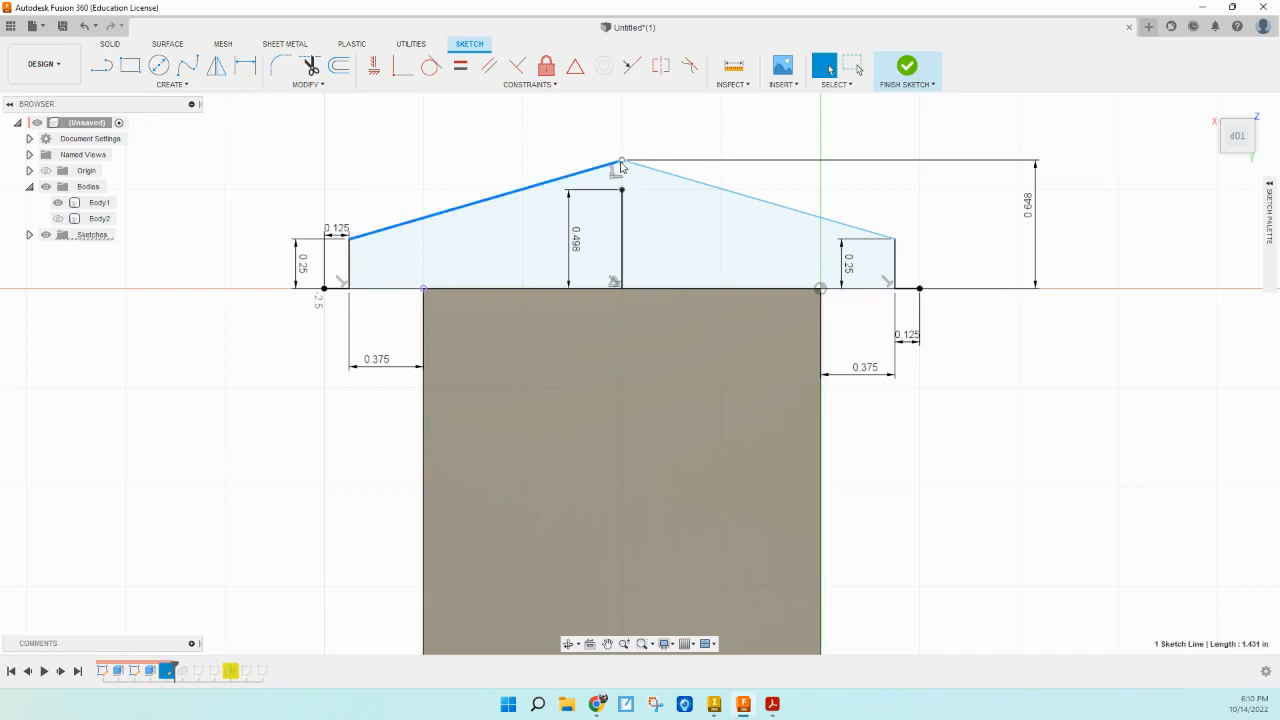
drag(624, 160, 622, 176)
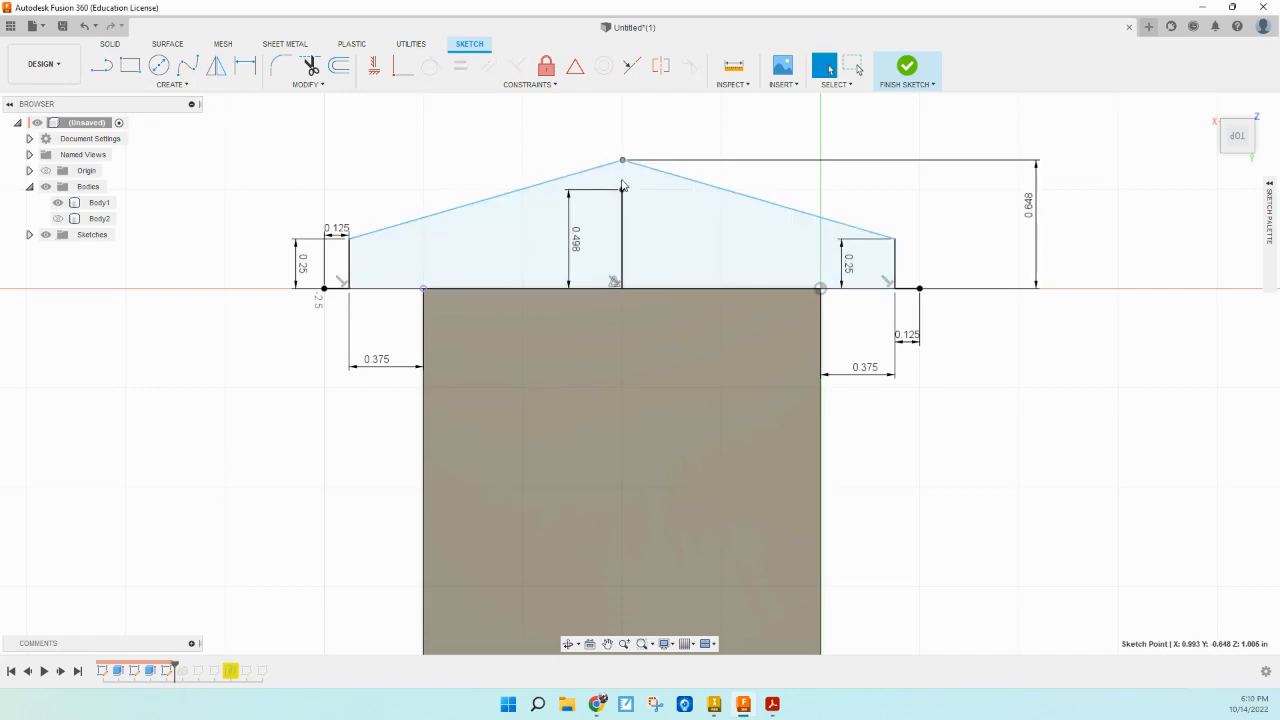
click(1012, 247)
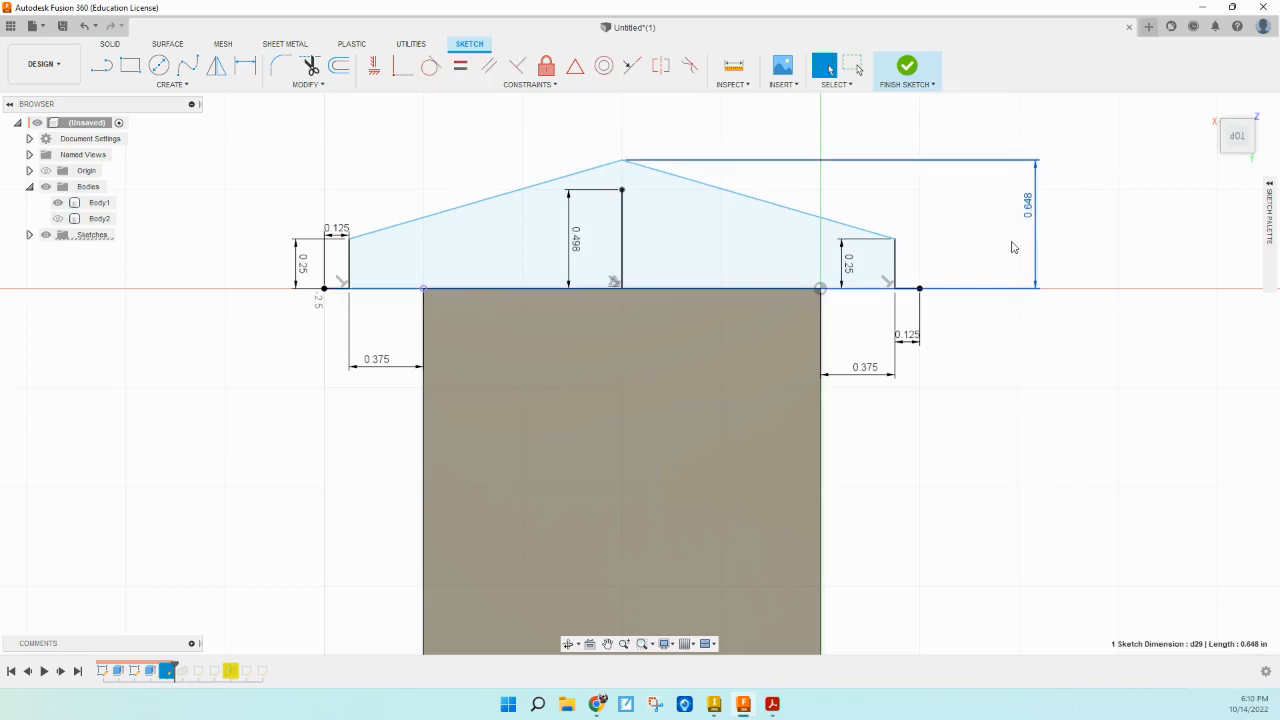
key(Delete)
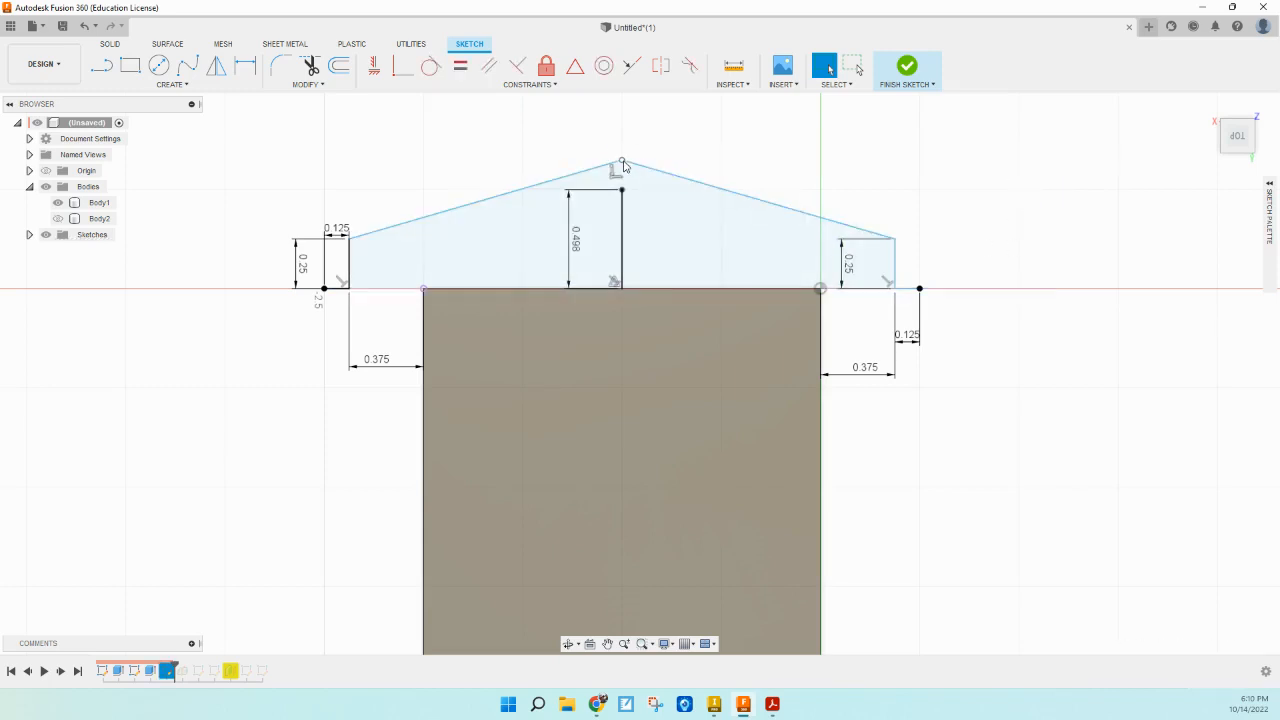
Step: Snap the roof peak to the upper end of the 0.498 in guide line and delete that guide line
drag(623, 162, 626, 196)
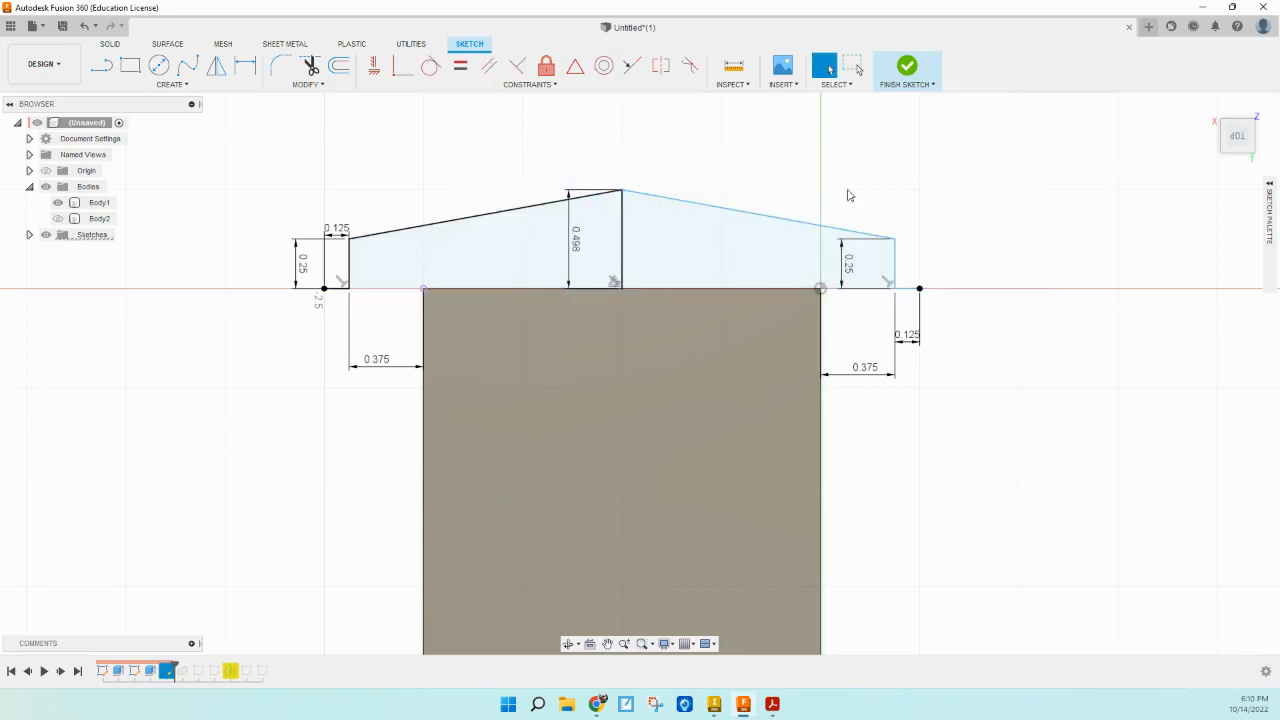
click(621, 244)
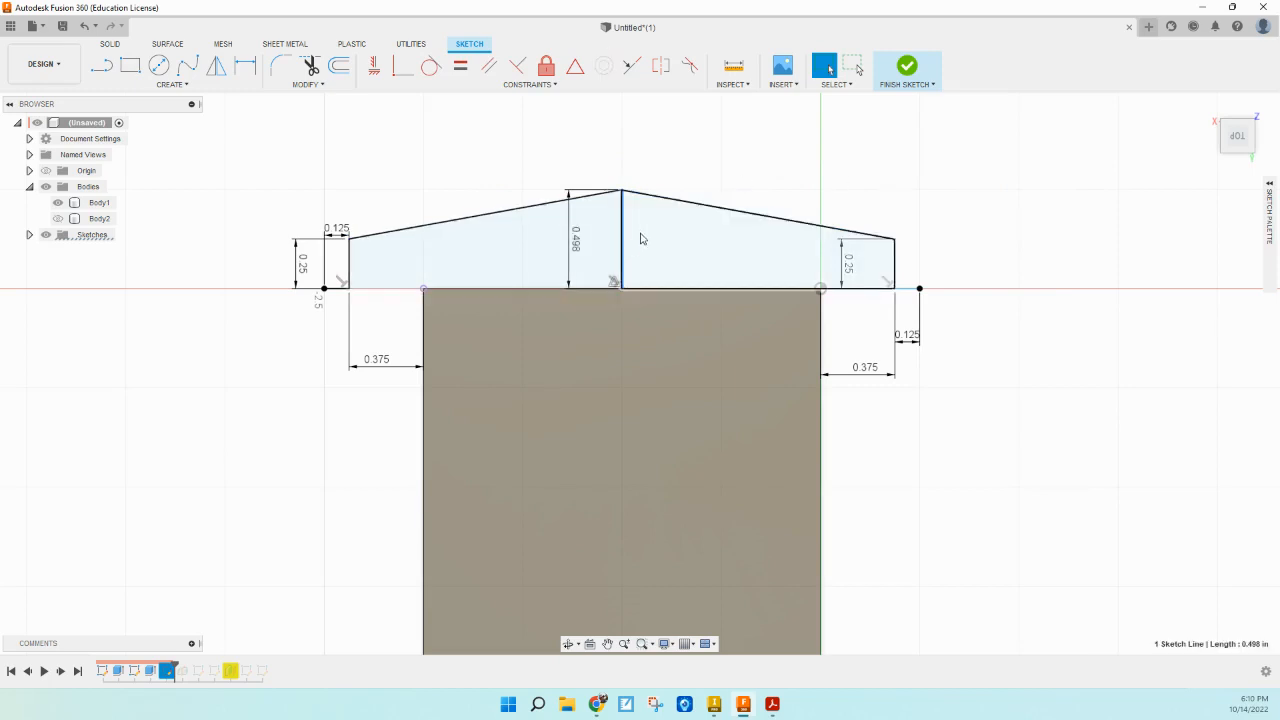
key(Delete)
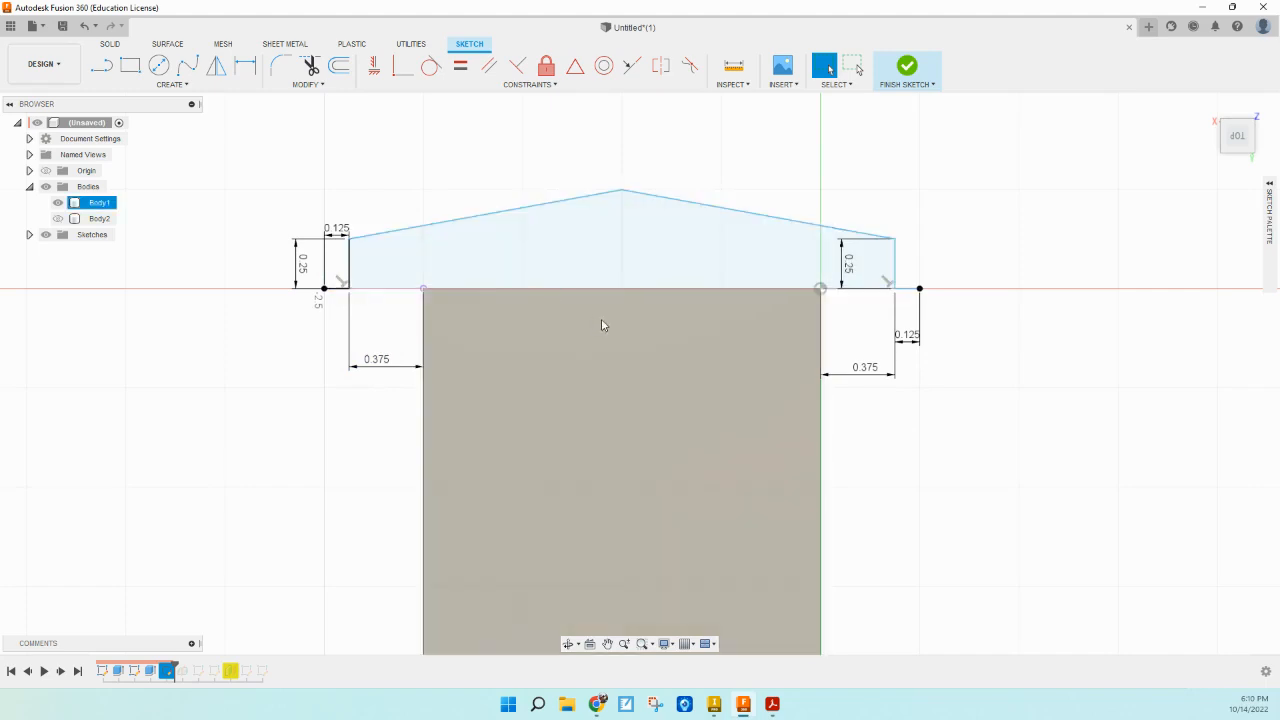
Step: Draw a vertical line from the roof peak to the base line's midpoint and a line from there to the roof's lower-left corner
key(l)
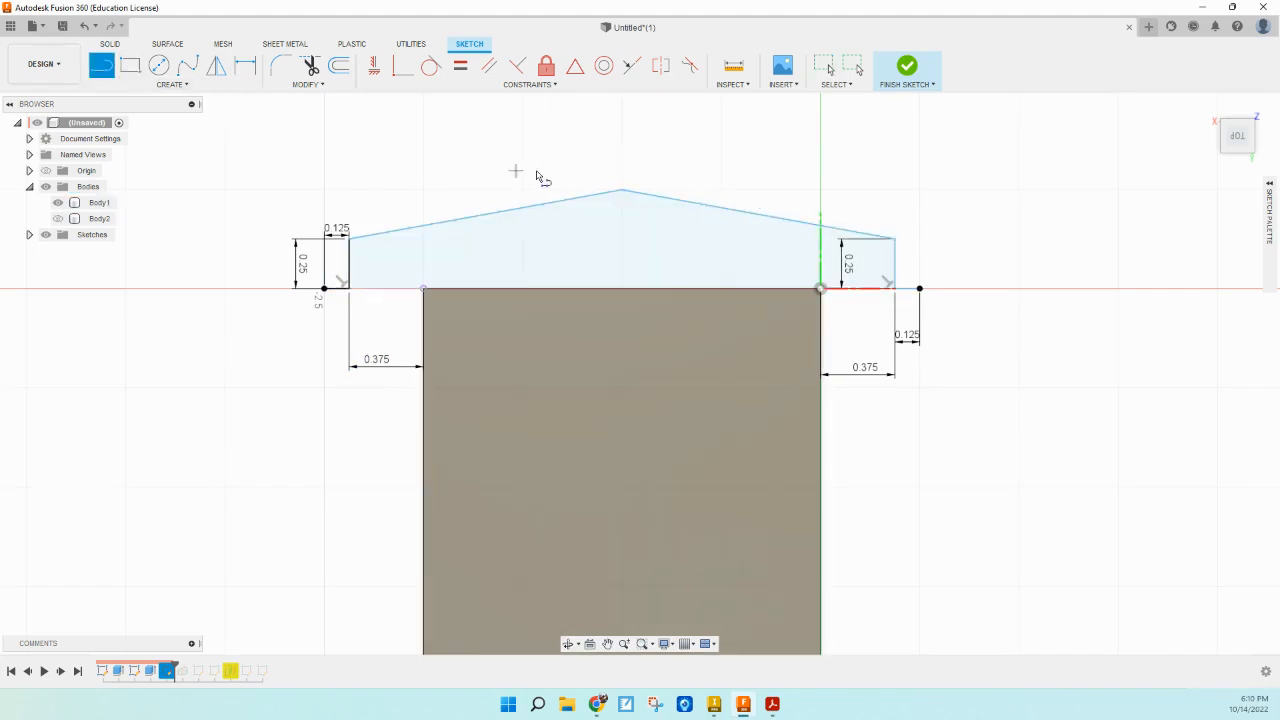
click(622, 190)
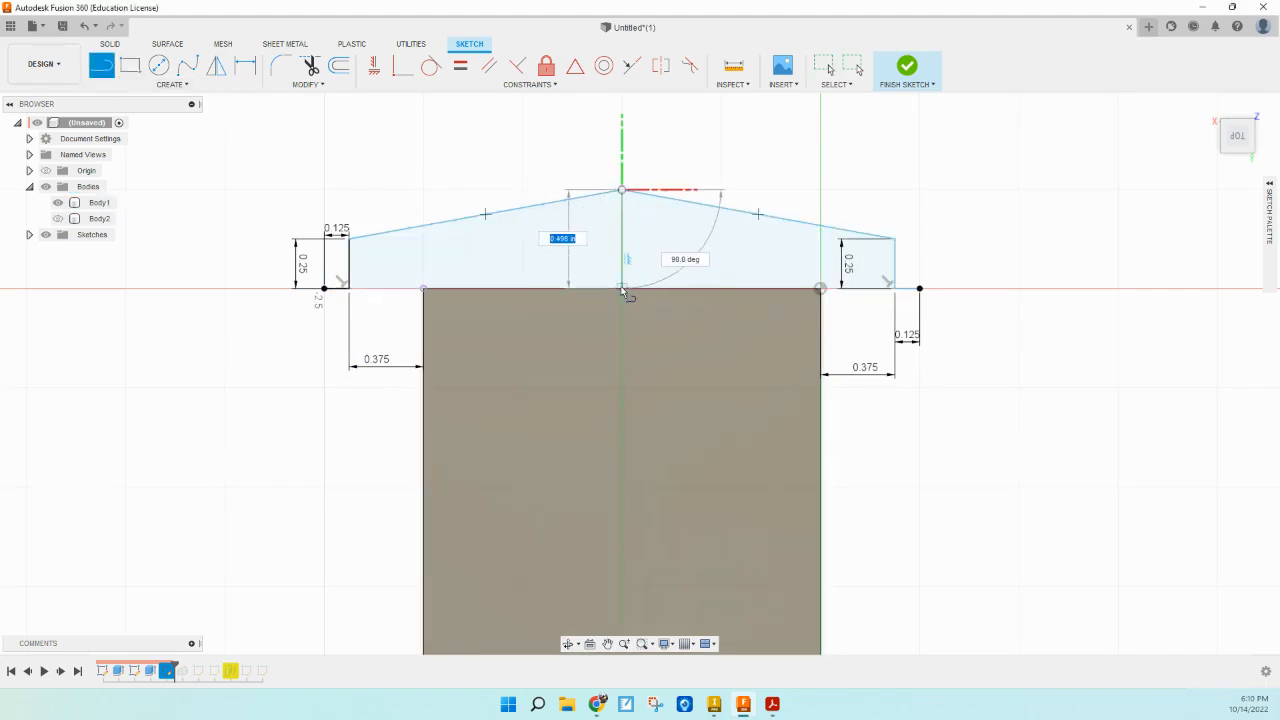
double_click(622, 288)
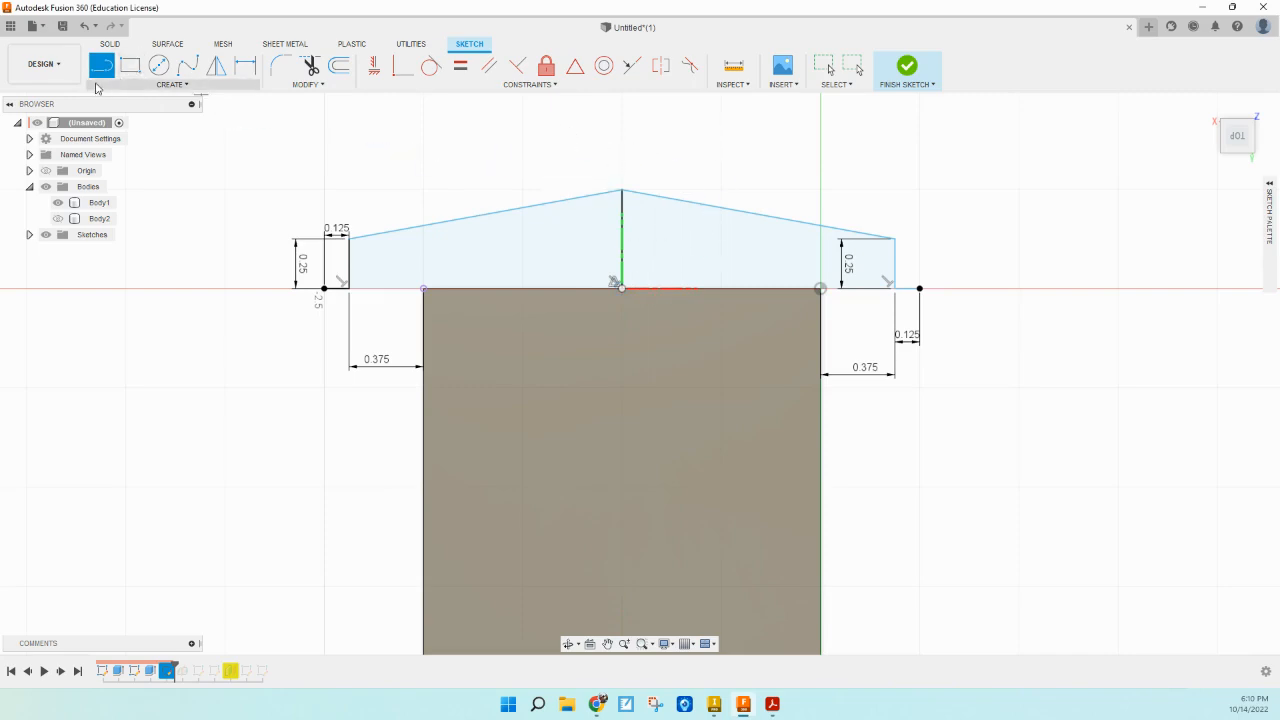
click(100, 78)
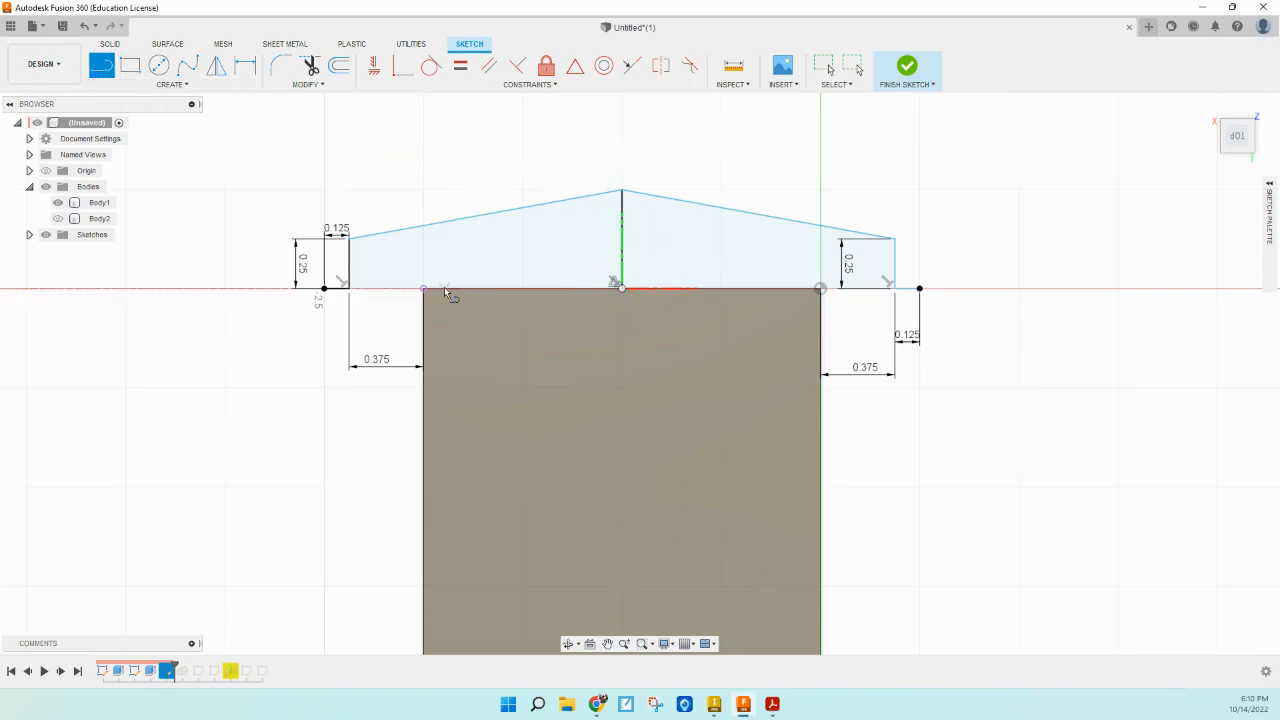
click(348, 288)
click(622, 289)
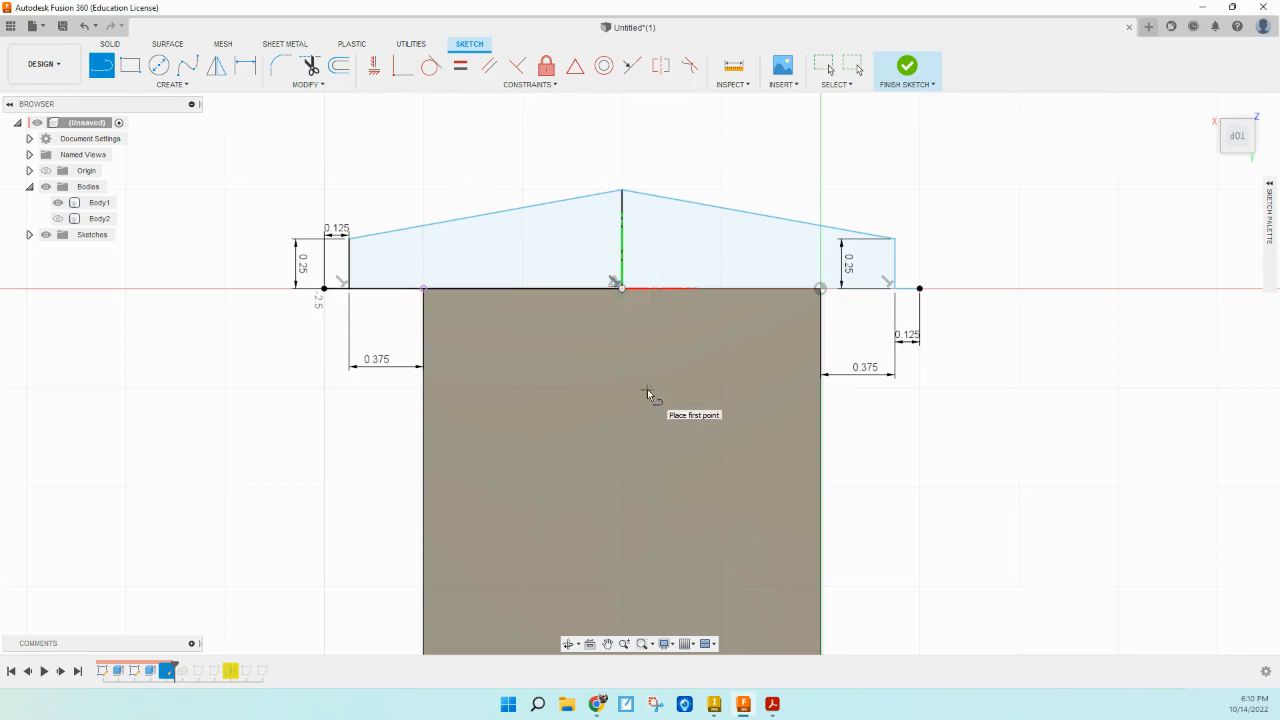
Step: Trim away the right half of the roof profile and the leftover base stub outside the left half, and finish the sketch
click(310, 66)
click(700, 204)
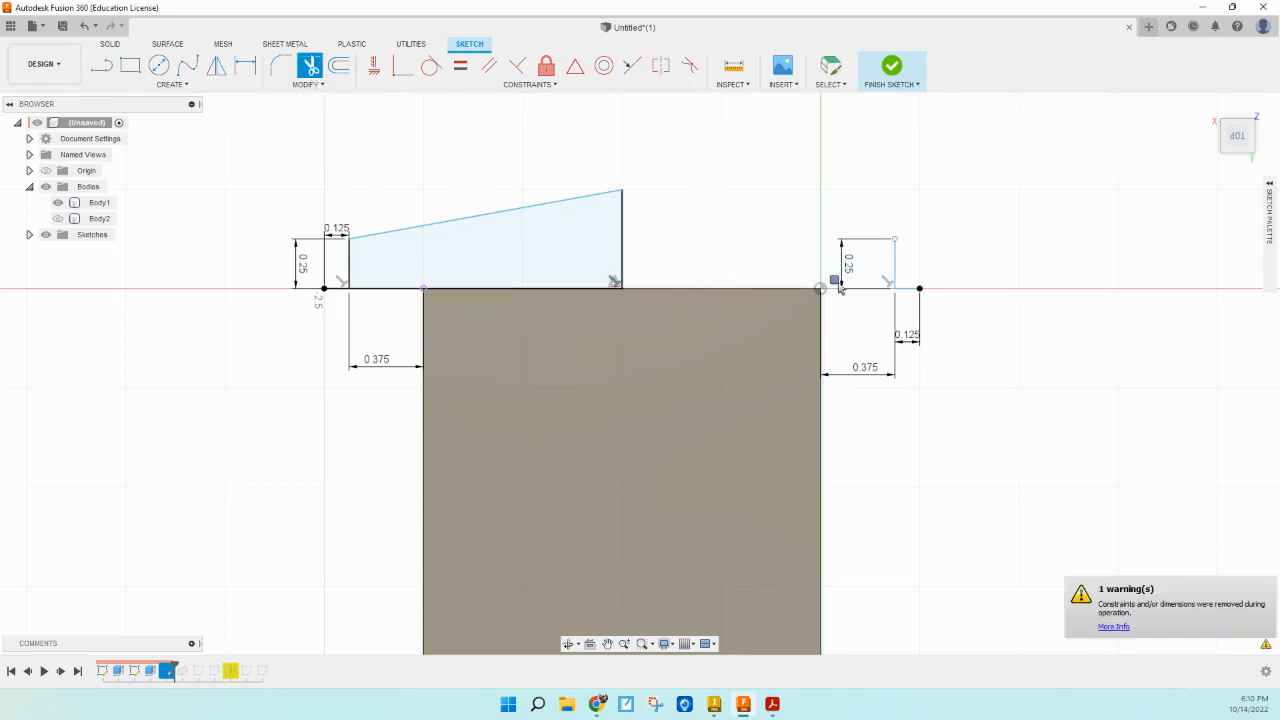
click(895, 252)
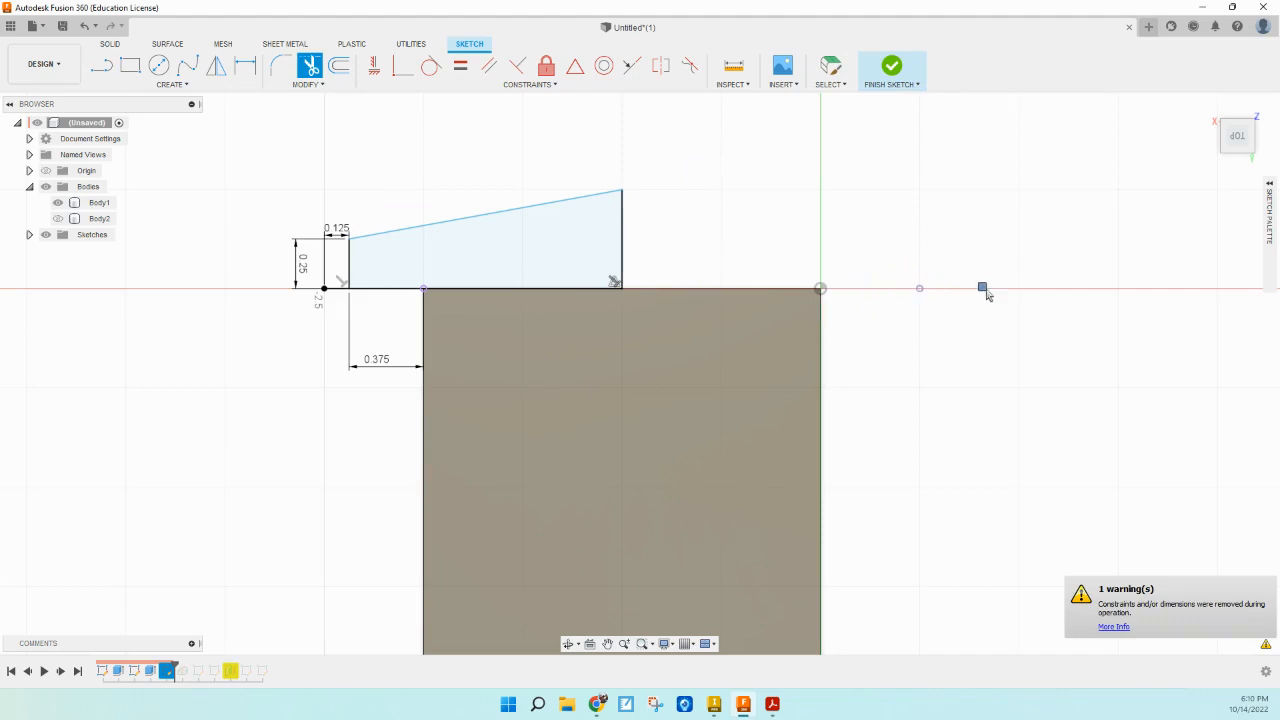
click(333, 289)
click(892, 67)
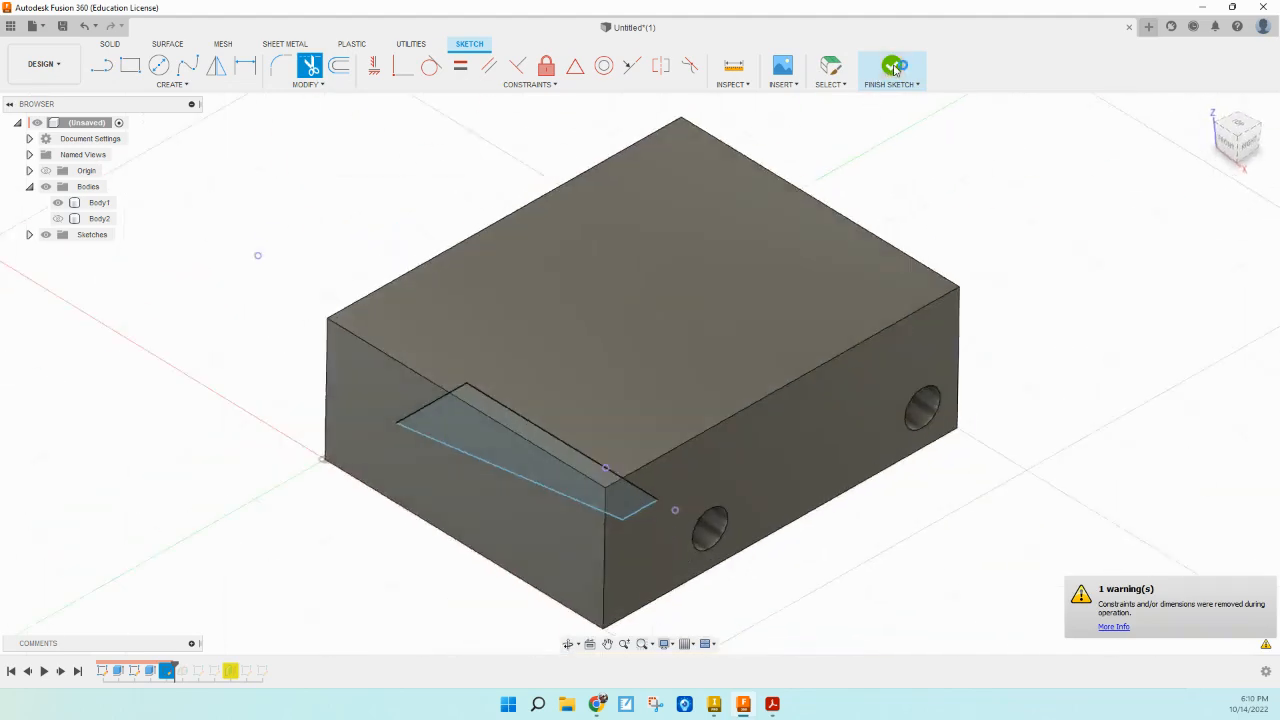
Step: Show Body2, the bar across the front of the block, together with Body1
click(542, 475)
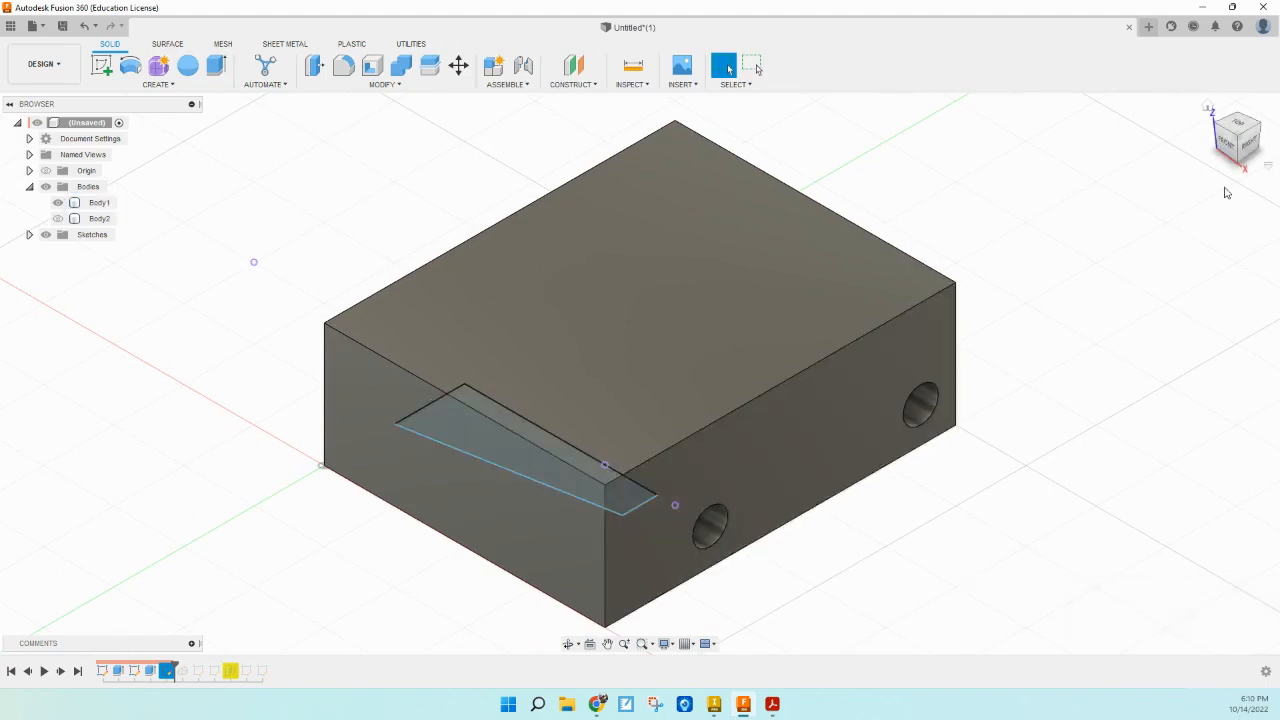
mouse_move(1243, 143)
mouse_down()
mouse_move(1213, 160)
mouse_move(1205, 150)
mouse_move(1234, 143)
mouse_up()
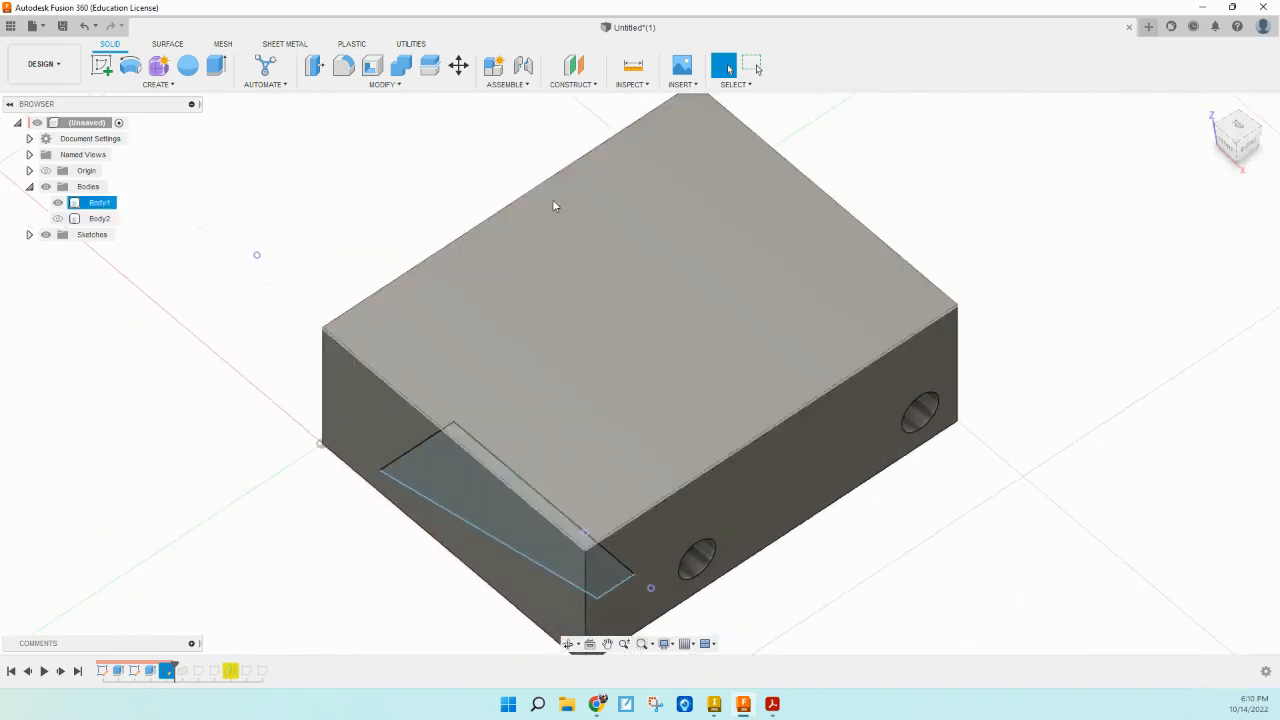
click(58, 218)
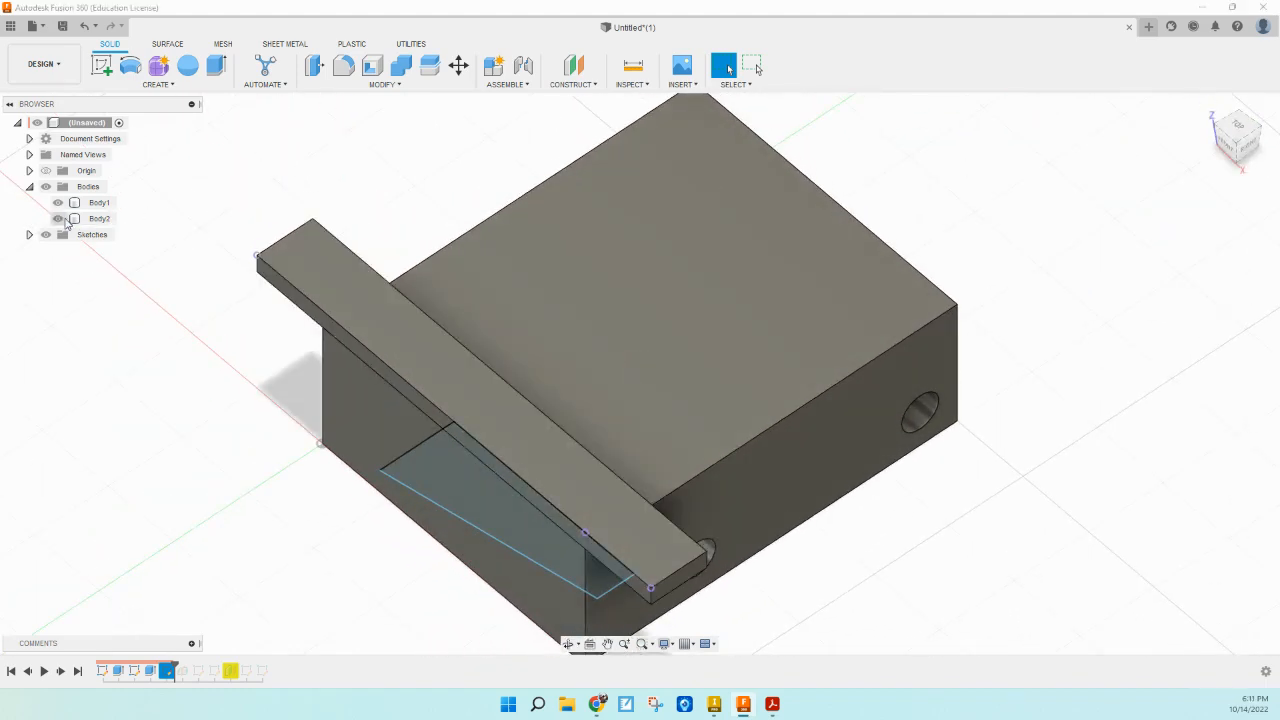
click(58, 218)
click(58, 218)
click(58, 218)
click(58, 218)
click(412, 356)
Step: Shorten Body2 with Offset Face, moving the end face on the side without the half roof profile 1.5 in inward
click(1220, 132)
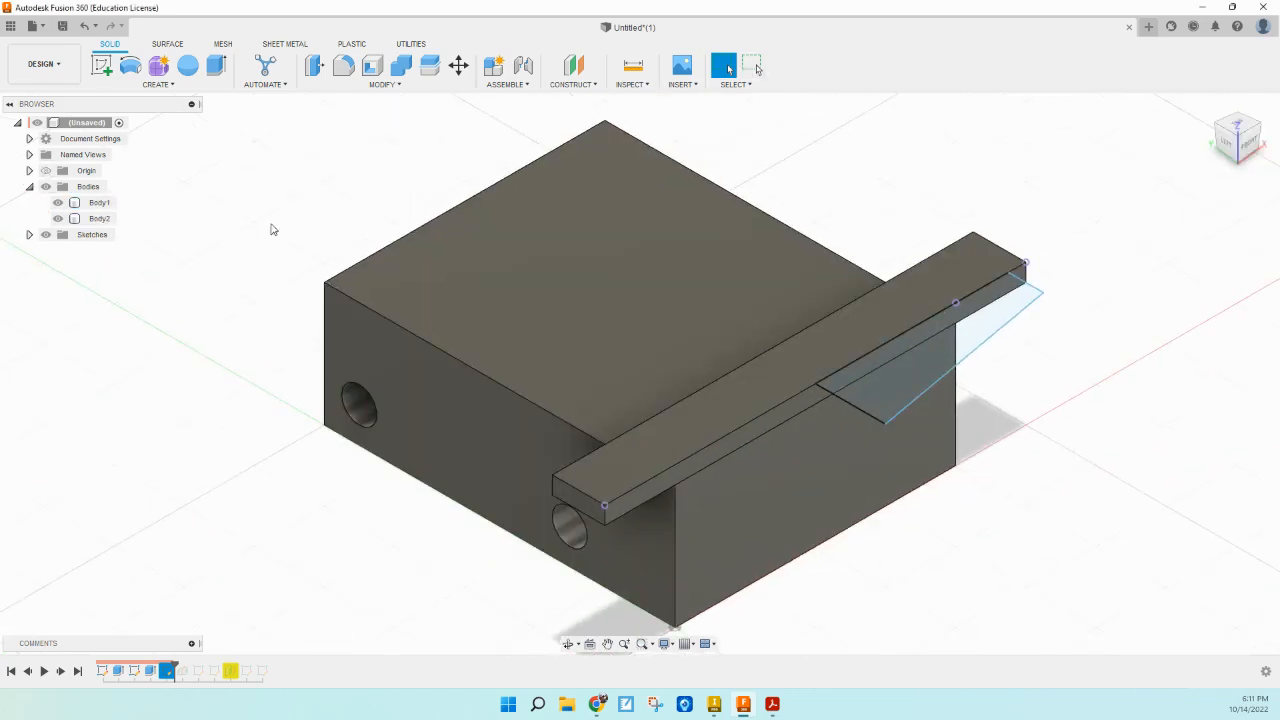
click(382, 86)
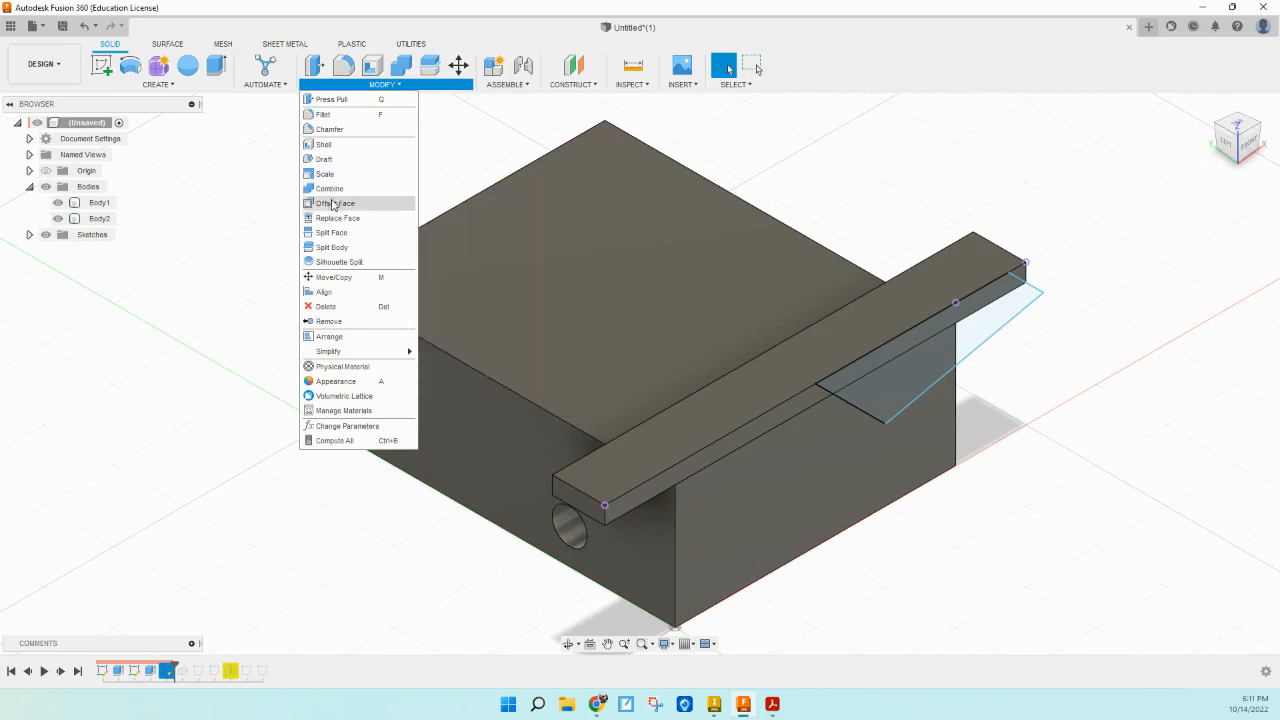
click(576, 498)
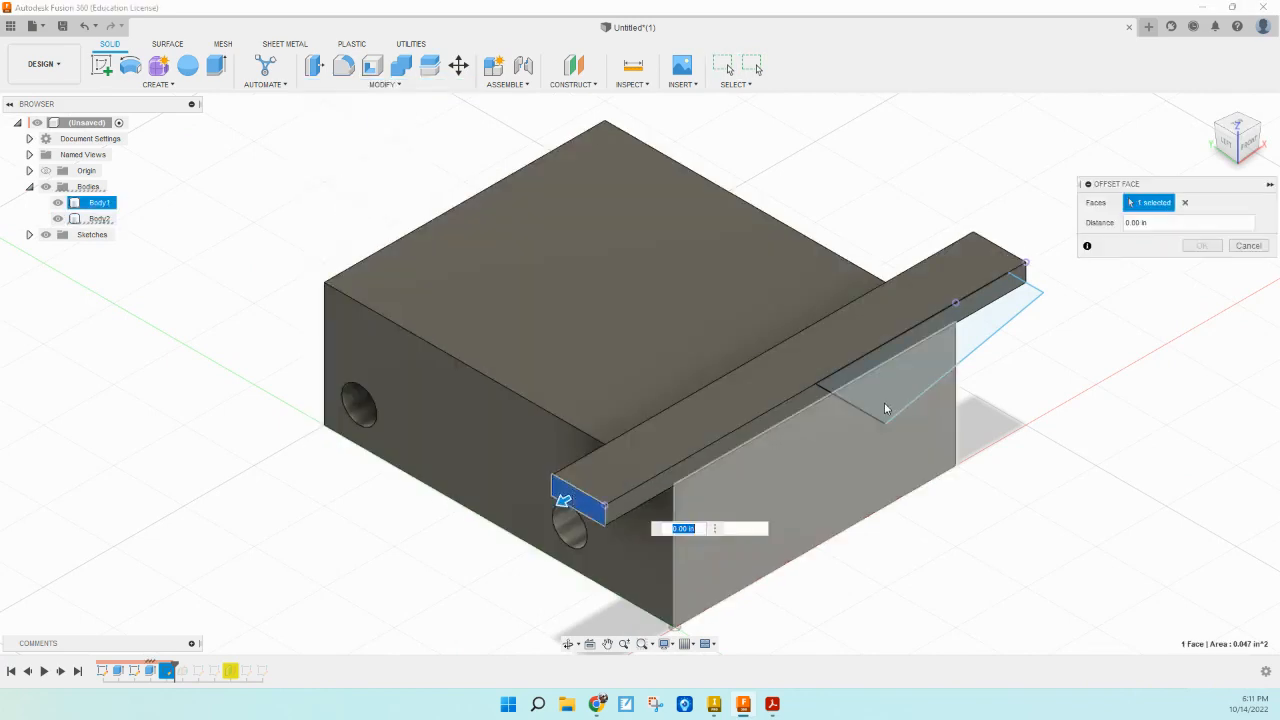
click(1144, 224)
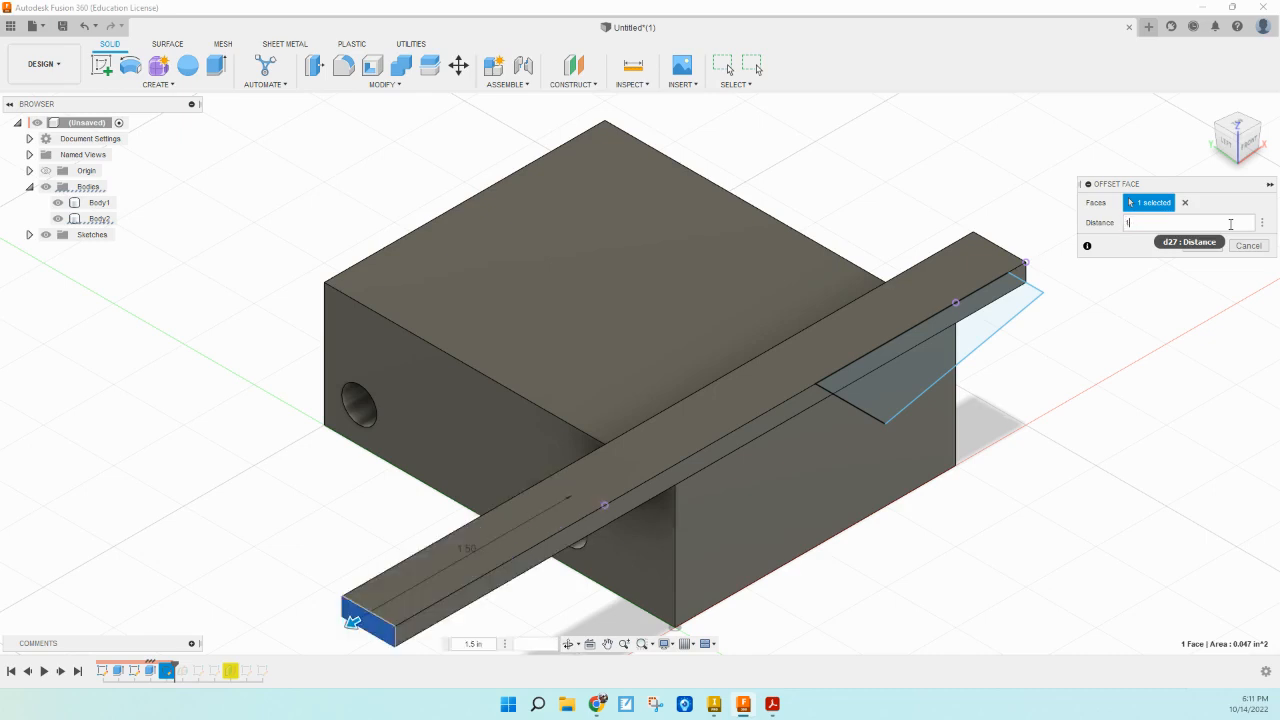
text(.5)
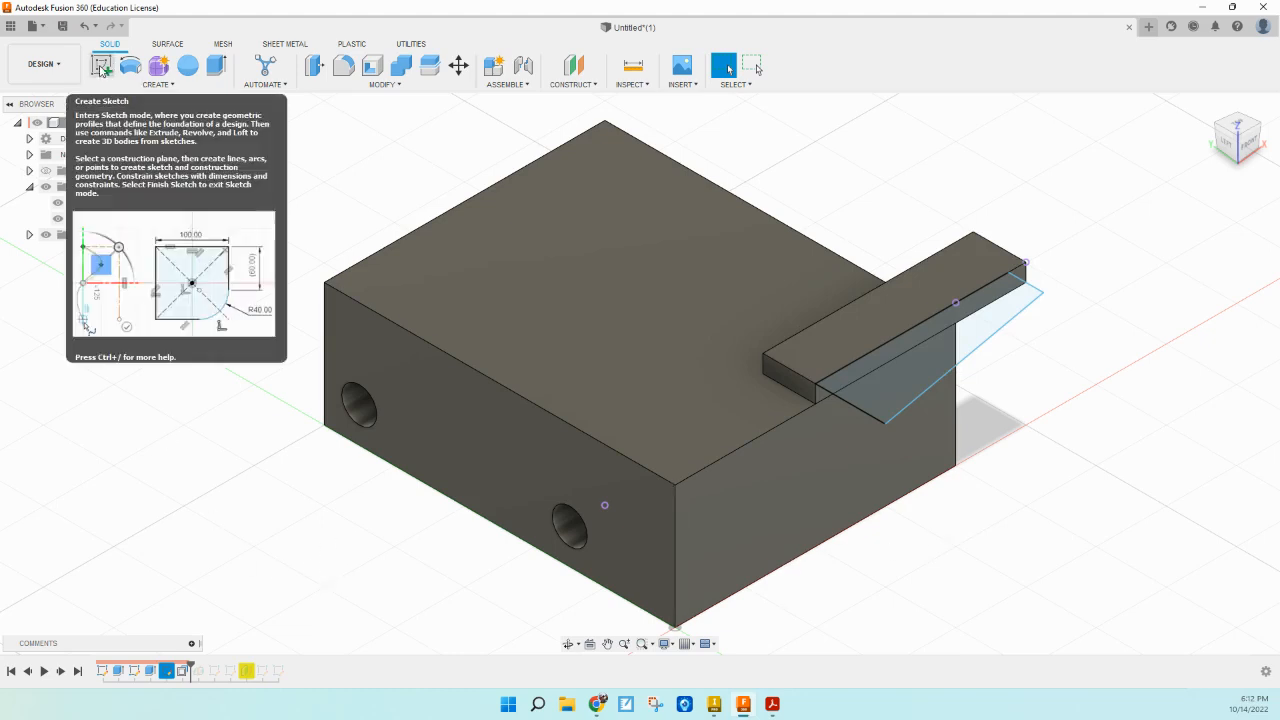
Step: Create a midplane between the block's two opposite side faces that contain the holes
click(572, 84)
click(591, 146)
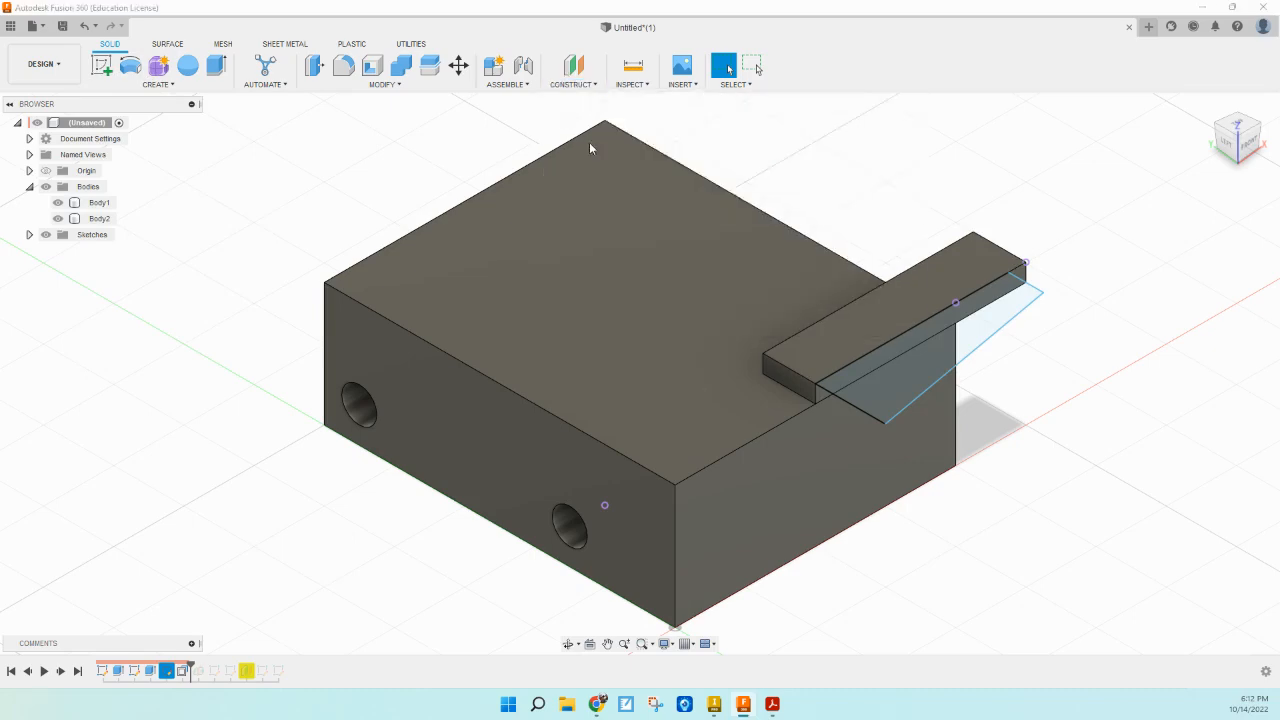
click(493, 403)
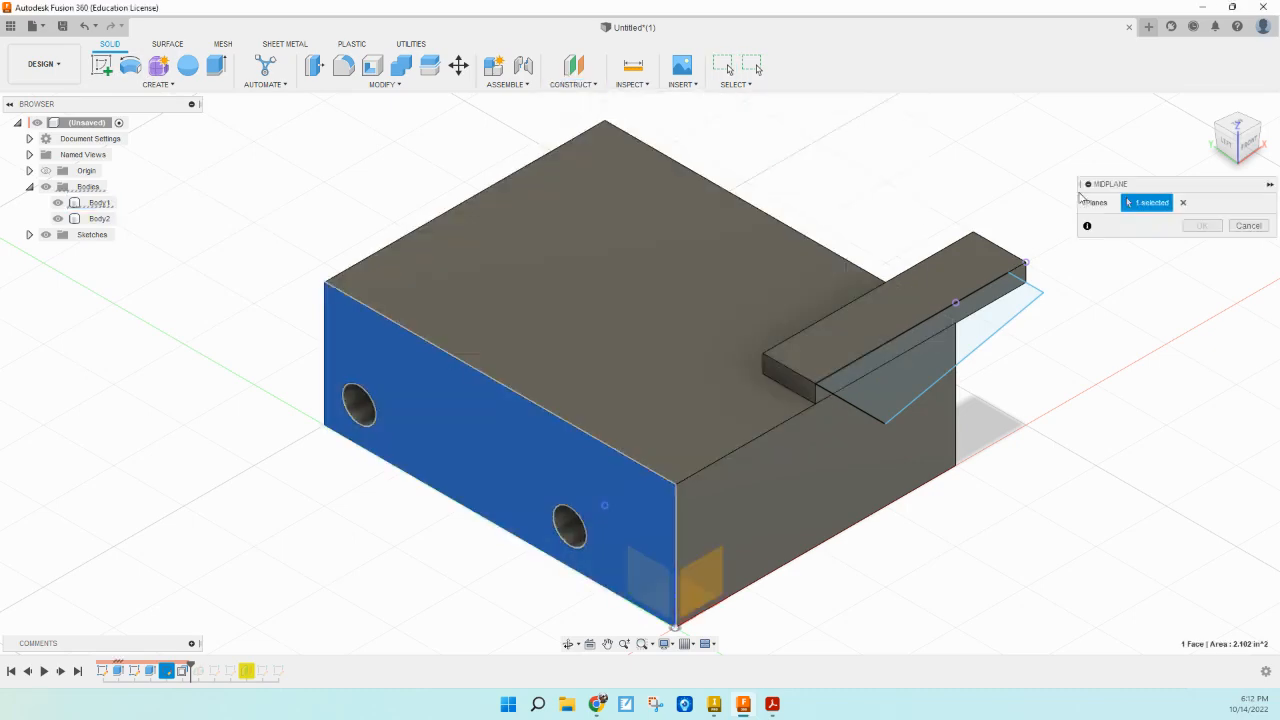
click(1262, 134)
click(806, 410)
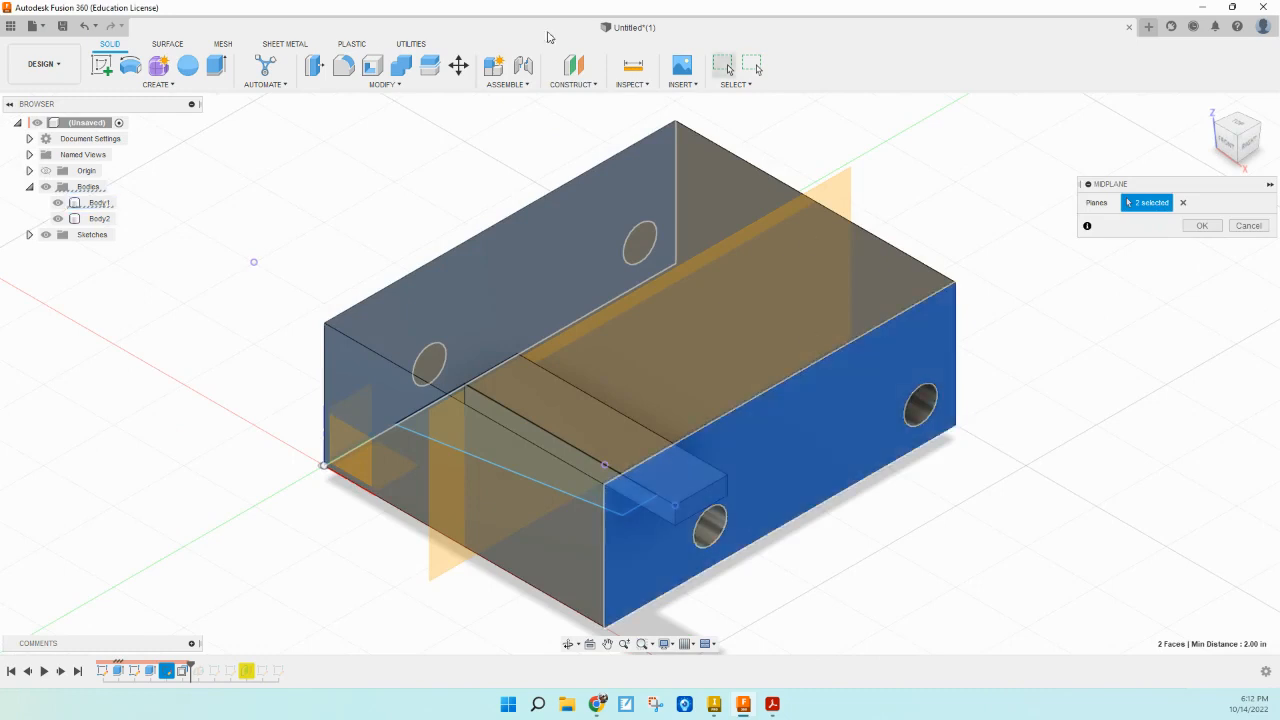
click(1196, 229)
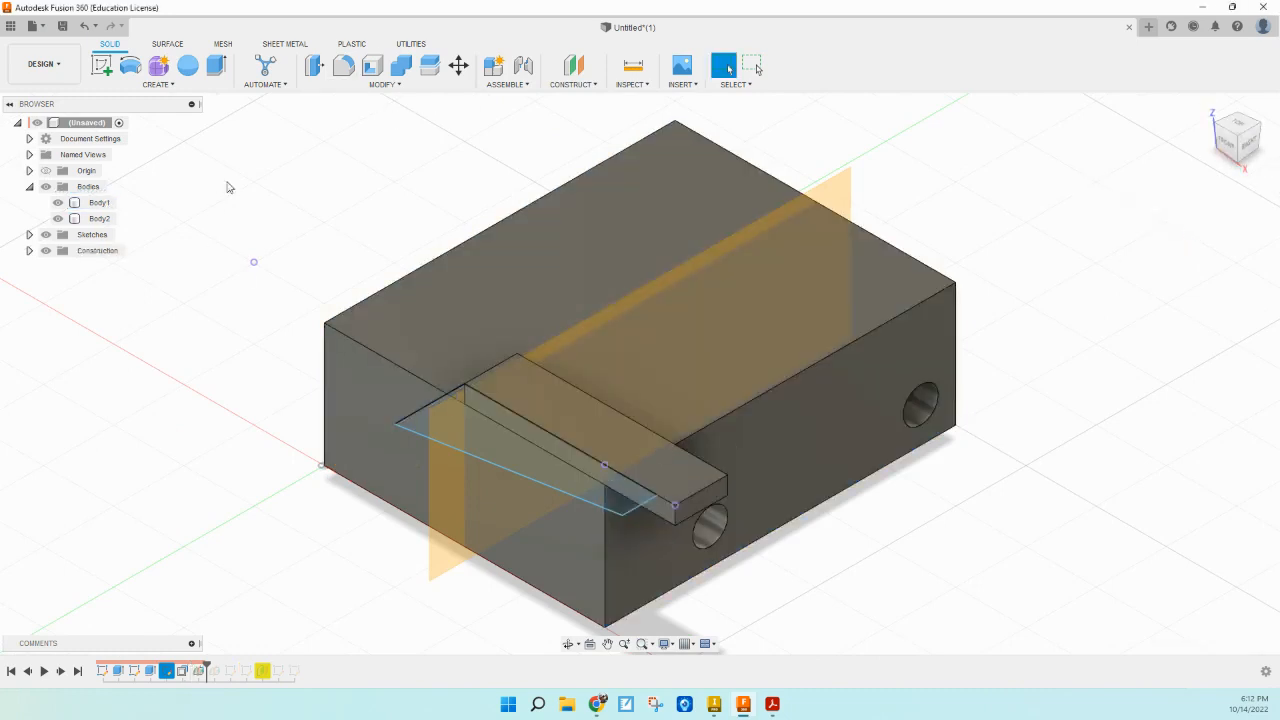
Step: Hide Body1 and start a sketch on the midplane
click(100, 204)
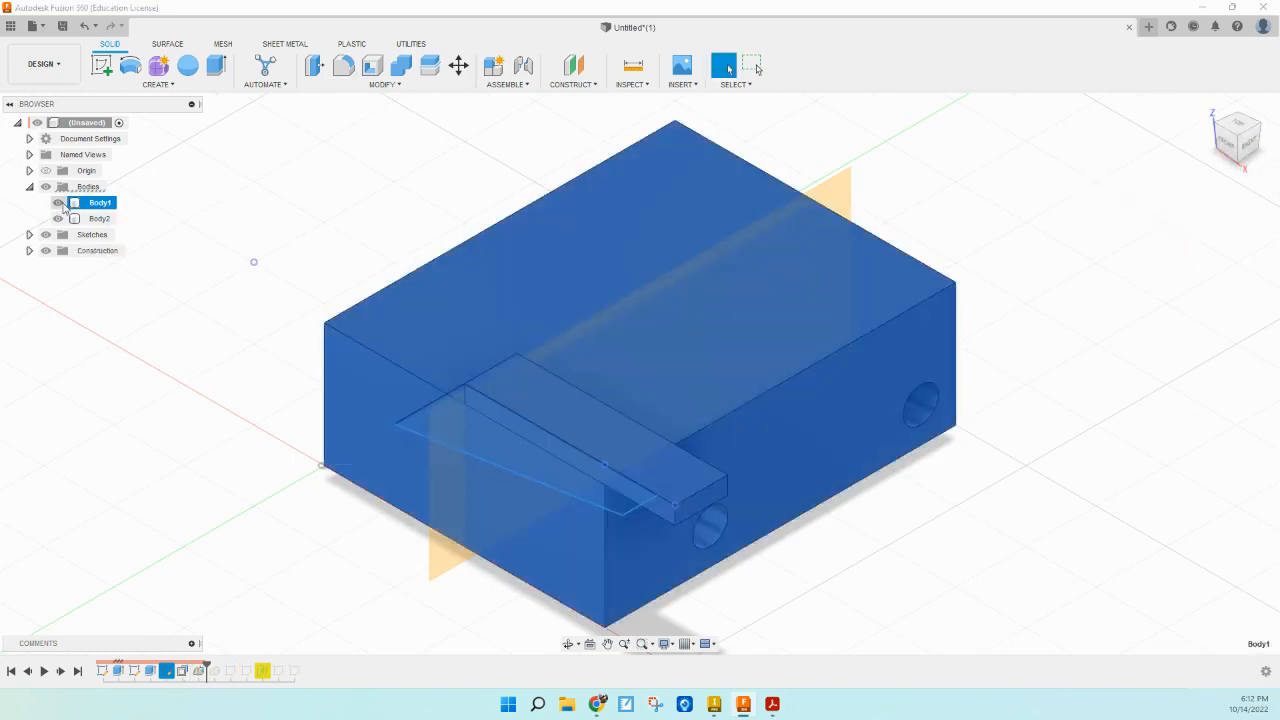
click(58, 203)
click(171, 190)
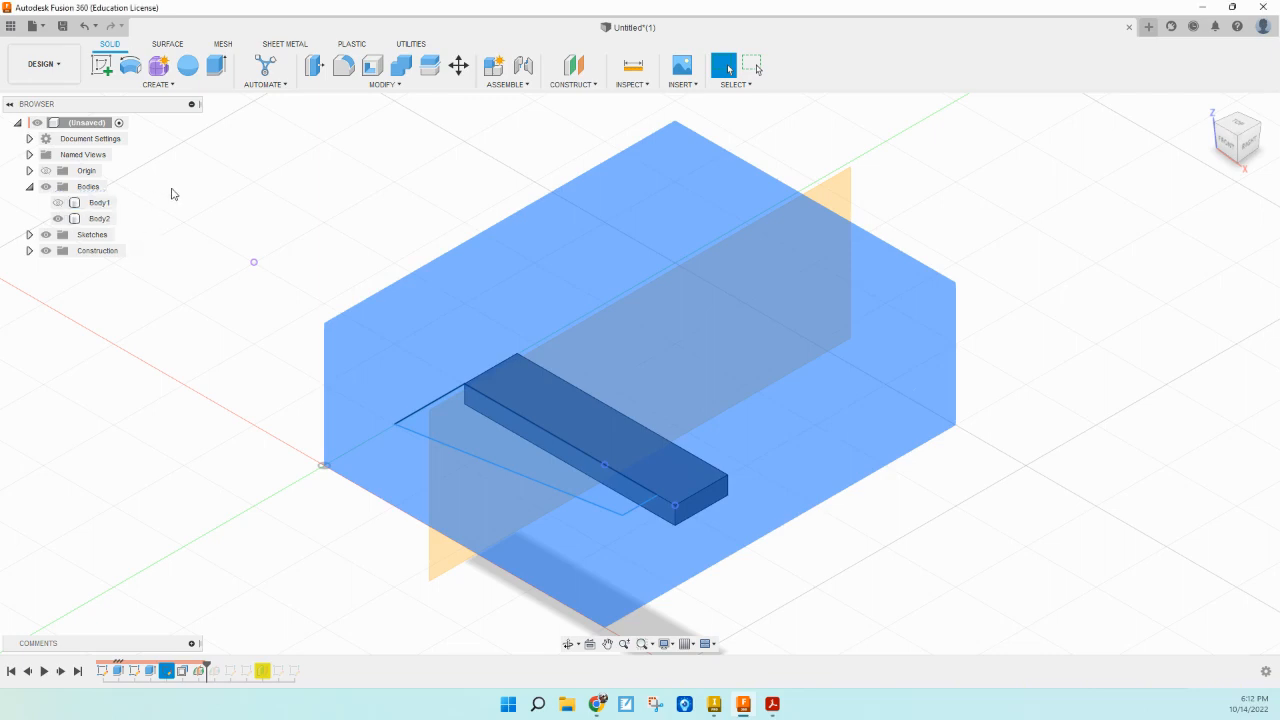
click(102, 66)
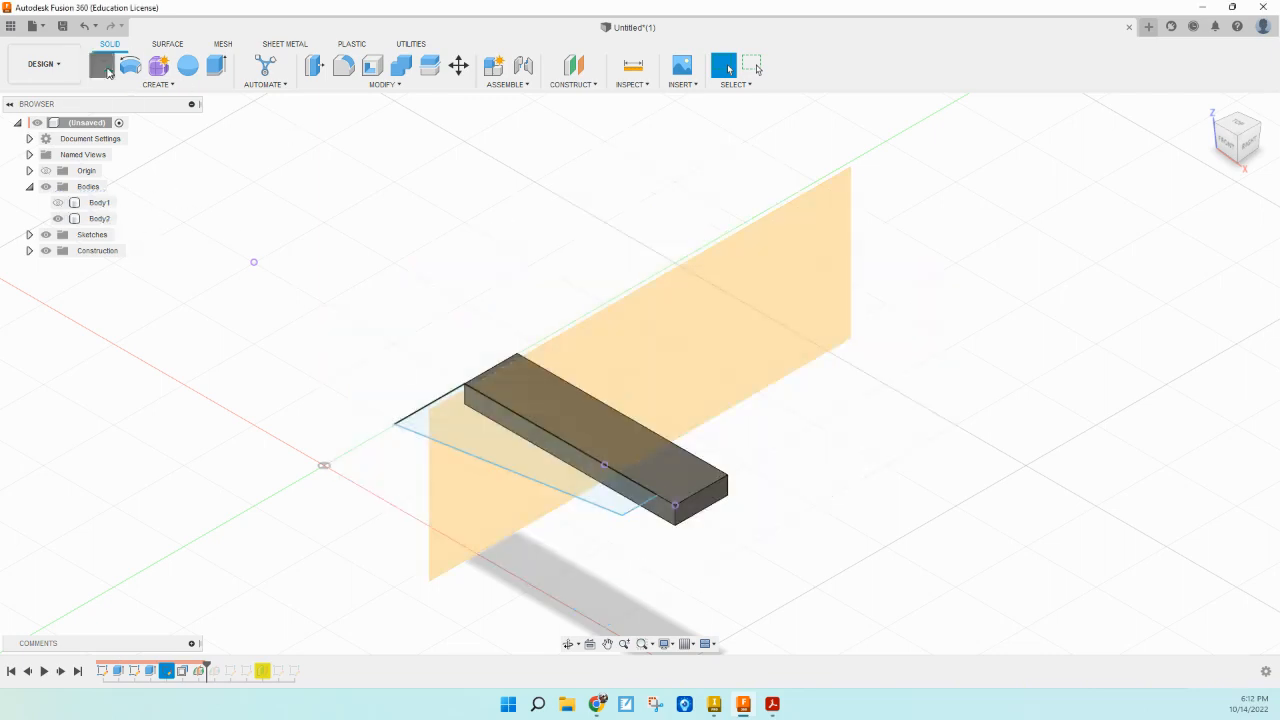
click(642, 335)
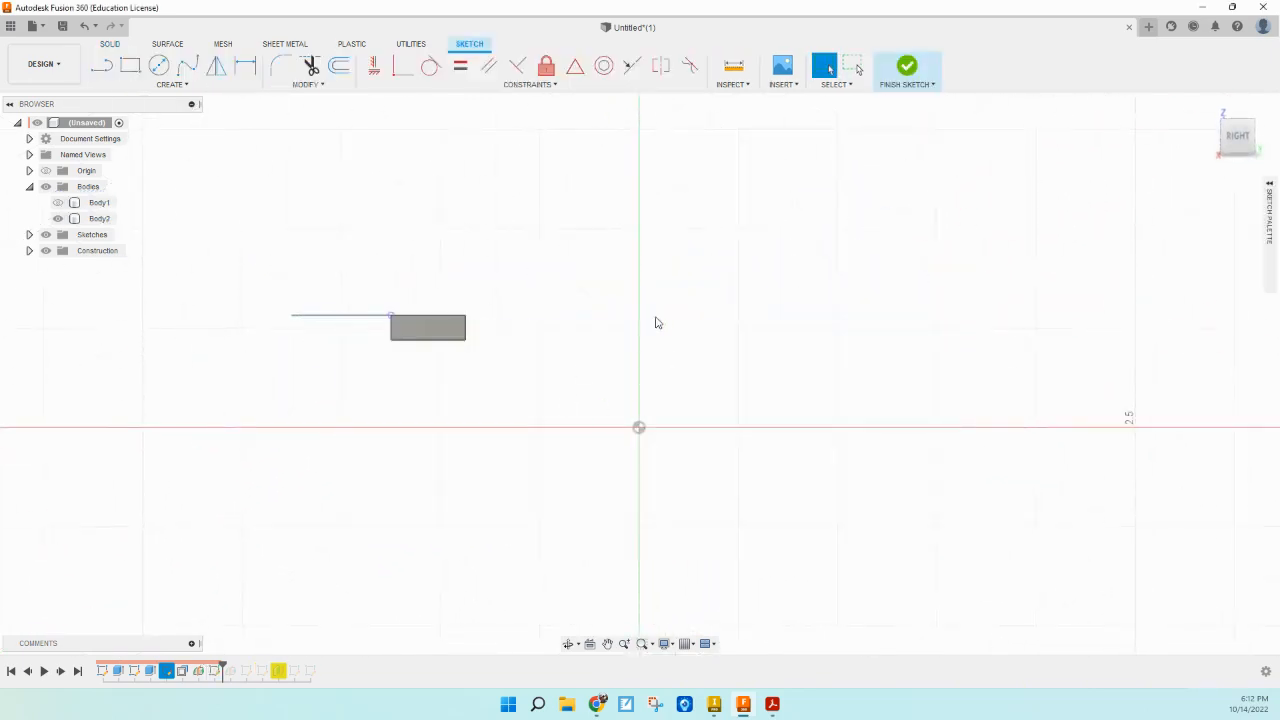
Step: Draw a vertical line 1.255 in long downward from the upper corner of Body2 where the half roof profile meets it
click(102, 66)
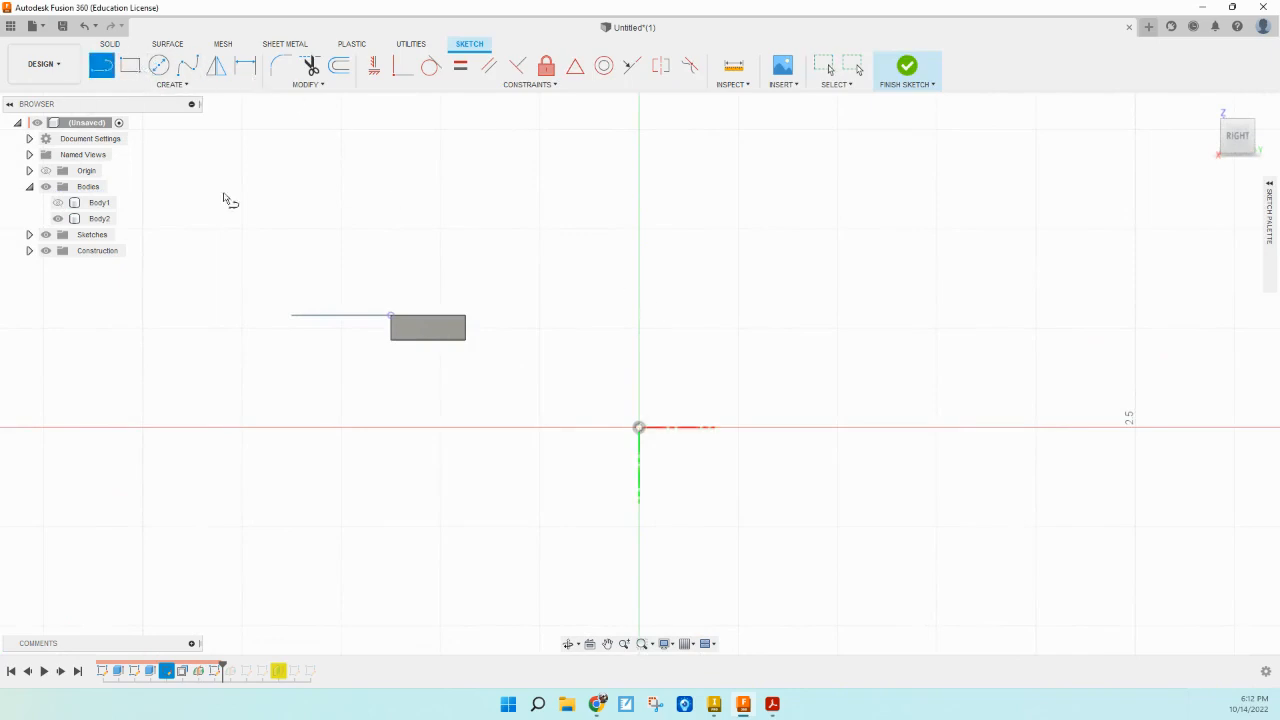
click(391, 316)
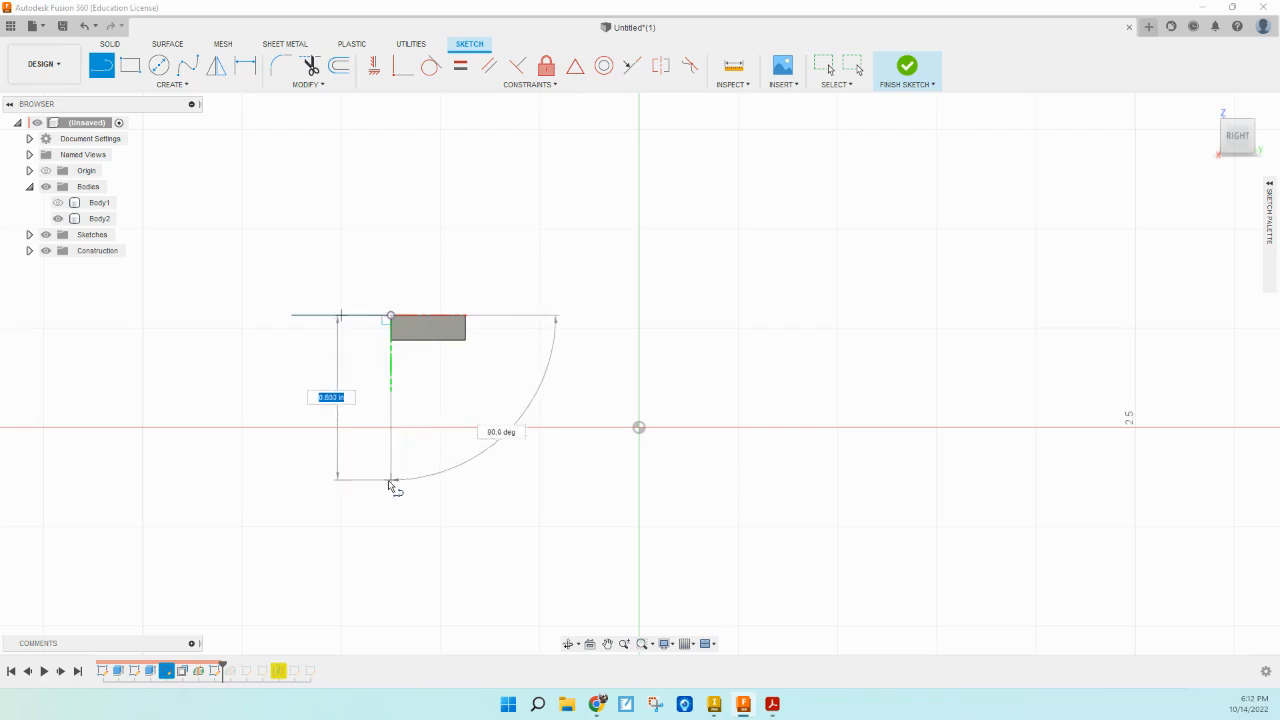
text(1)
key(Tab)
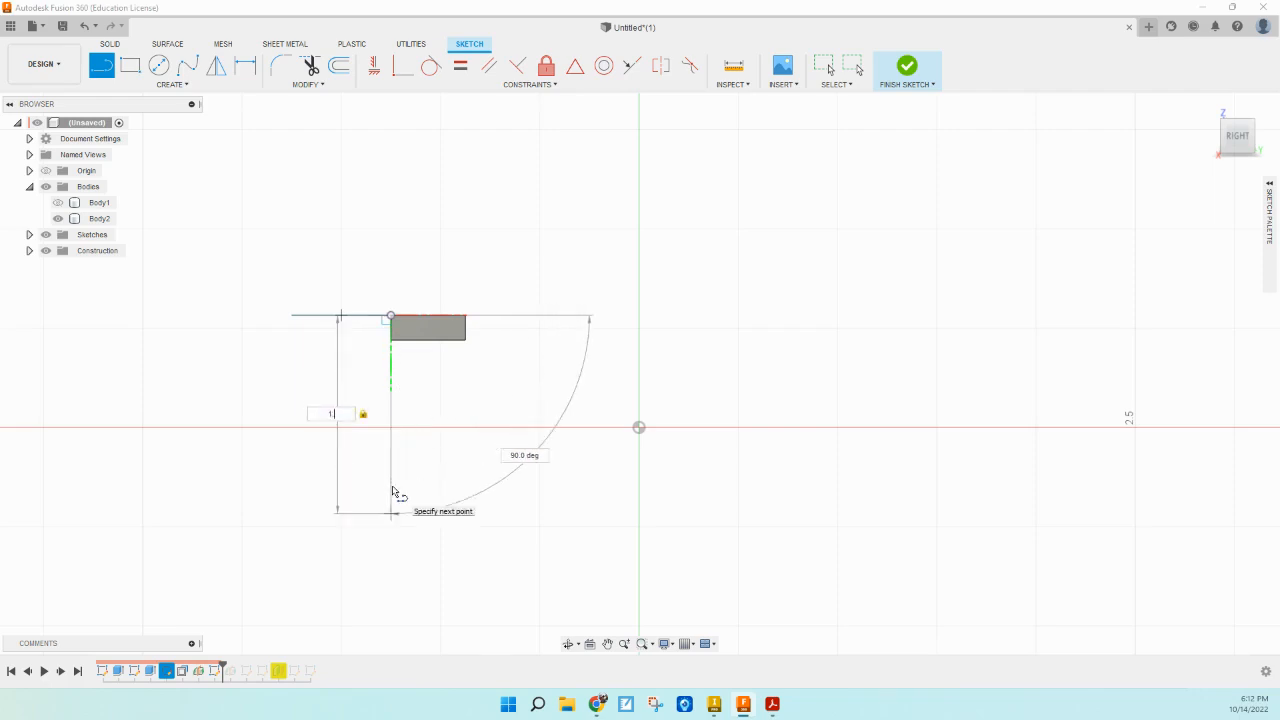
text(.255)
key(Return)
key(Escape)
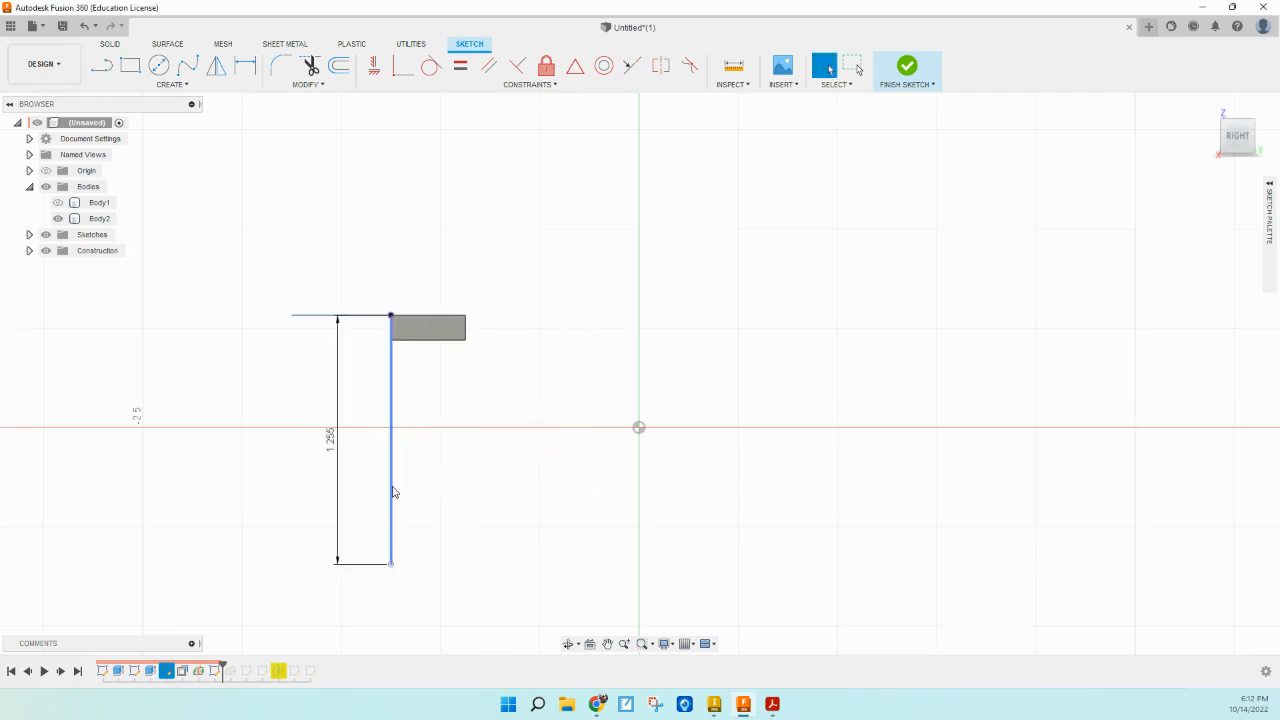
Step: Draw a horizontal line 1.624 in long outward from the lower end of the 1.255 in line, away from Body2
click(101, 65)
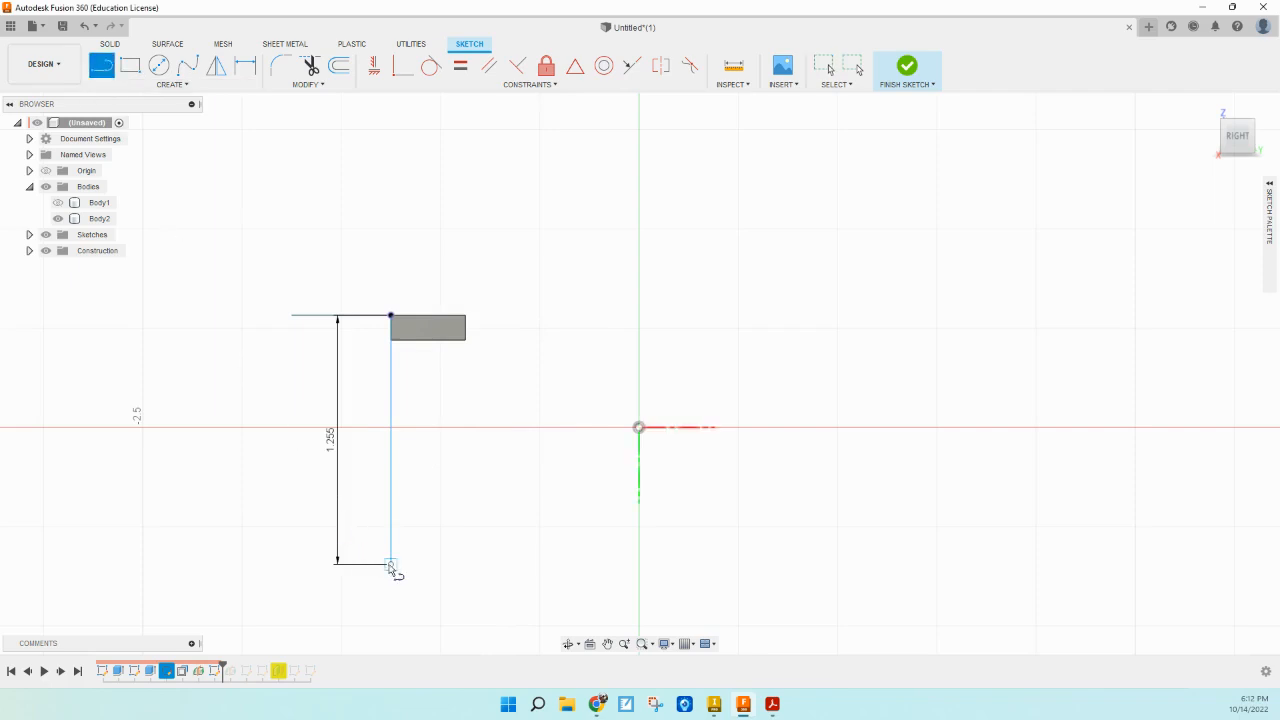
drag(391, 564, 218, 570)
text(1)
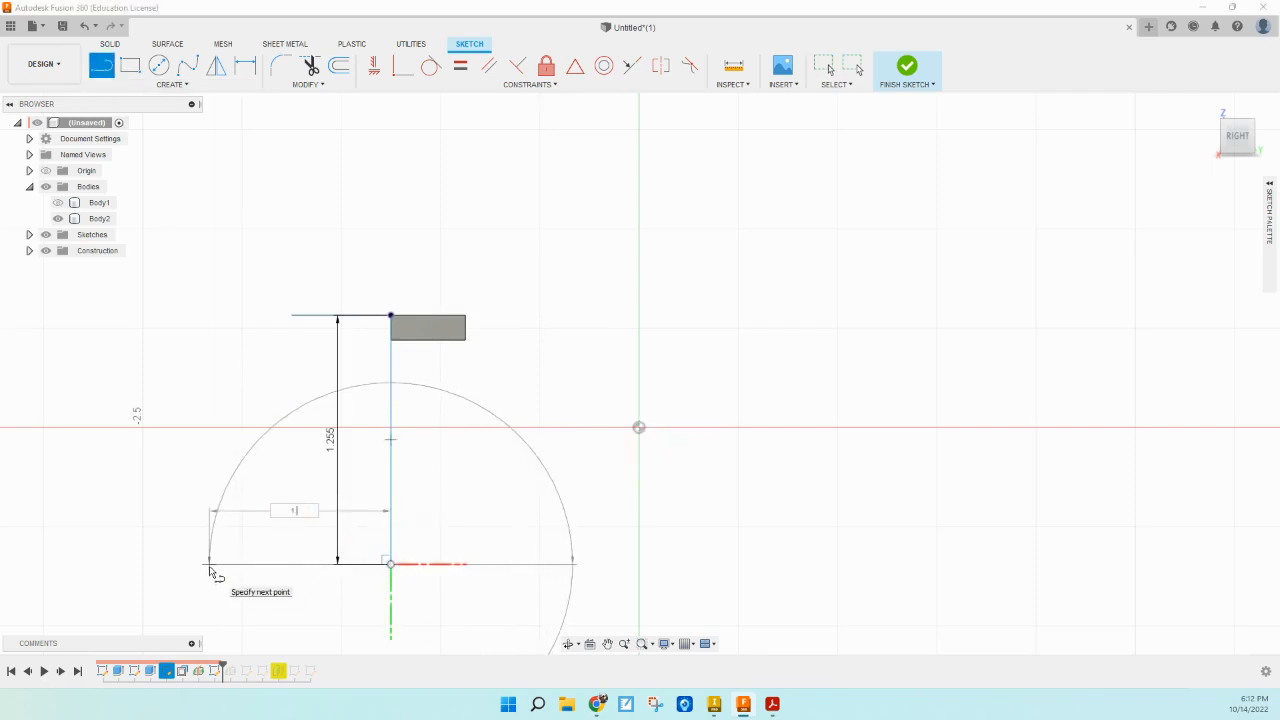
key(Tab)
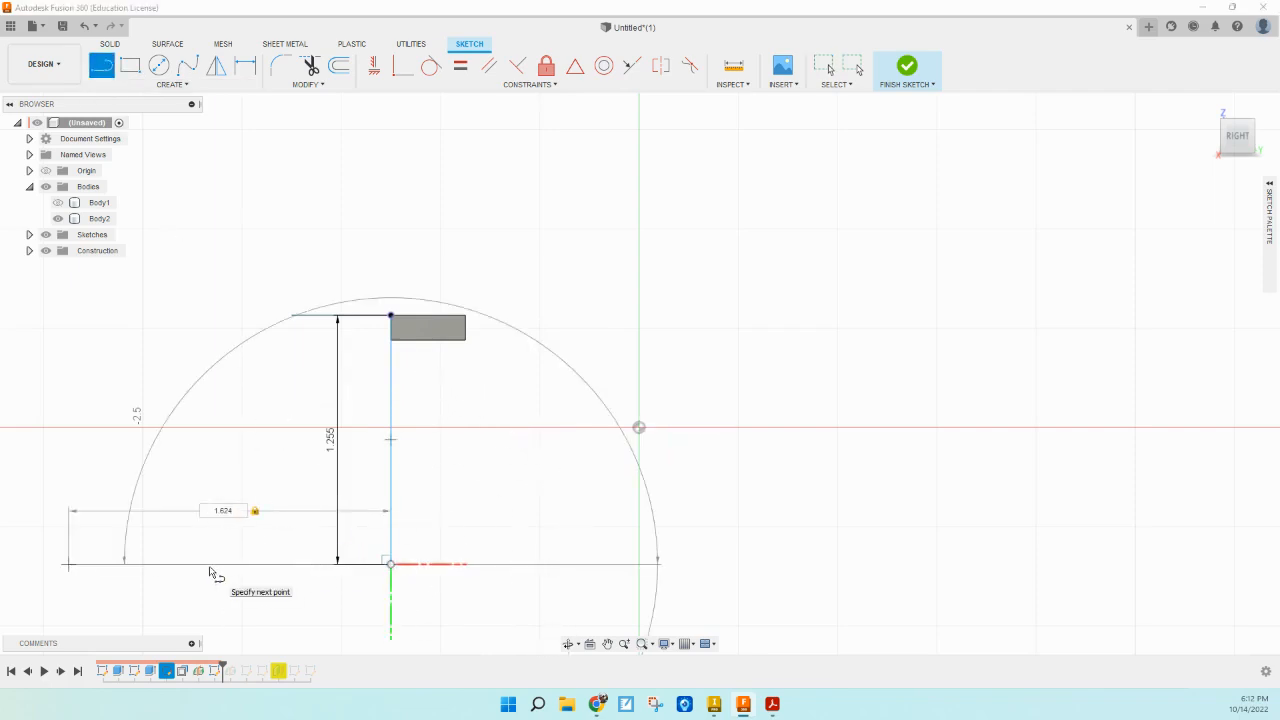
key(Return)
key(Escape)
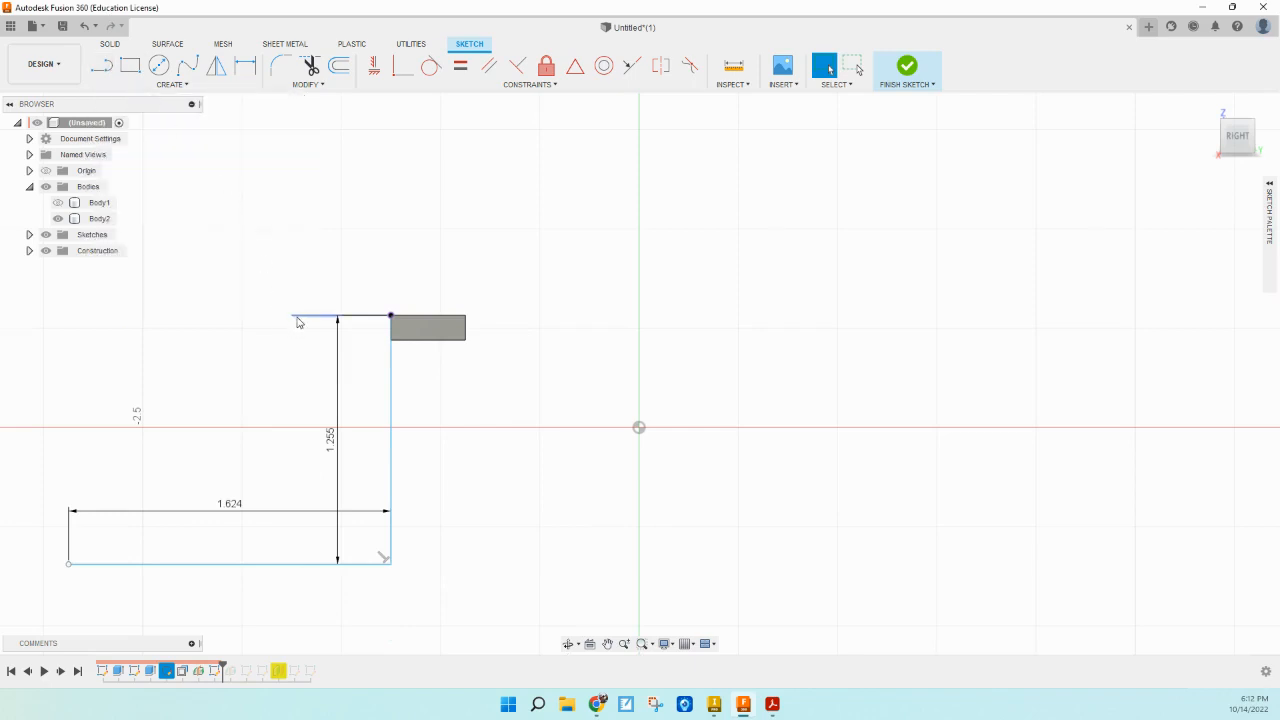
click(98, 68)
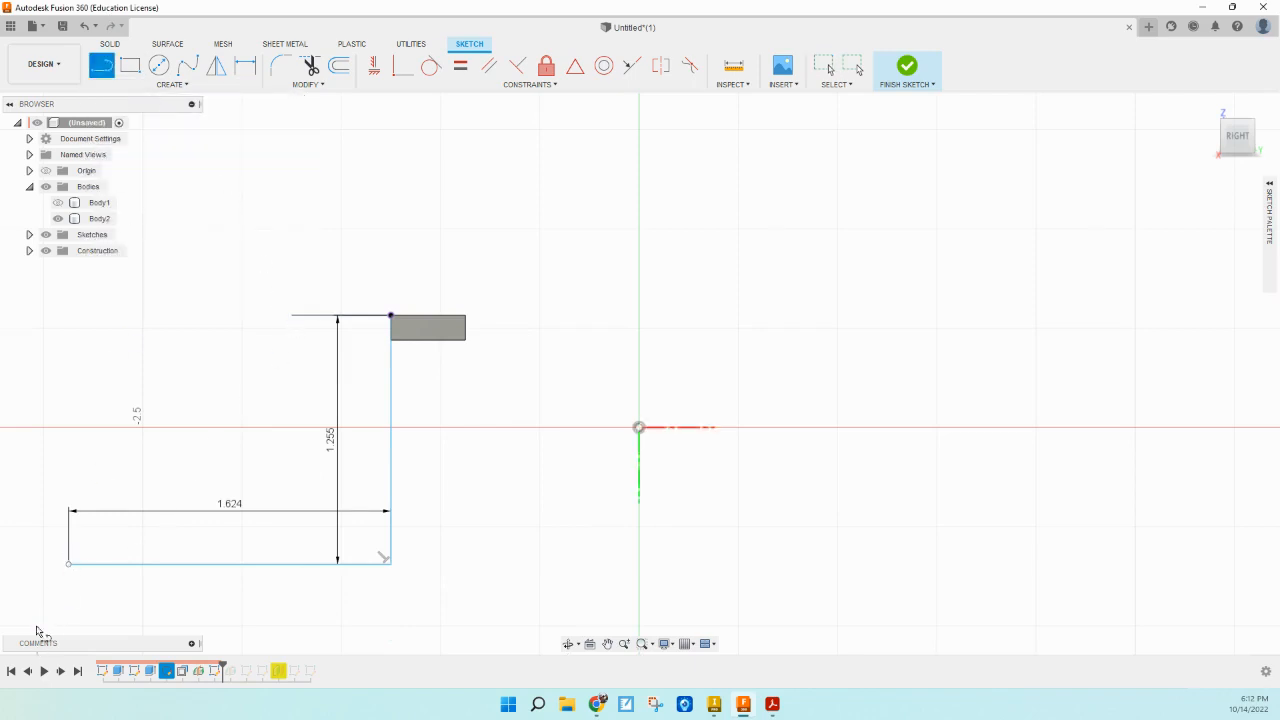
click(68, 563)
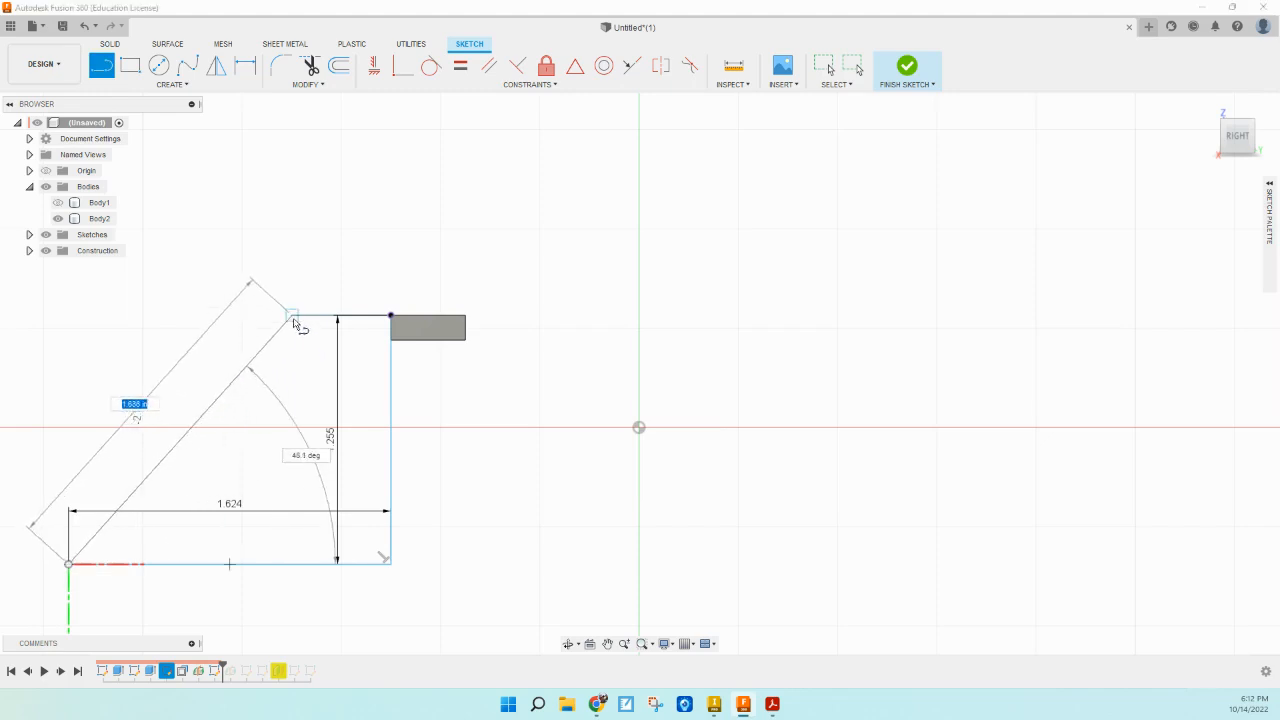
click(292, 316)
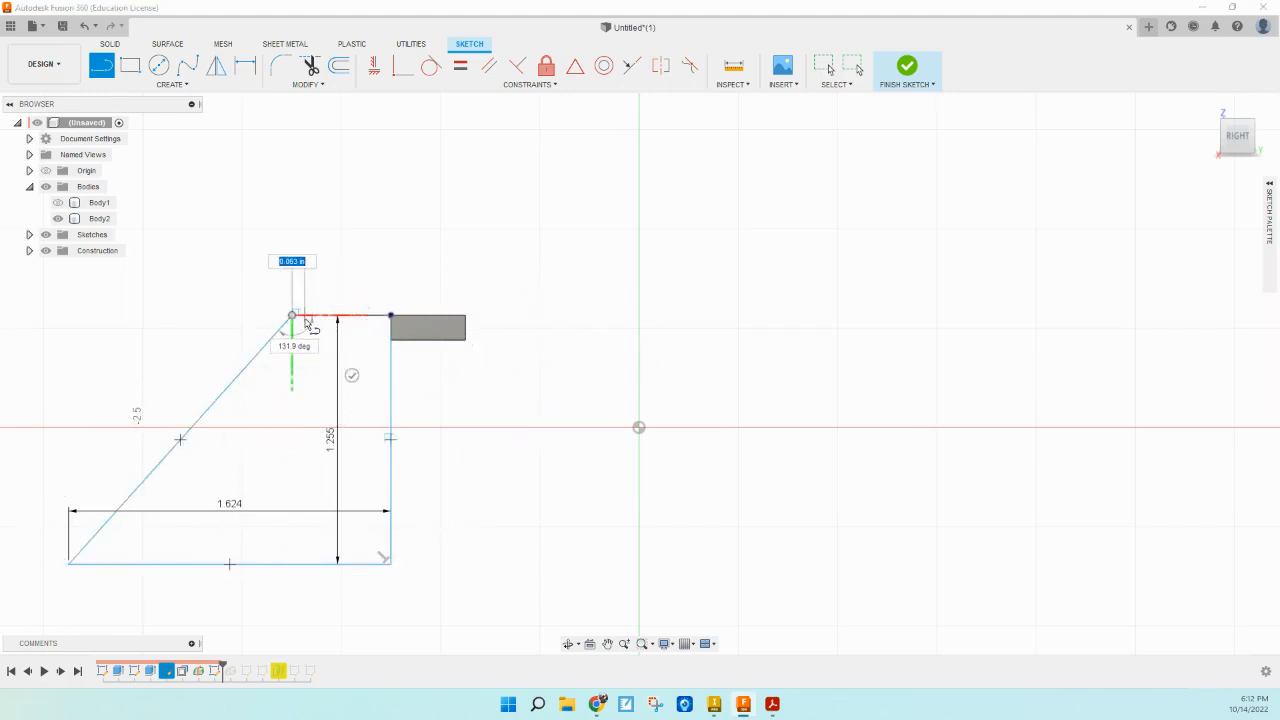
text(0.06)
key(Tab)
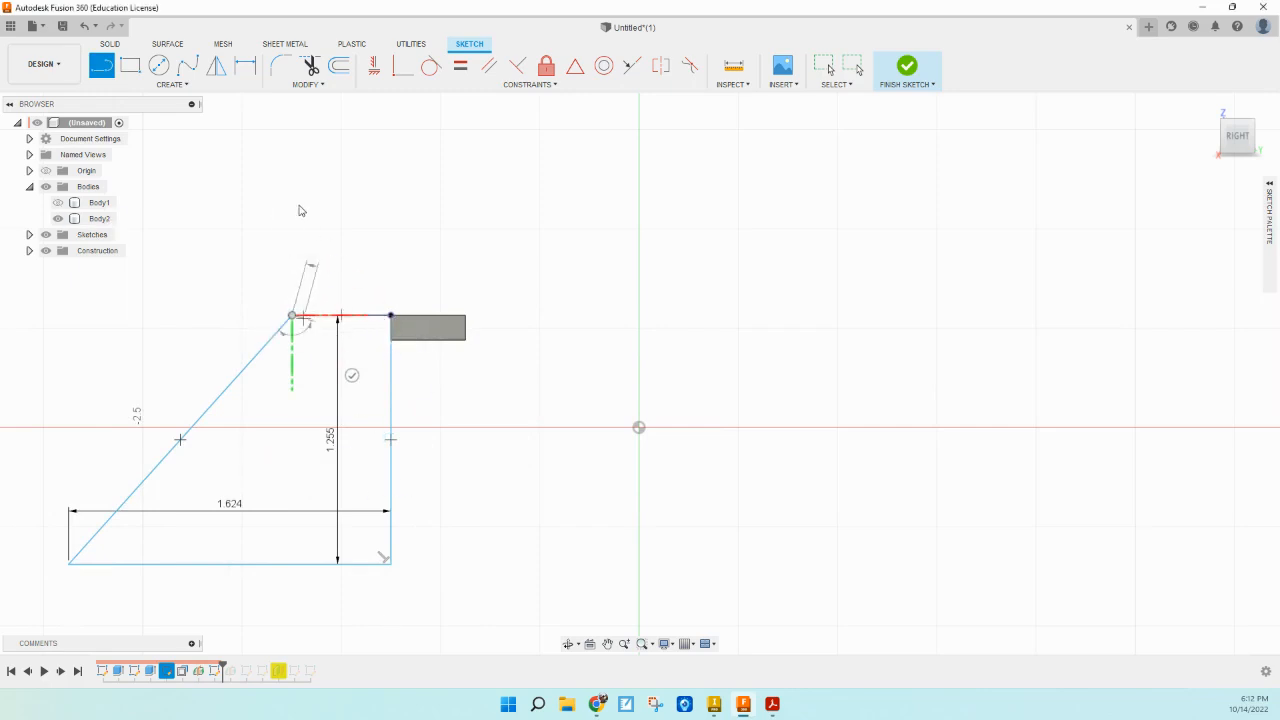
key(Escape)
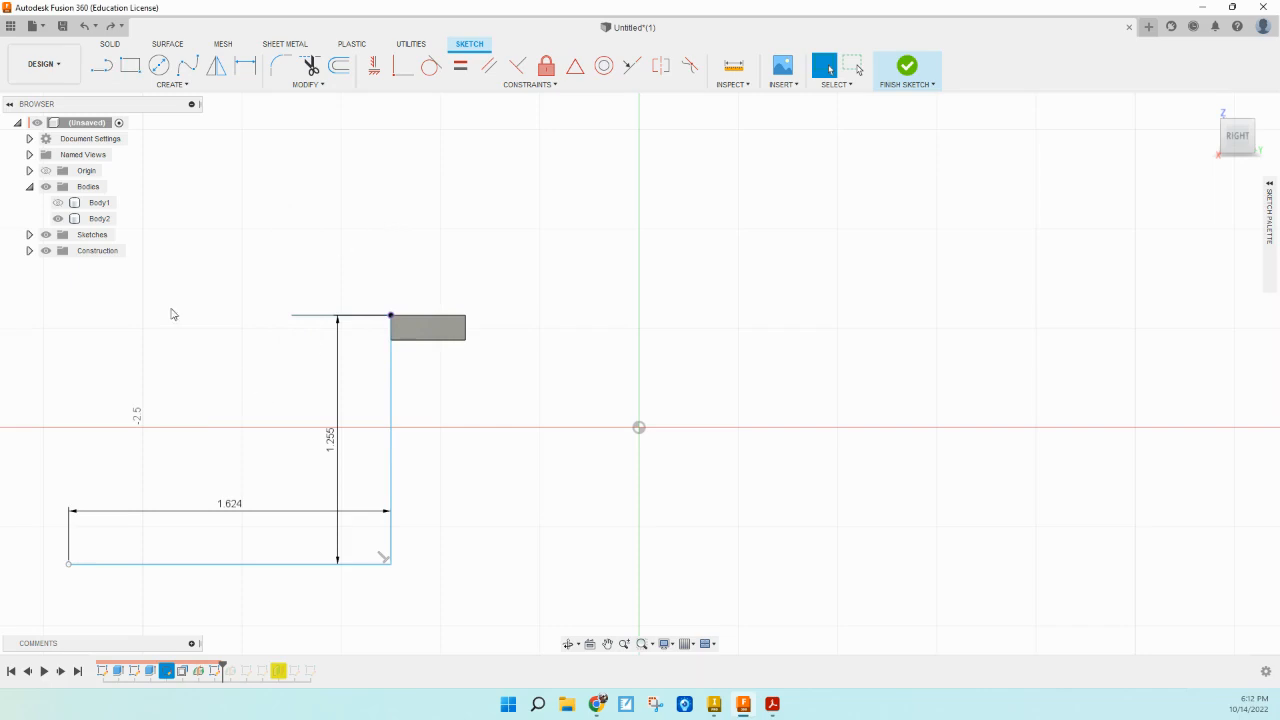
Step: Close the side profile with a sloped line from the 1.624 in line's outer end to the upper edge's outer end, and finish the sketch
click(101, 65)
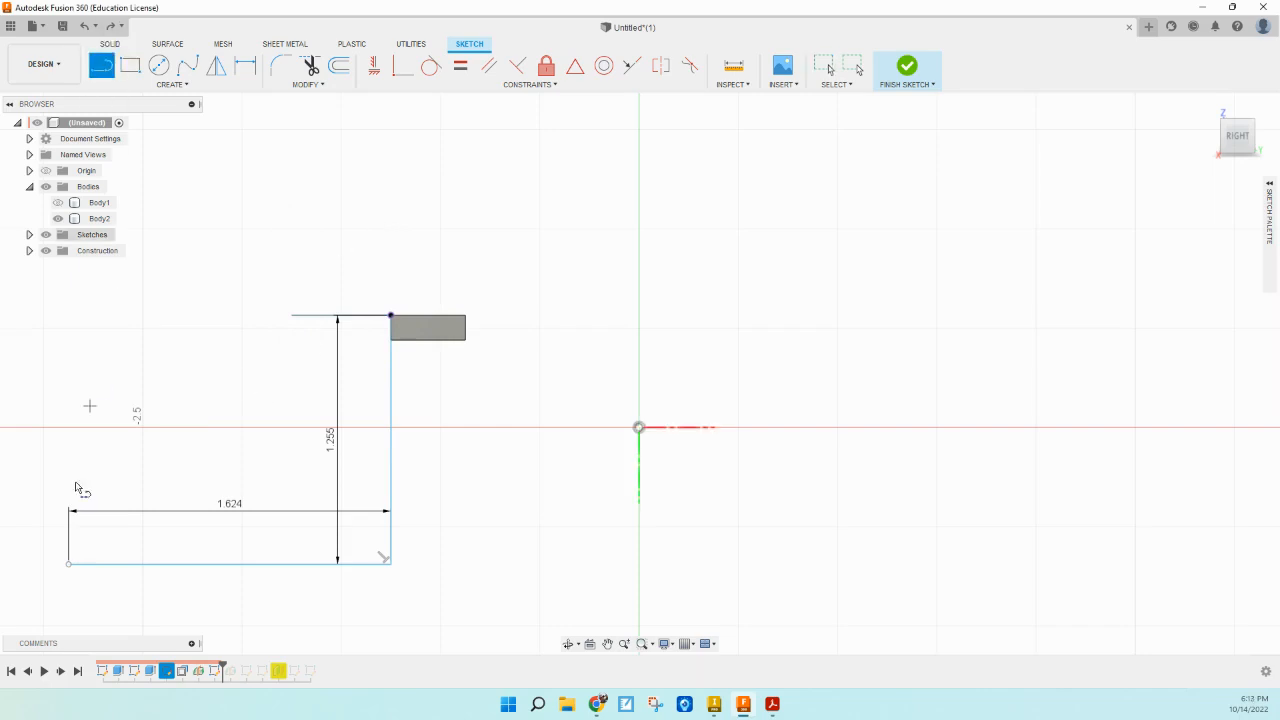
click(68, 563)
click(291, 316)
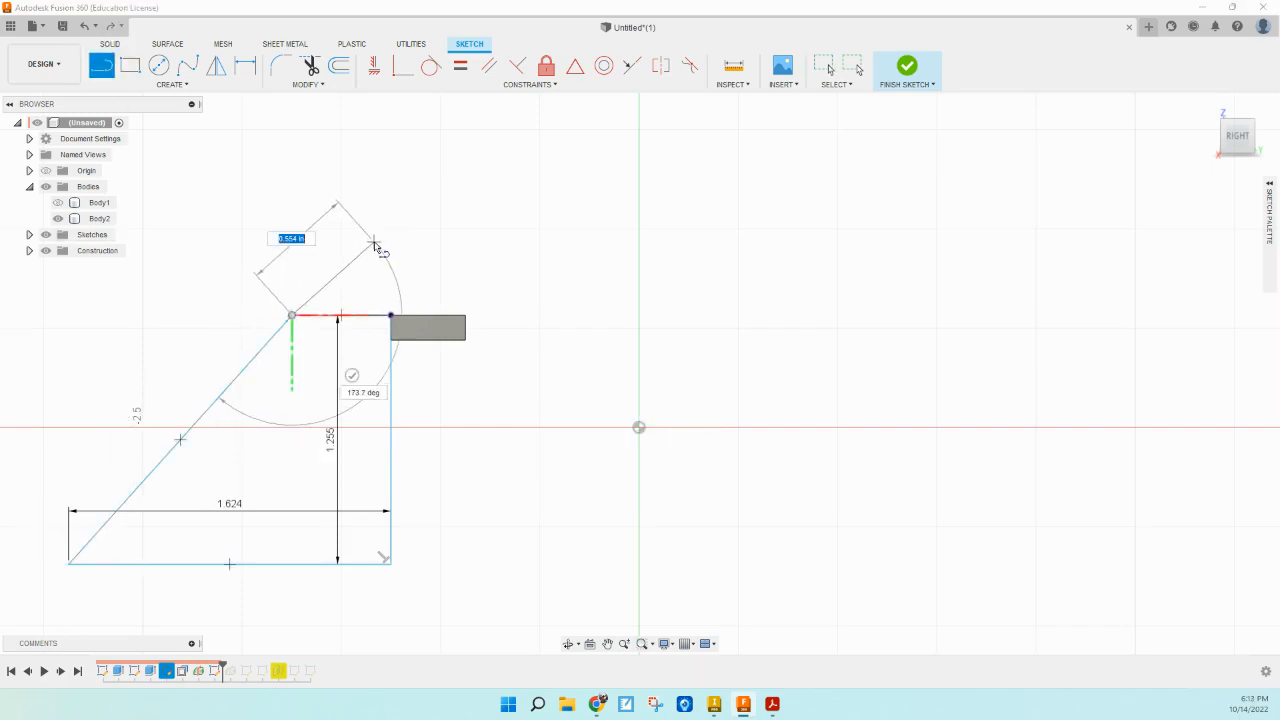
key(Escape)
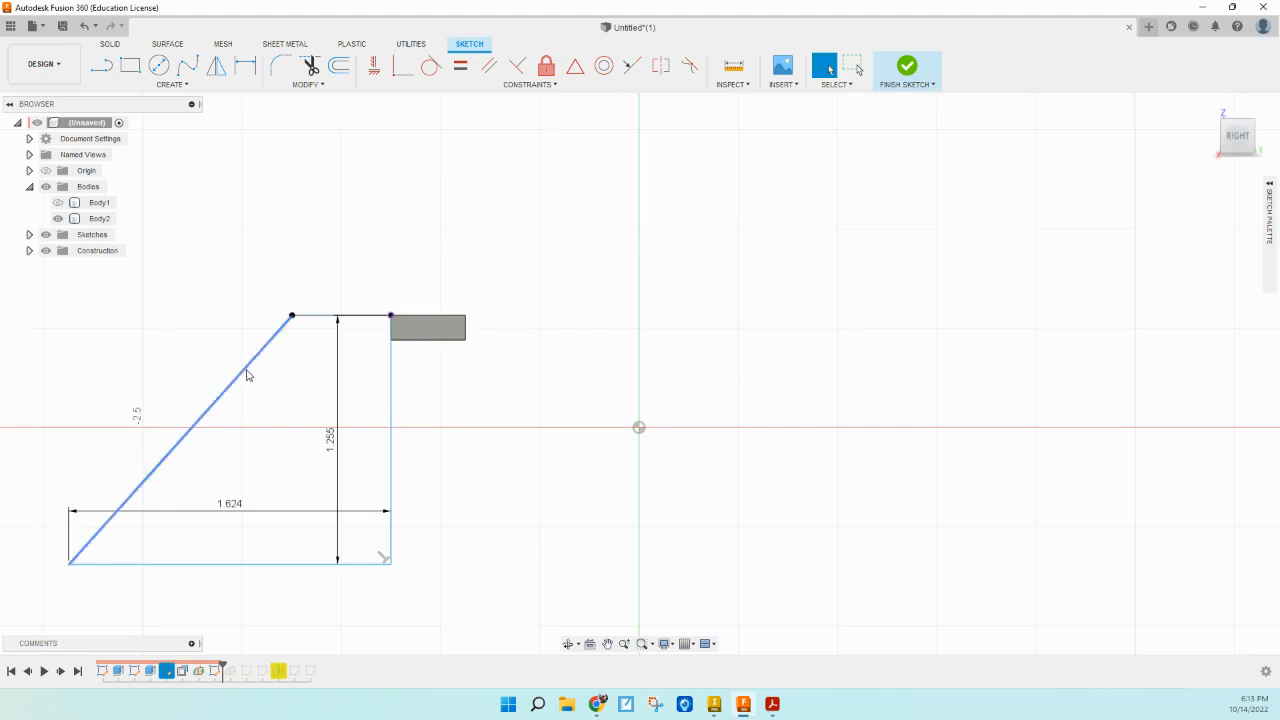
click(907, 66)
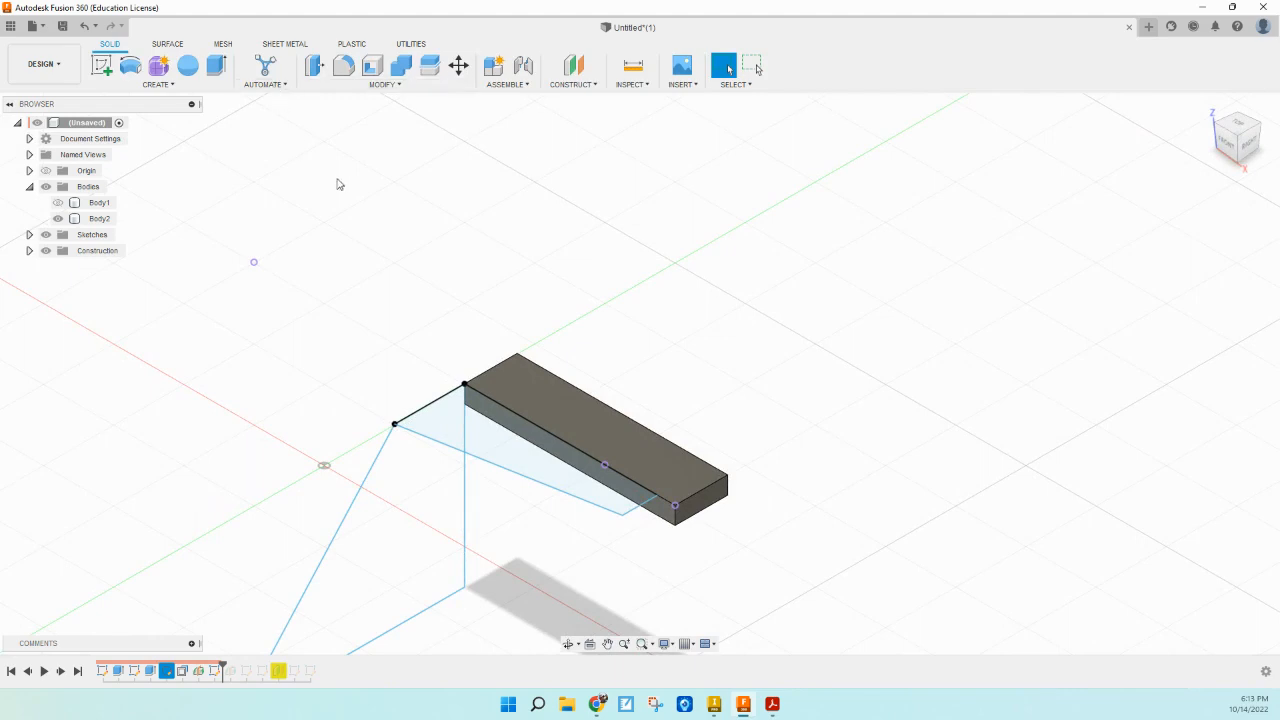
Step: Create an offset plane from the top face of Body2 at a distance of -1.255 in
click(572, 84)
click(580, 100)
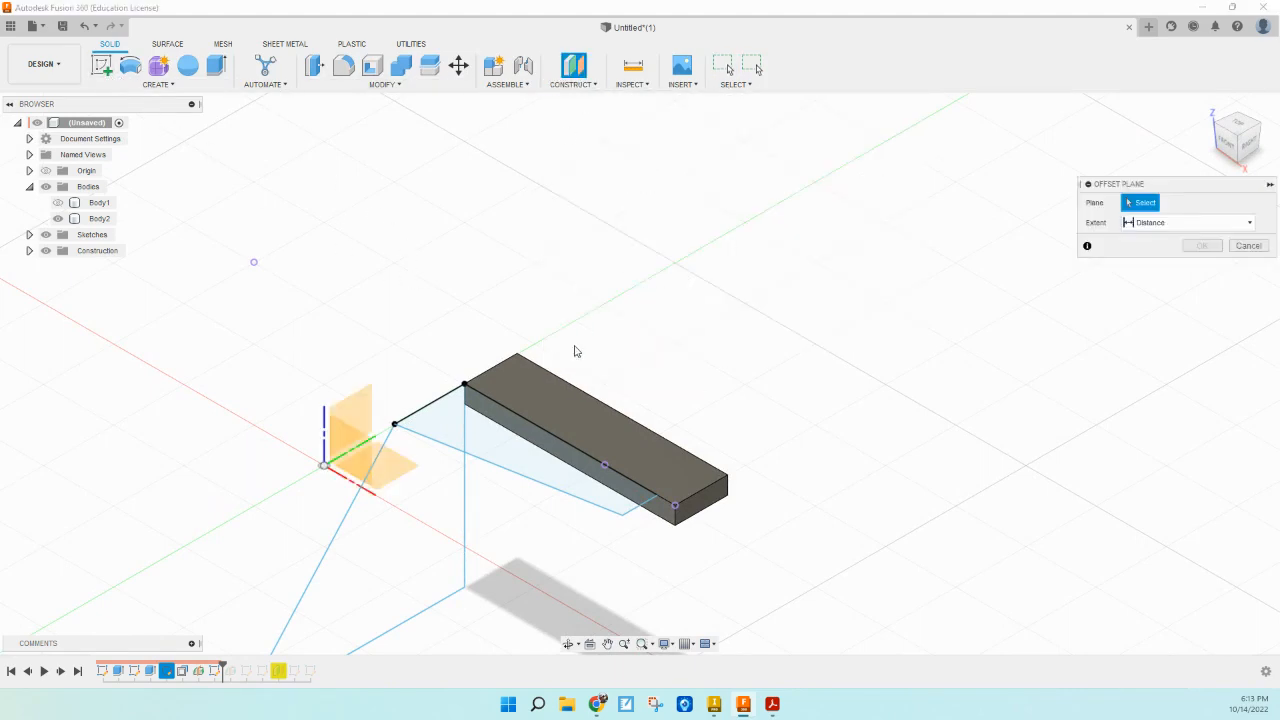
click(554, 398)
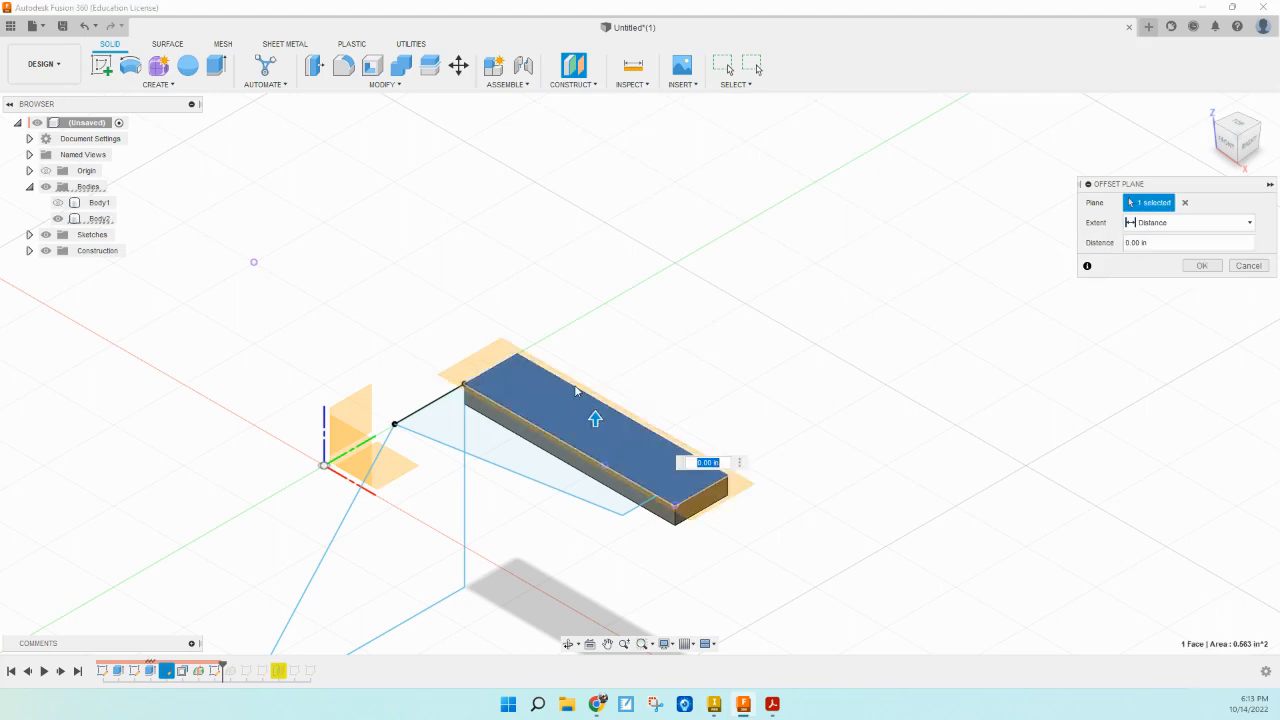
text(-1.255)
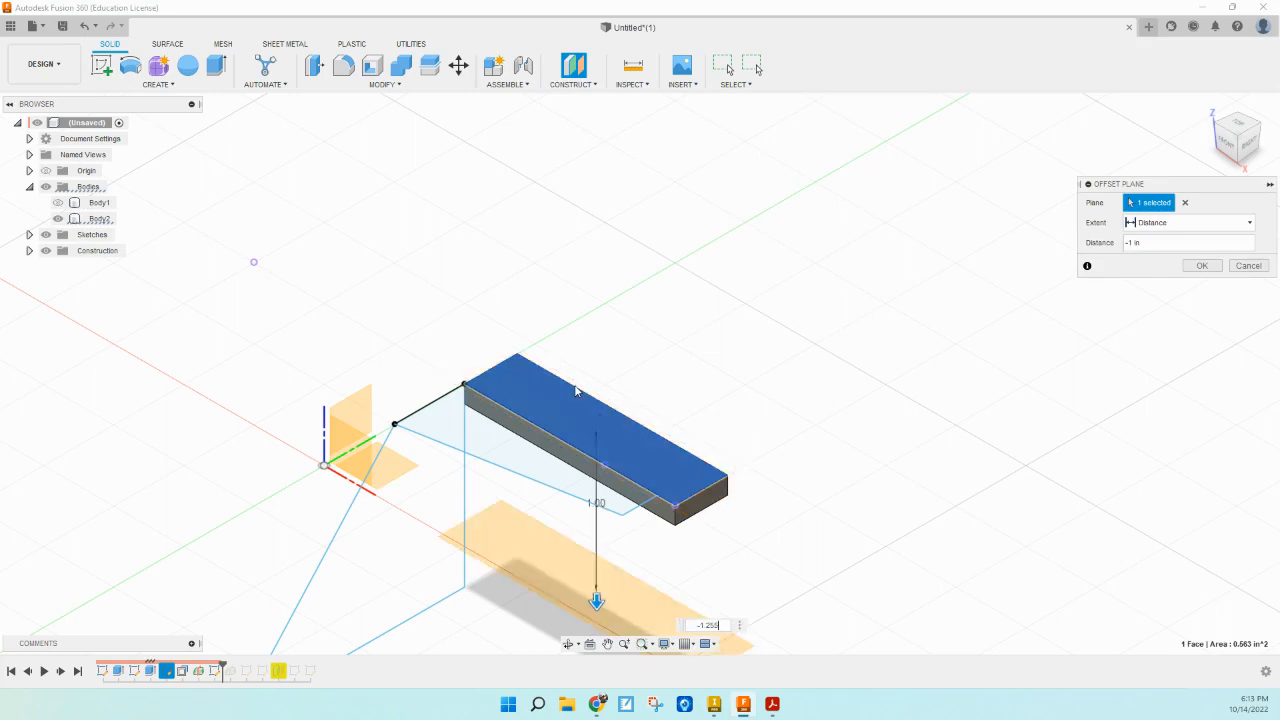
key(Return)
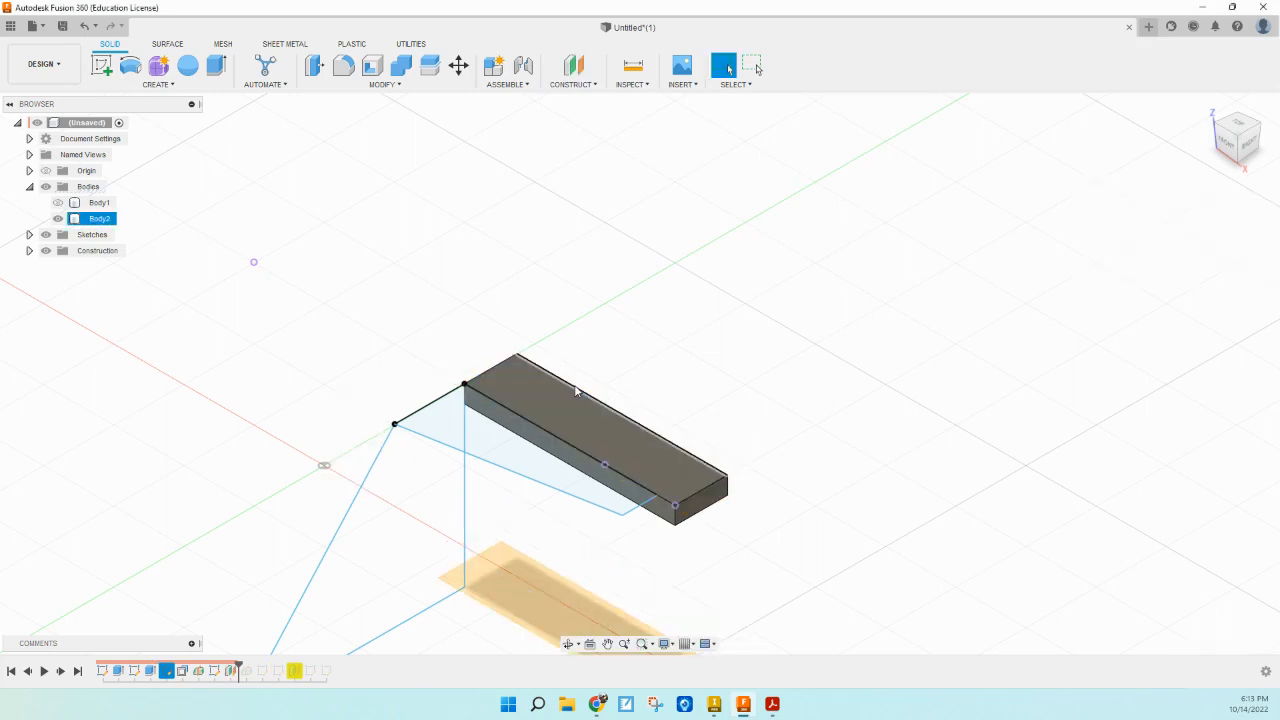
Step: Start a new sketch on the offset plane below Body2
click(1250, 140)
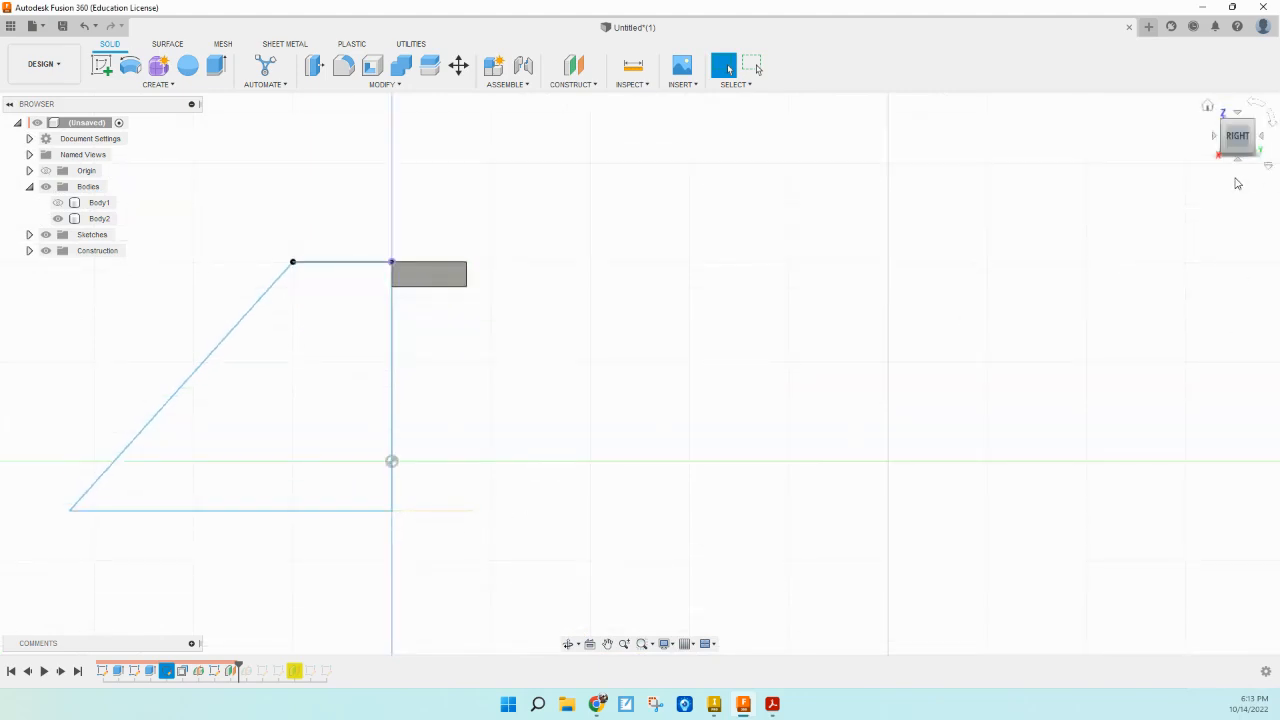
click(1208, 107)
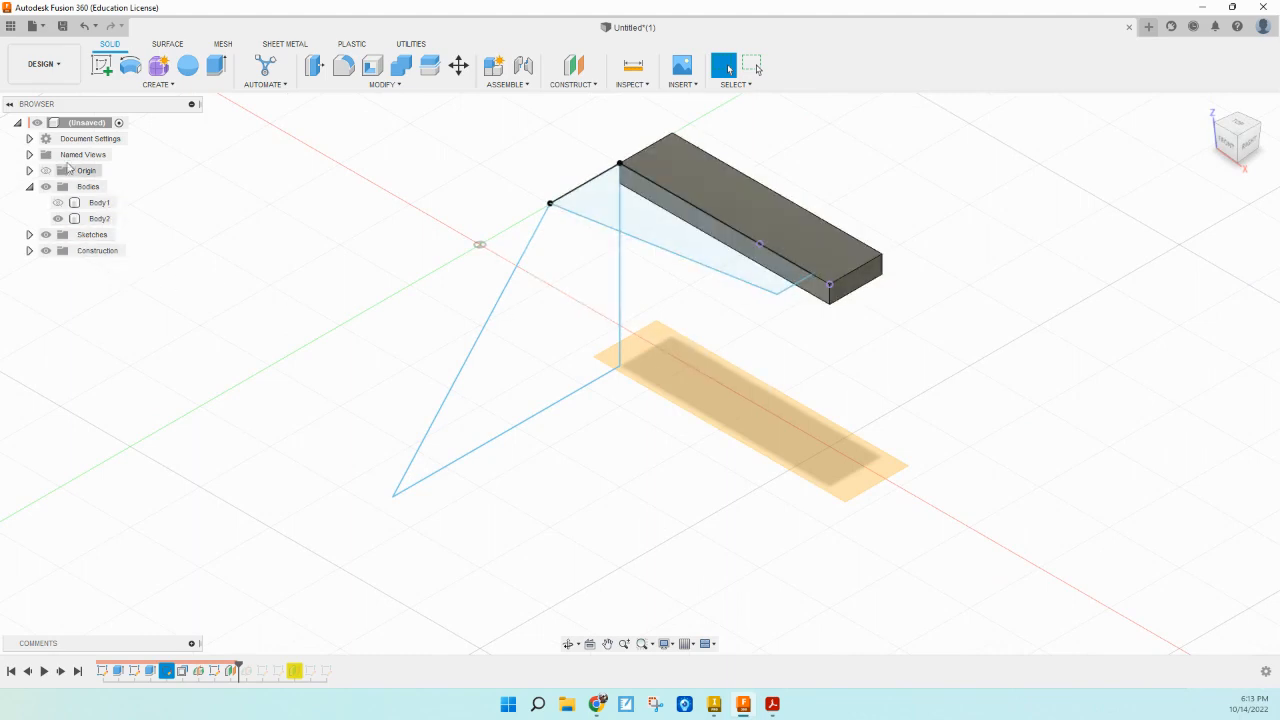
click(101, 65)
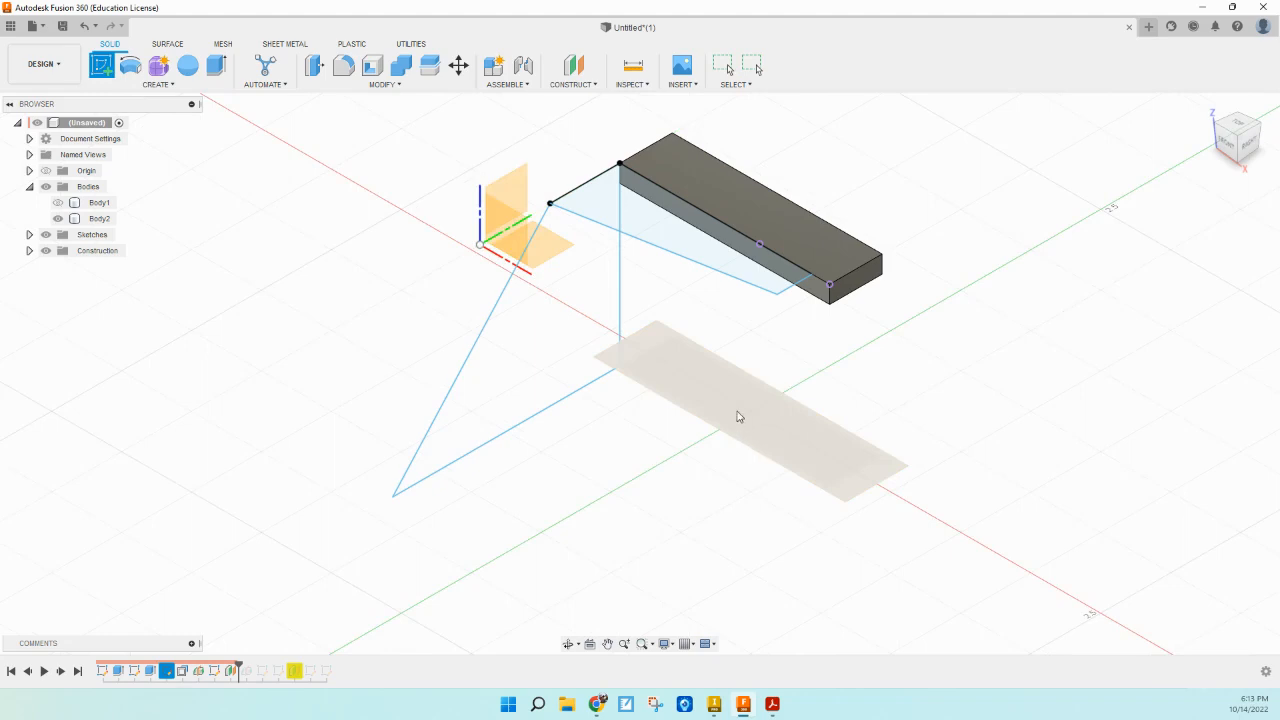
click(737, 416)
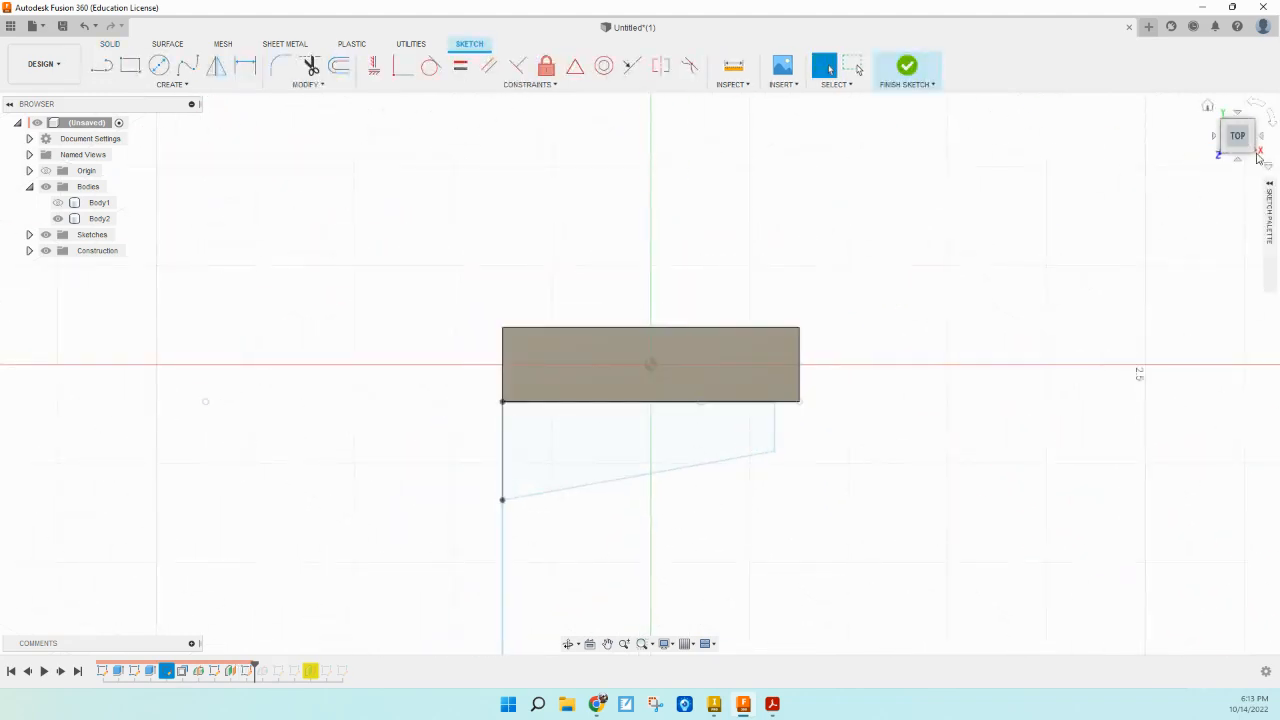
Step: Project the roof profile's short end edge, its long edge along Body2 and the side profile's bottom line into the sketch, and hide Body2
click(1207, 106)
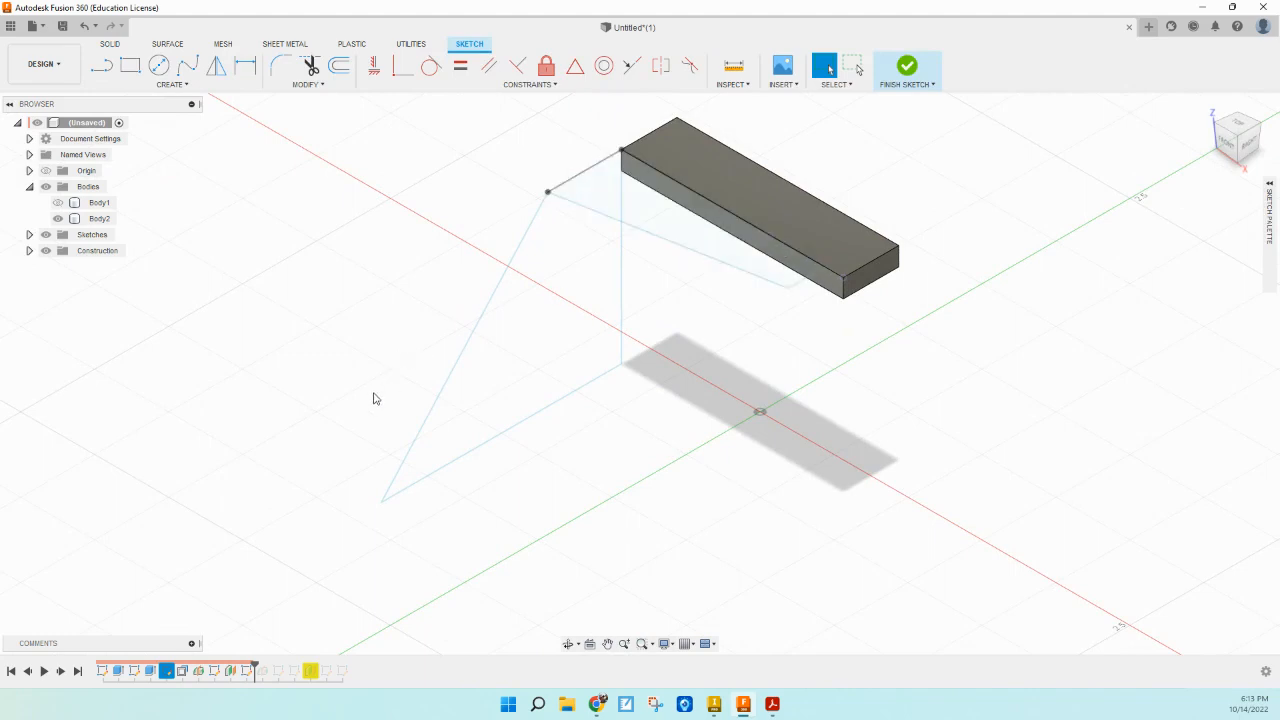
click(186, 90)
mouse_move(146, 314)
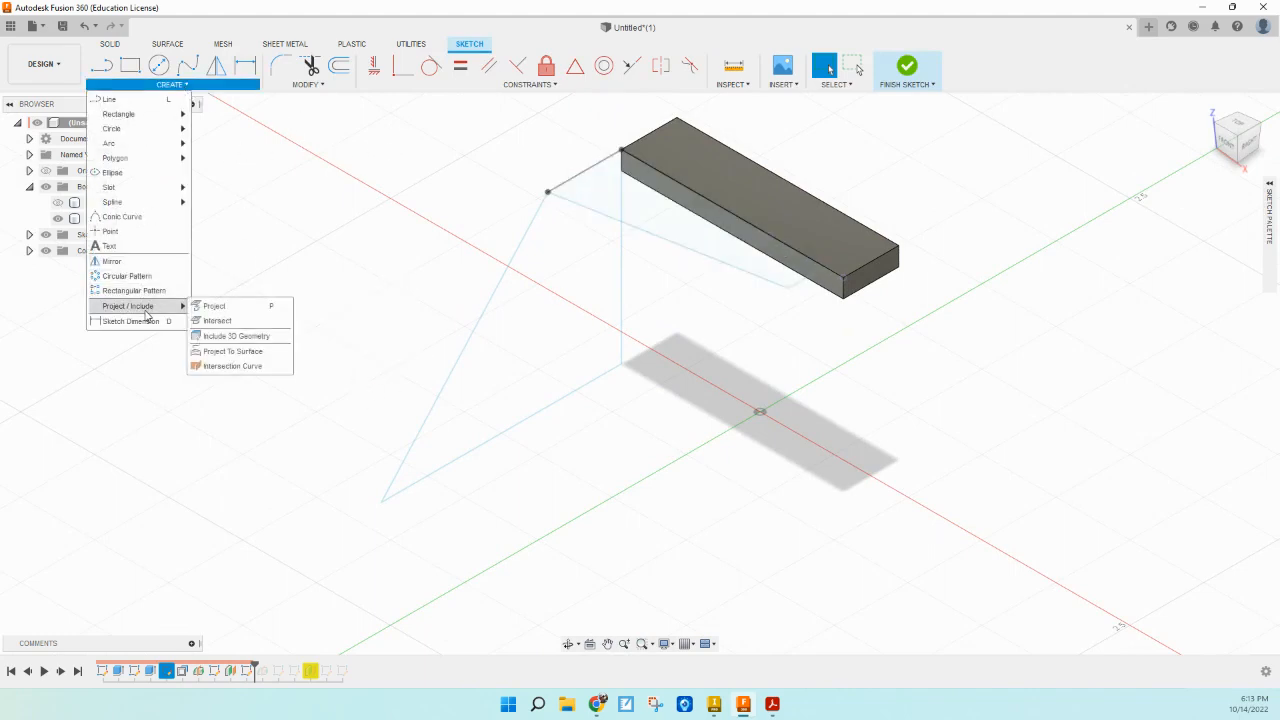
click(214, 306)
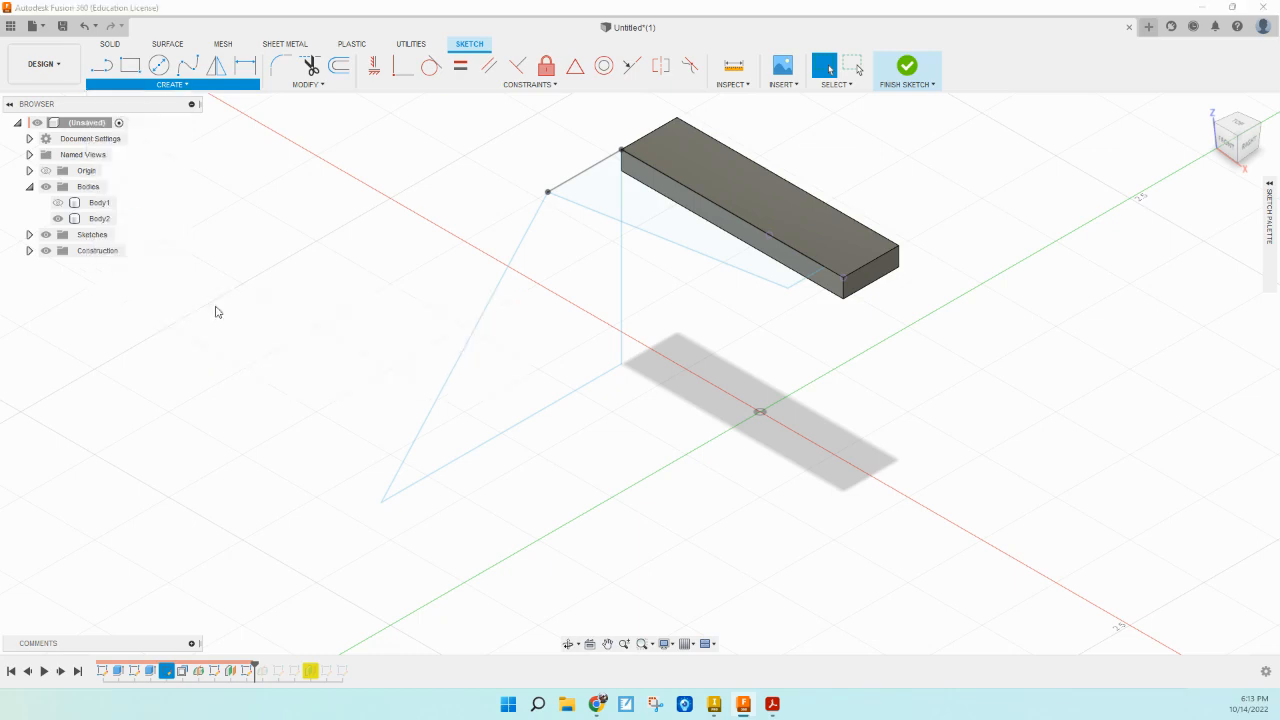
click(818, 288)
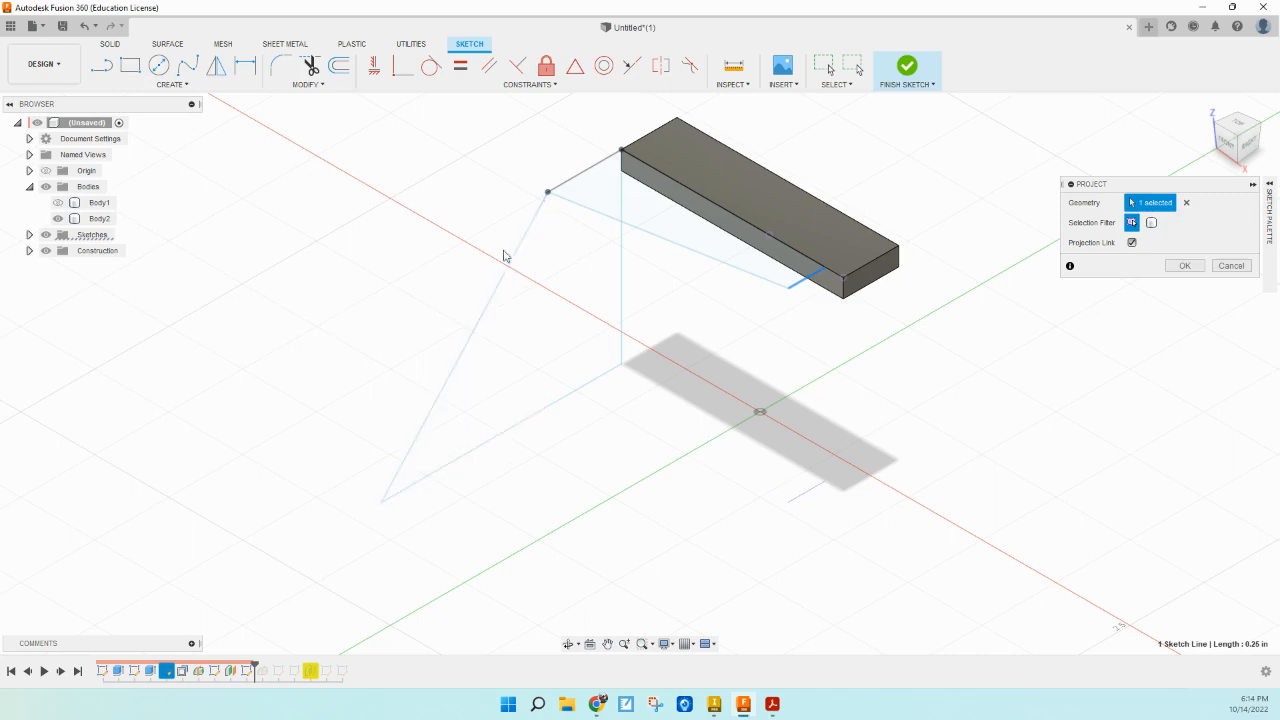
click(504, 436)
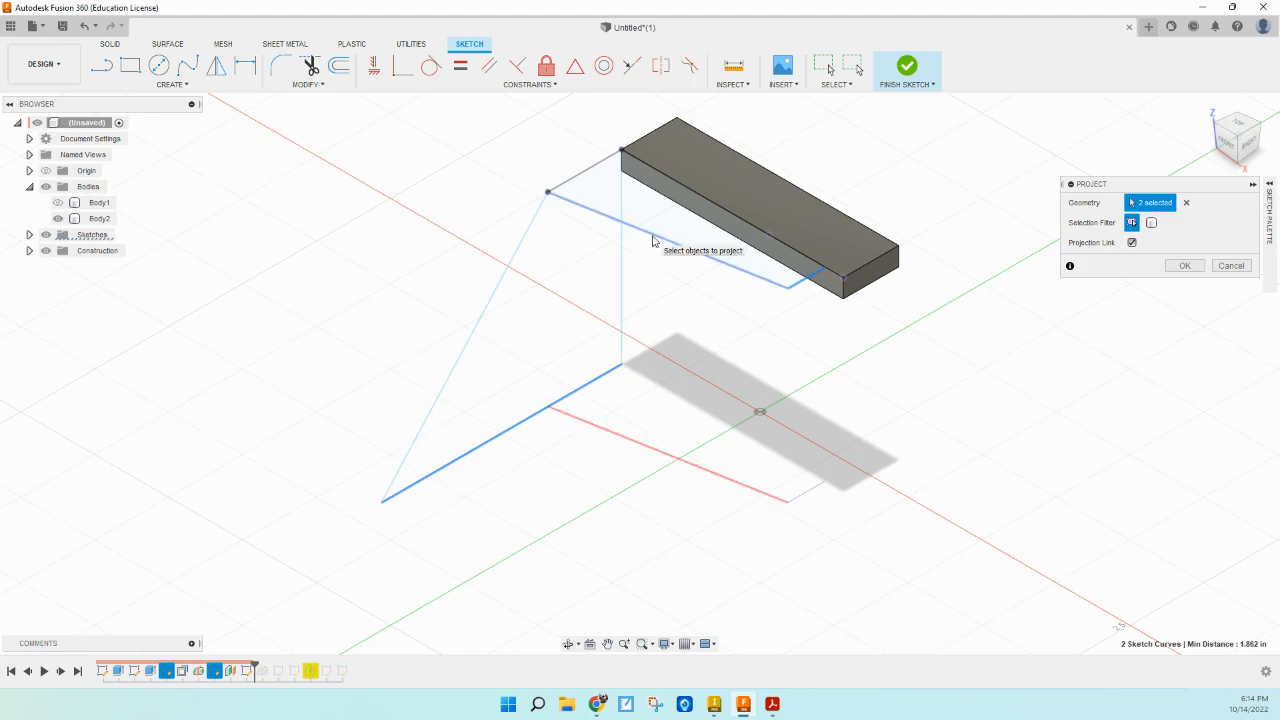
click(668, 185)
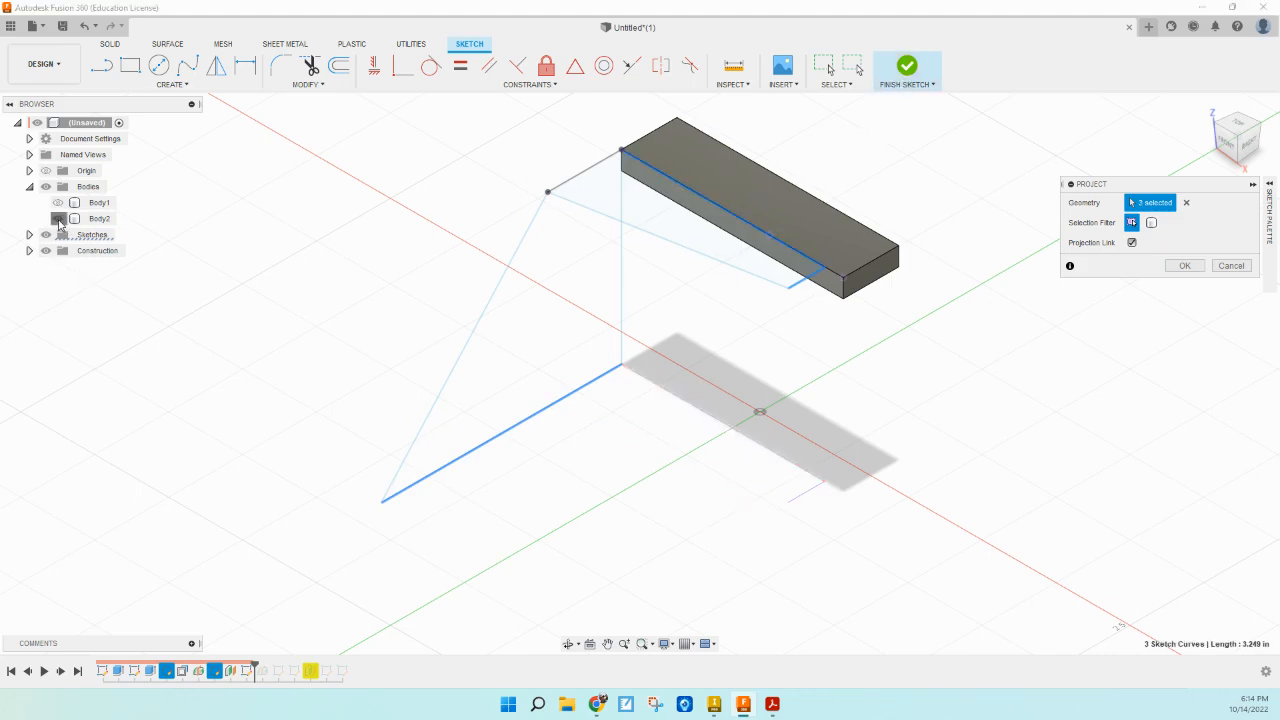
click(58, 219)
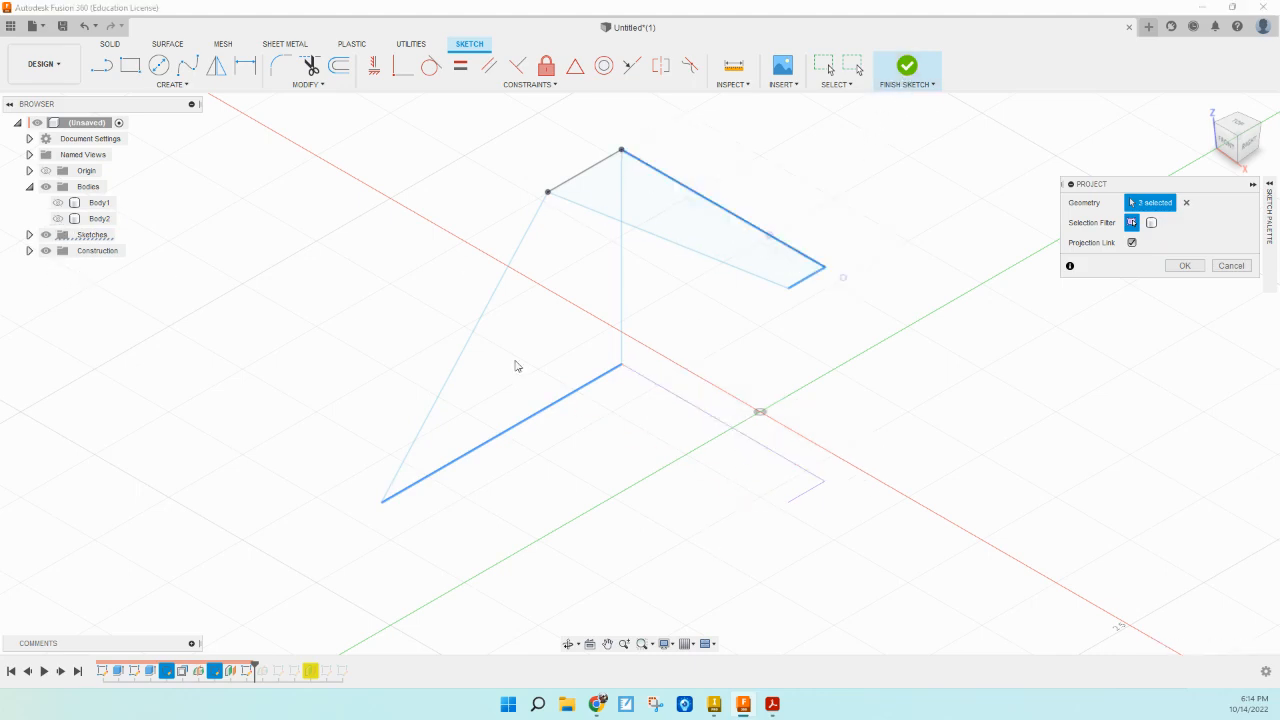
Step: Draw a 0.1 in line along the projected short end edge, starting at its corner with the projected long edge
click(1242, 129)
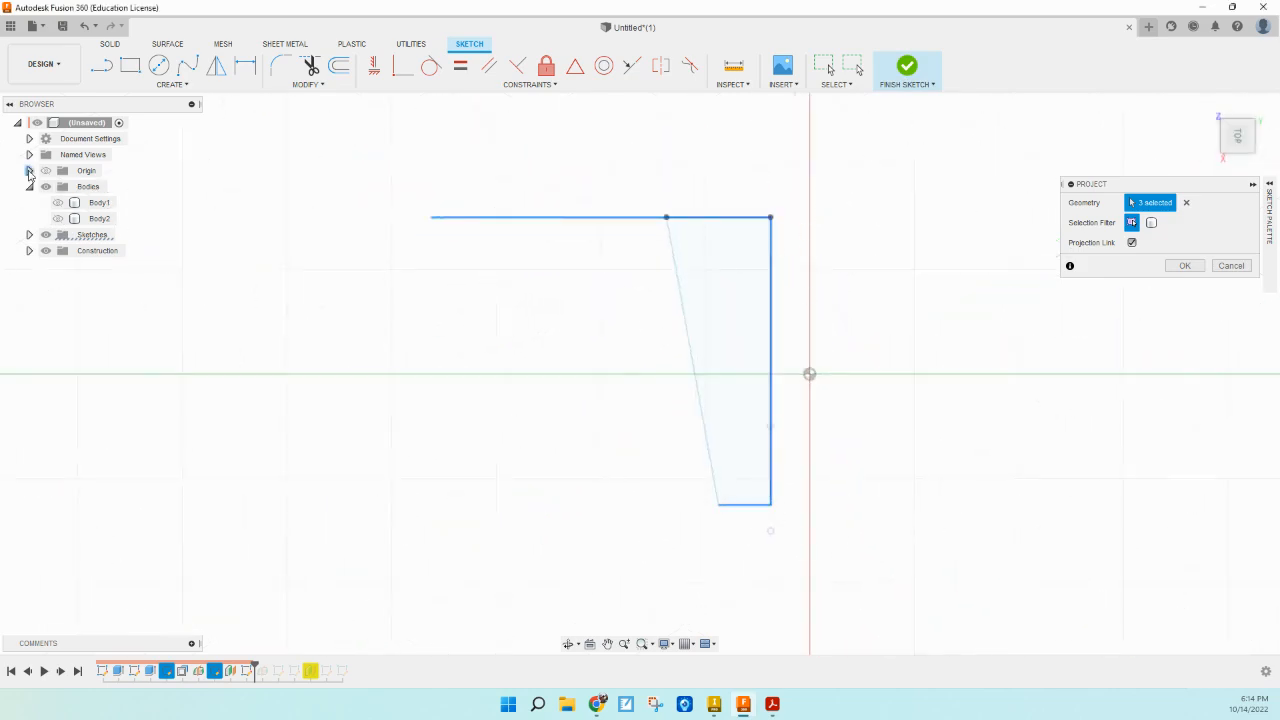
click(102, 66)
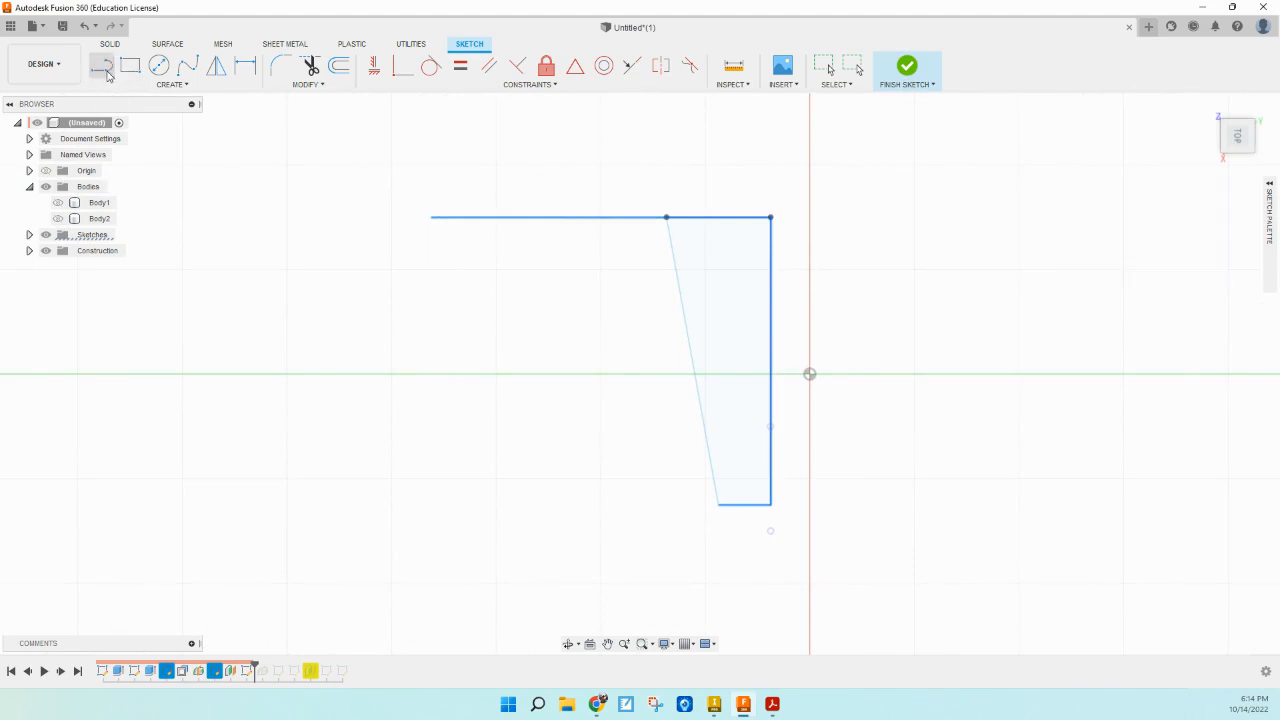
click(770, 505)
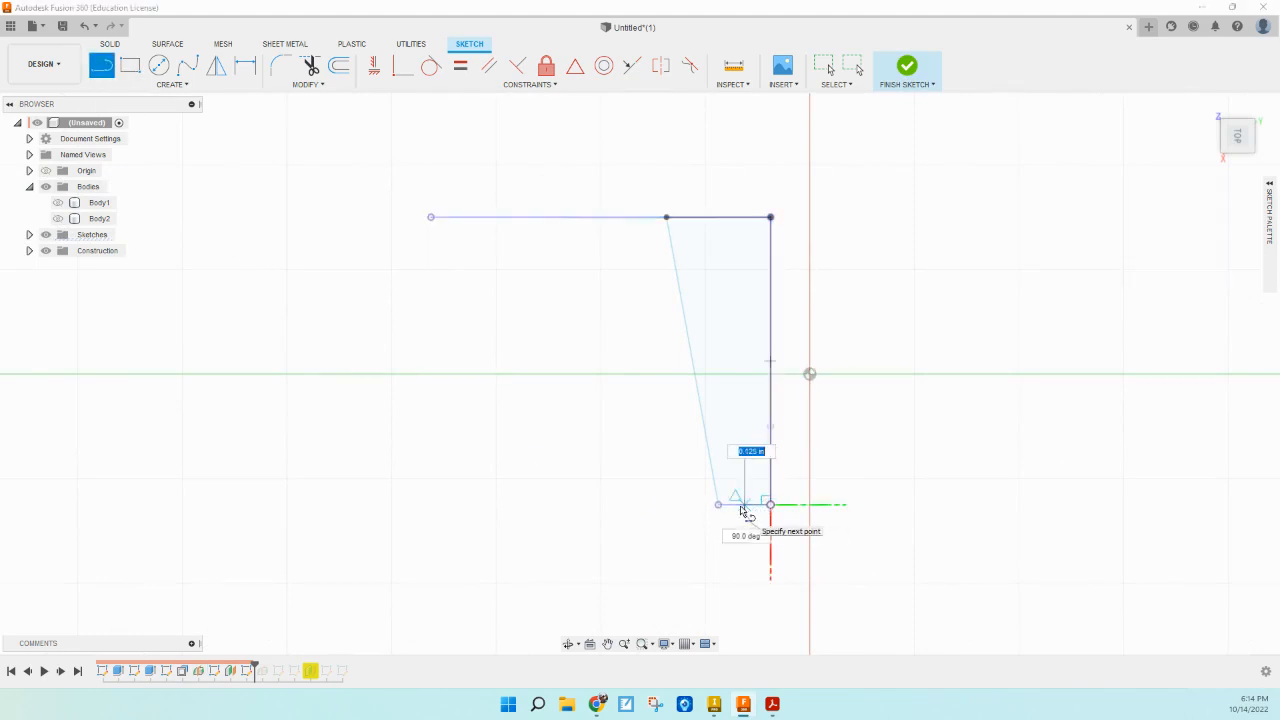
key(BackSpace)
text(0.1)
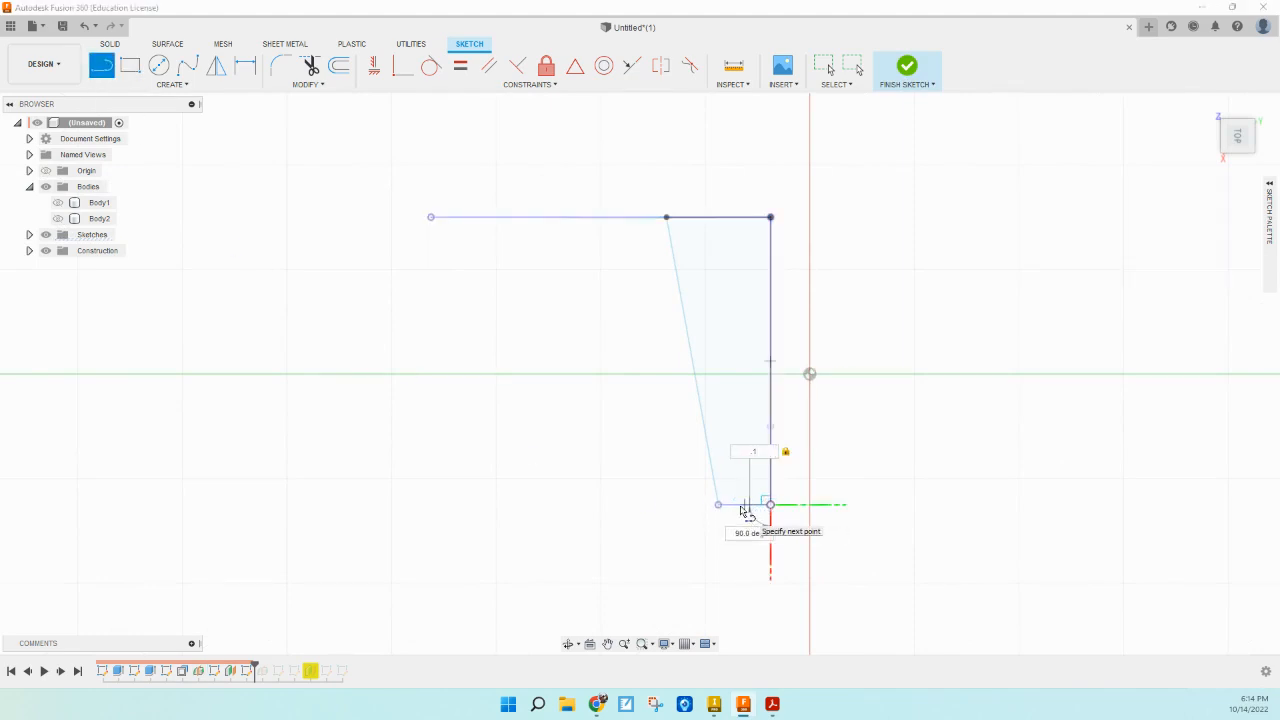
key(Return)
key(Escape)
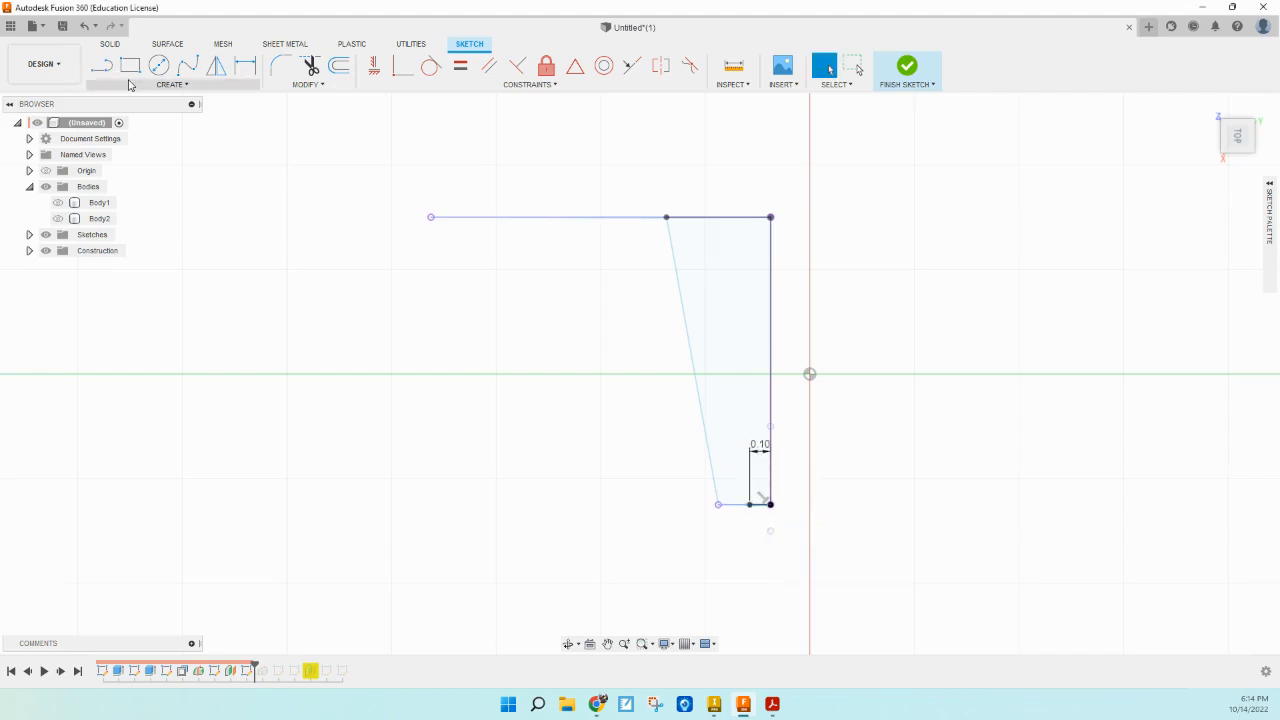
Step: Draw a 0.1 in line along the side profile's projected bottom line, starting at its corner with the projected long edge
click(102, 65)
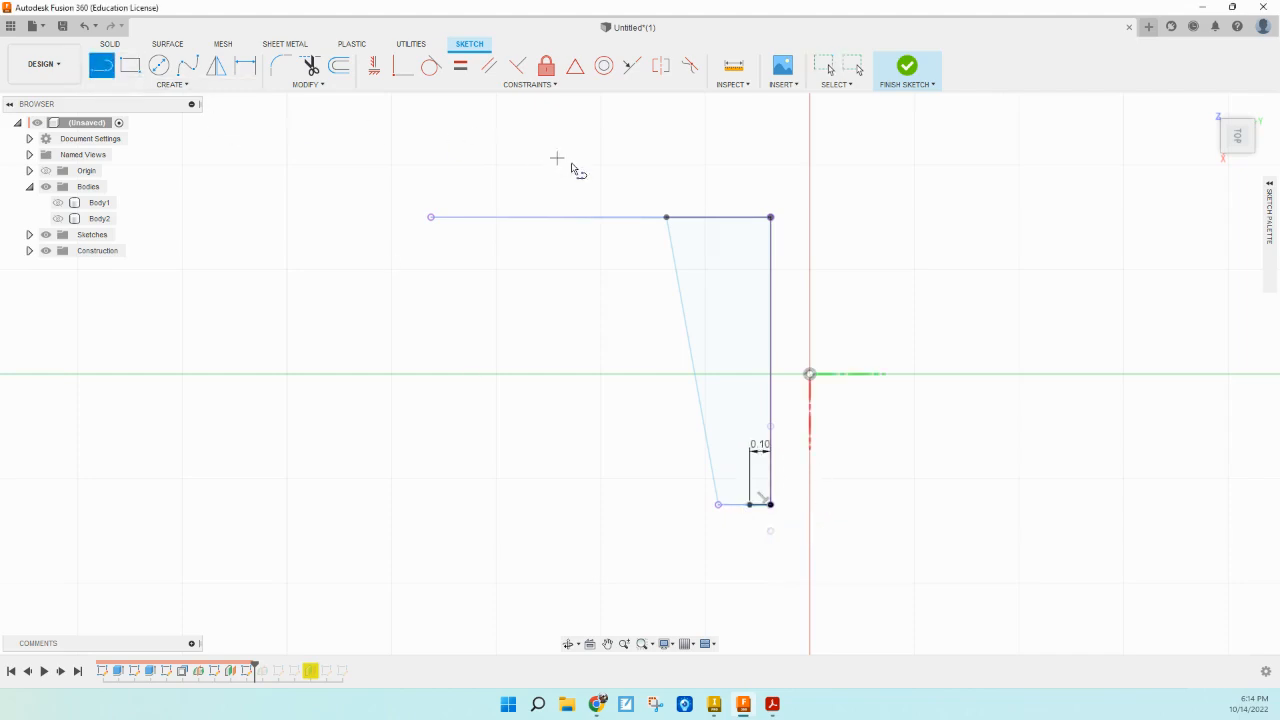
click(770, 217)
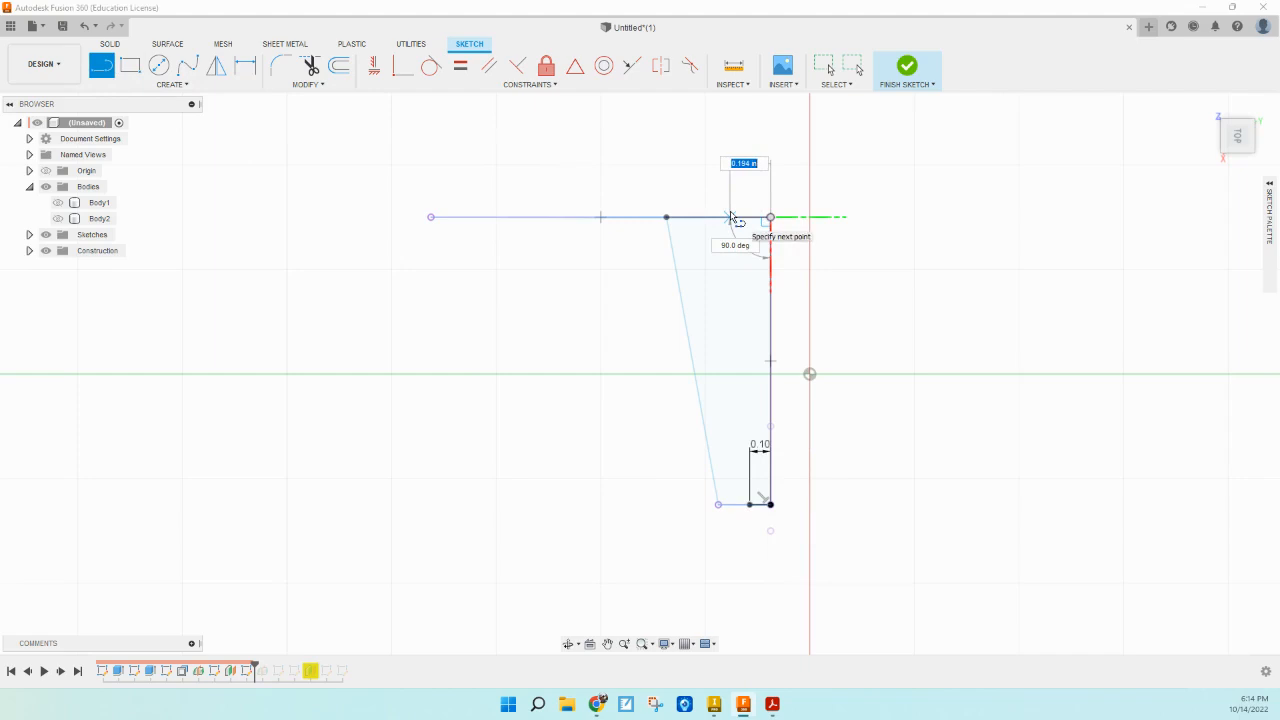
text(.1)
key(Return)
key(Escape)
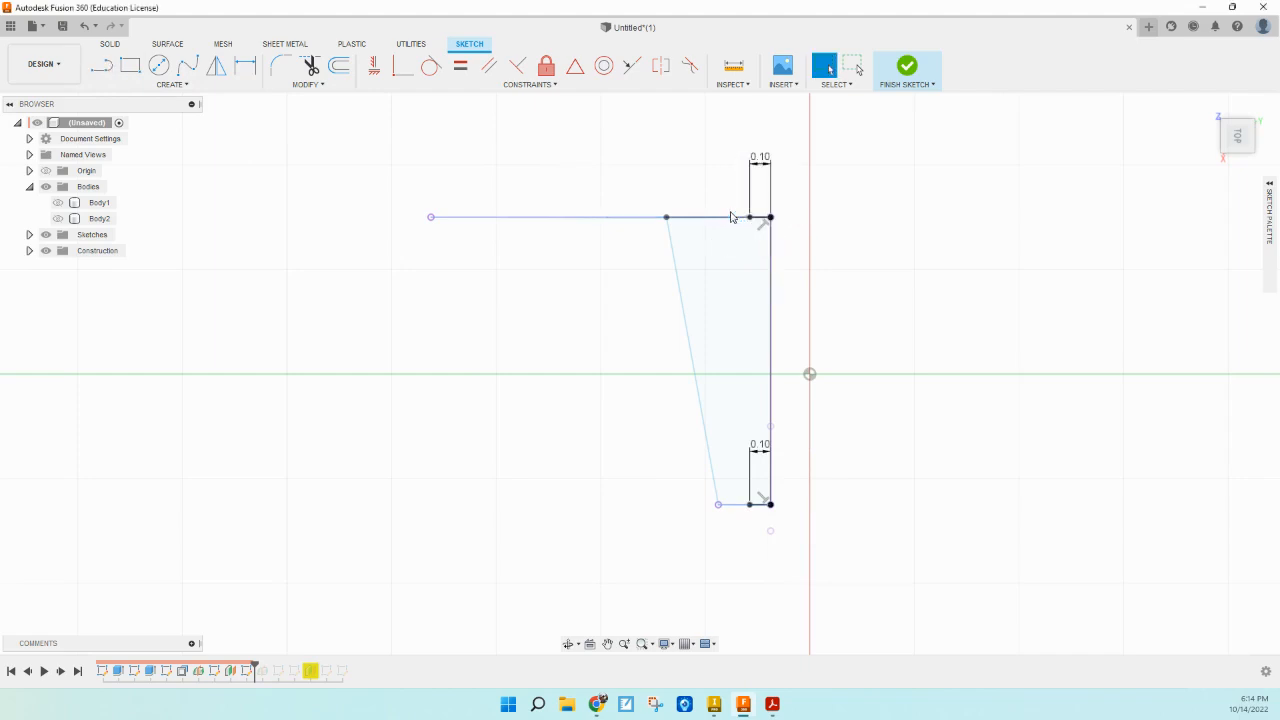
Step: Connect the free ends of the two 0.1 in lines with a line parallel to the projected long edge
click(102, 66)
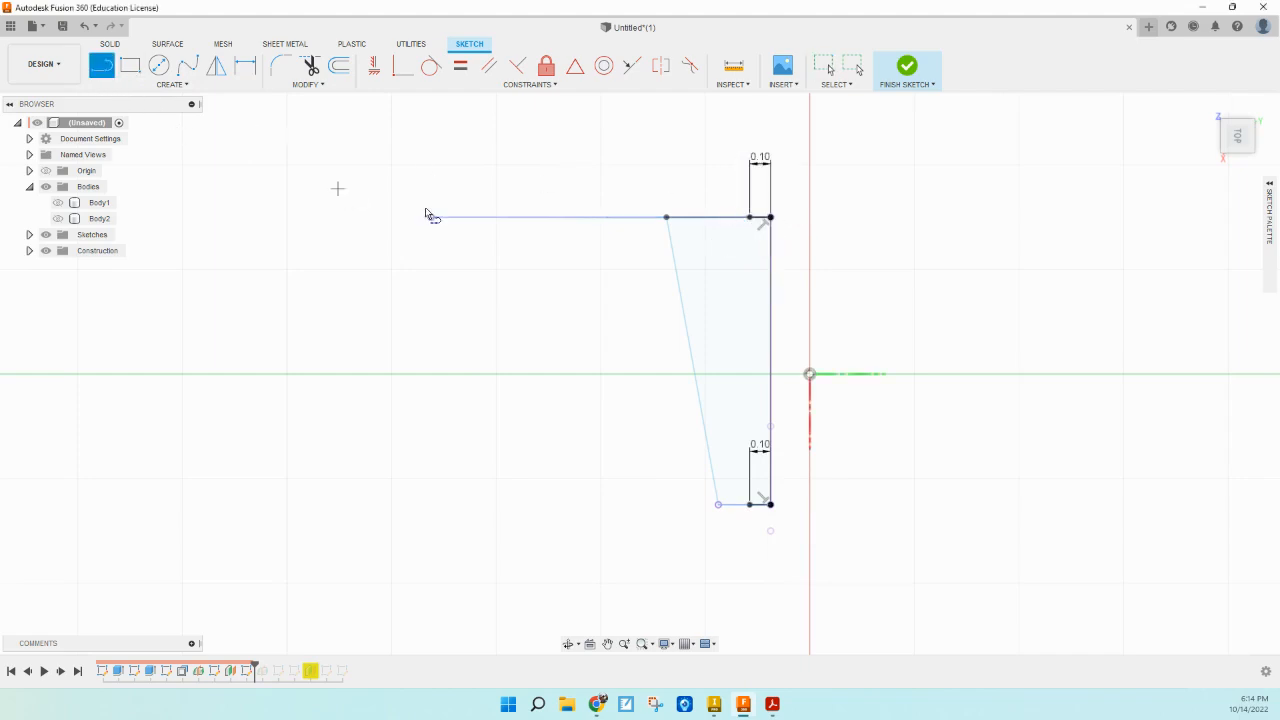
click(749, 217)
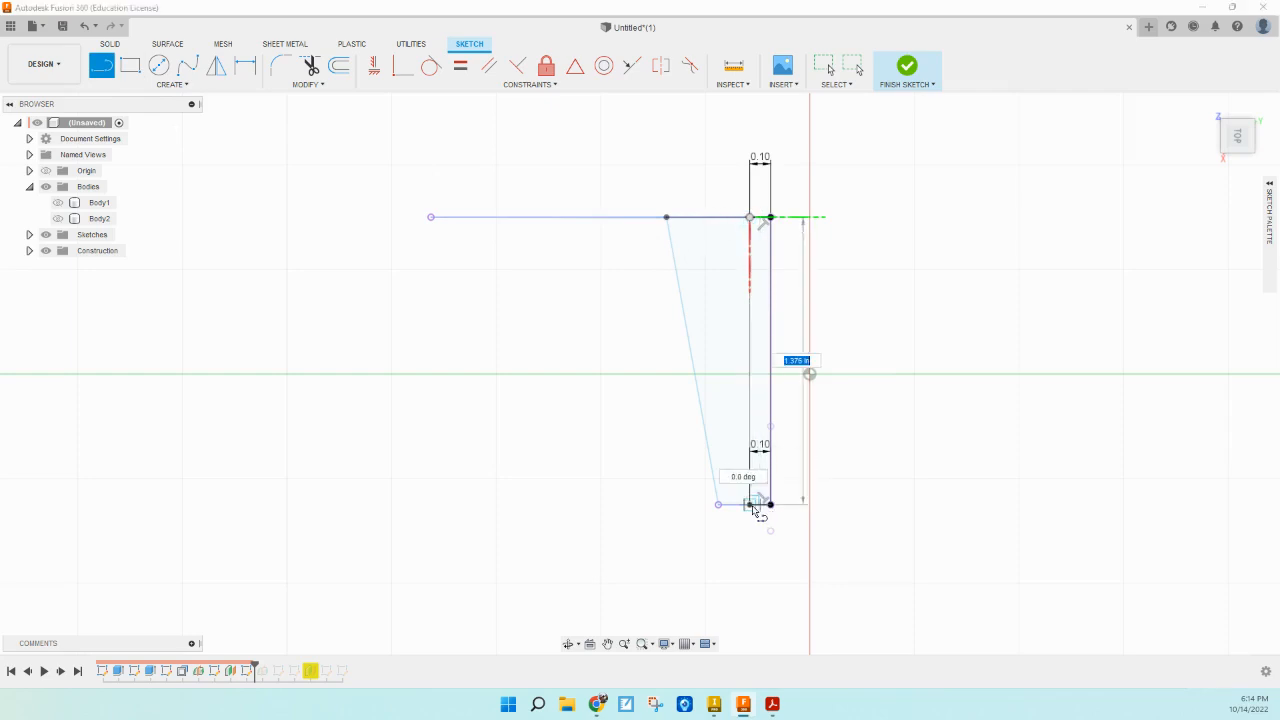
click(749, 504)
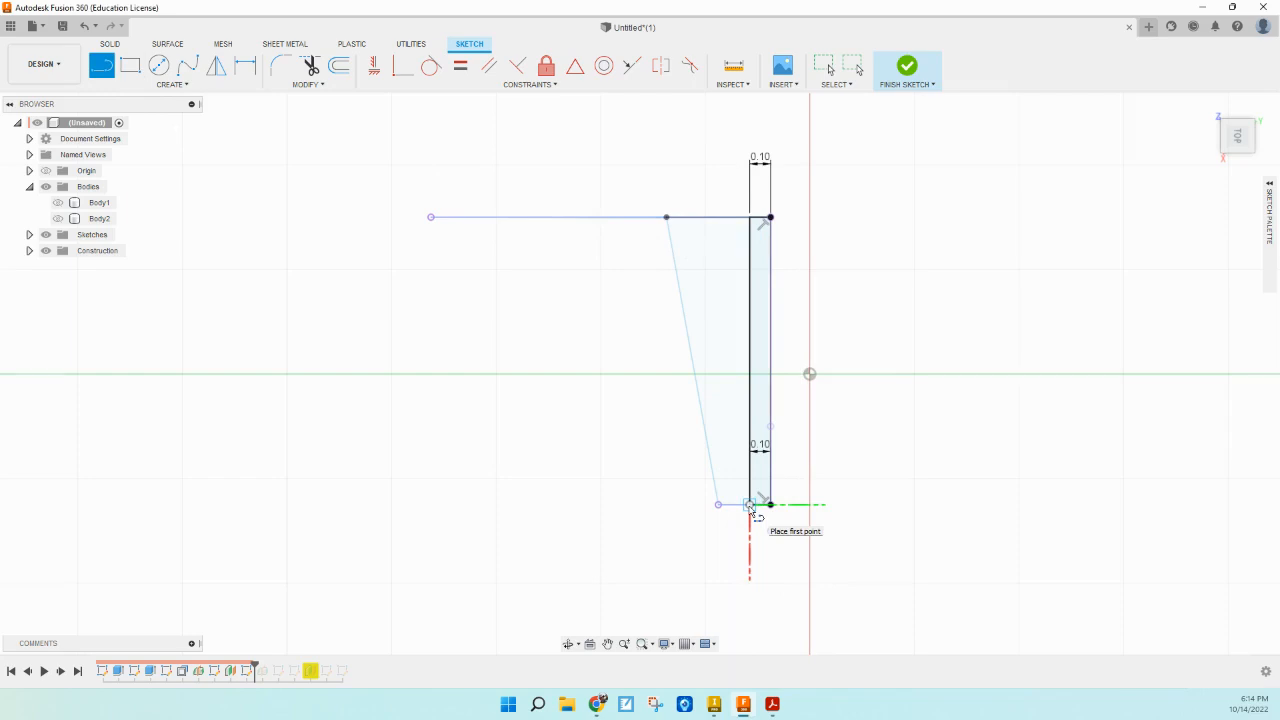
Step: Draw a 0.25 in line along the projected short end edge, starting at the end of the inner parallel line and extending away from the 0.1 in line
click(750, 506)
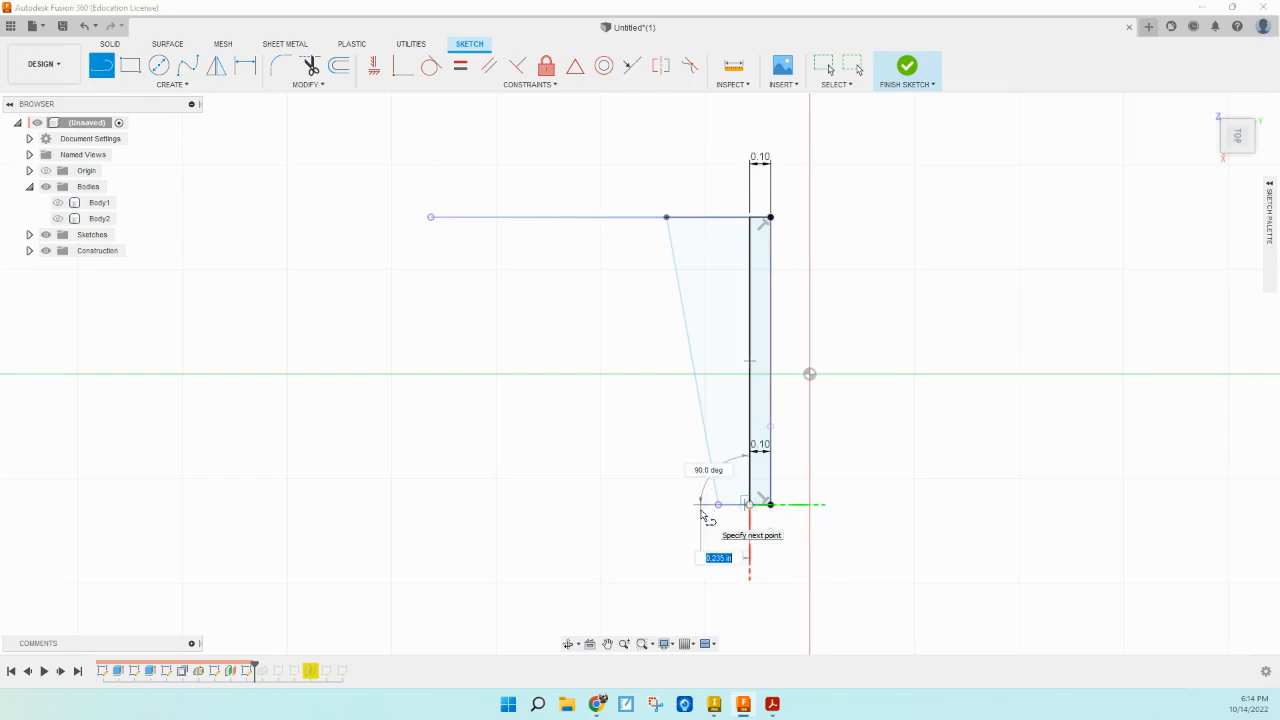
text(25)
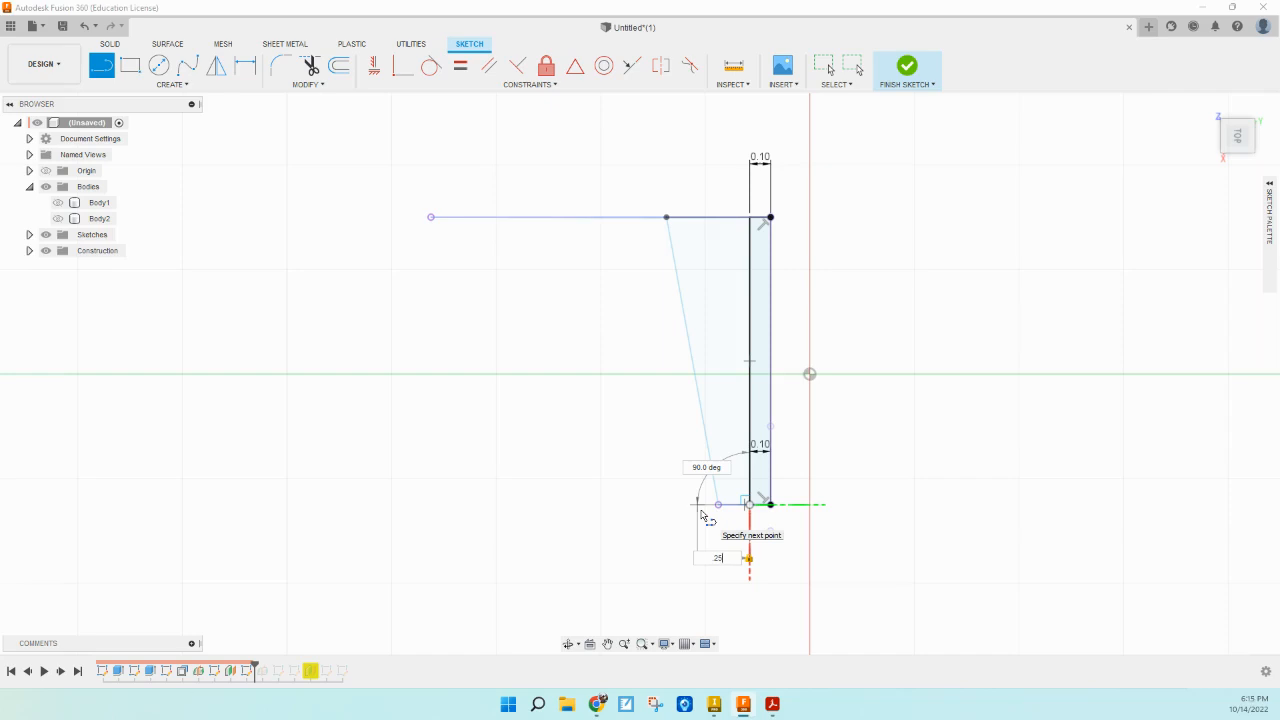
key(Return)
key(Escape)
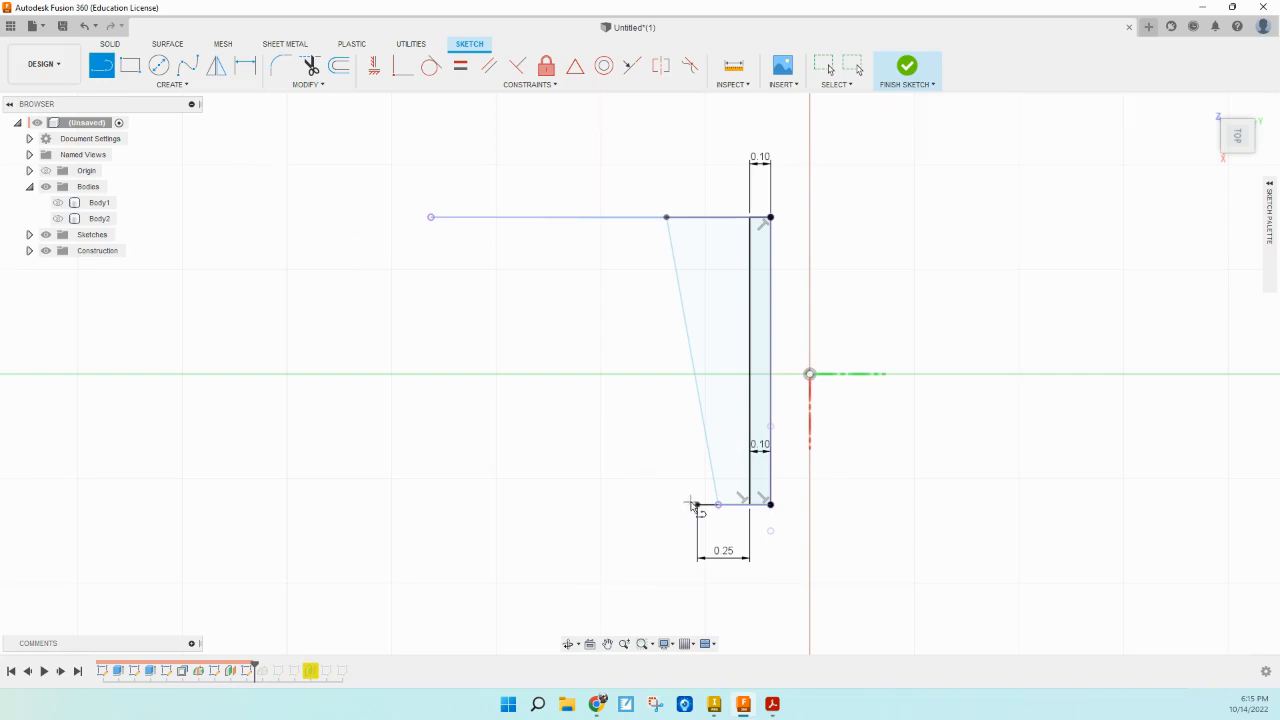
Step: Close the base profile with a slanted line to the side profile's far end and a line back to the inner parallel line, and finish the sketch
click(692, 505)
click(431, 218)
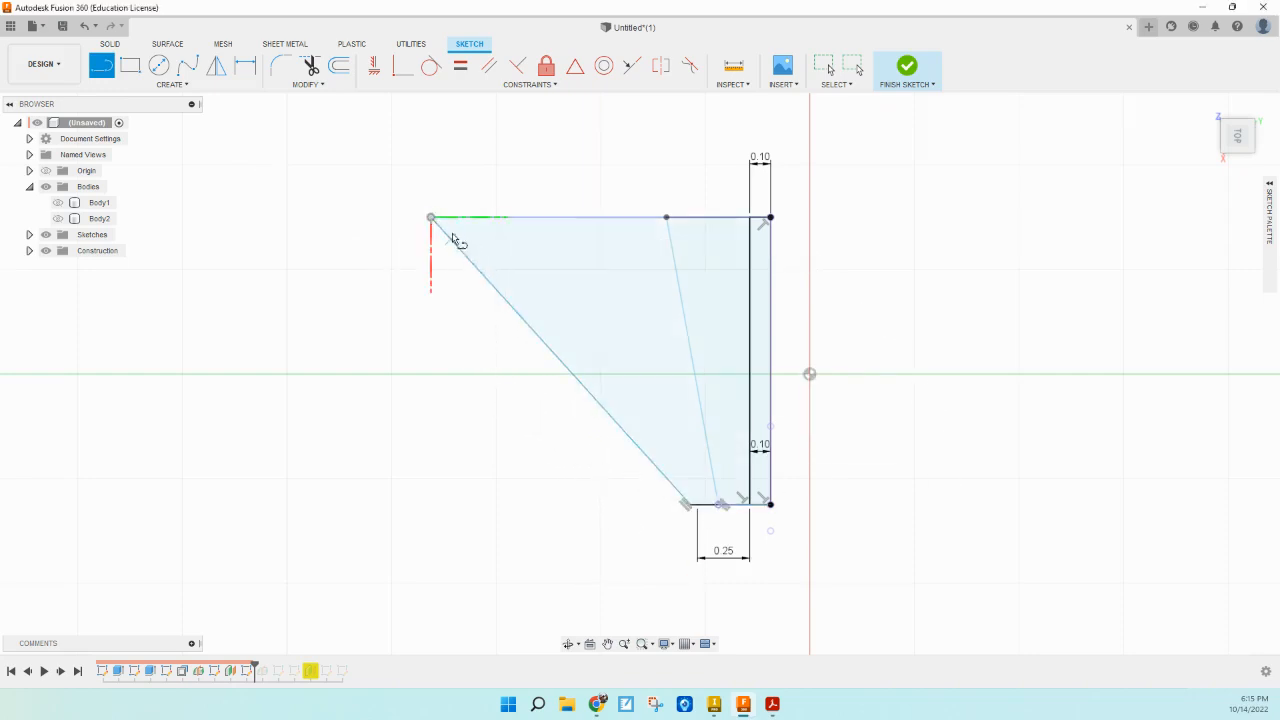
click(750, 217)
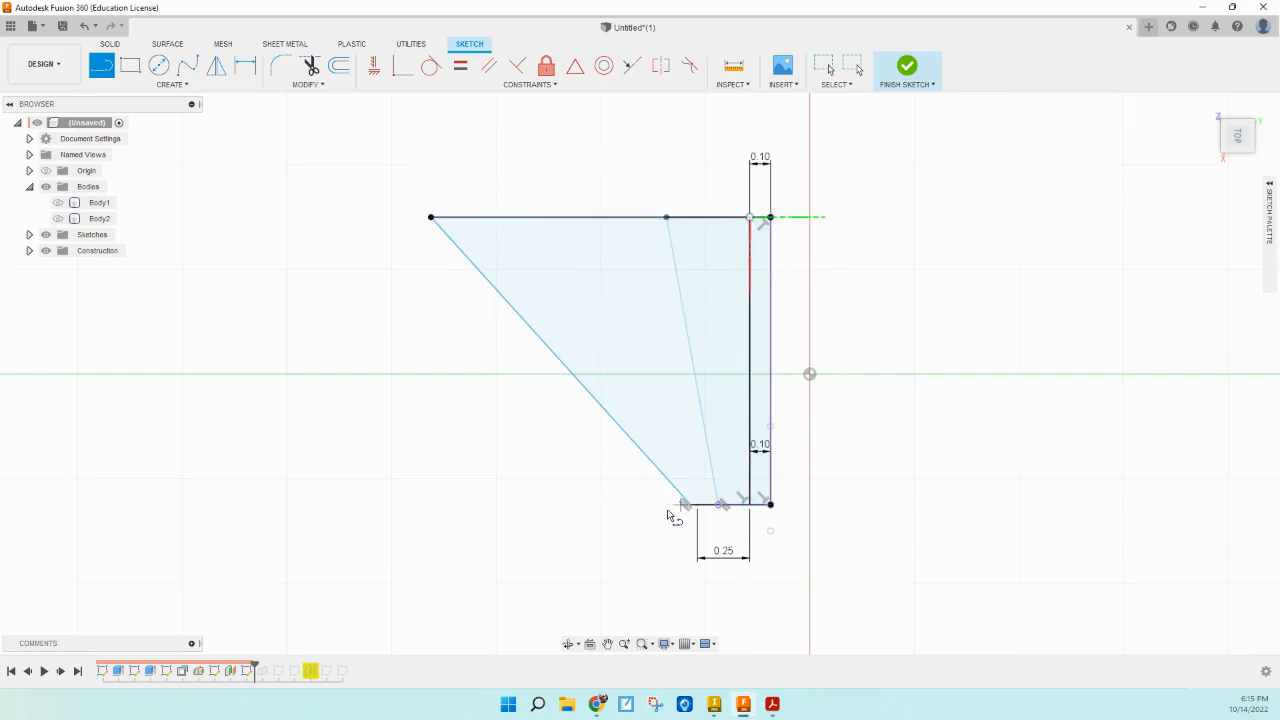
click(905, 68)
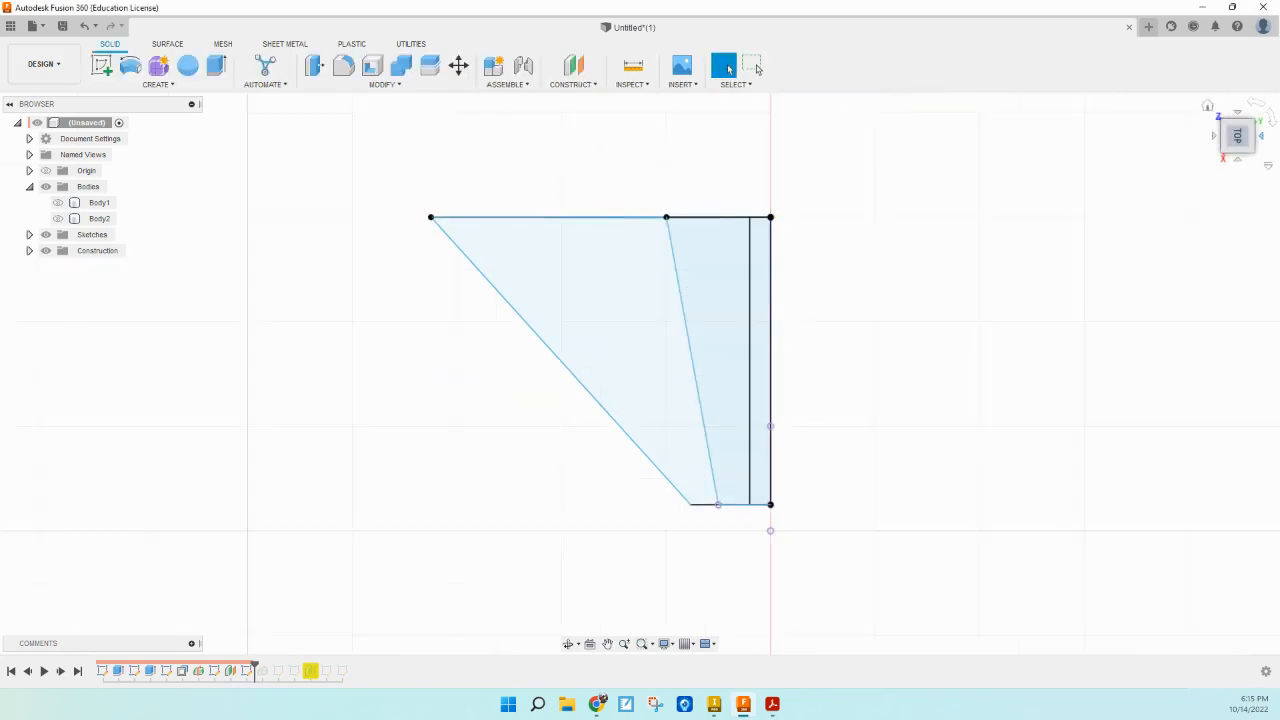
click(1208, 106)
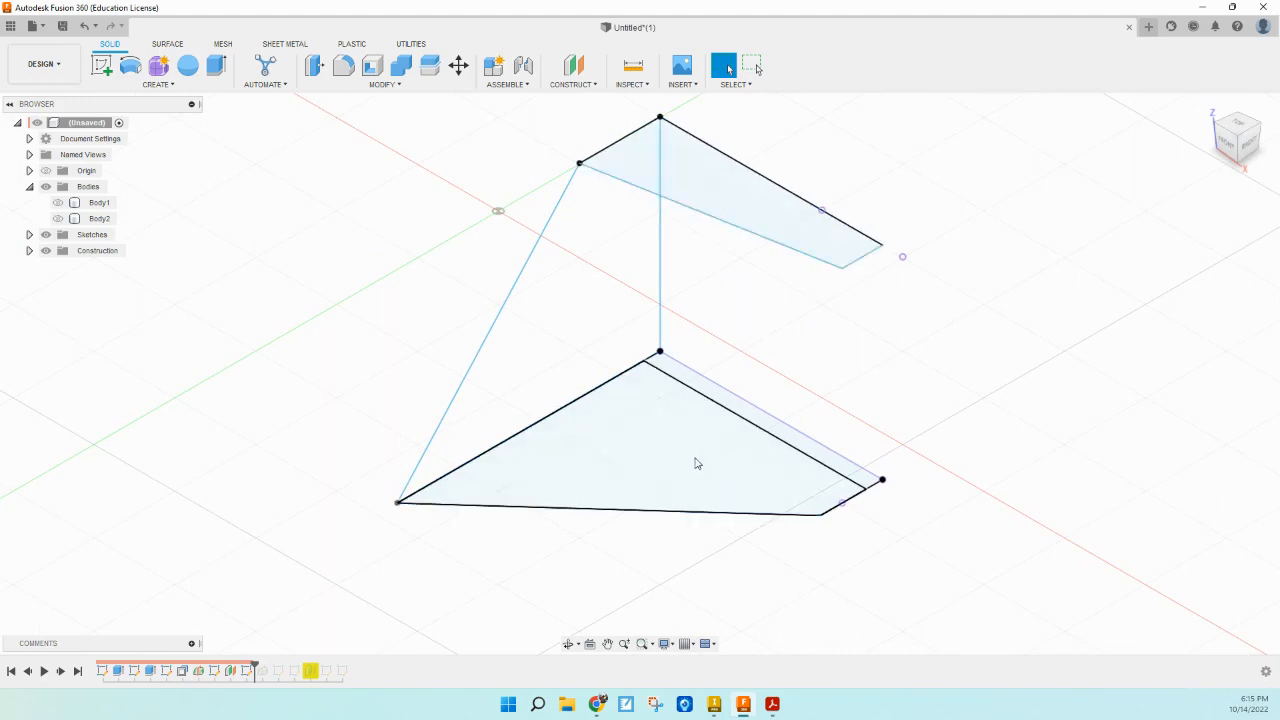
Step: Loft between the half roof profile and the large region of the base profile as a new body
click(180, 88)
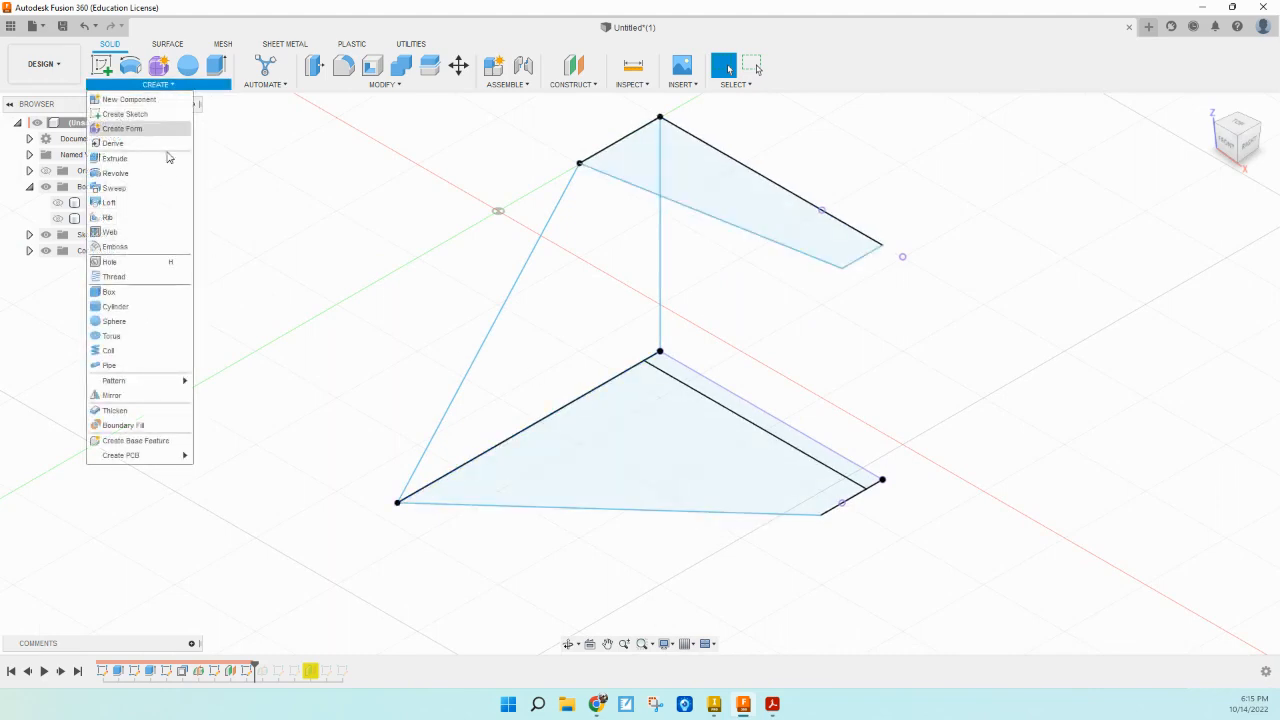
click(110, 202)
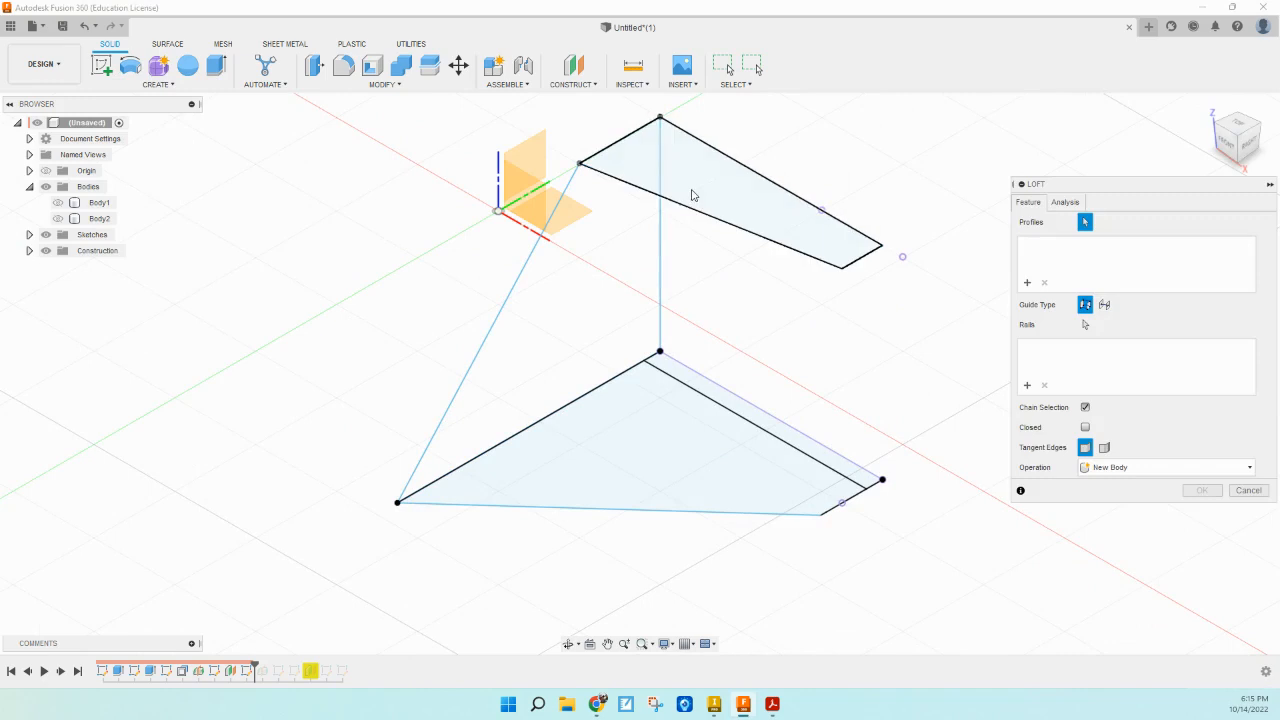
click(692, 195)
click(625, 452)
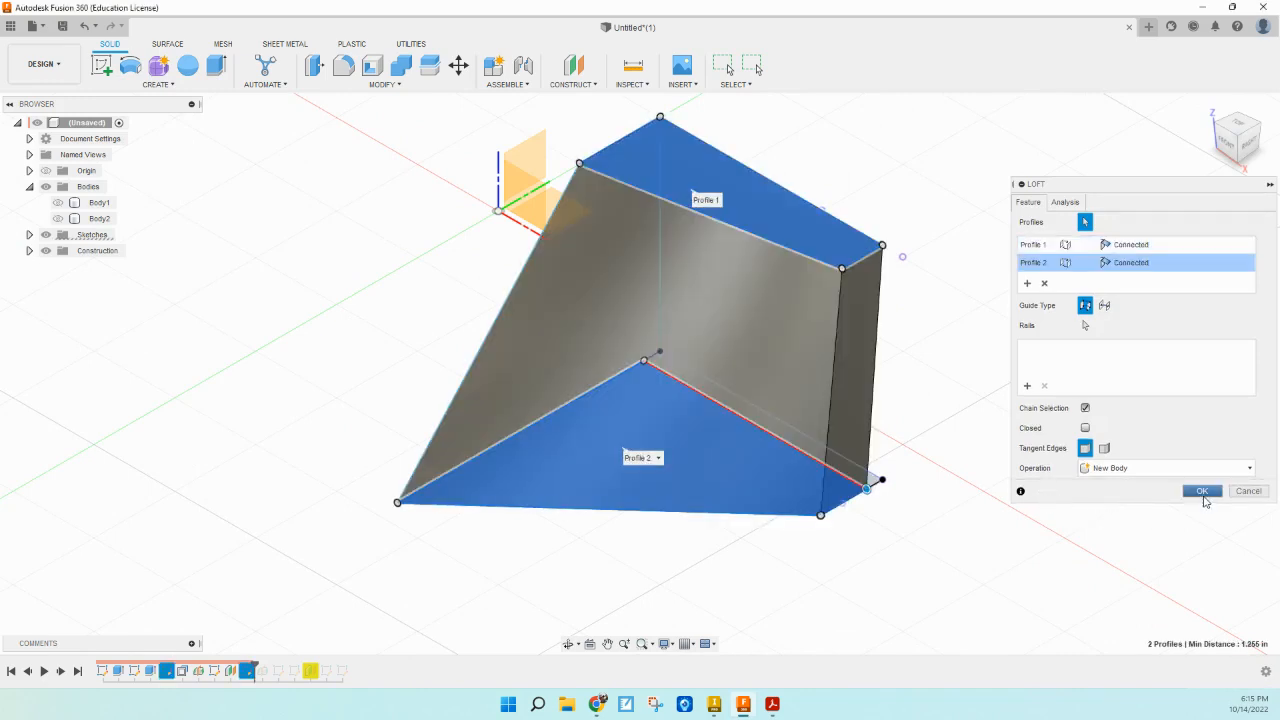
click(1203, 492)
click(724, 388)
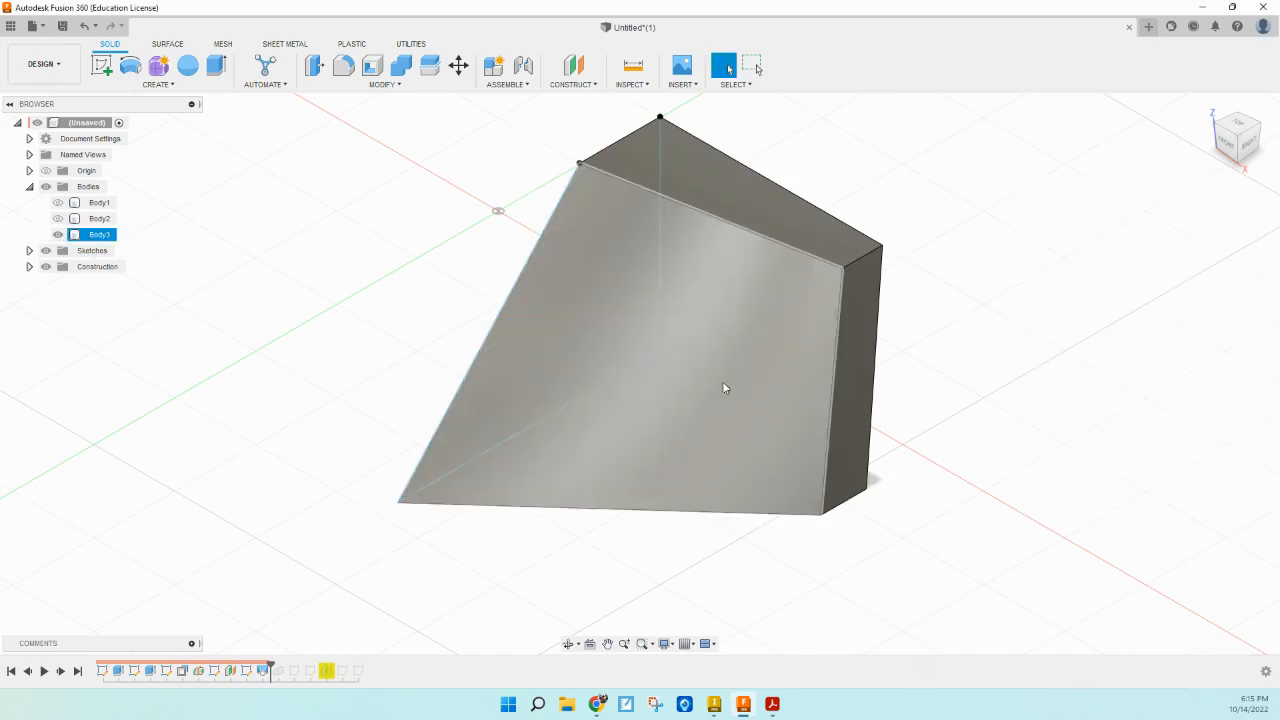
click(616, 562)
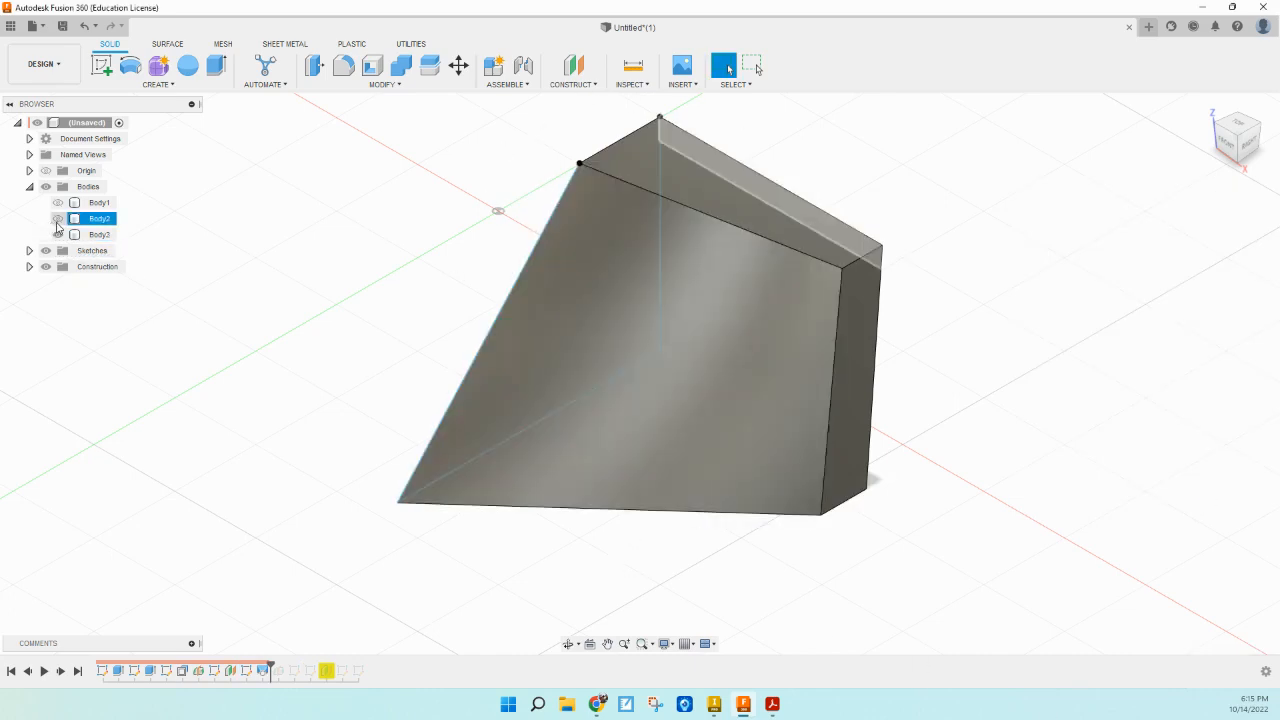
Step: Show Body2 and Body1, check from the right side how the lofted body meets them, and hide both again
click(58, 220)
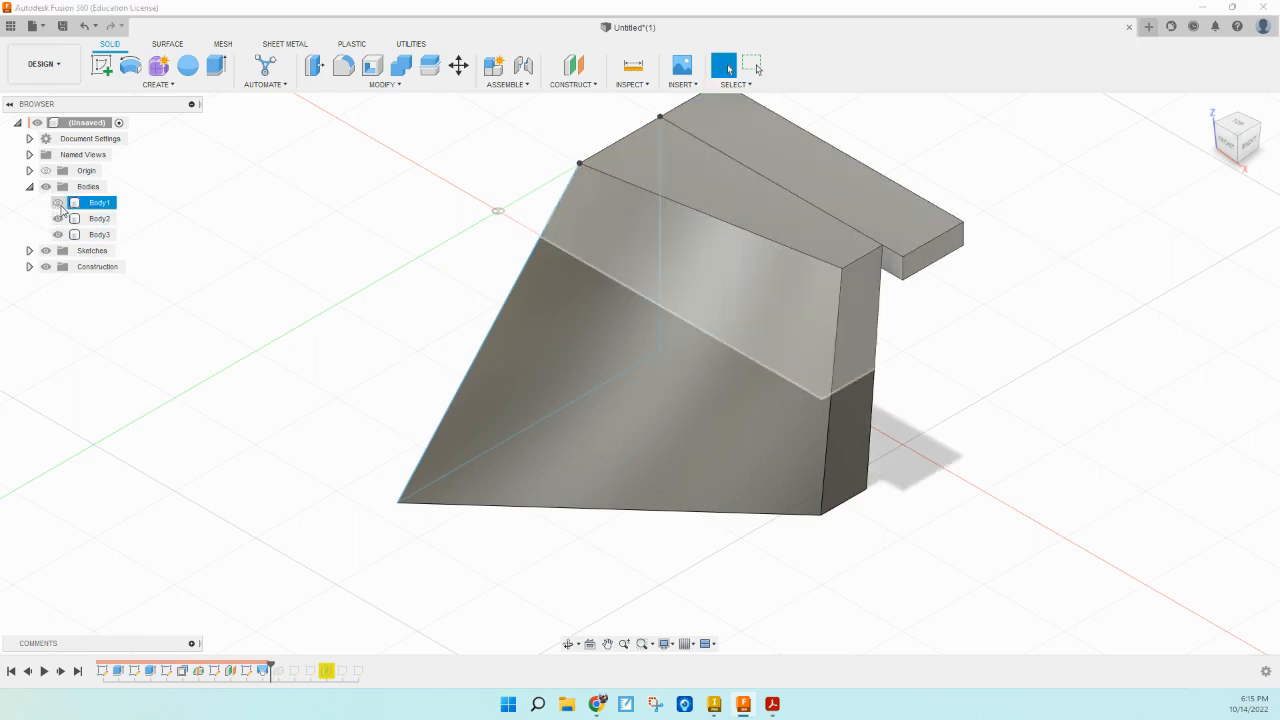
click(58, 204)
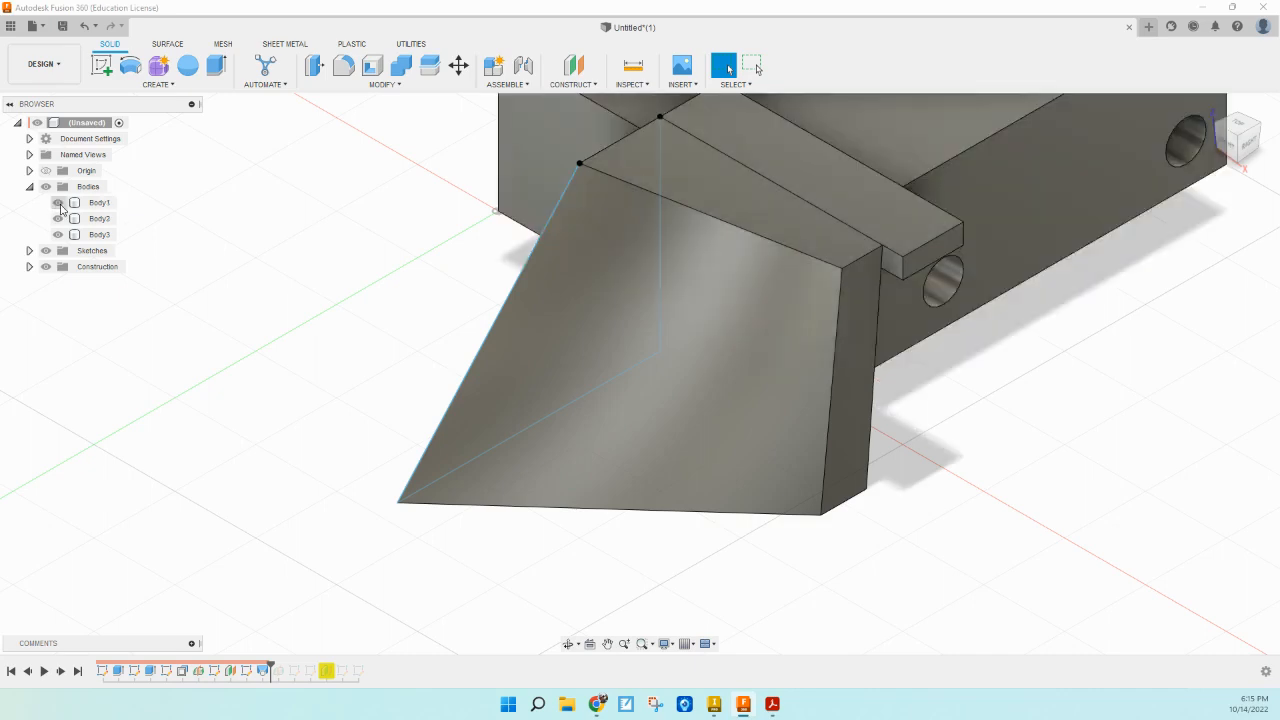
click(1253, 145)
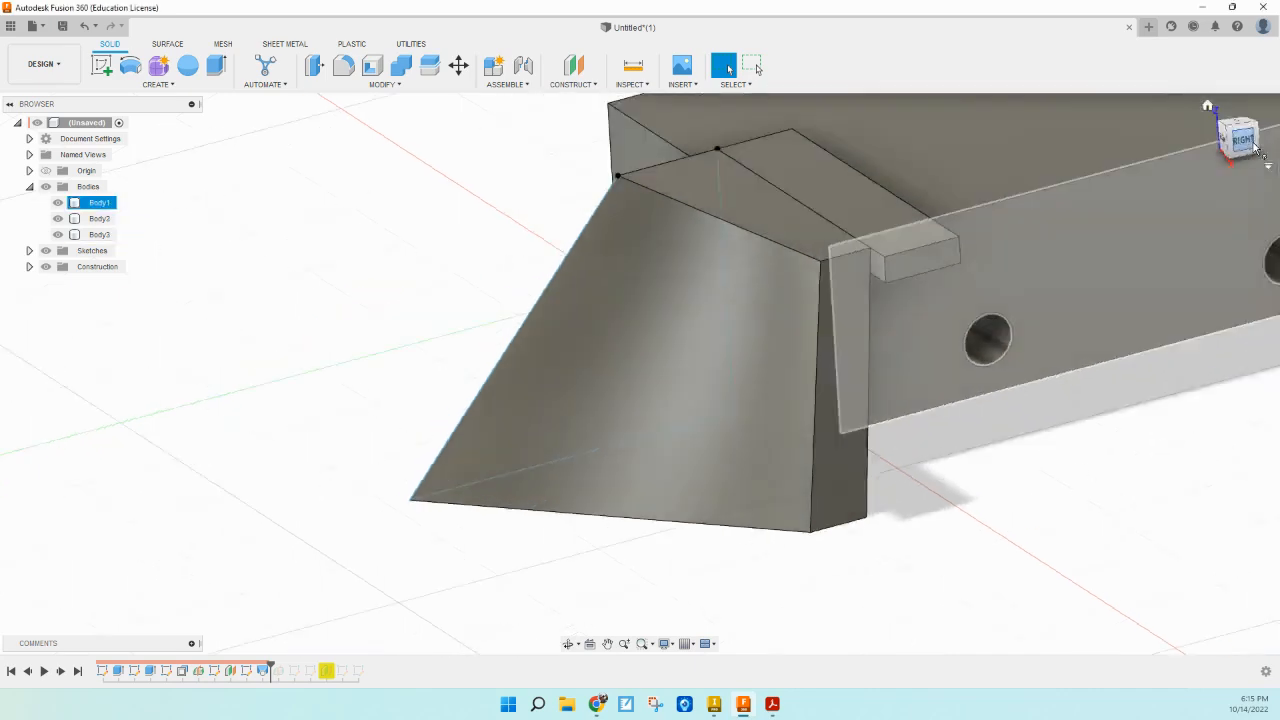
click(1213, 195)
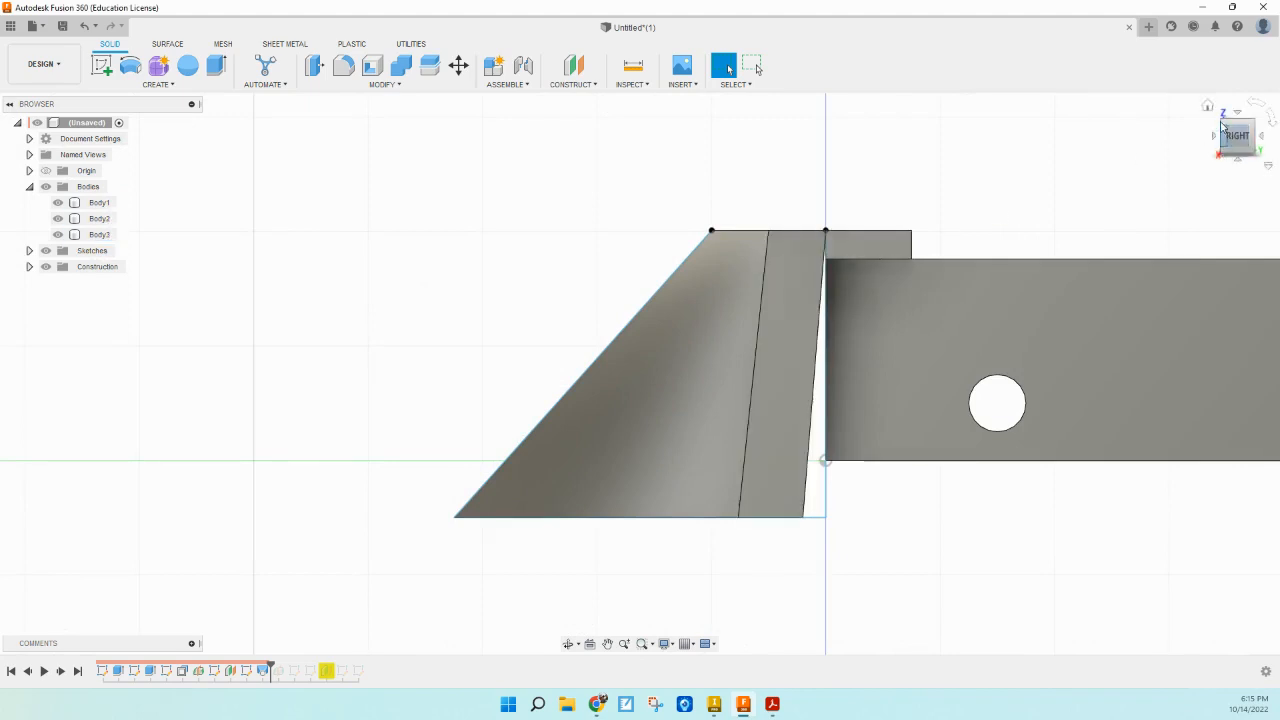
click(57, 203)
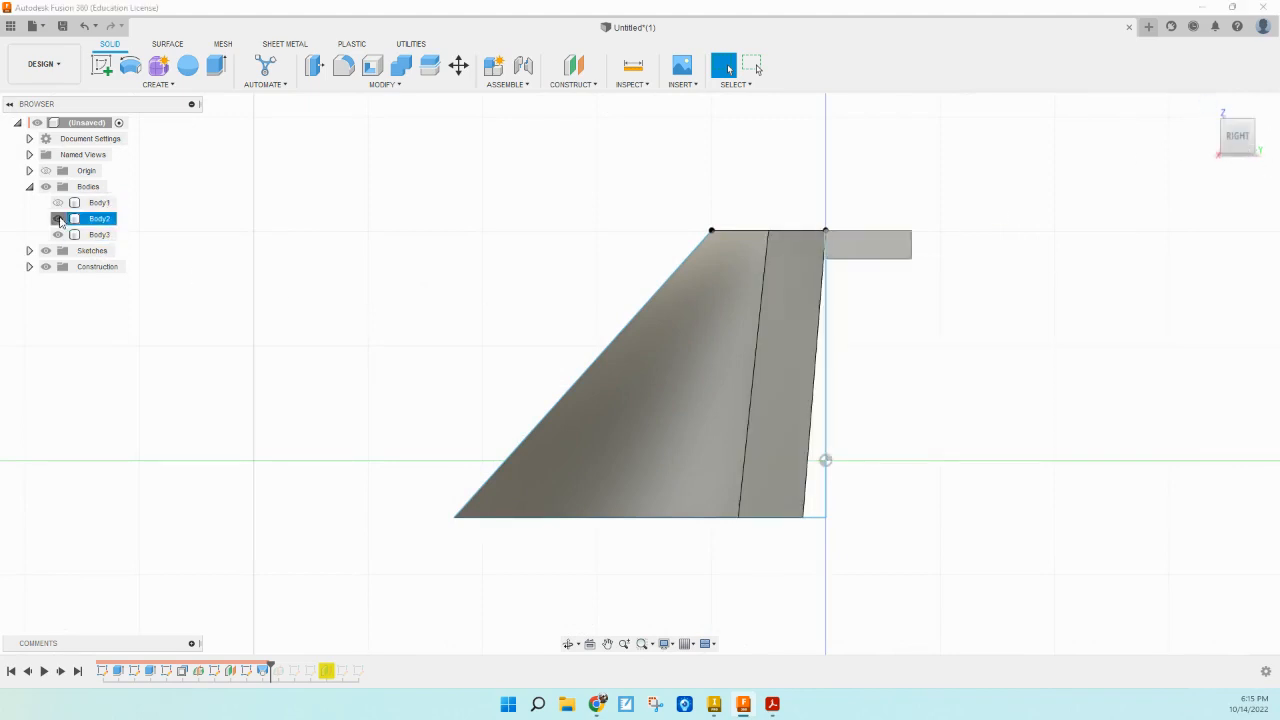
click(57, 218)
click(1208, 108)
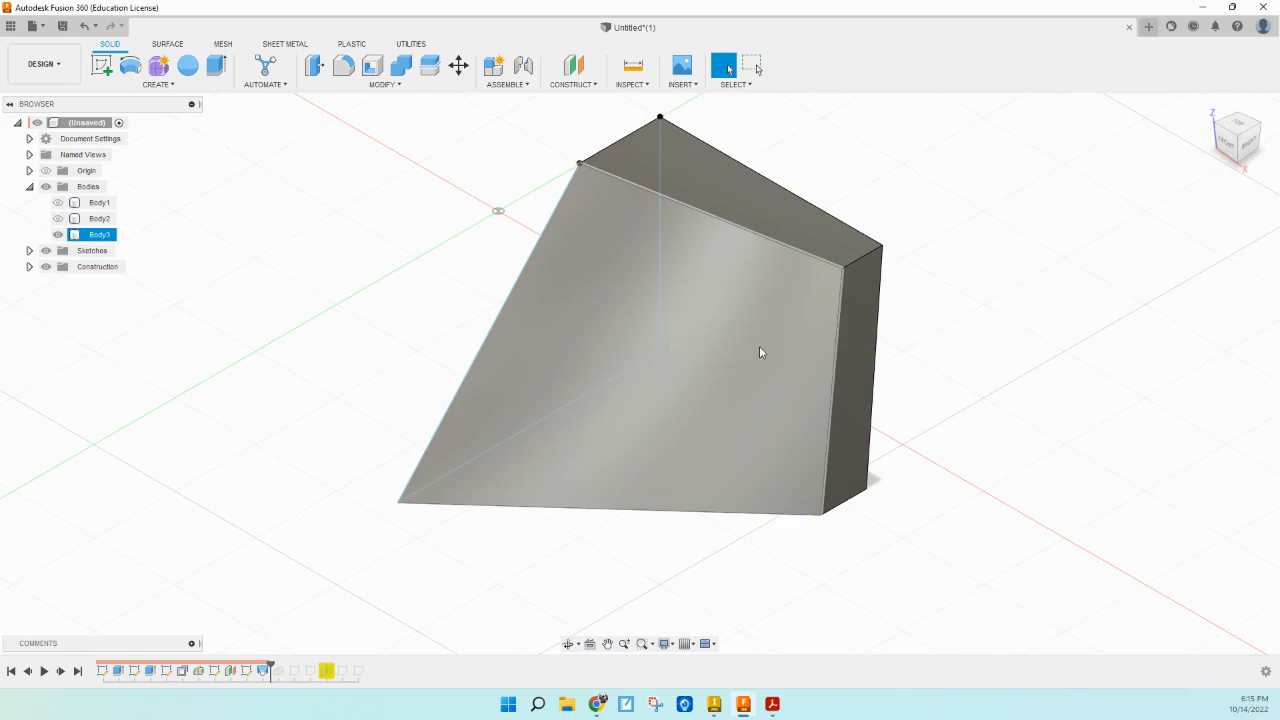
Step: Create a plane through two edges, using the side profile's sloped line and the front edge of the loft's upper face
click(593, 85)
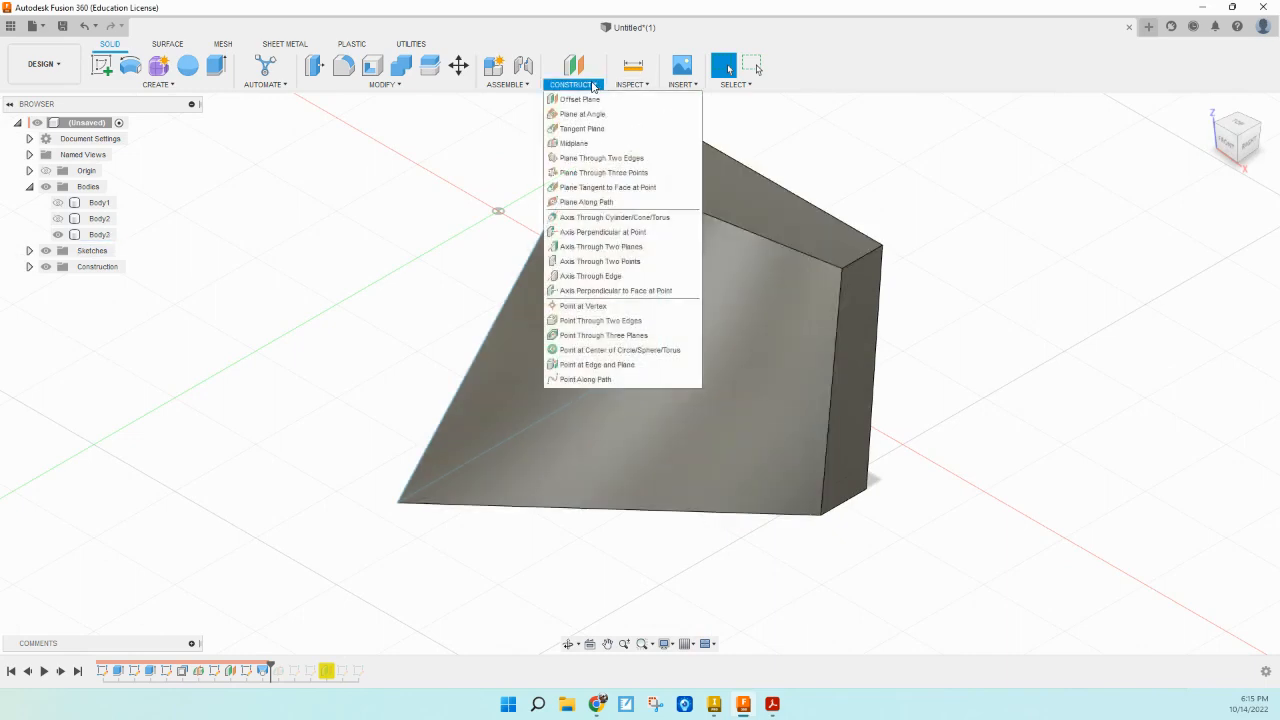
click(615, 163)
click(505, 303)
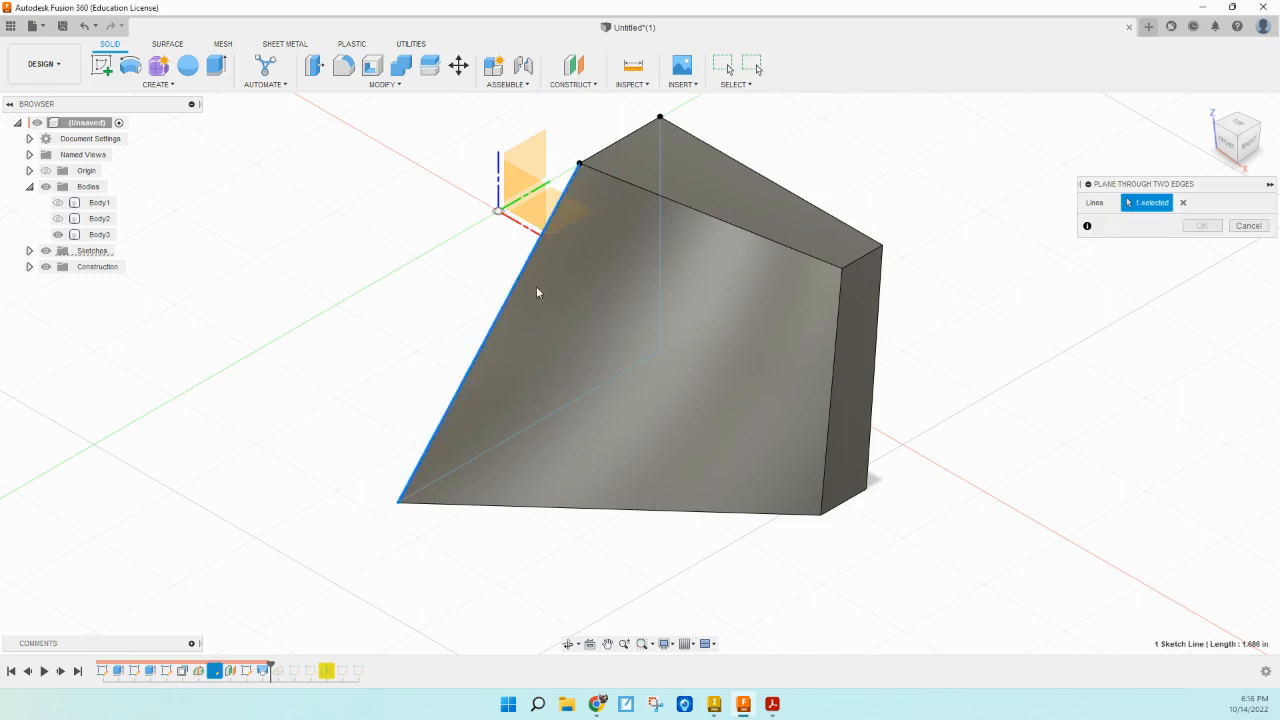
click(708, 220)
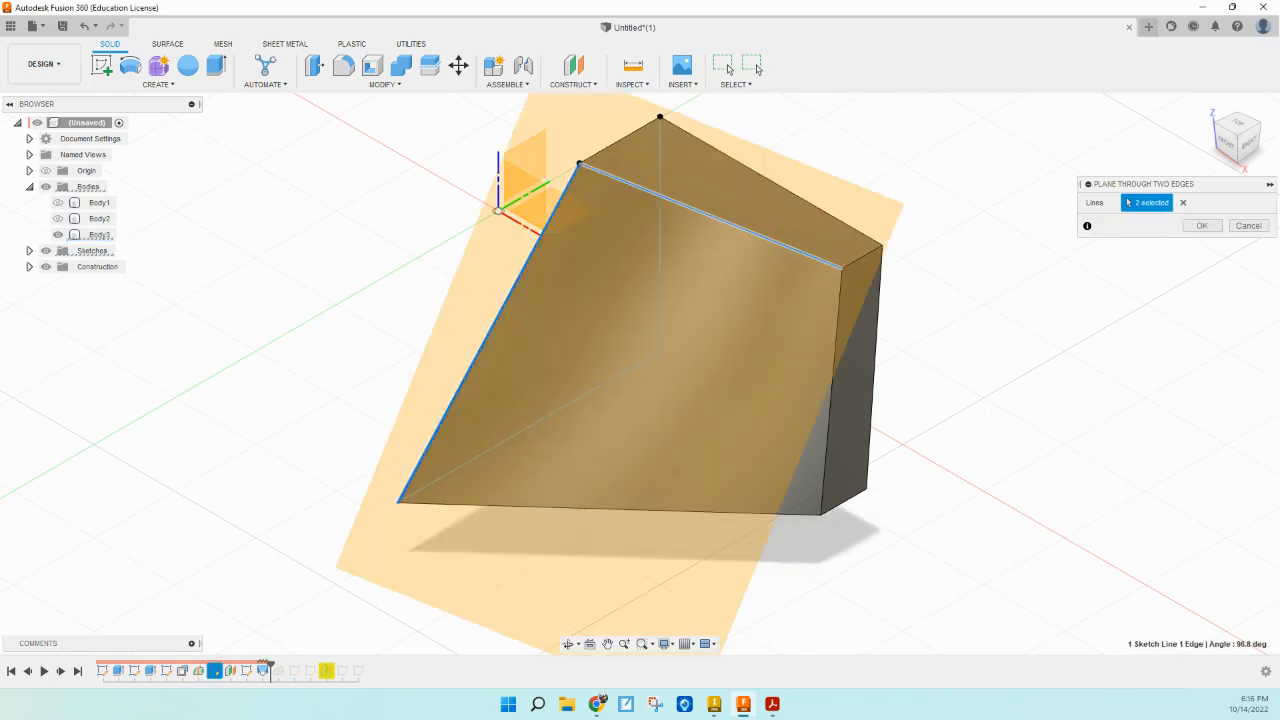
click(1202, 225)
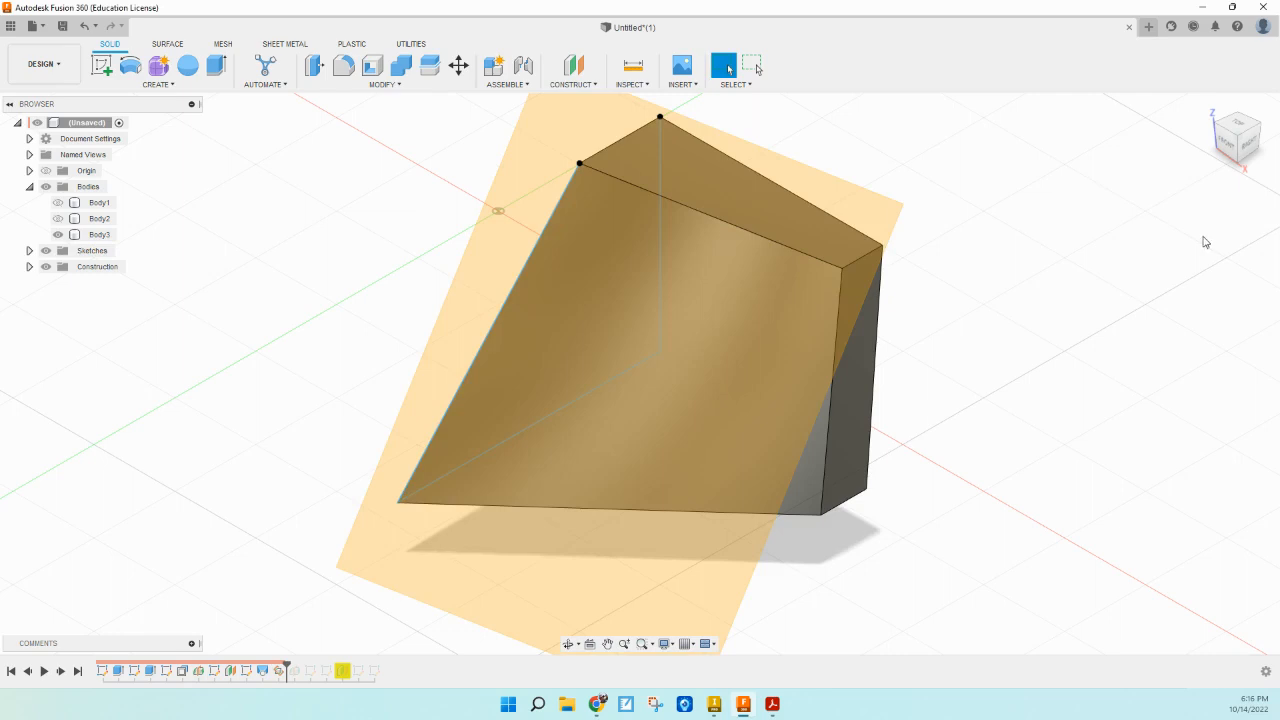
Step: Sketch a line on the new slanted plane along the side profile's sloped edge, from its upper corner to its lower tip
click(508, 413)
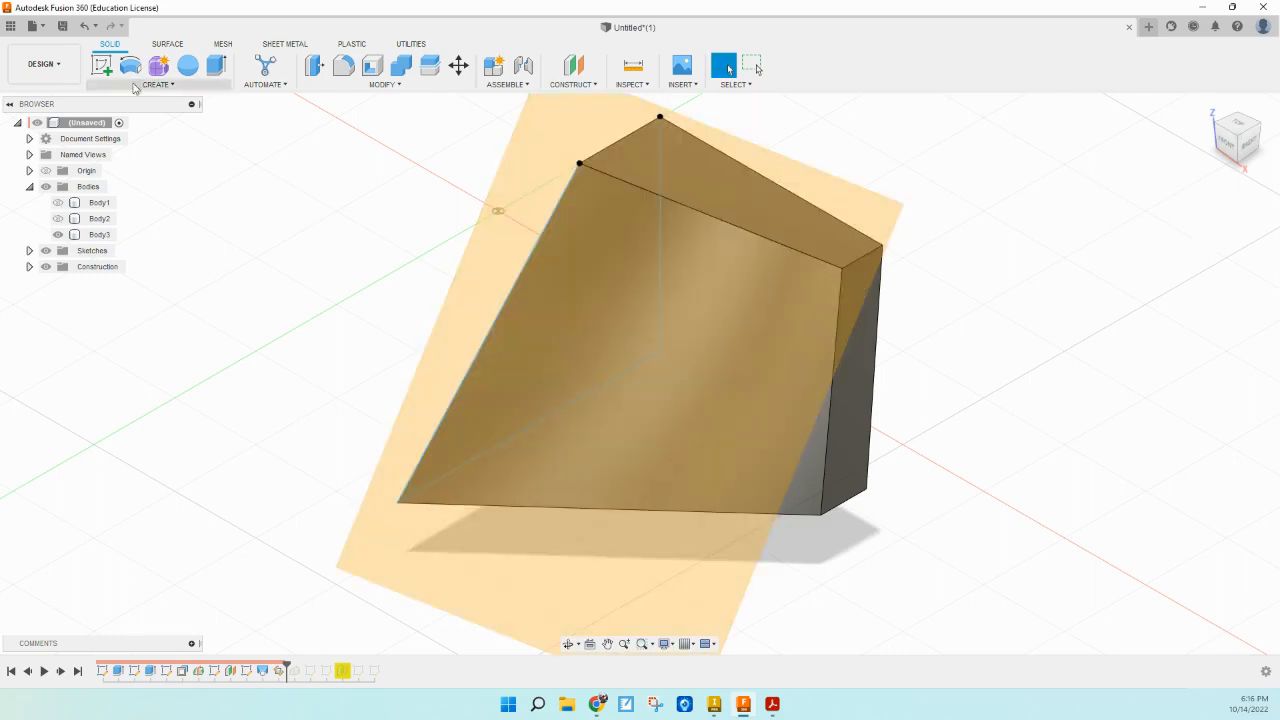
click(102, 65)
click(593, 578)
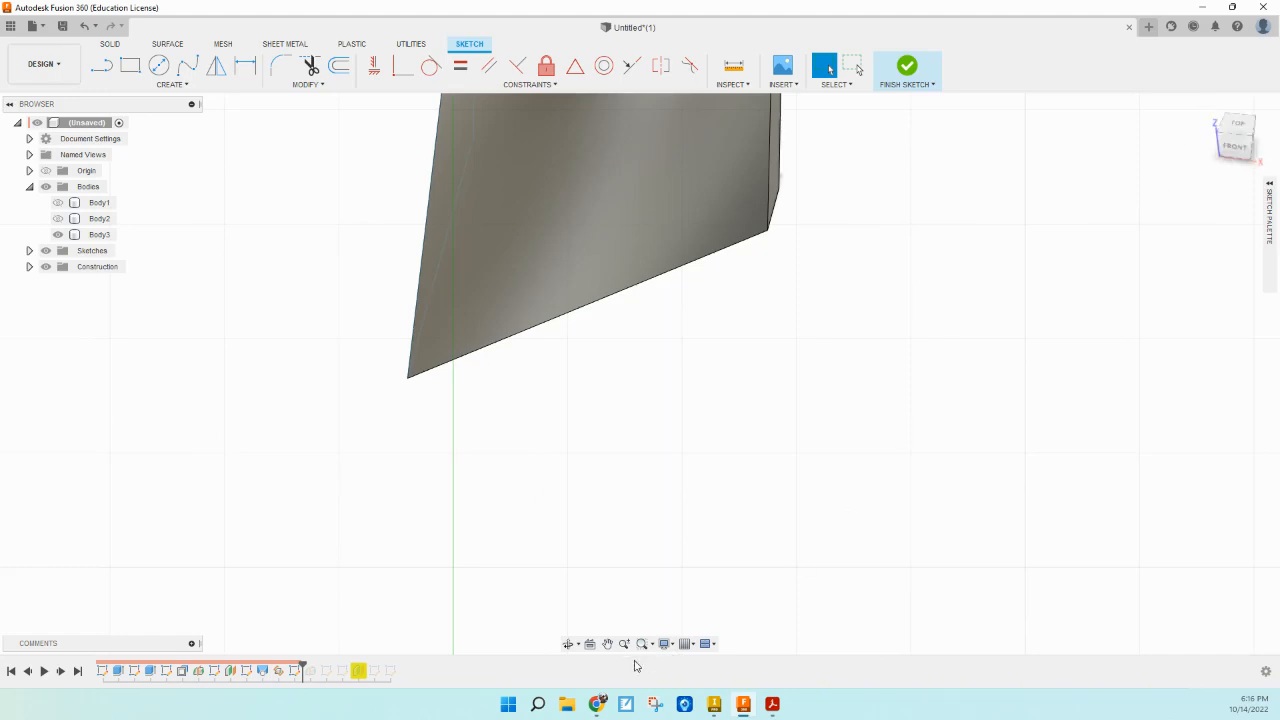
click(607, 643)
drag(731, 295, 826, 513)
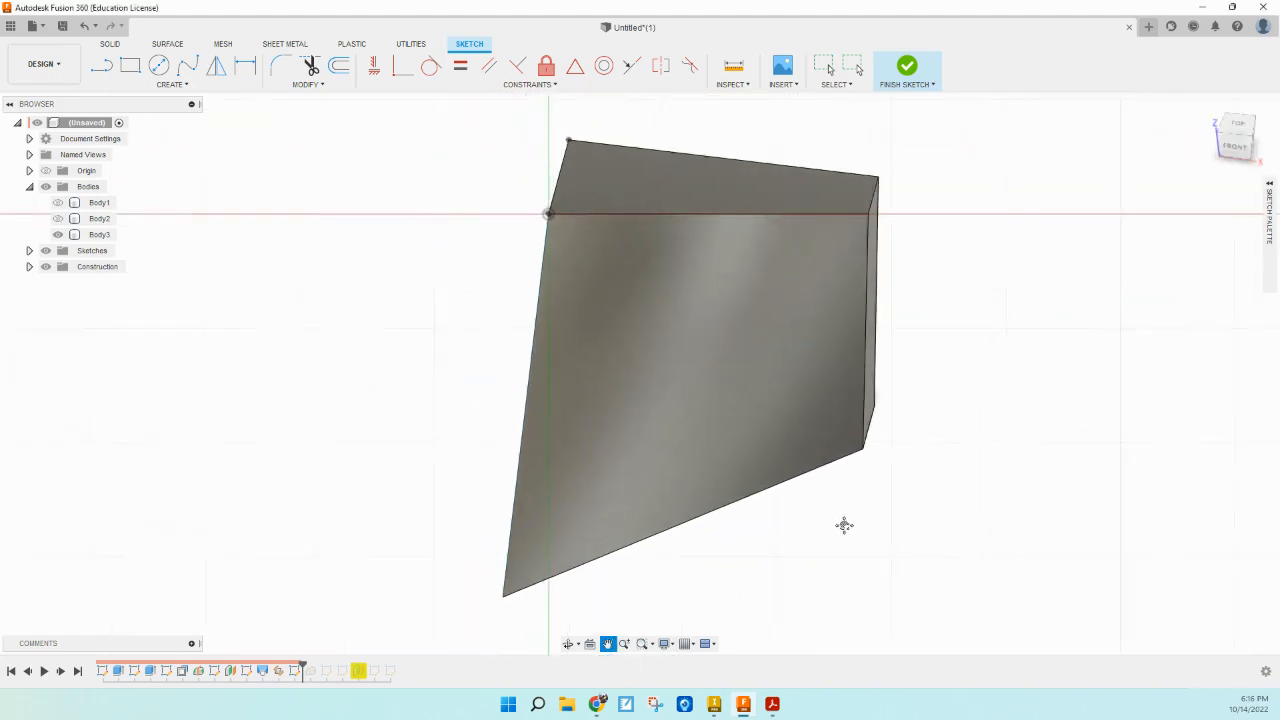
click(102, 67)
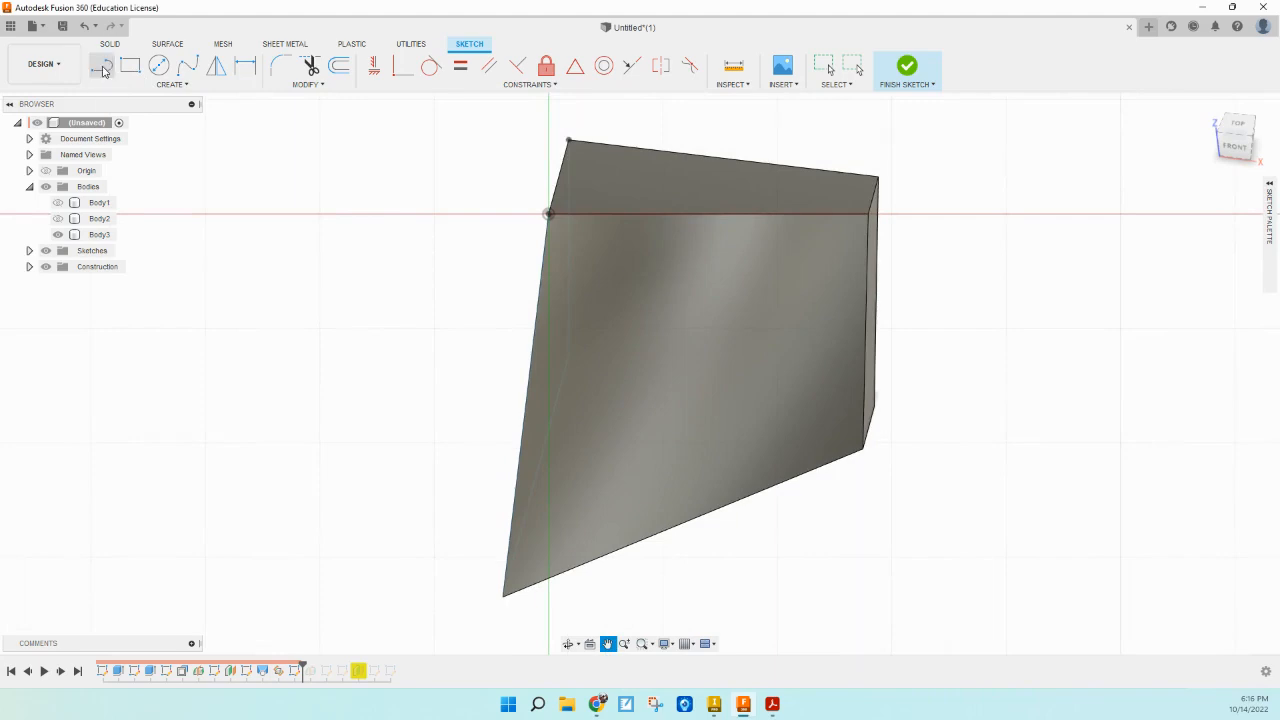
click(549, 213)
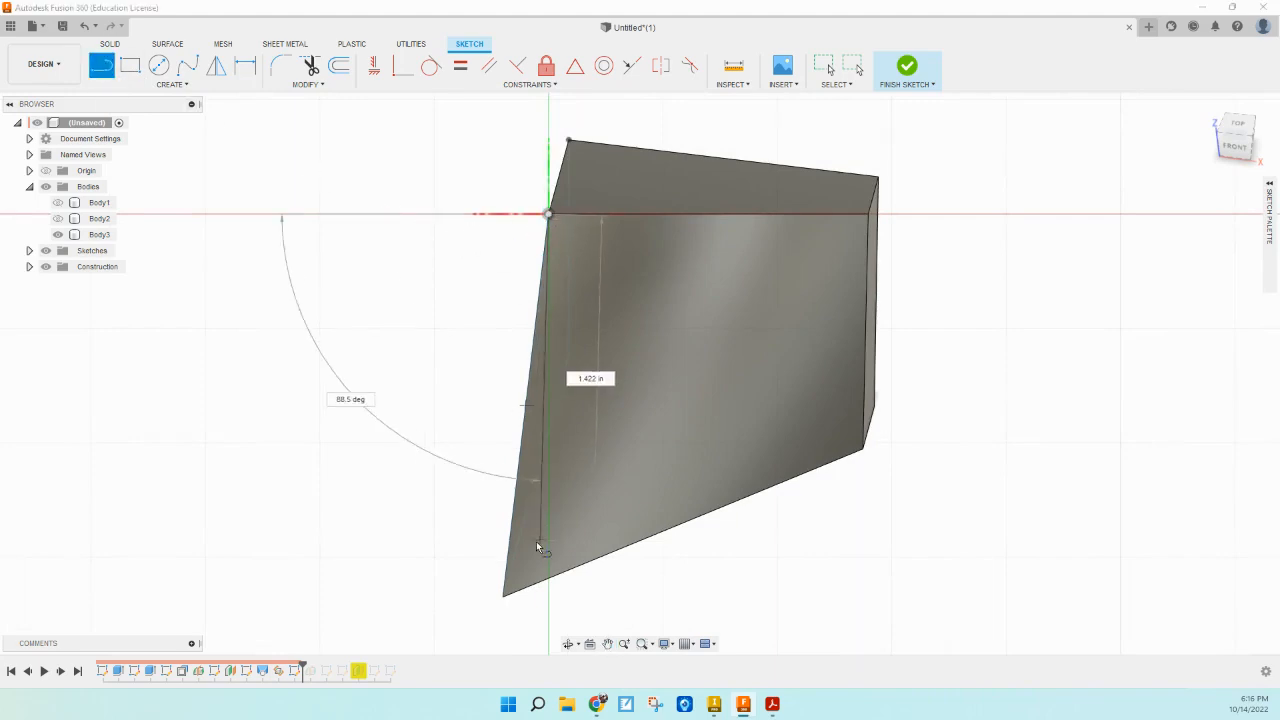
click(503, 597)
key(Escape)
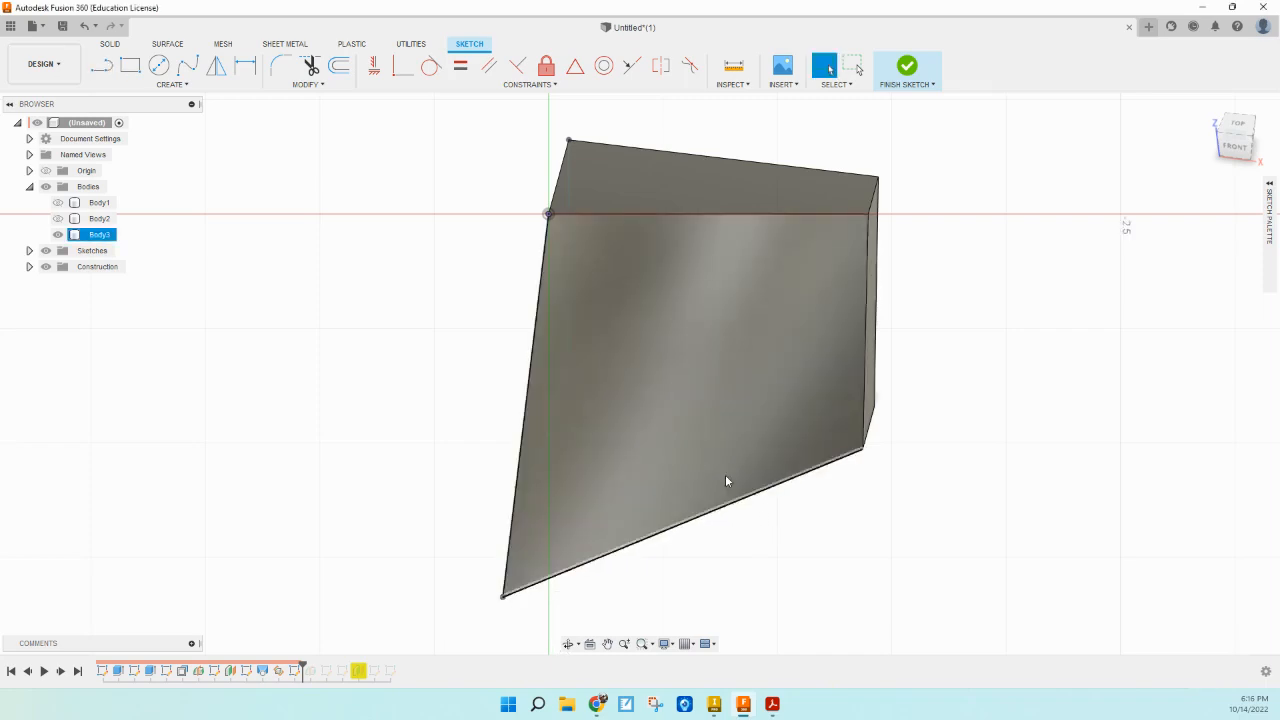
Step: Project the upper and lower edges of the loft's sloped face into the sketch
click(170, 84)
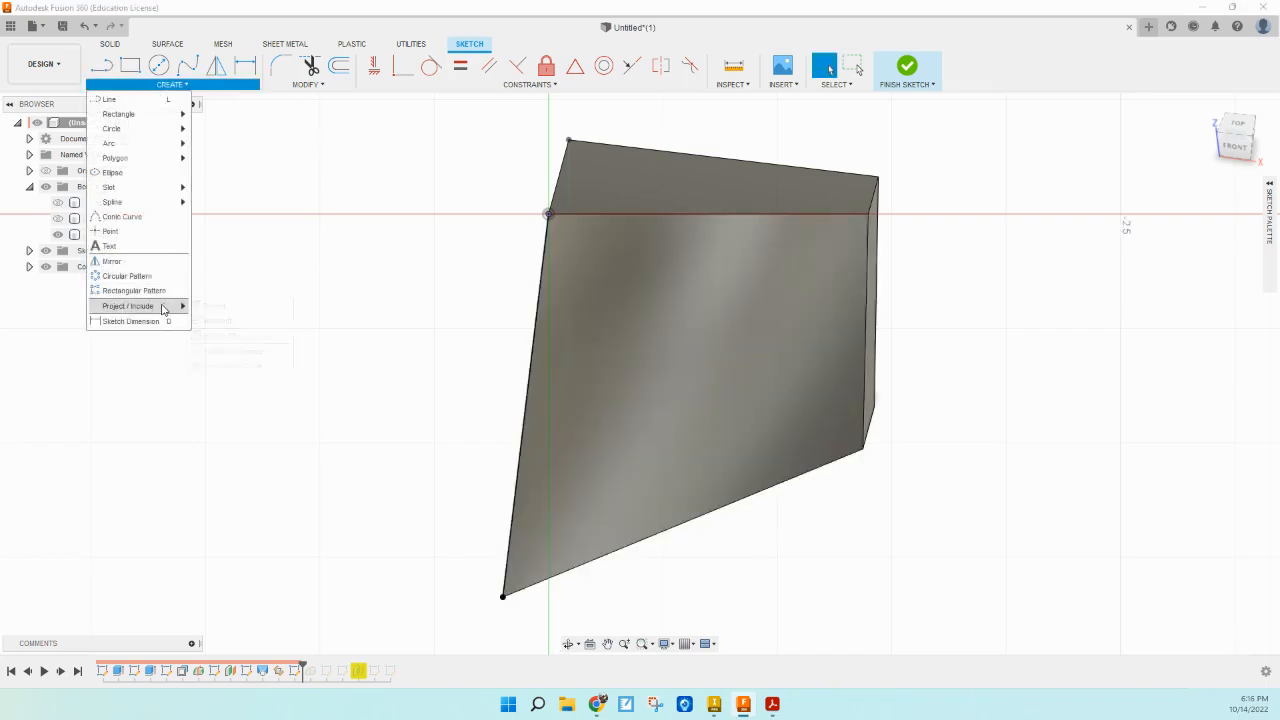
mouse_move(180, 306)
click(222, 304)
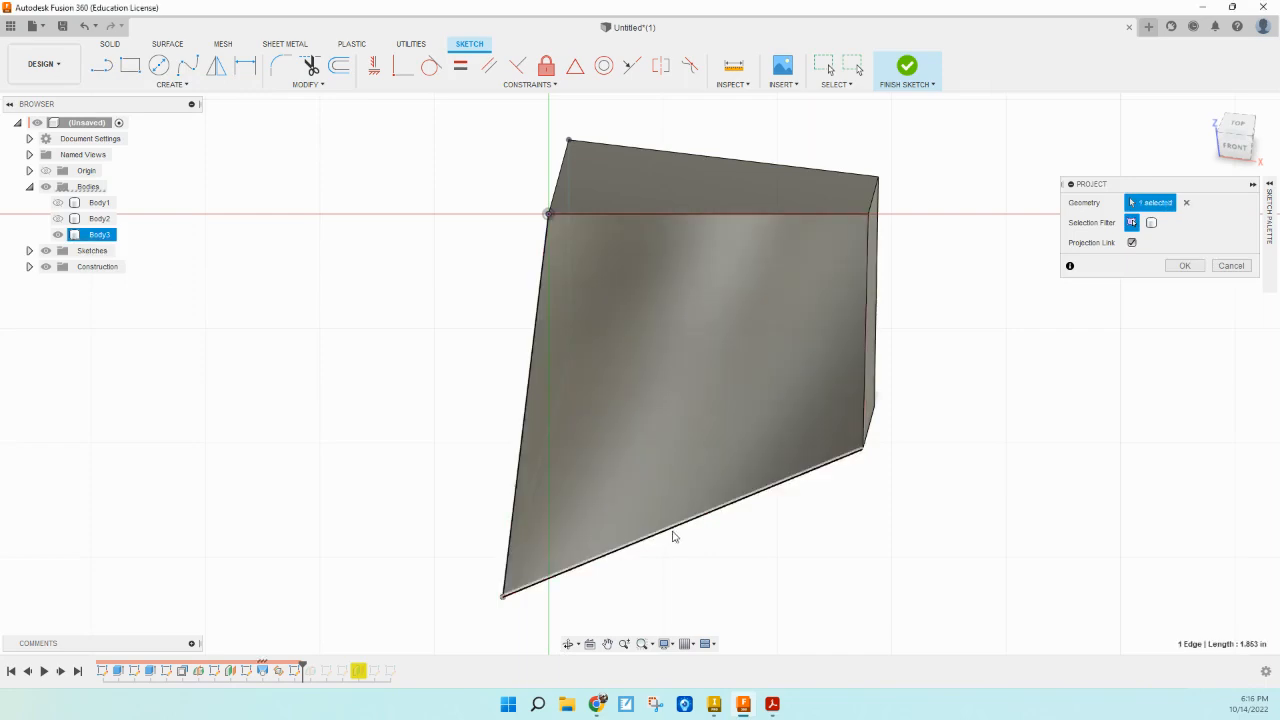
click(672, 534)
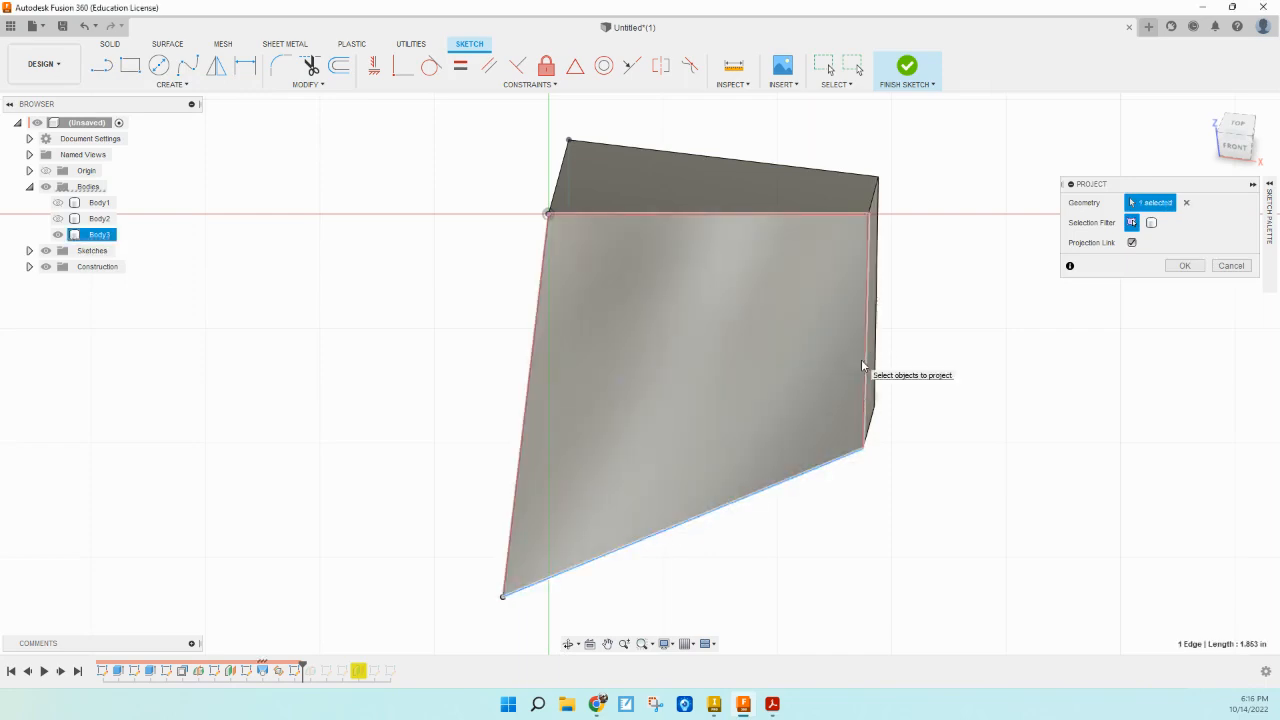
click(812, 215)
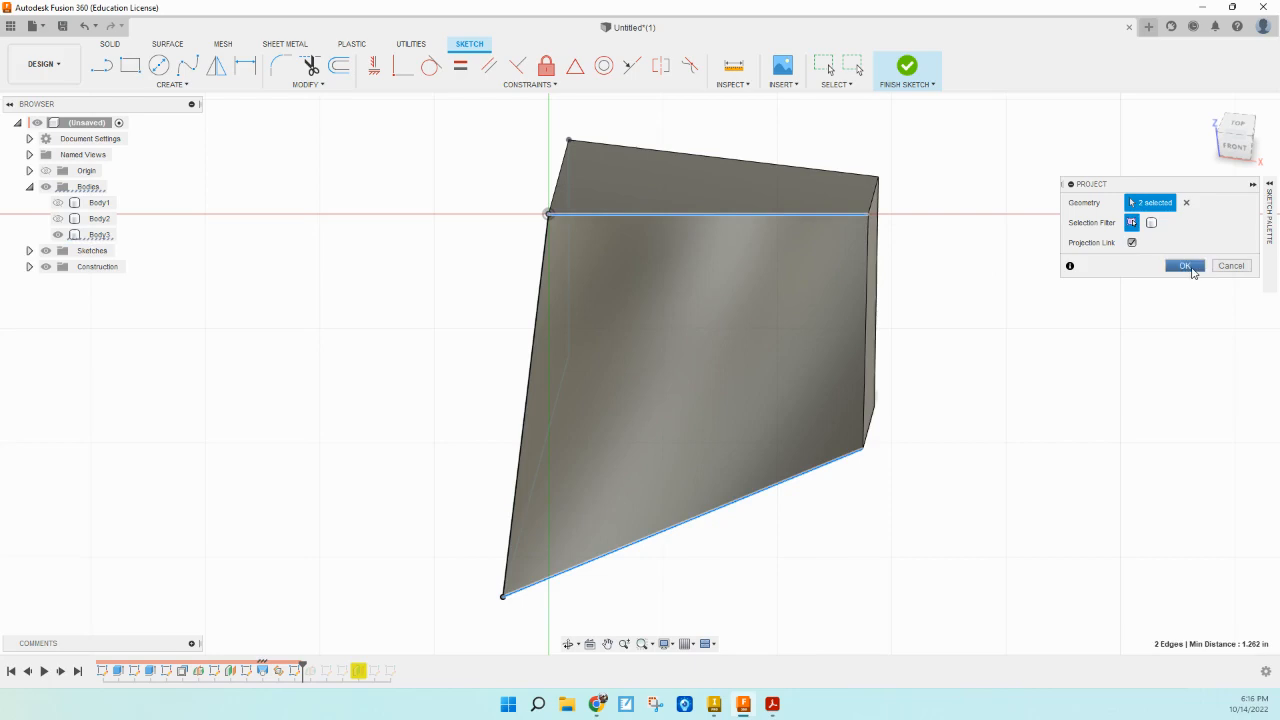
click(1184, 266)
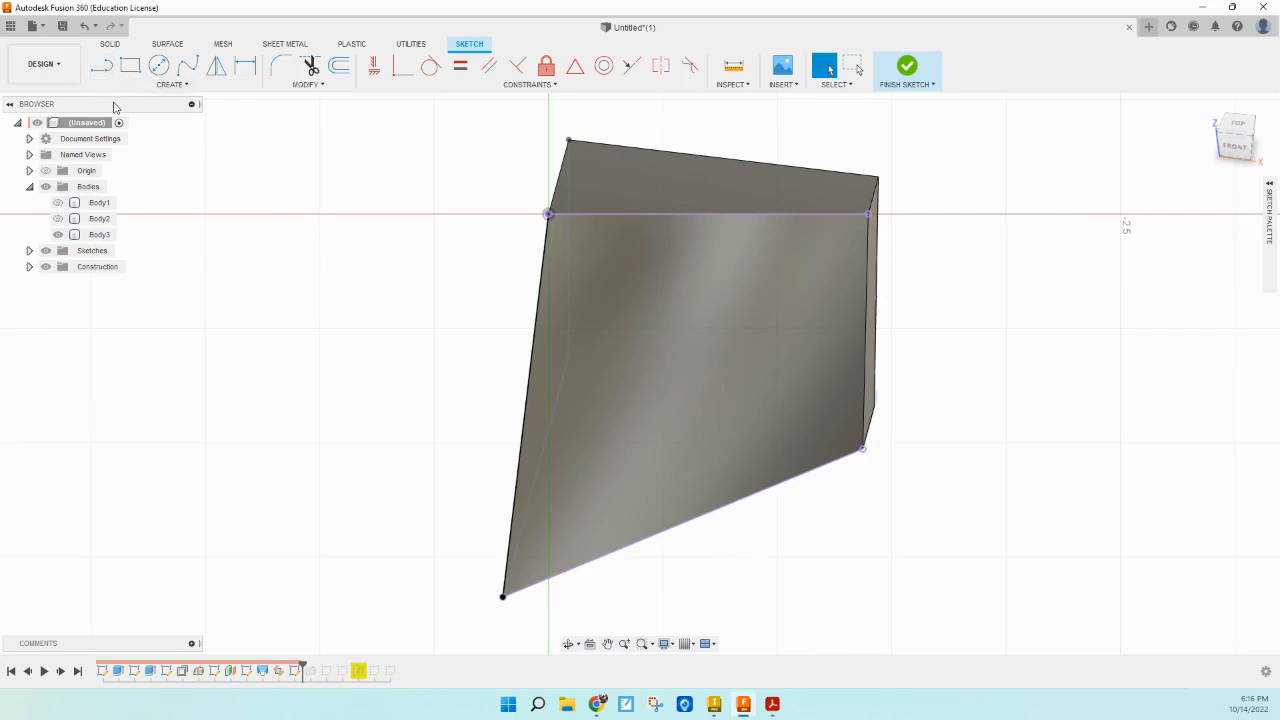
Step: Create a rectangular pattern of the sloped sketch line across the slanted face with 16 lines over a distance of -1.4 in
click(166, 85)
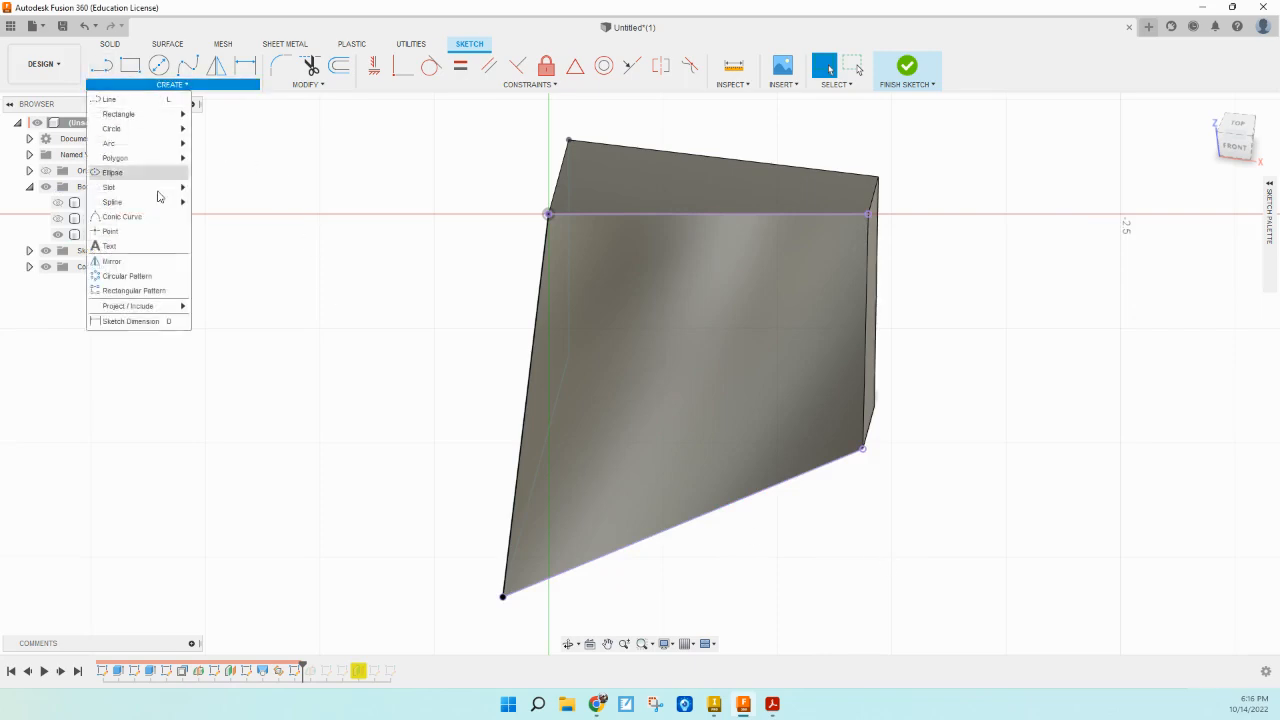
click(134, 290)
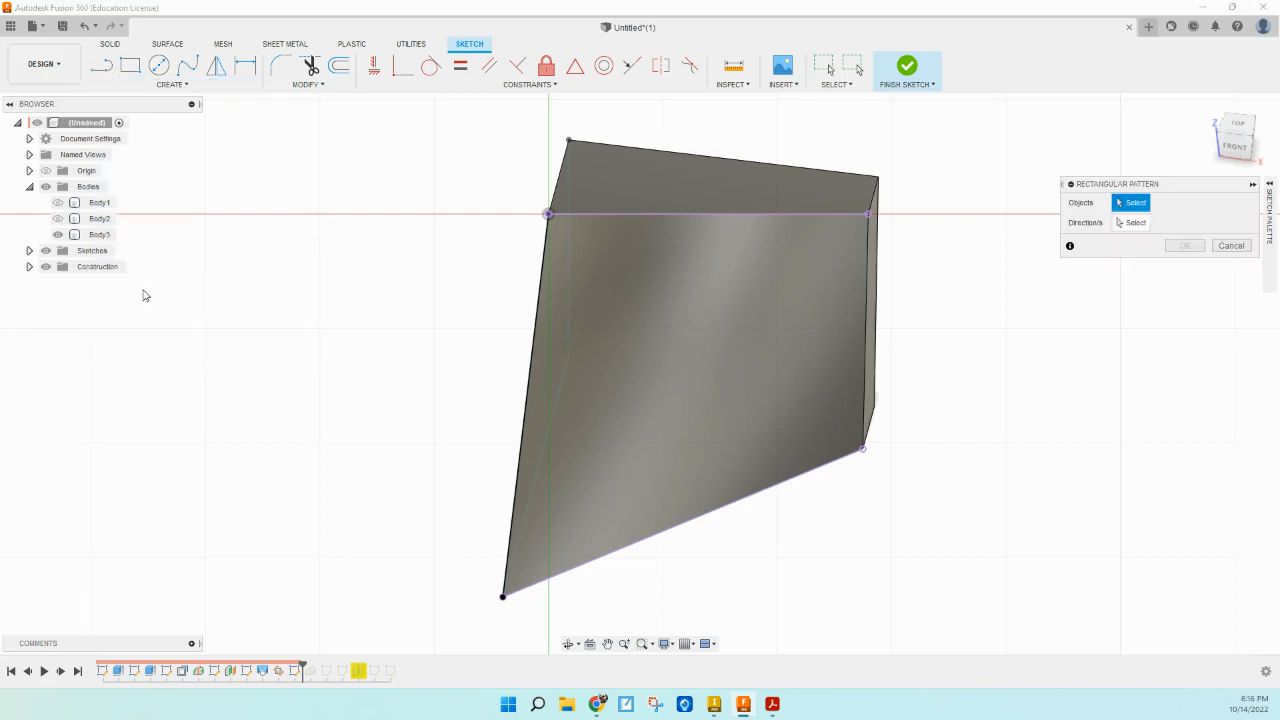
click(527, 397)
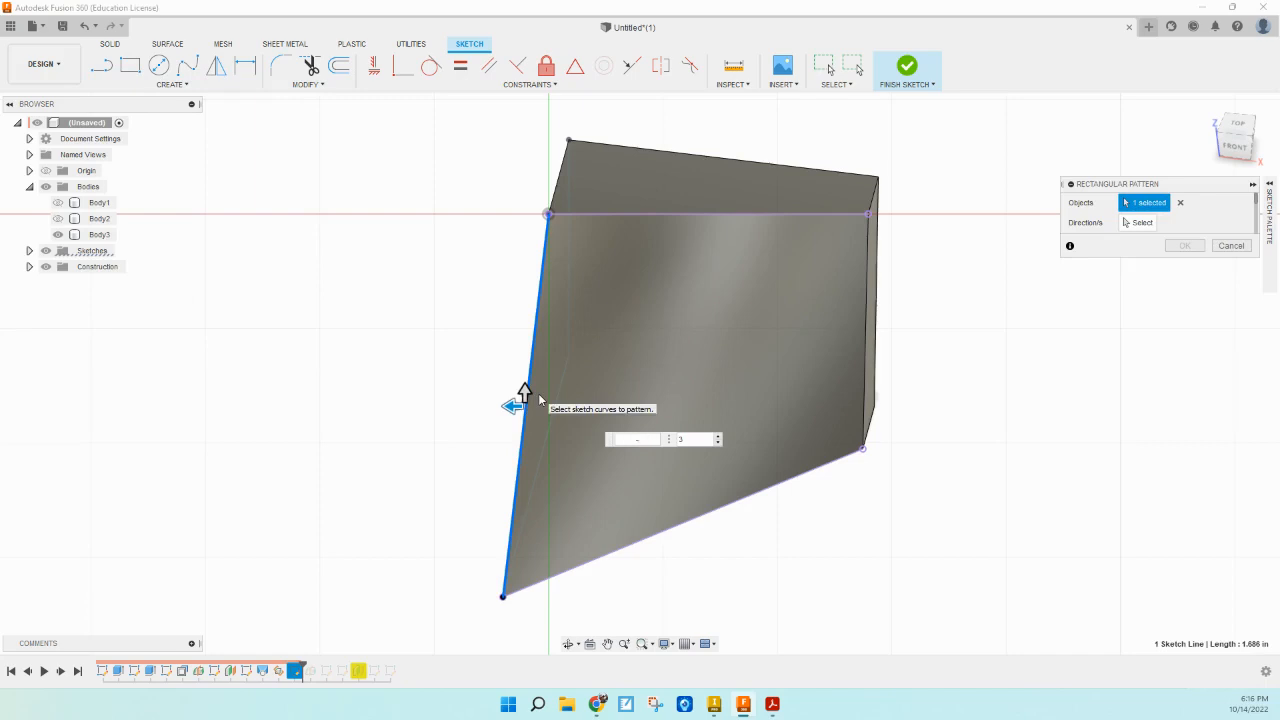
key(Return)
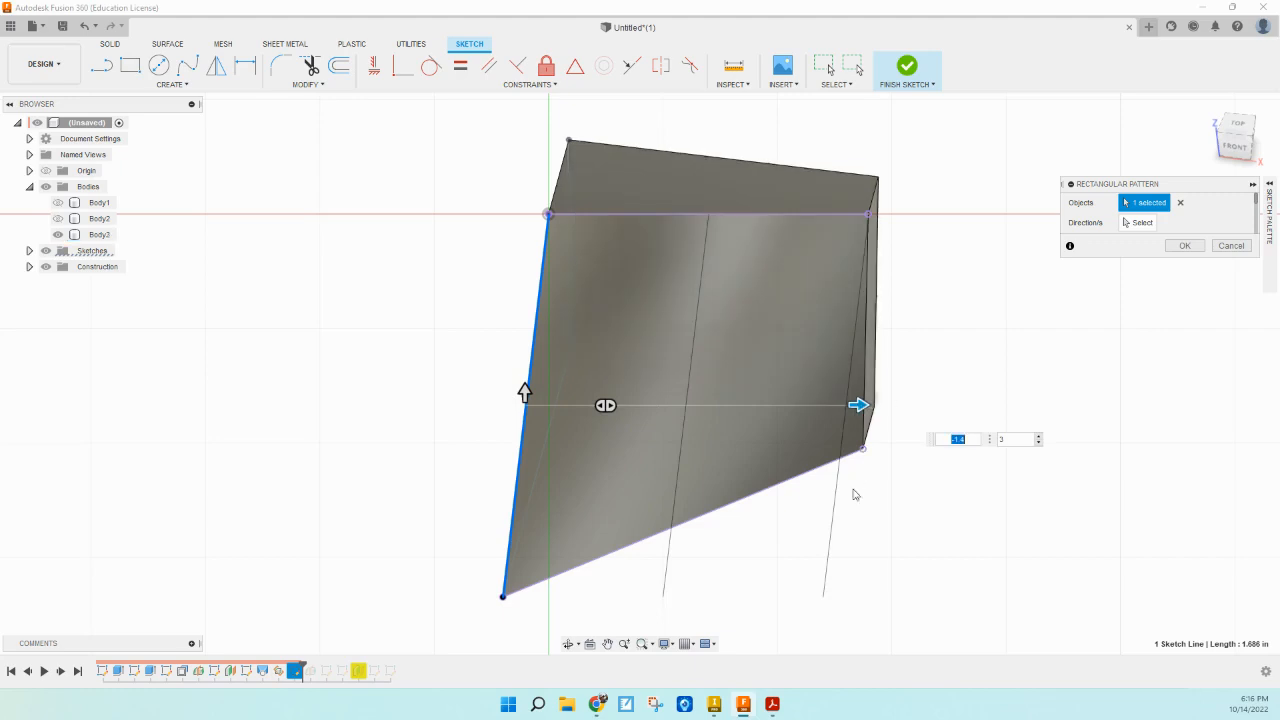
click(1001, 441)
text(16)
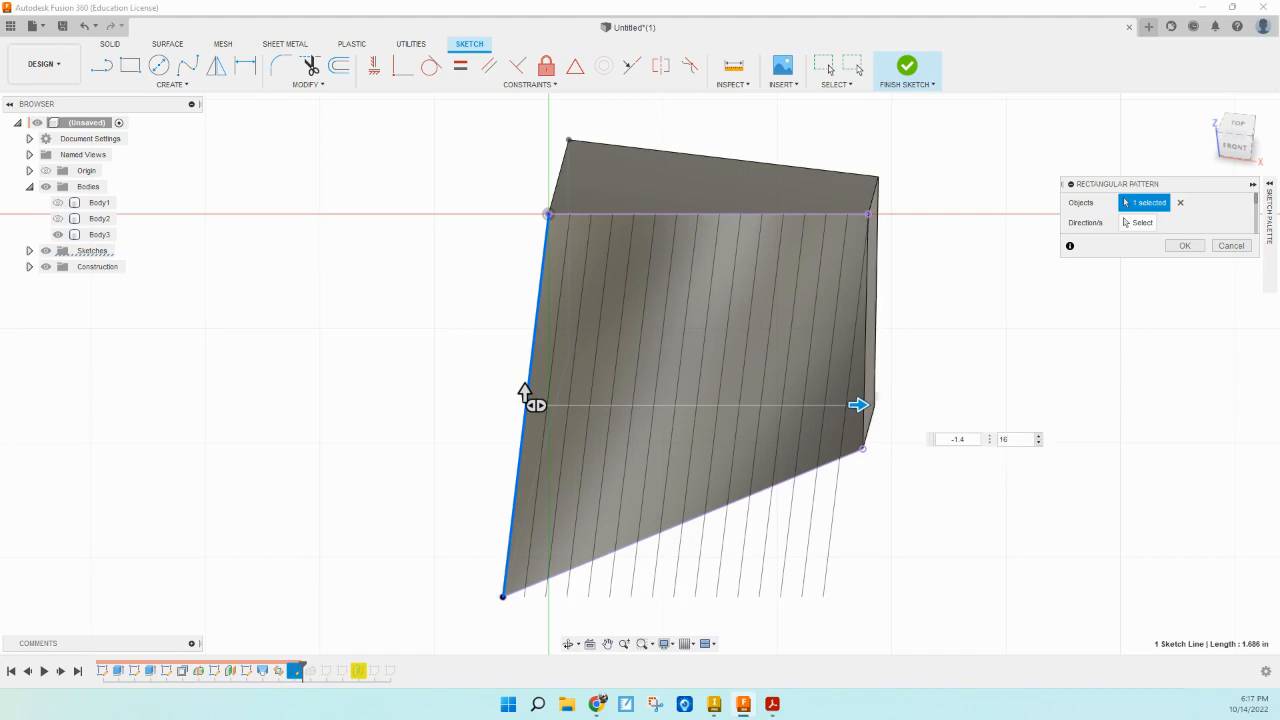
click(1184, 246)
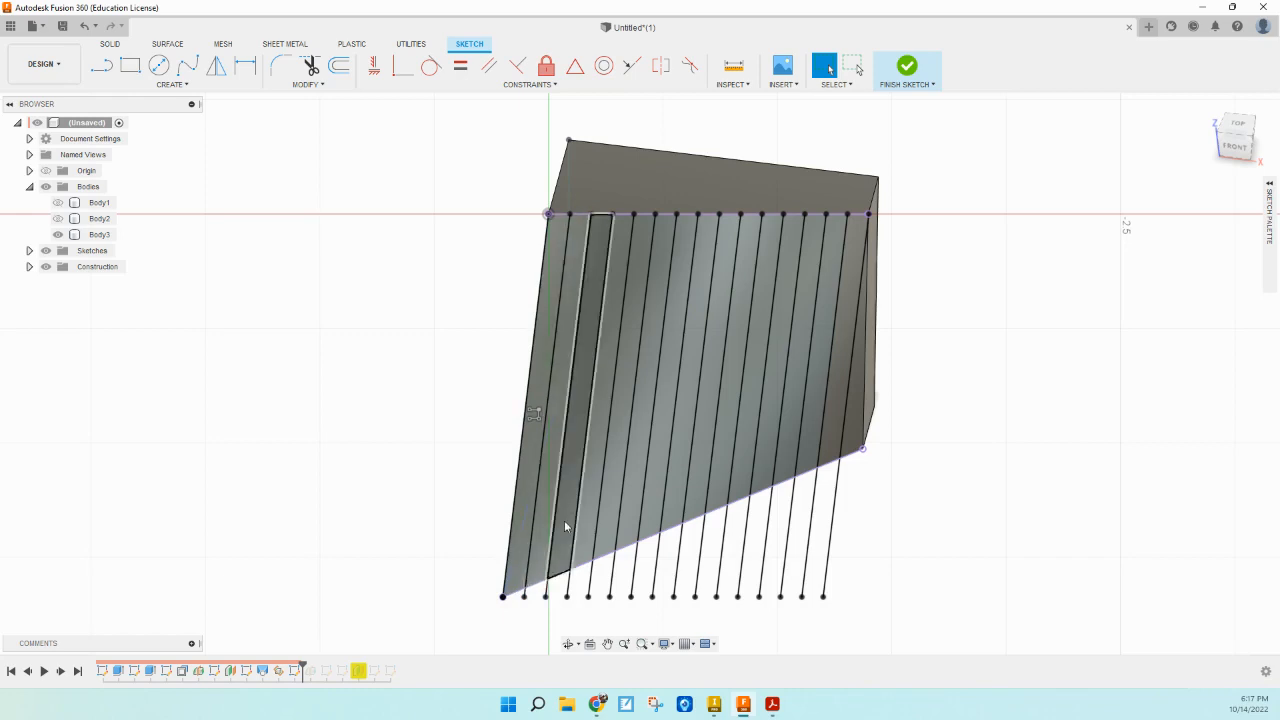
Step: Check the strip layout by selecting every other strip between the patterned lines across the slanted face, and clear the selection
click(564, 520)
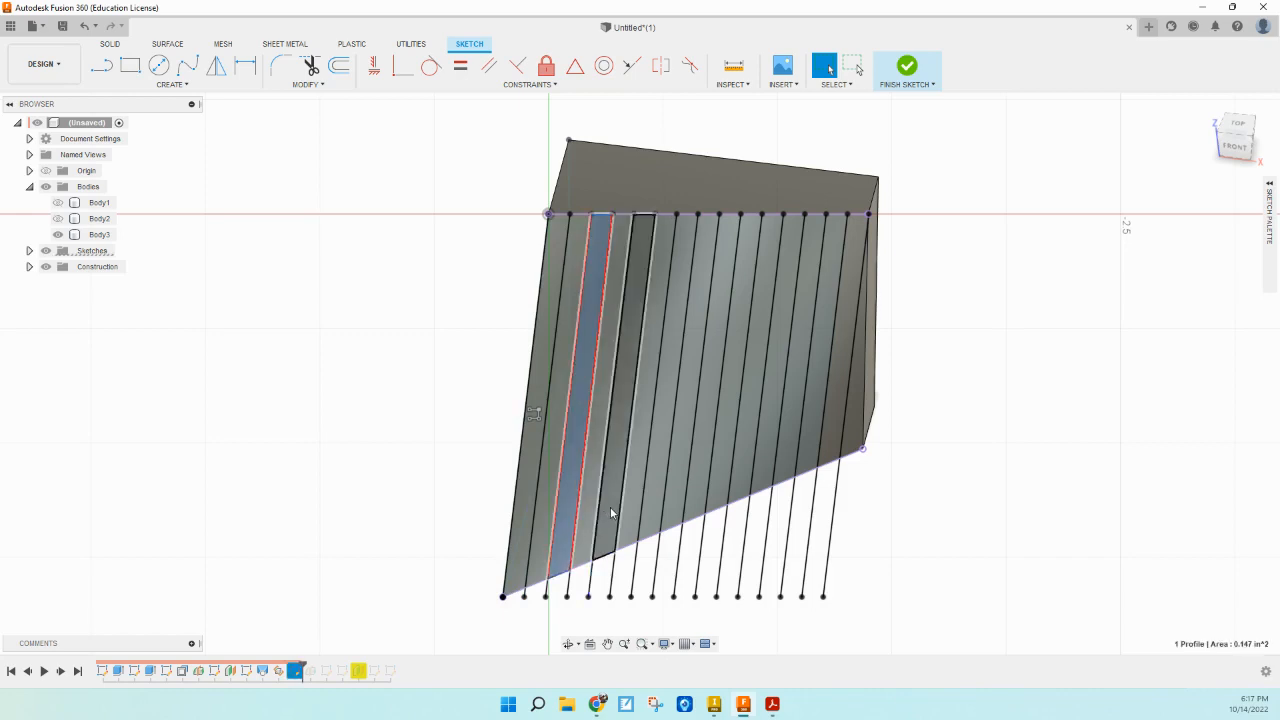
click(610, 506)
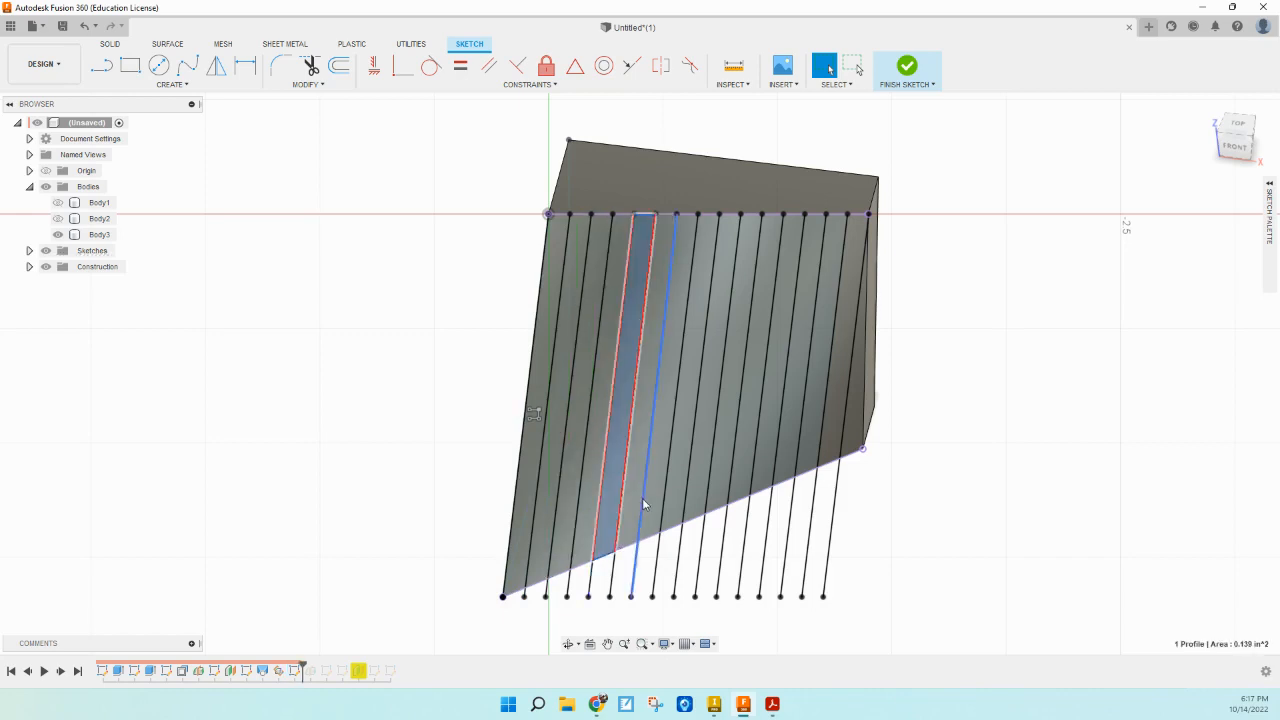
click(566, 526)
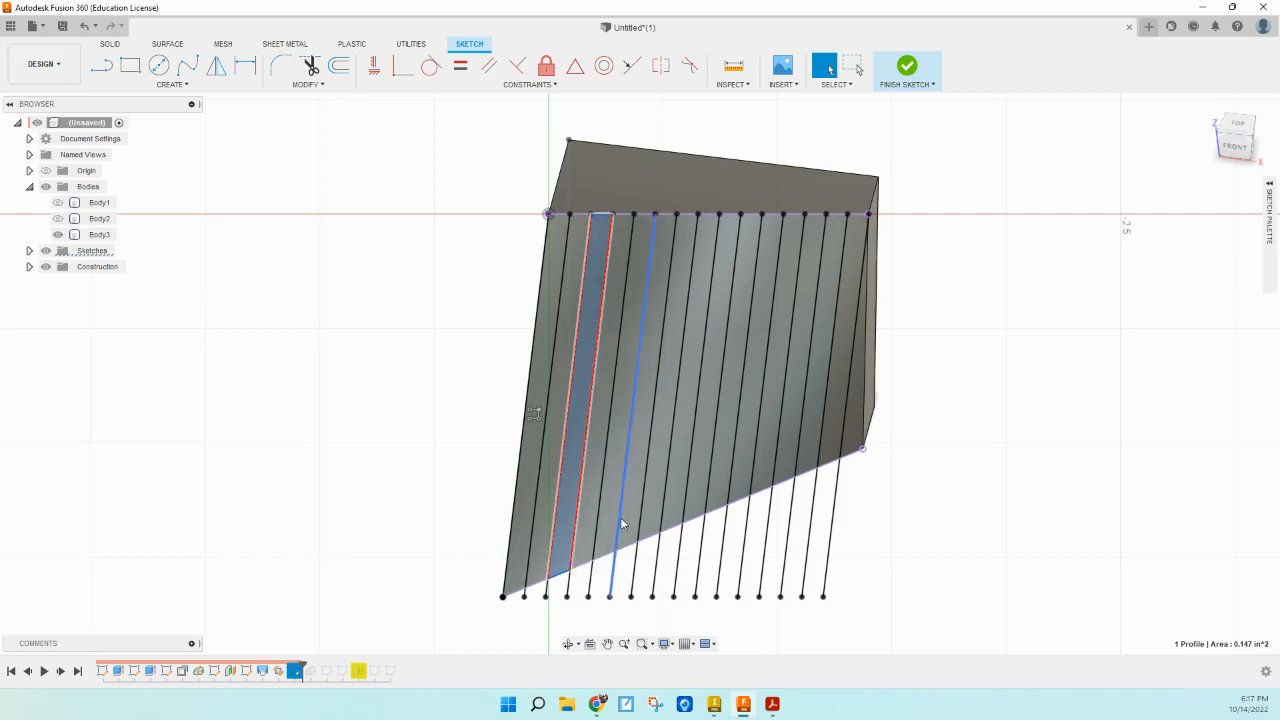
ctrl+click(614, 519)
ctrl+click(652, 518)
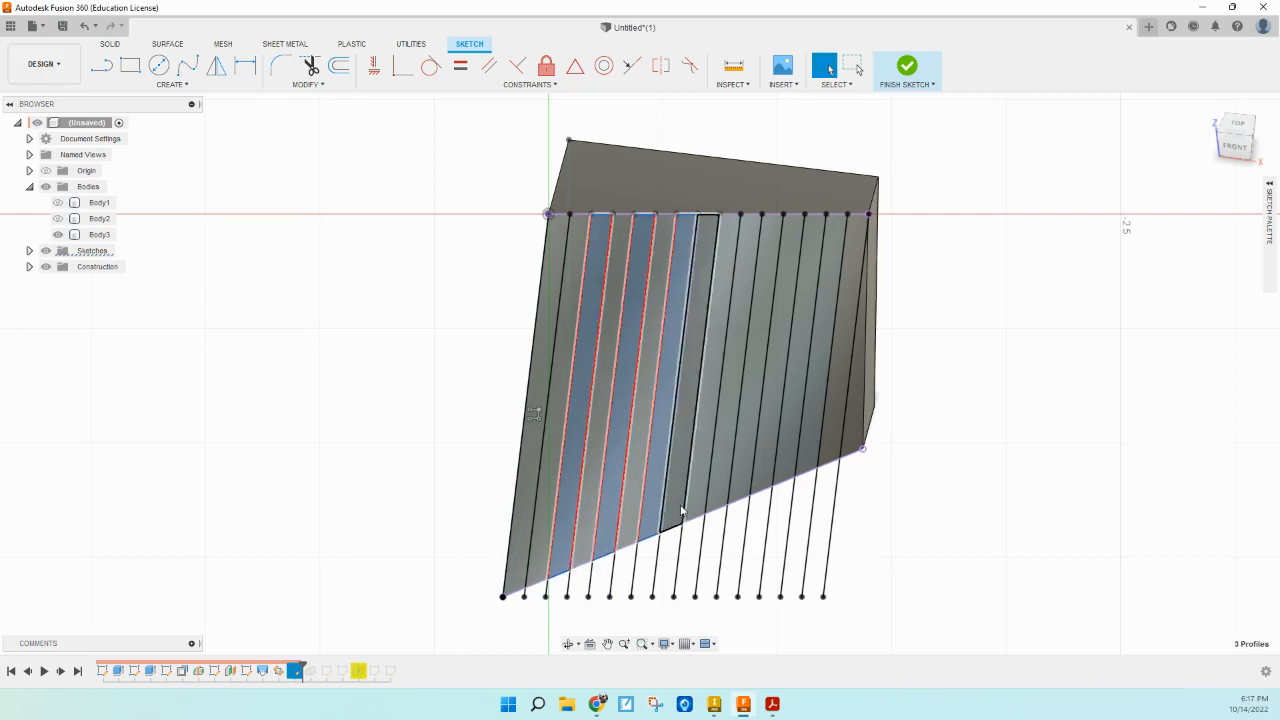
ctrl+click(696, 510)
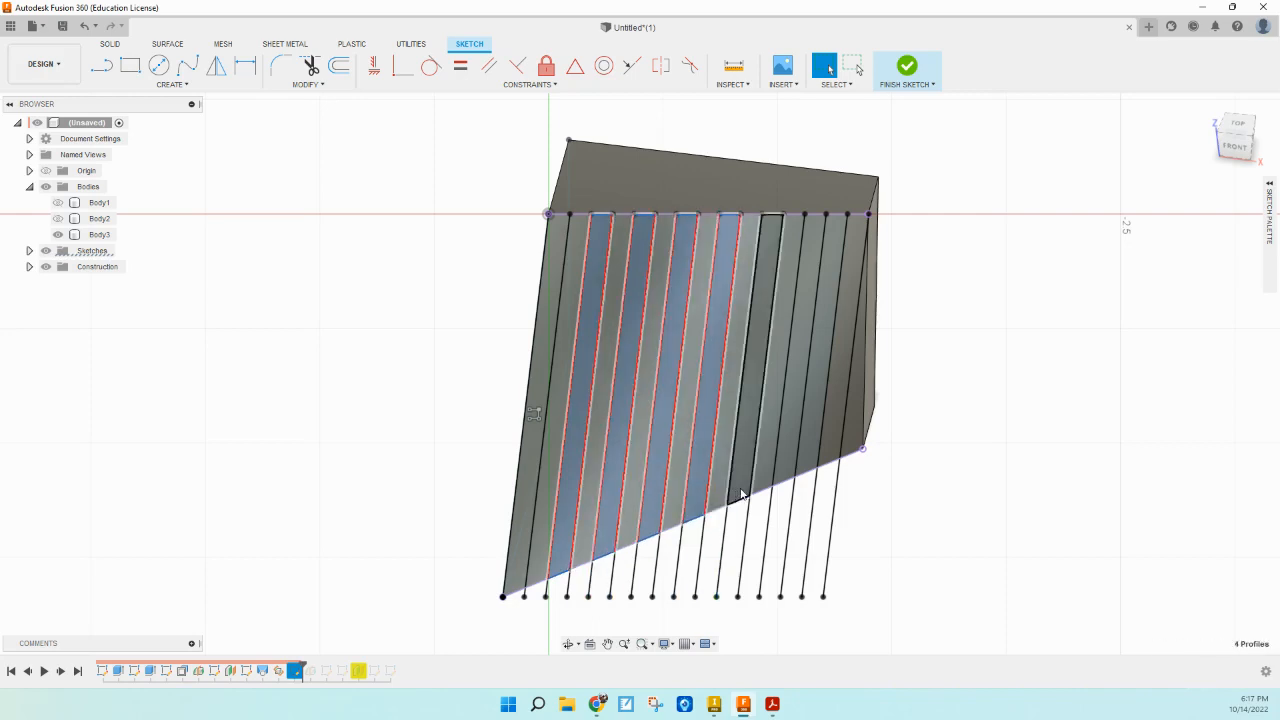
ctrl+click(730, 492)
ctrl+click(772, 478)
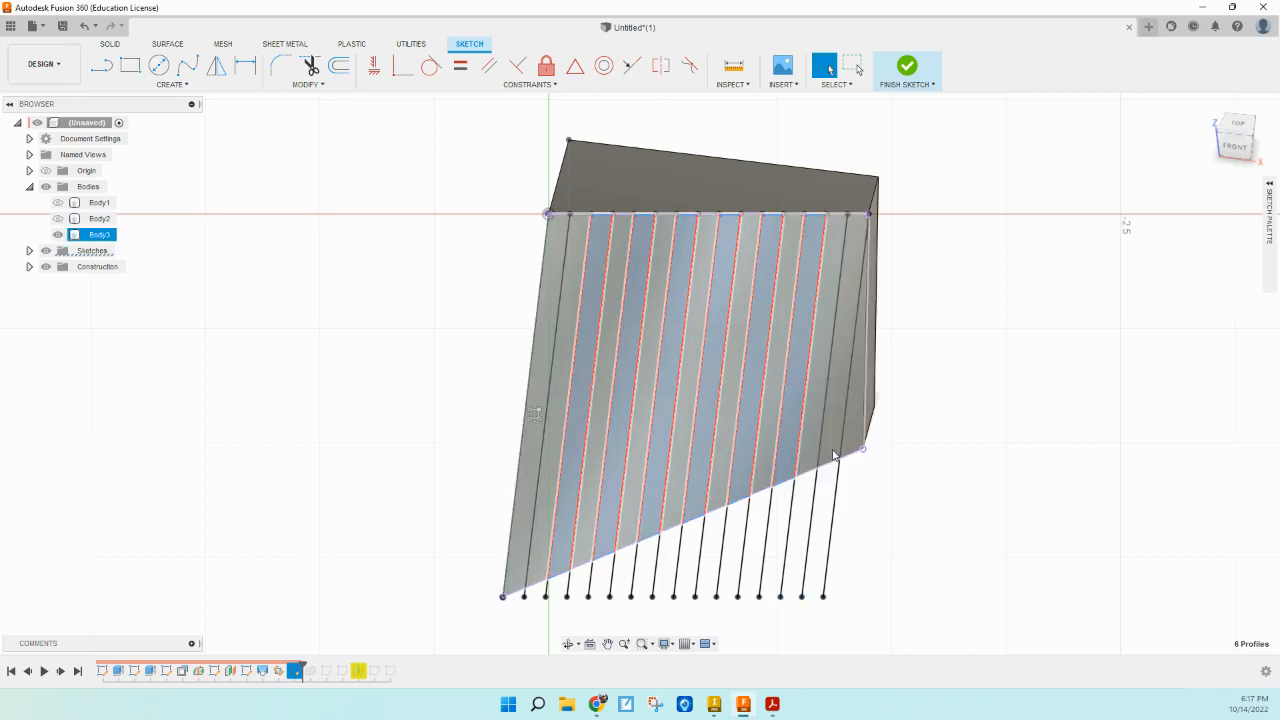
click(917, 525)
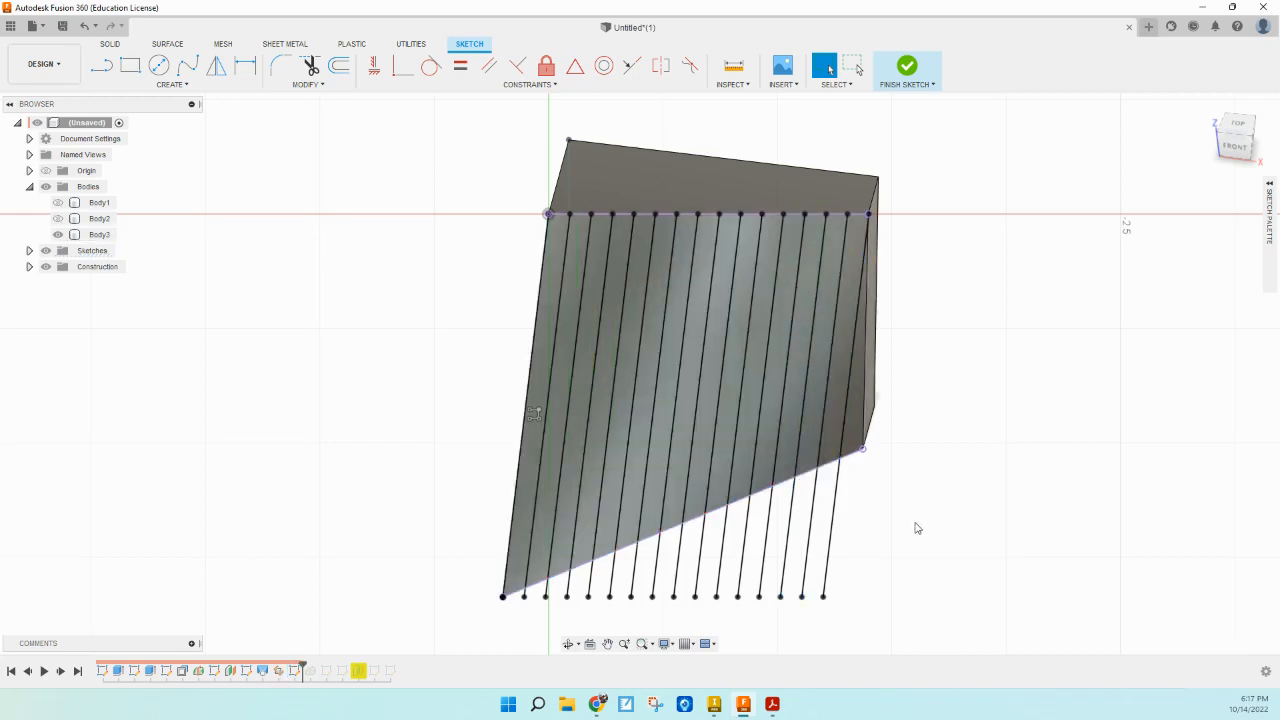
click(568, 508)
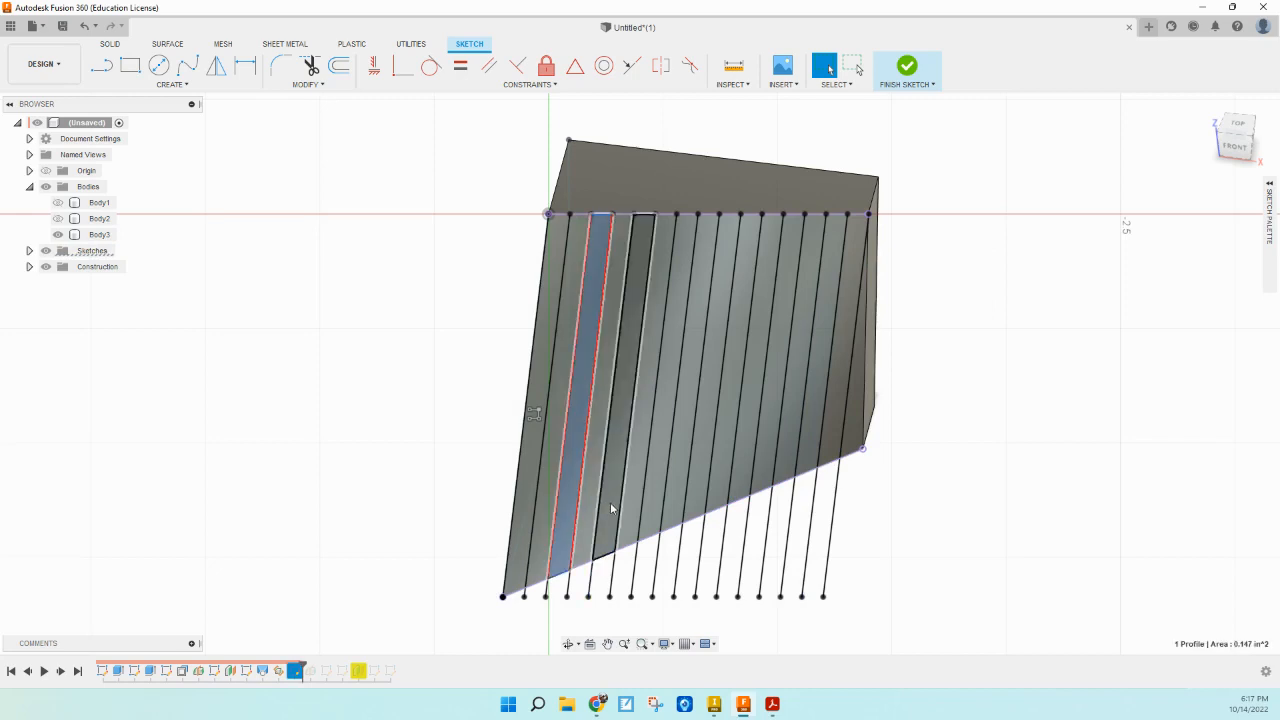
ctrl+click(645, 492)
ctrl+click(672, 491)
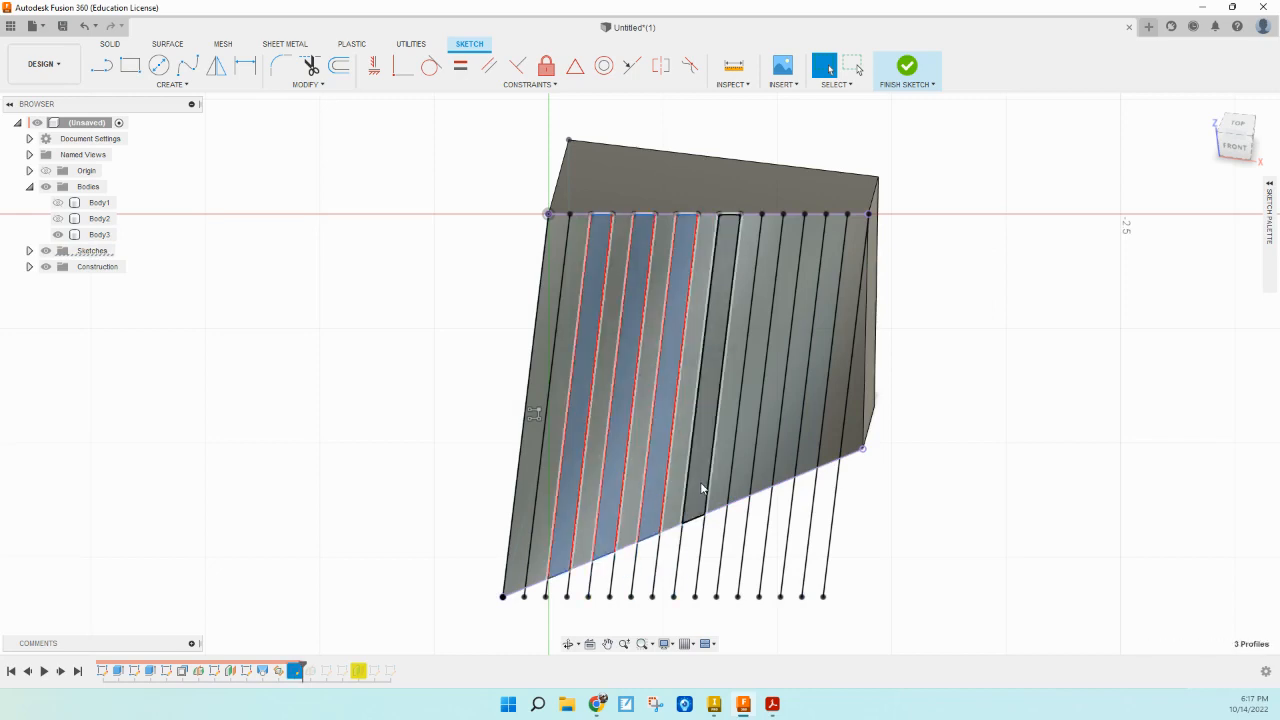
ctrl+click(702, 488)
ctrl+click(747, 472)
ctrl+click(785, 465)
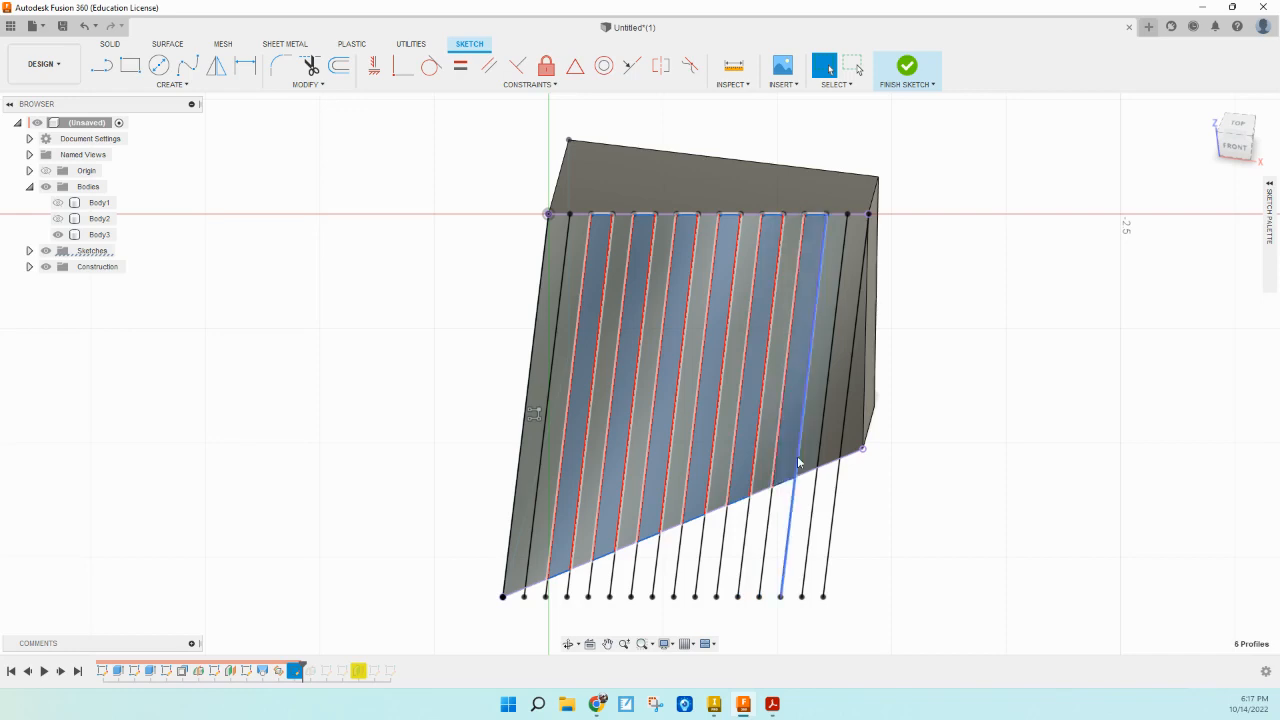
click(887, 533)
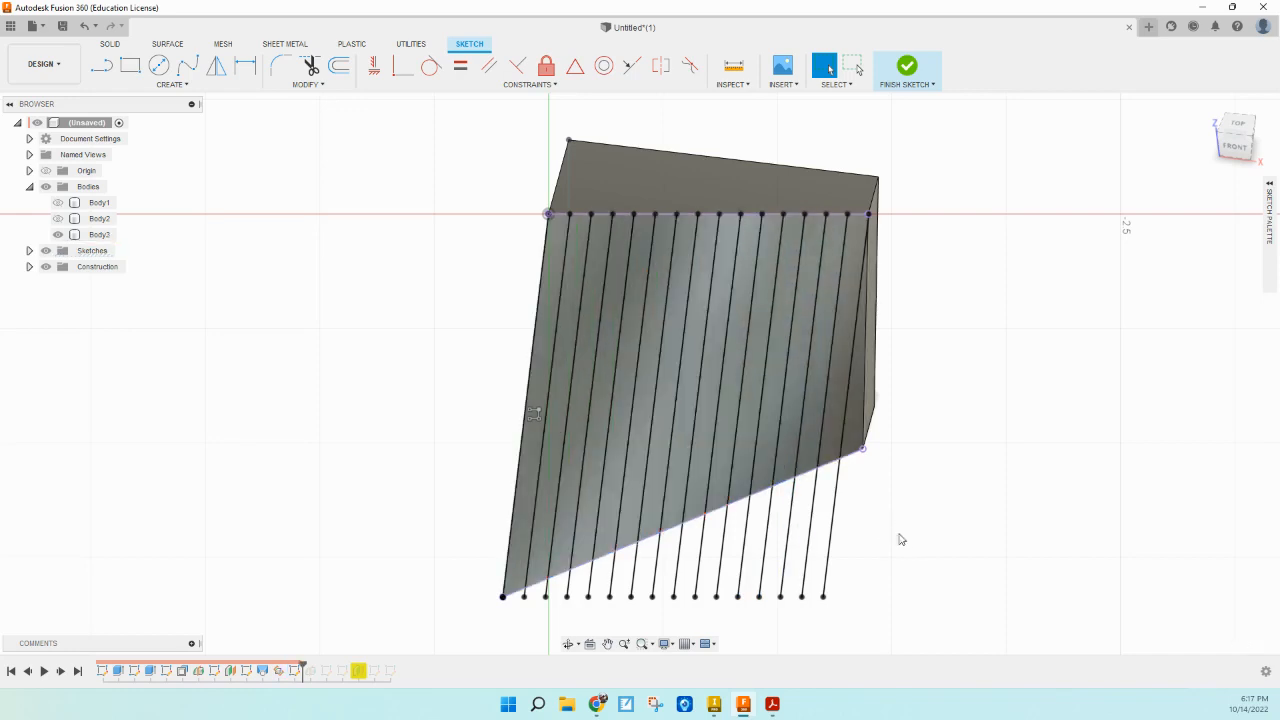
click(908, 70)
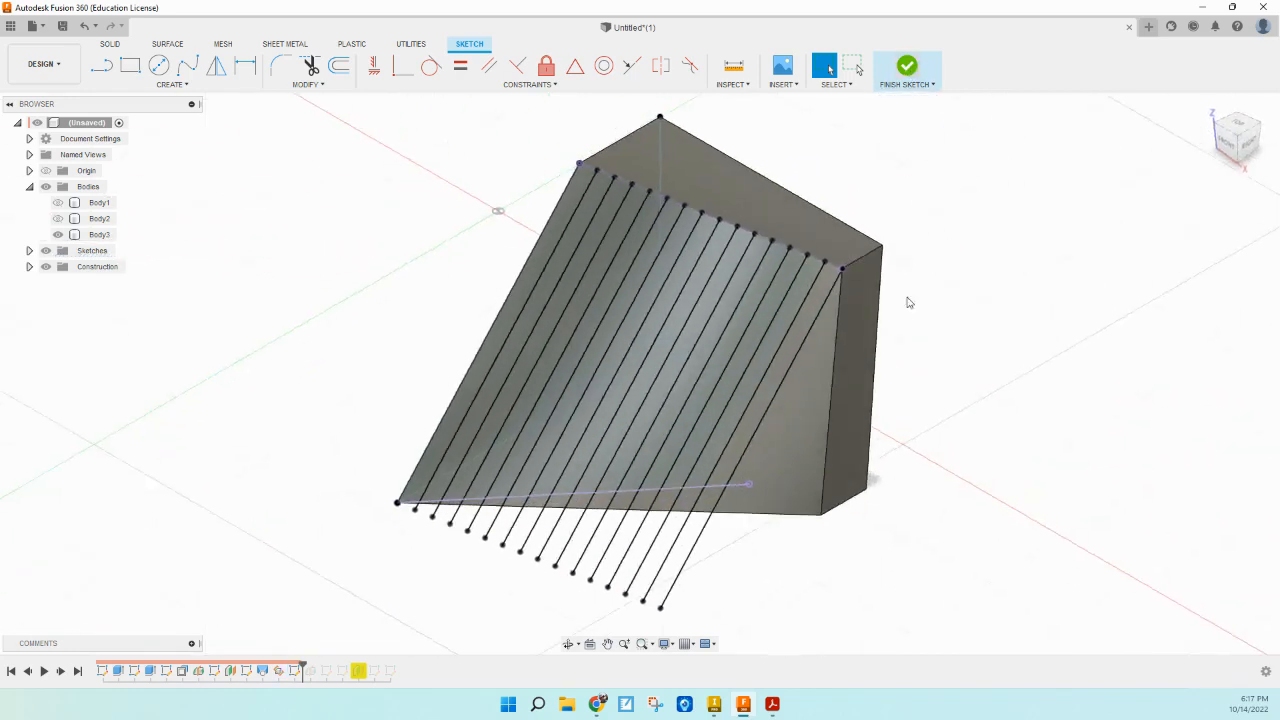
click(216, 65)
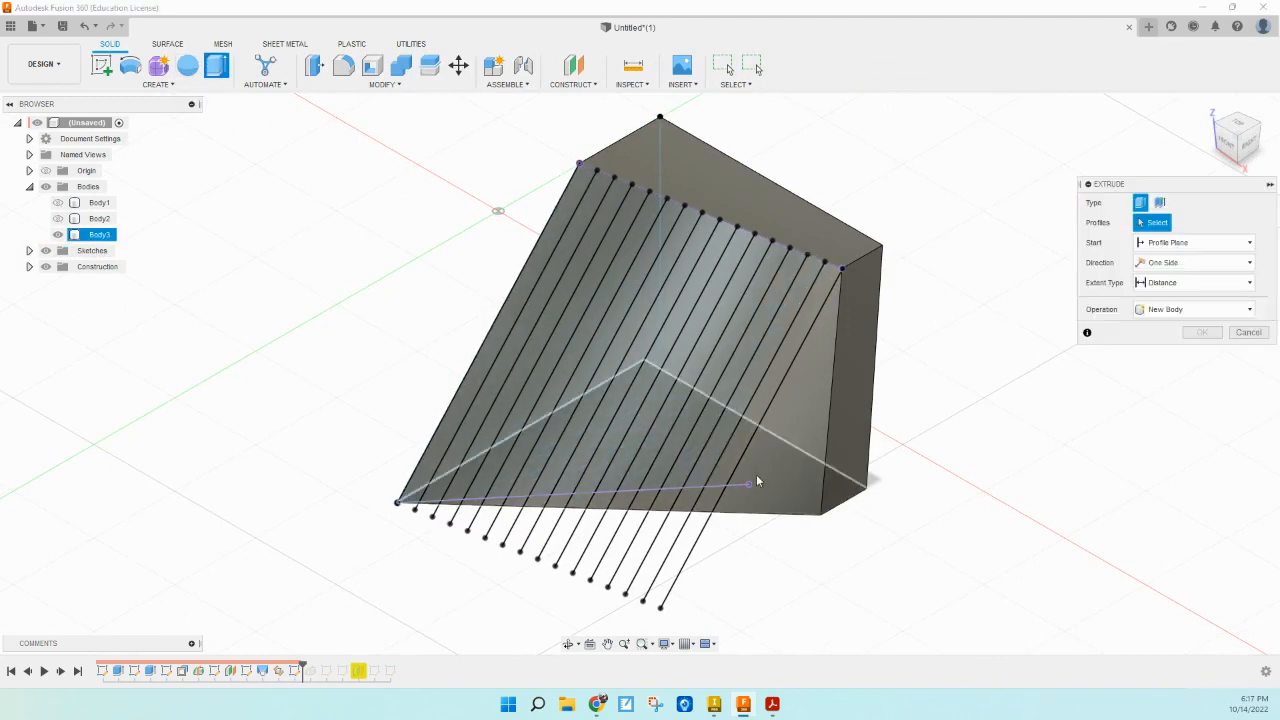
click(470, 488)
click(527, 489)
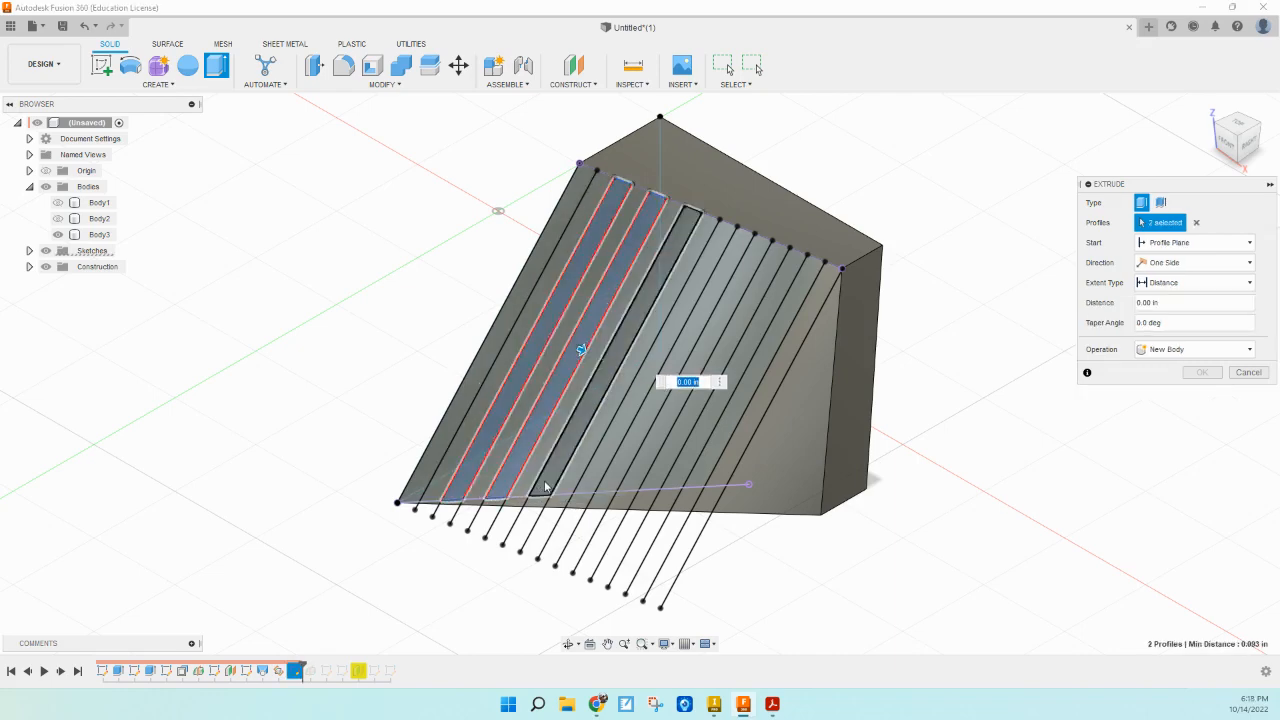
click(548, 487)
click(597, 488)
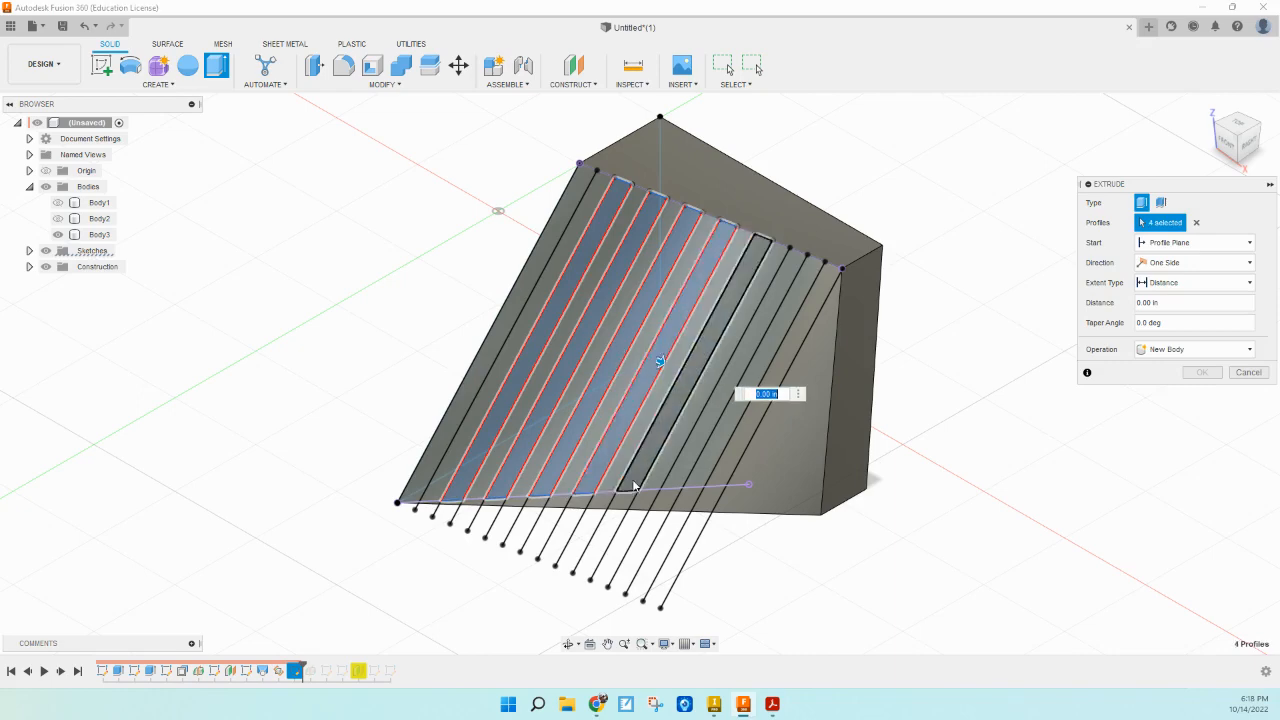
click(640, 488)
click(683, 487)
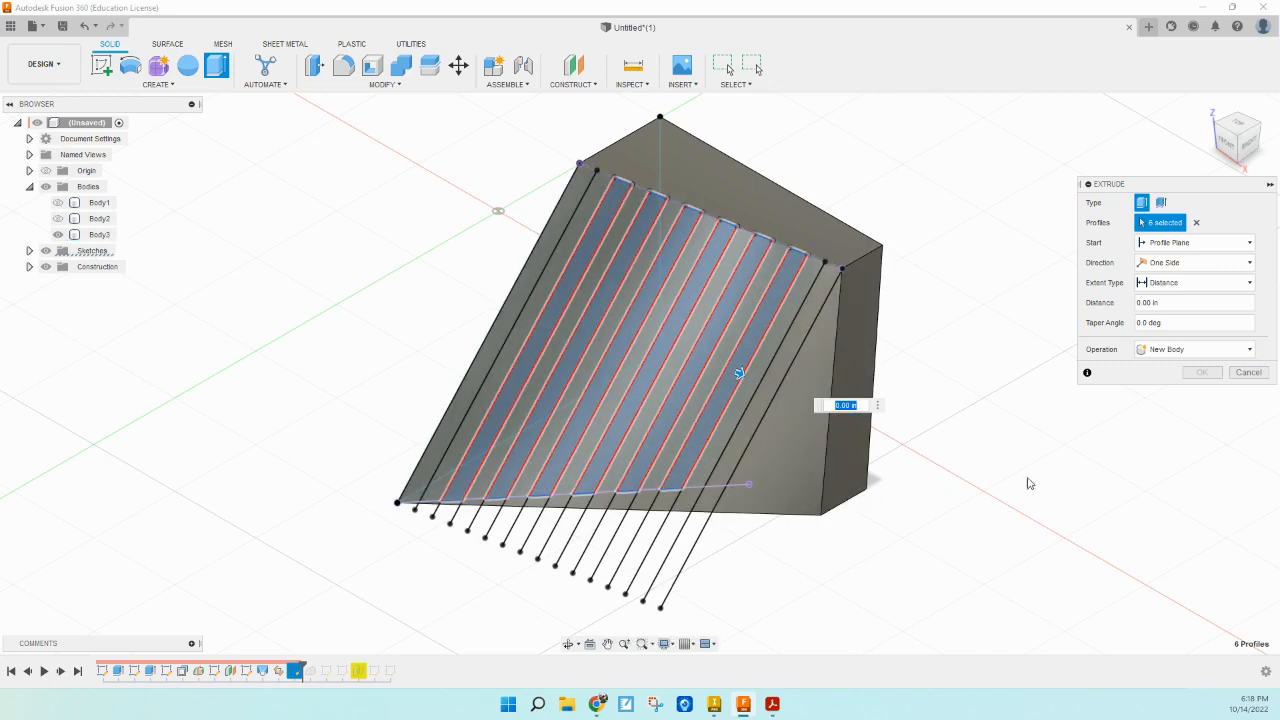
click(1249, 372)
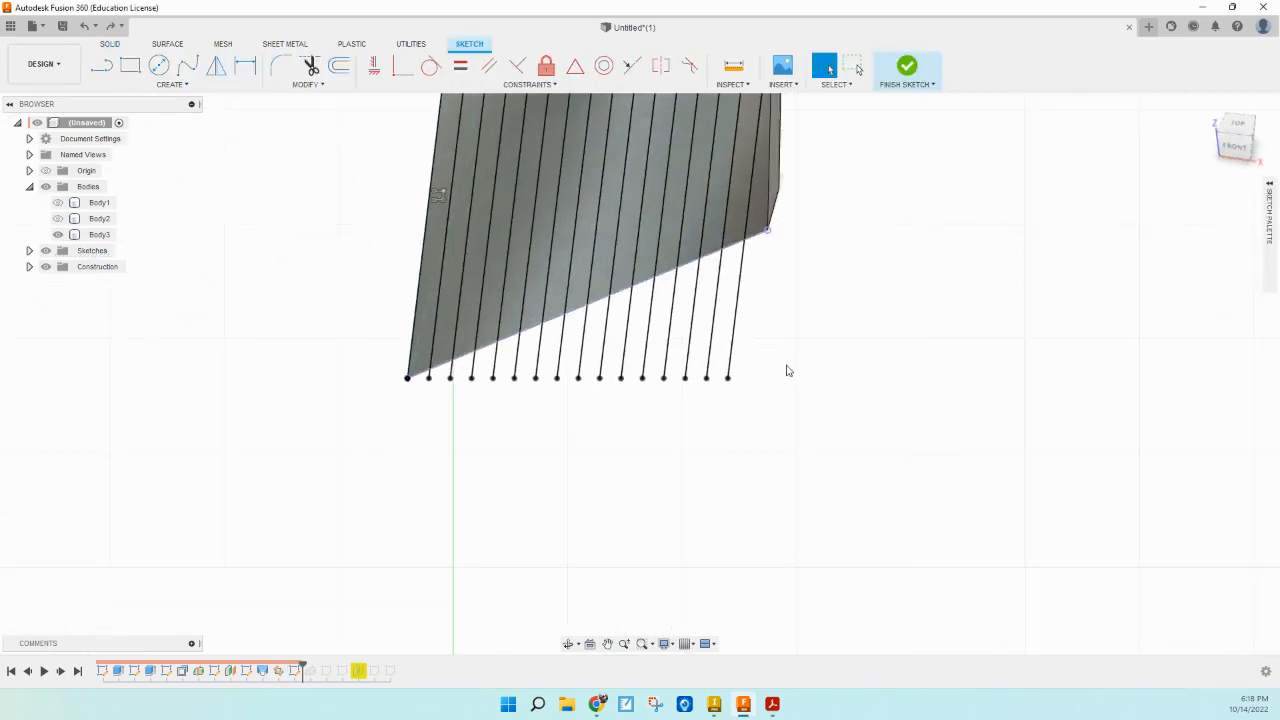
Step: Undo the 16-line rectangular pattern in the slanted face's sketch
key(ctrl+z)
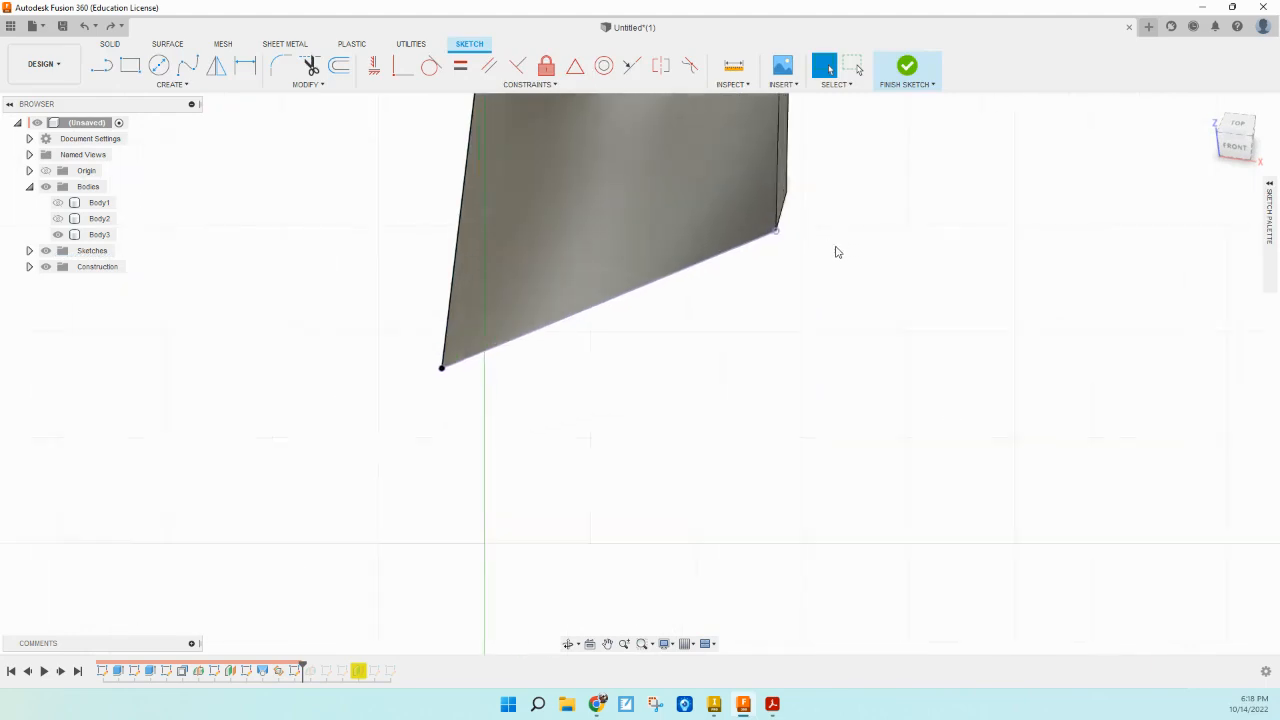
click(607, 643)
drag(748, 378, 716, 573)
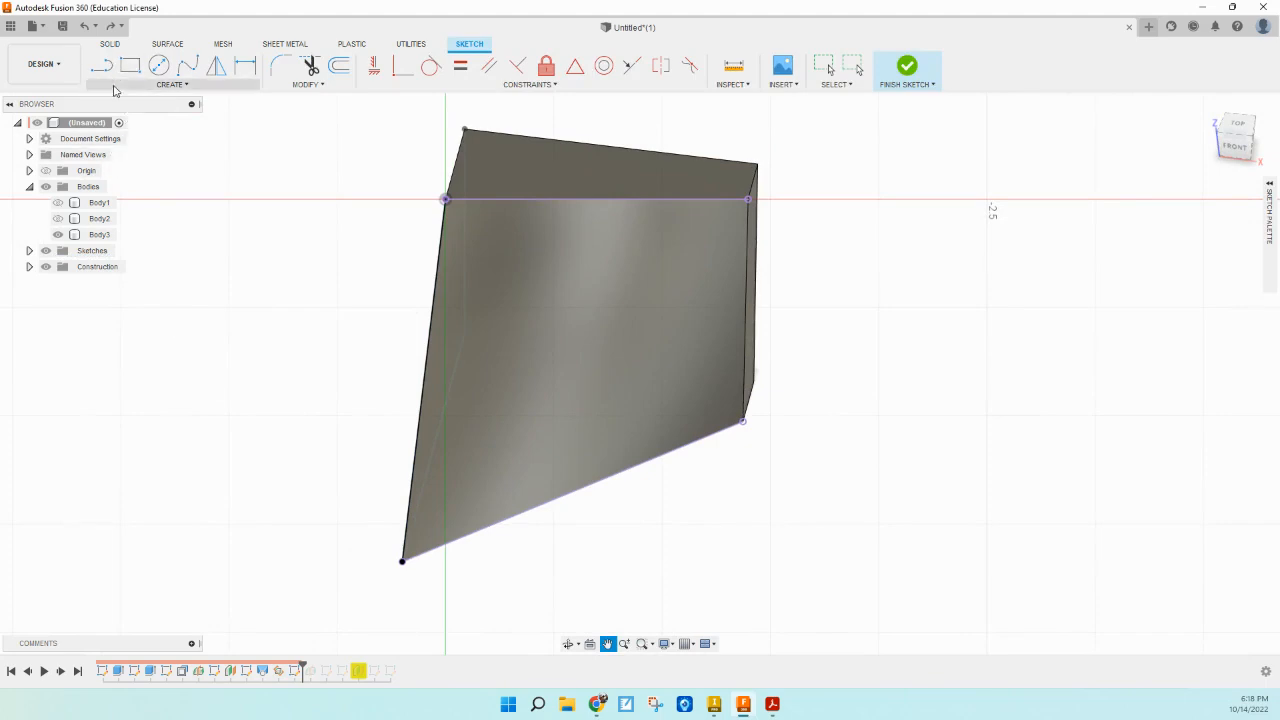
Step: Create a rectangular pattern of the sloped sketch line across the slanted face with 17 lines over a distance of -1.4 in
click(103, 70)
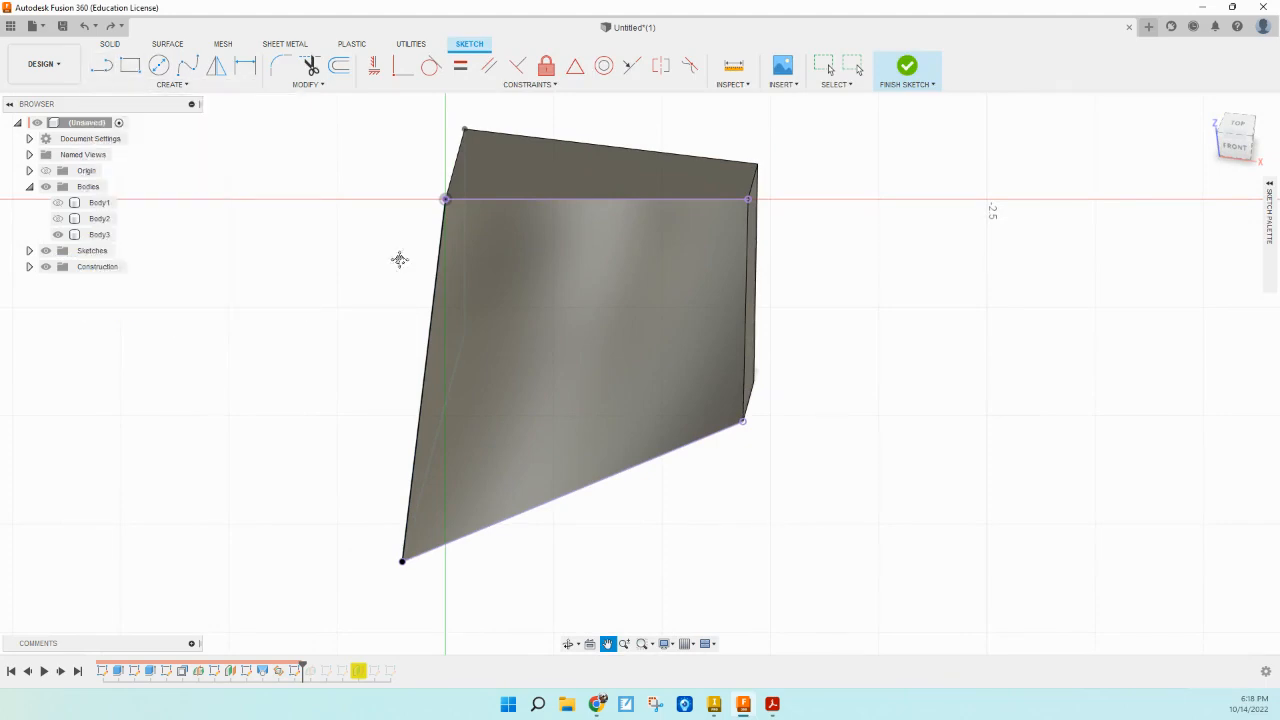
click(168, 84)
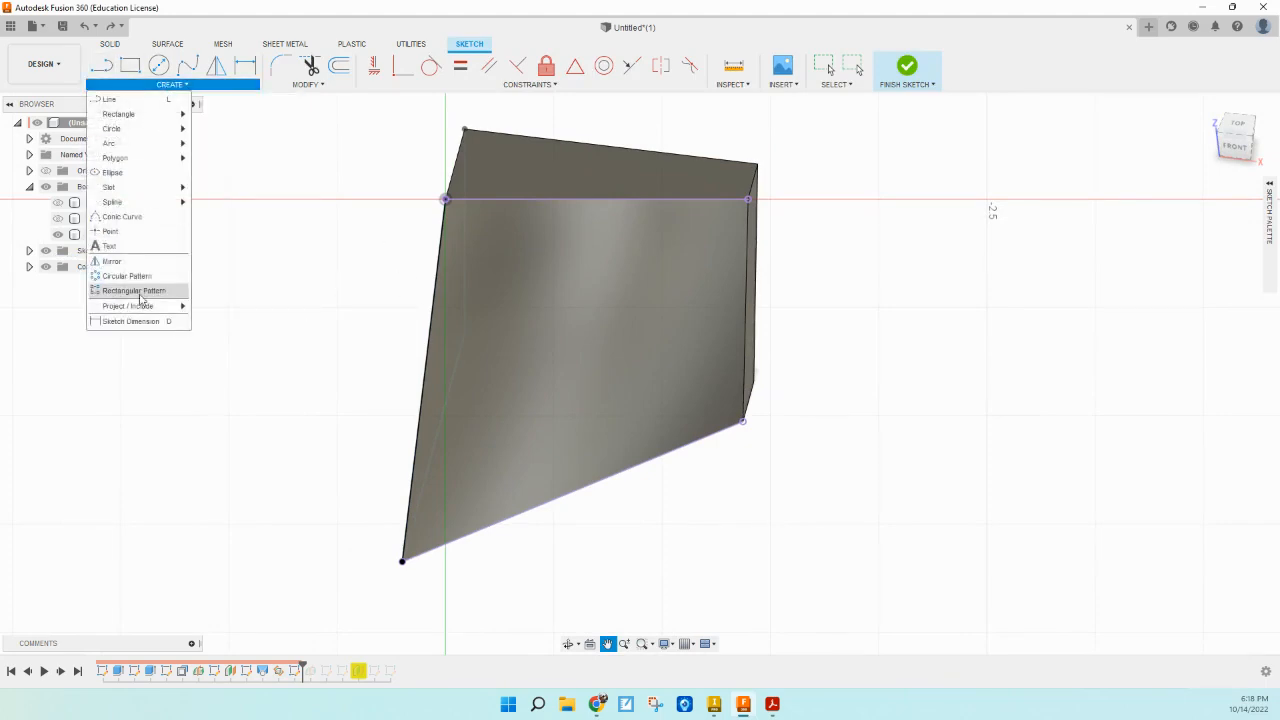
click(137, 290)
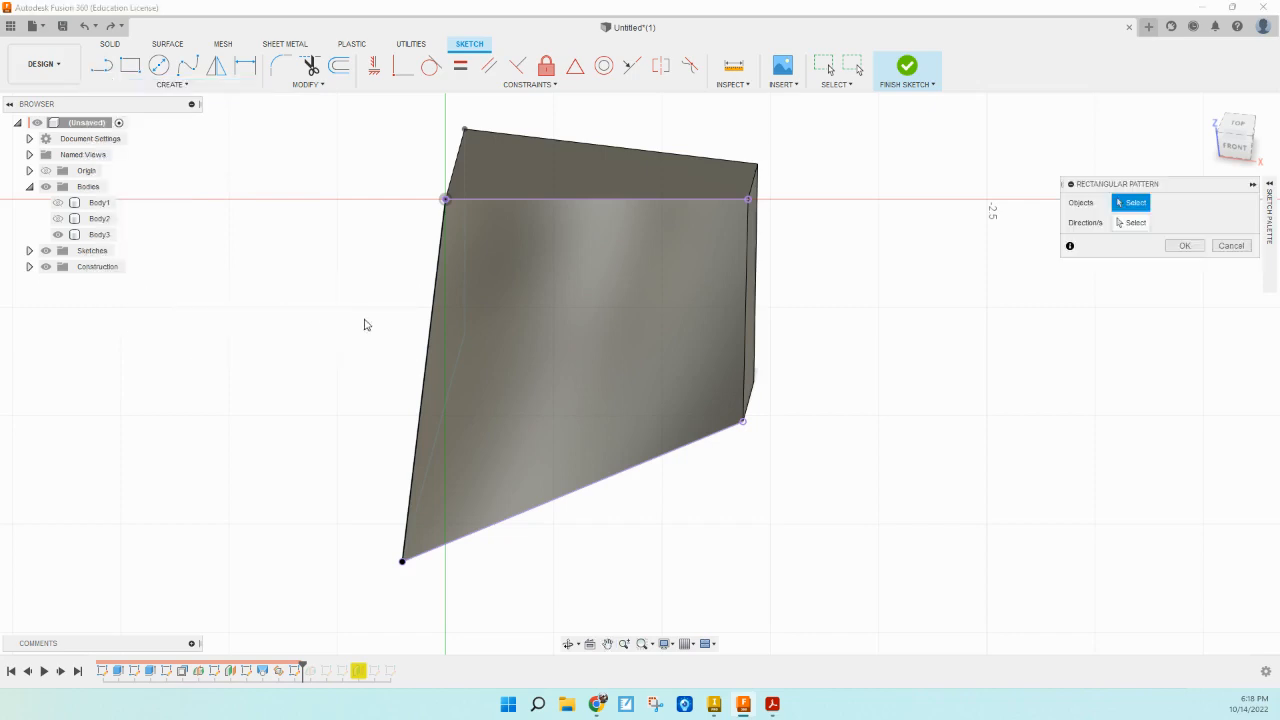
click(430, 337)
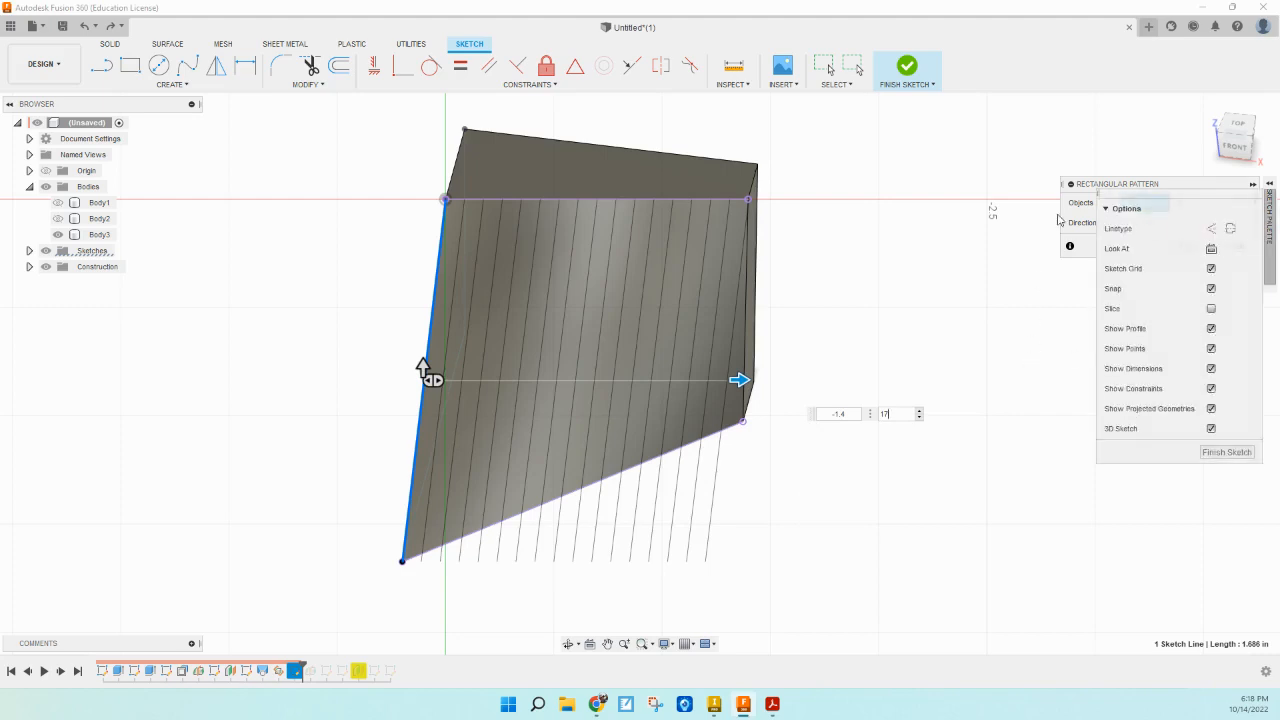
click(1185, 245)
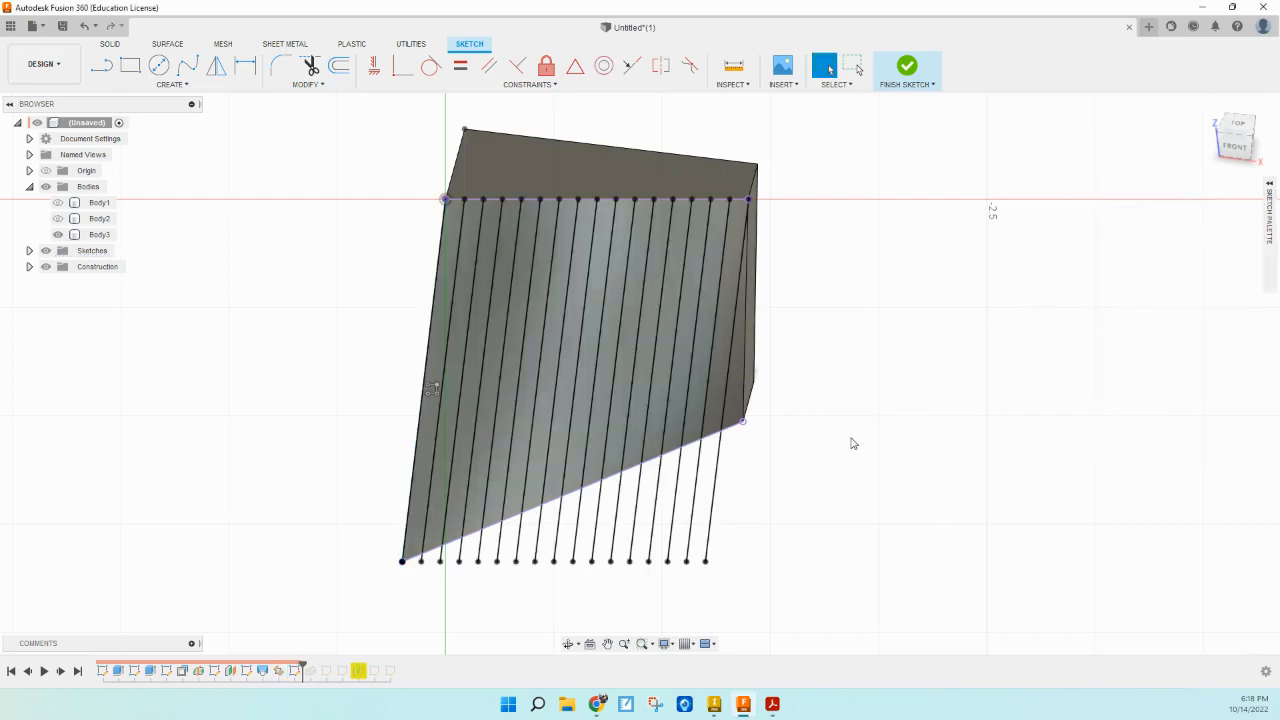
Step: Project the slanted face's right side edge into the sketch and finish the sketch
click(748, 362)
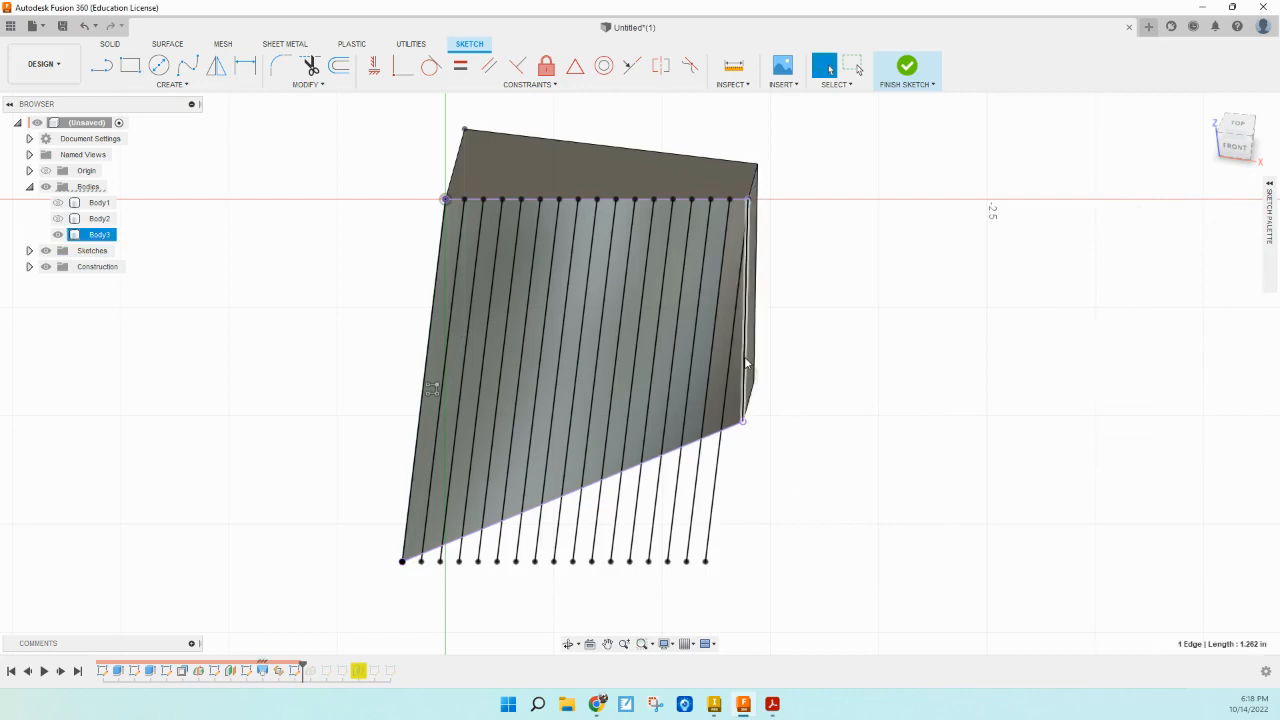
click(171, 84)
mouse_move(148, 313)
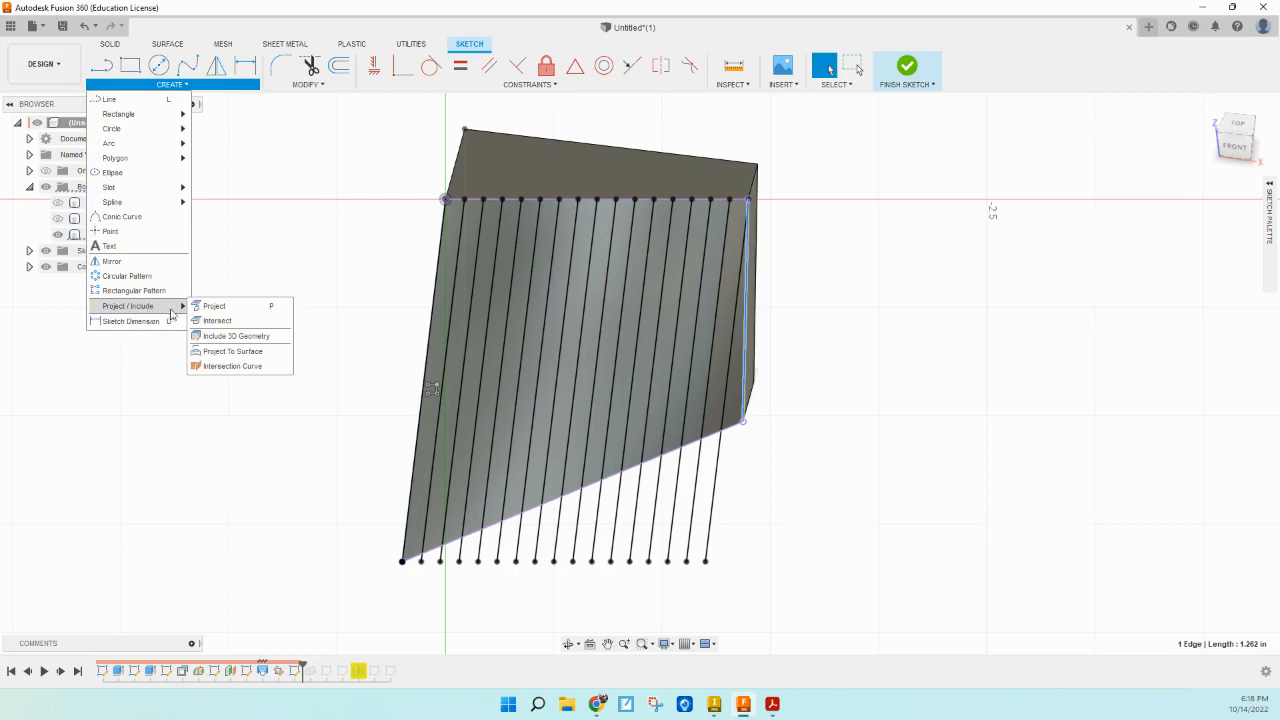
click(212, 306)
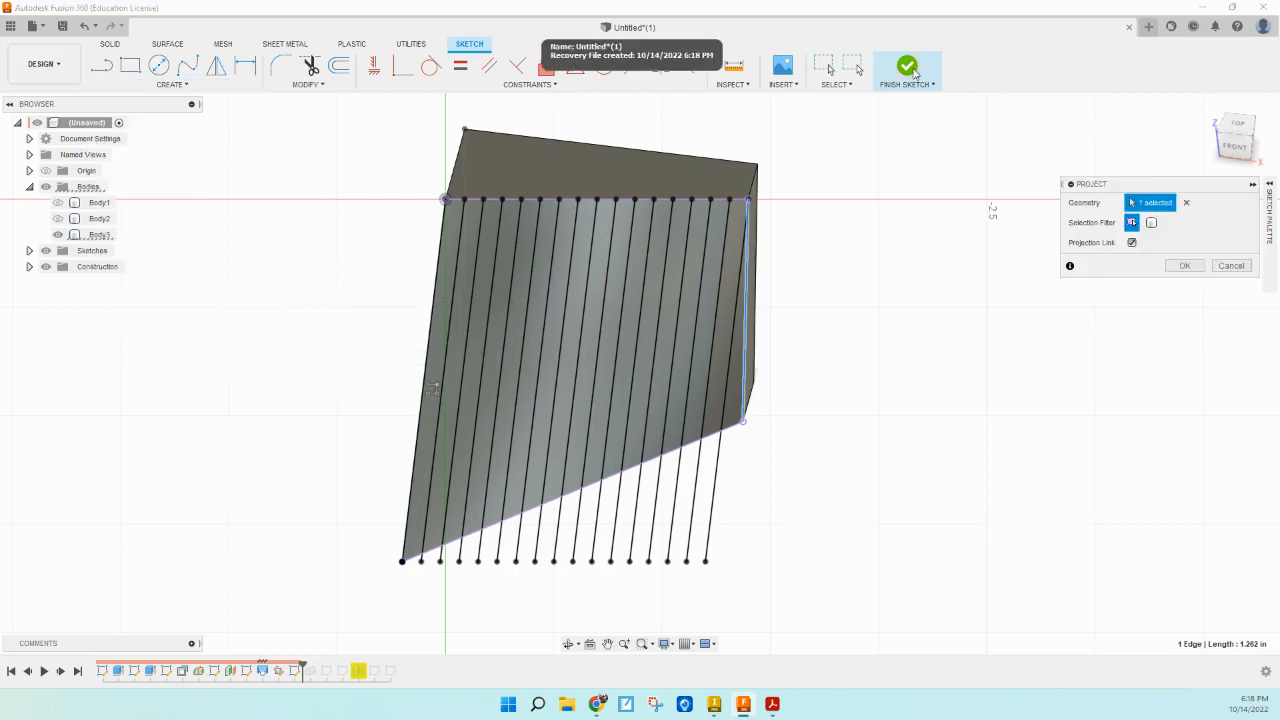
click(907, 68)
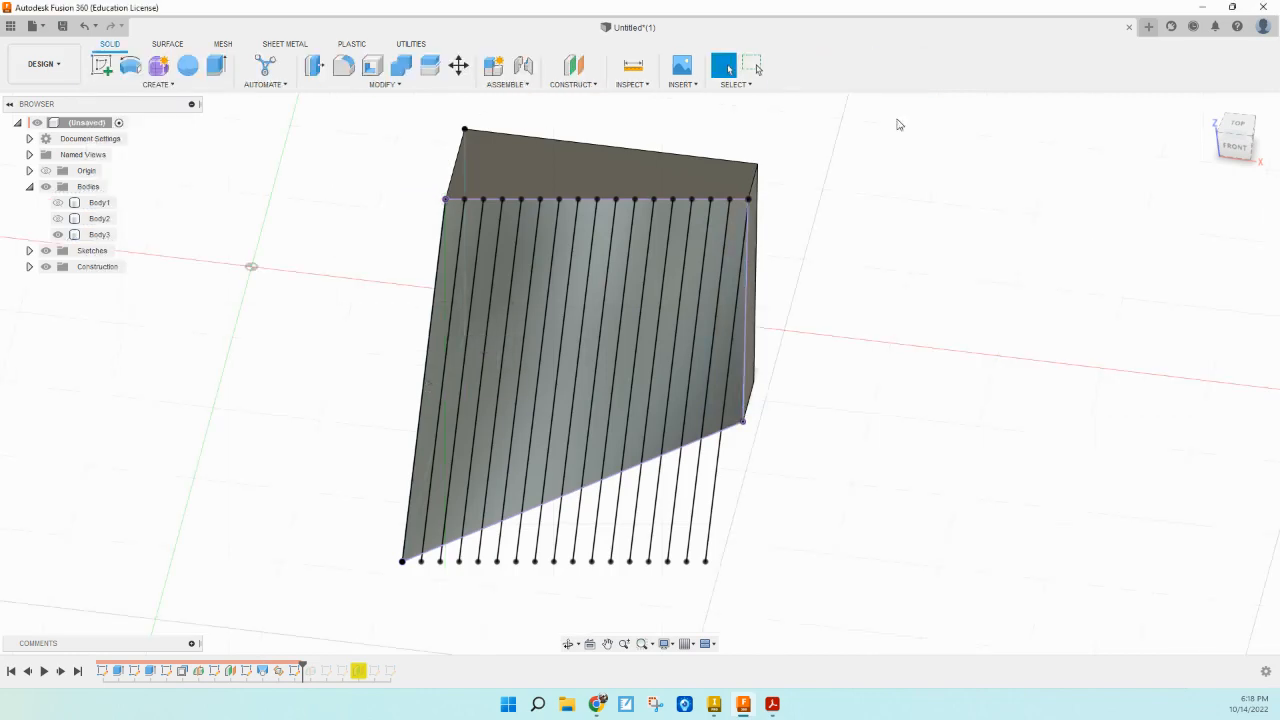
Step: Start an extrusion of the seven alternating strip profiles on the slanted face, beginning with the third strip
click(216, 66)
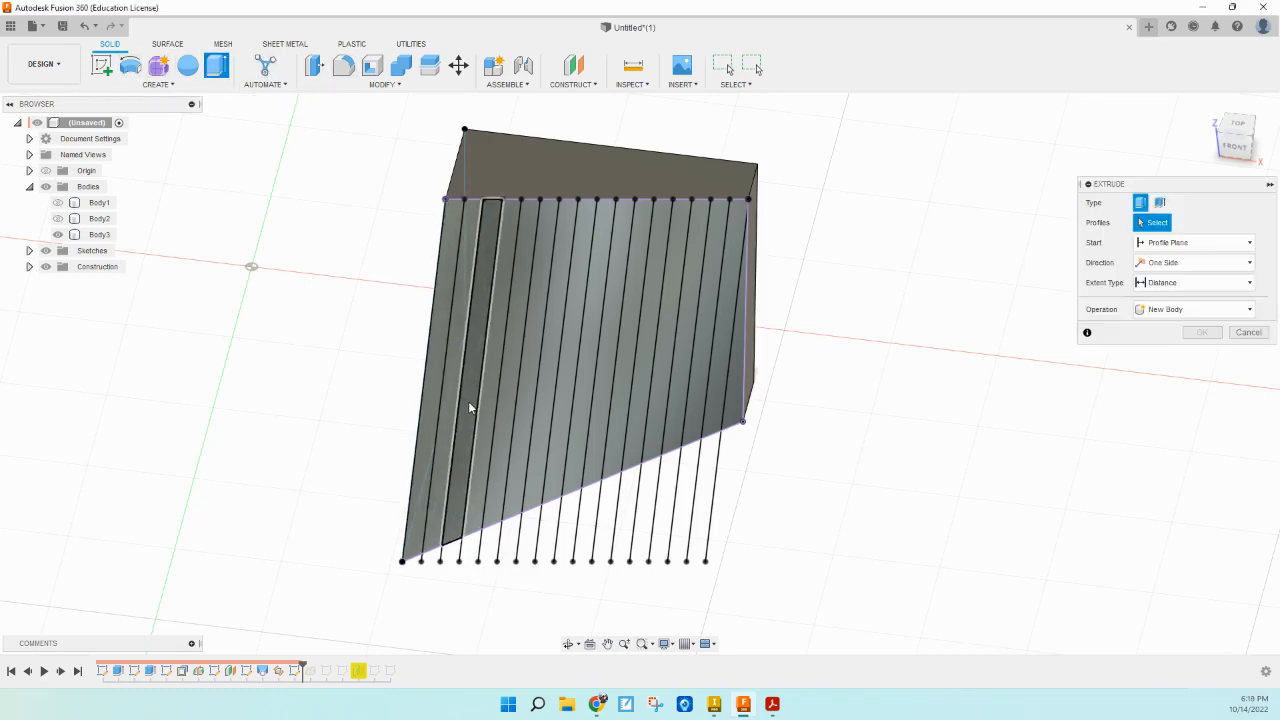
click(468, 401)
click(527, 425)
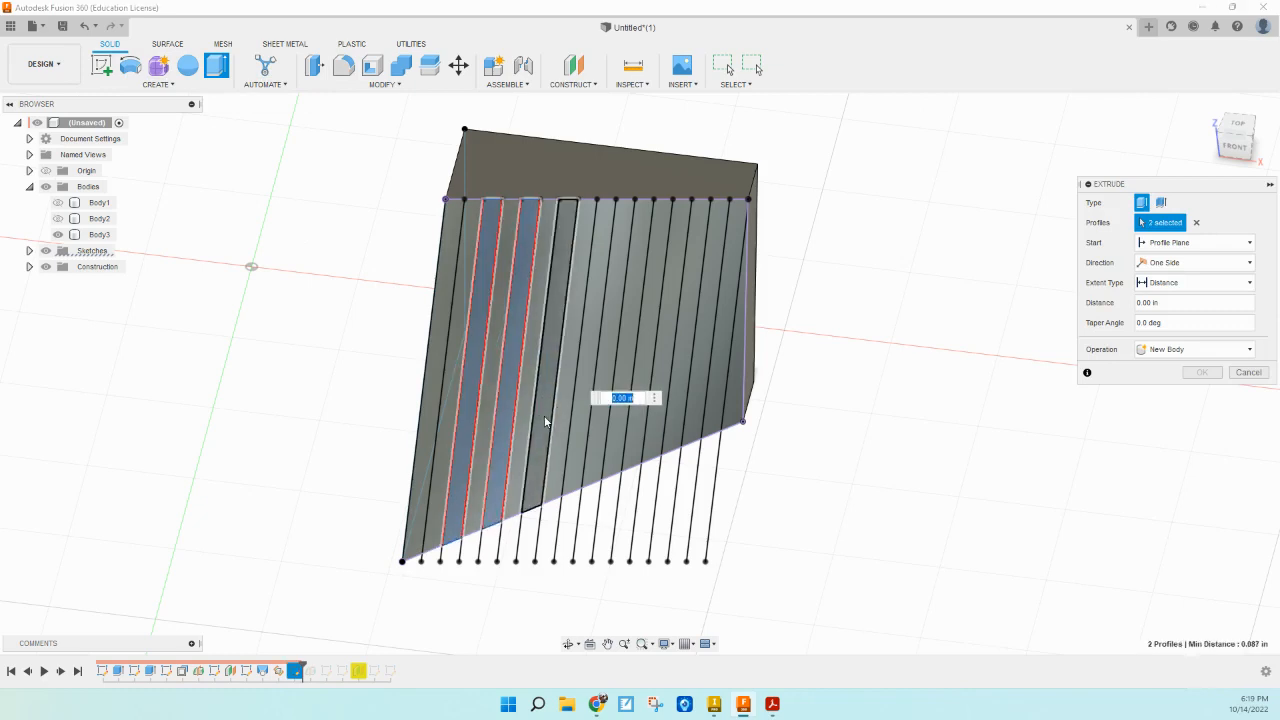
click(560, 421)
click(574, 418)
click(612, 416)
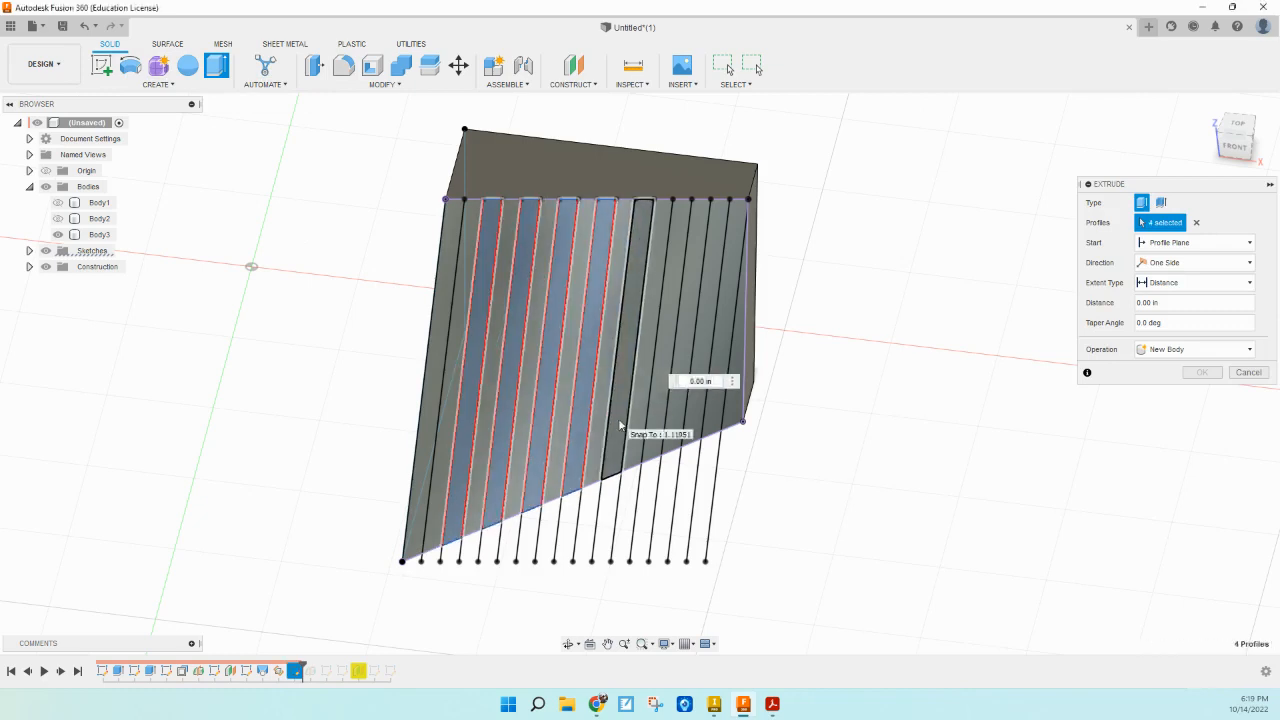
click(652, 428)
click(691, 429)
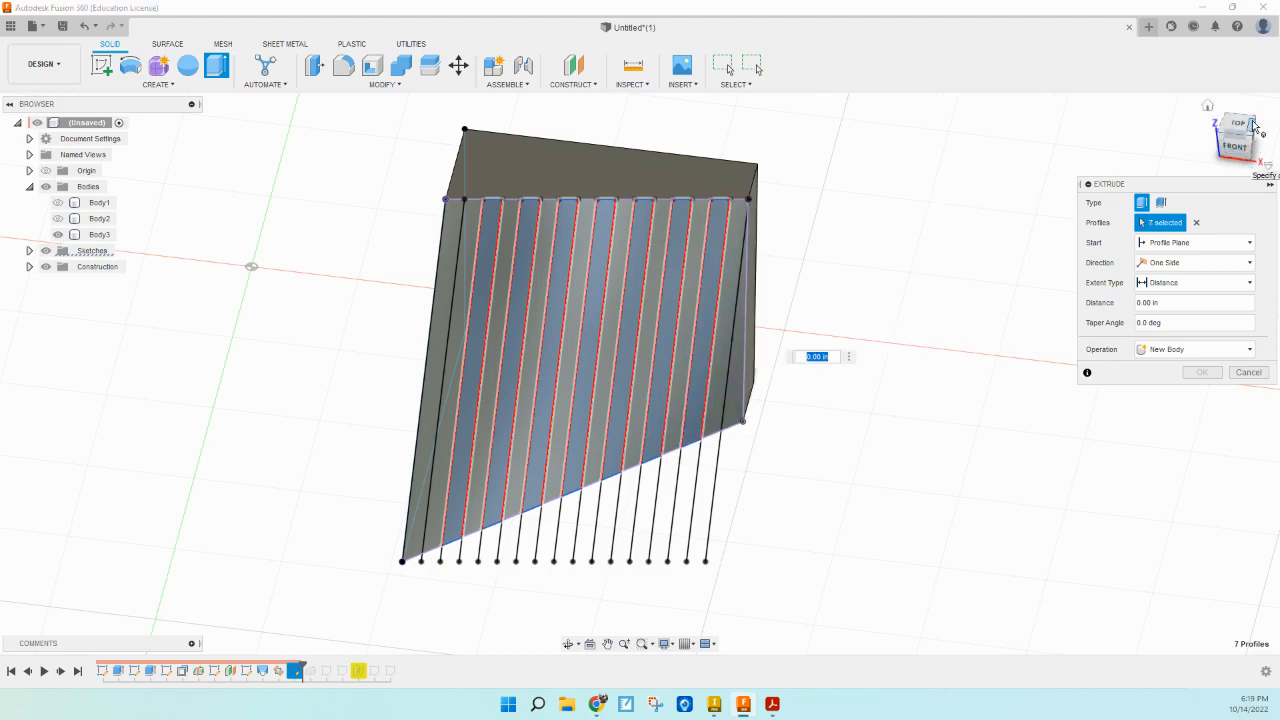
Step: Set the strip extrusion to cut into the body with a distance of 2 in
mouse_move(1000, 375)
shift+middle_down()
mouse_move(740, 402)
mouse_move(725, 415)
shift+middle_up()
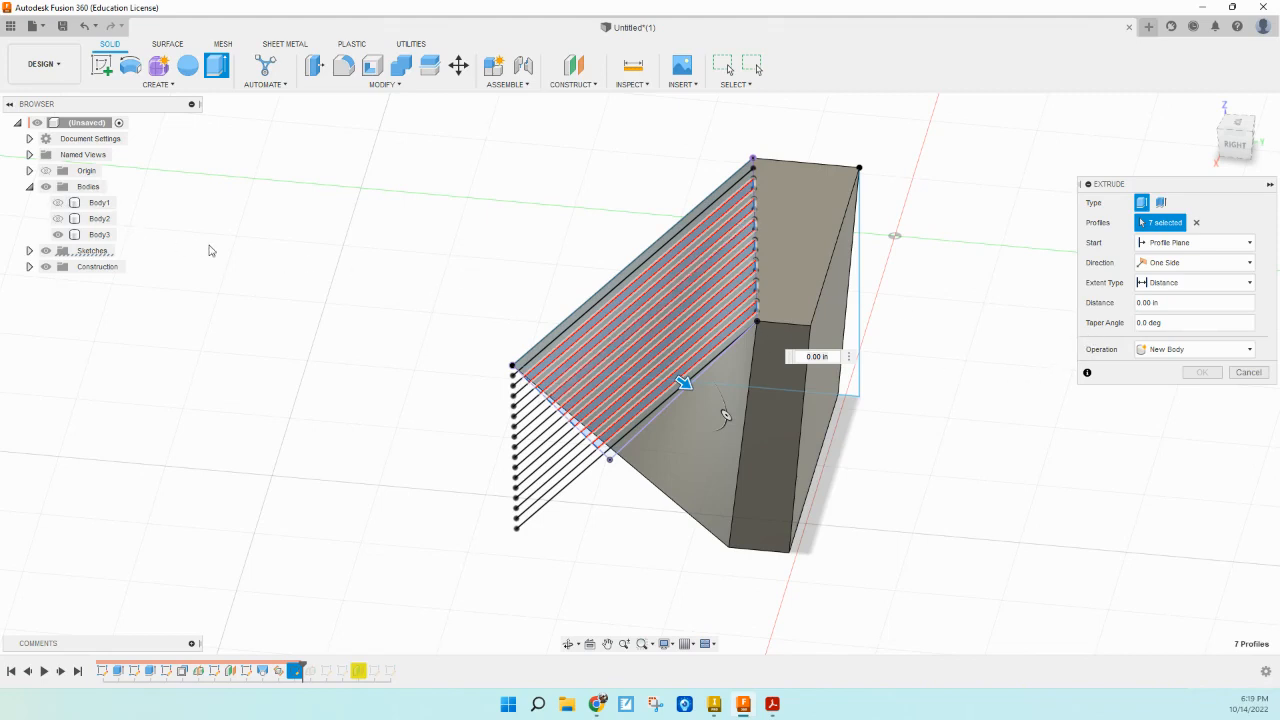
click(1186, 349)
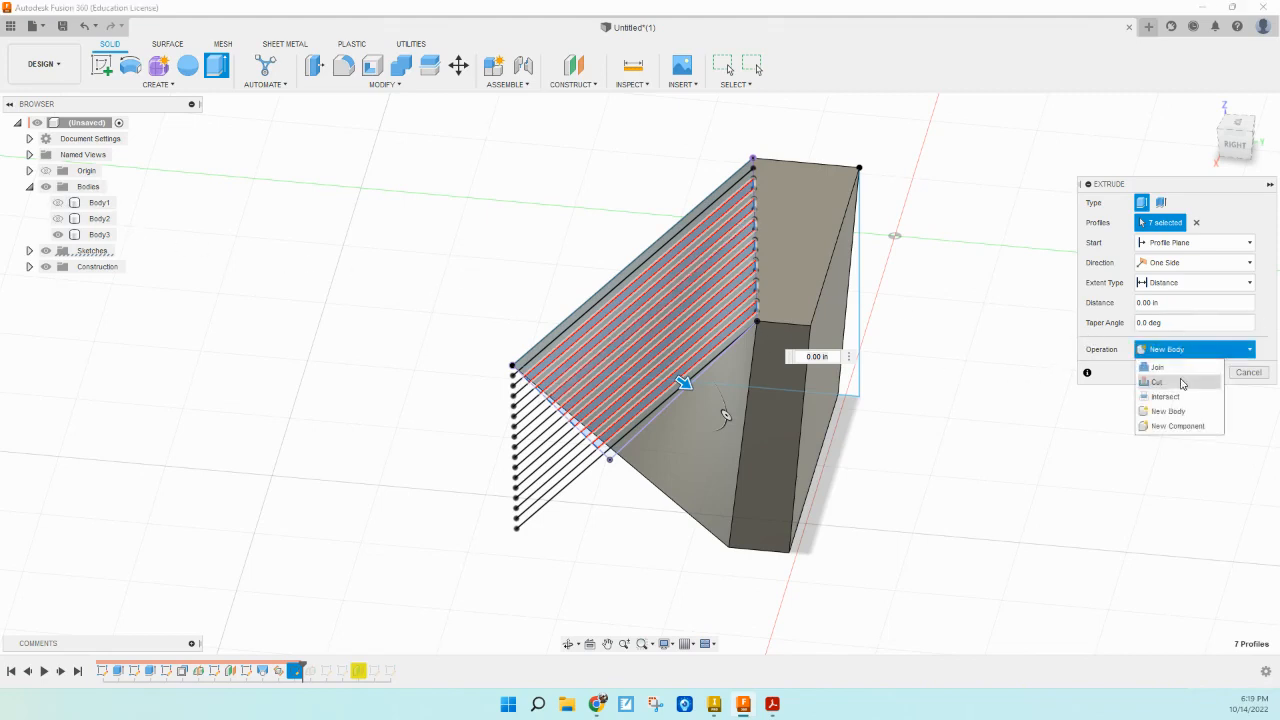
click(1180, 384)
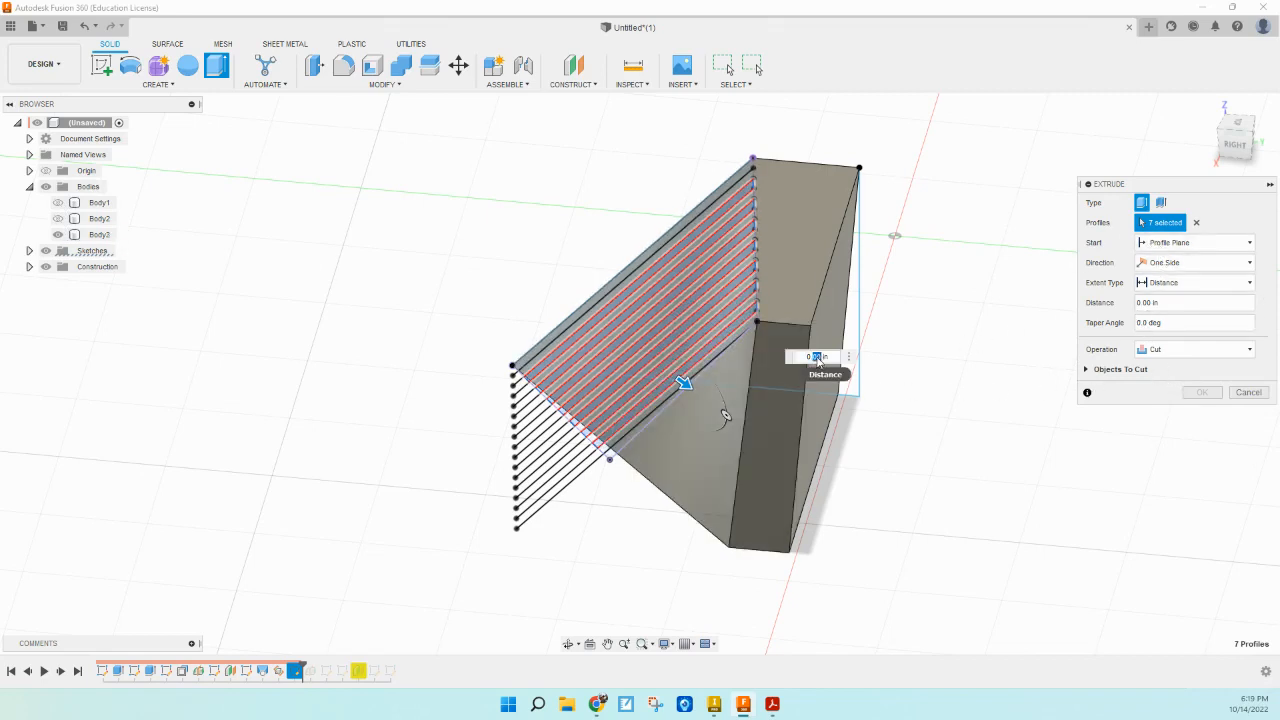
click(817, 358)
text(2)
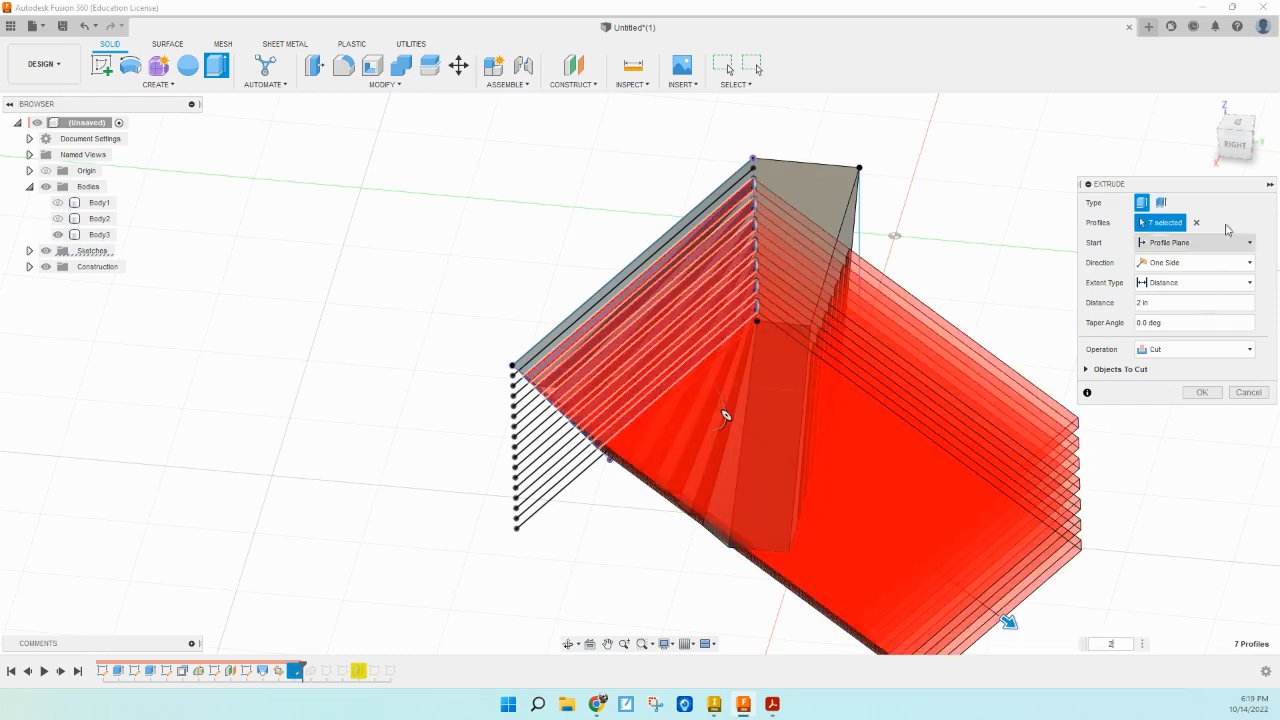
Step: Display Body1 and Body2 to check them against the cut preview, and hide both bodies again
drag(1238, 149, 1201, 140)
mouse_move(712, 428)
shift+middle_down()
mouse_move(680, 437)
mouse_move(710, 414)
shift+middle_up()
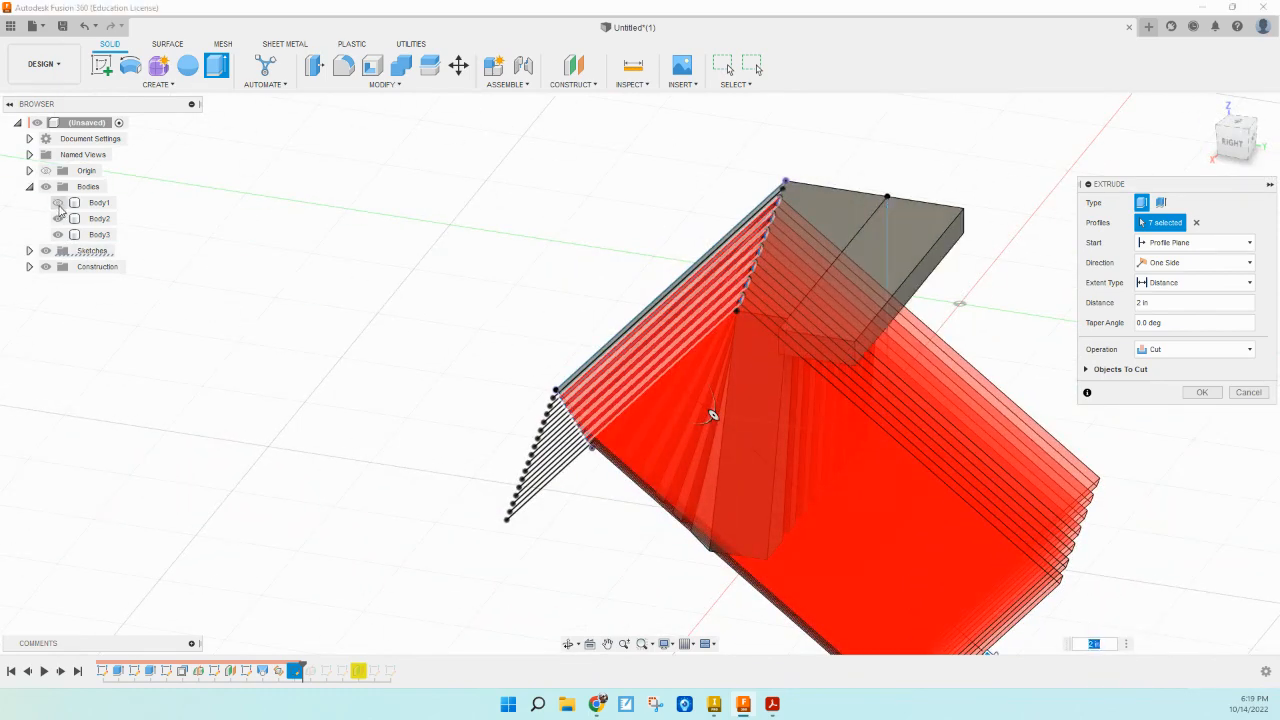
click(57, 202)
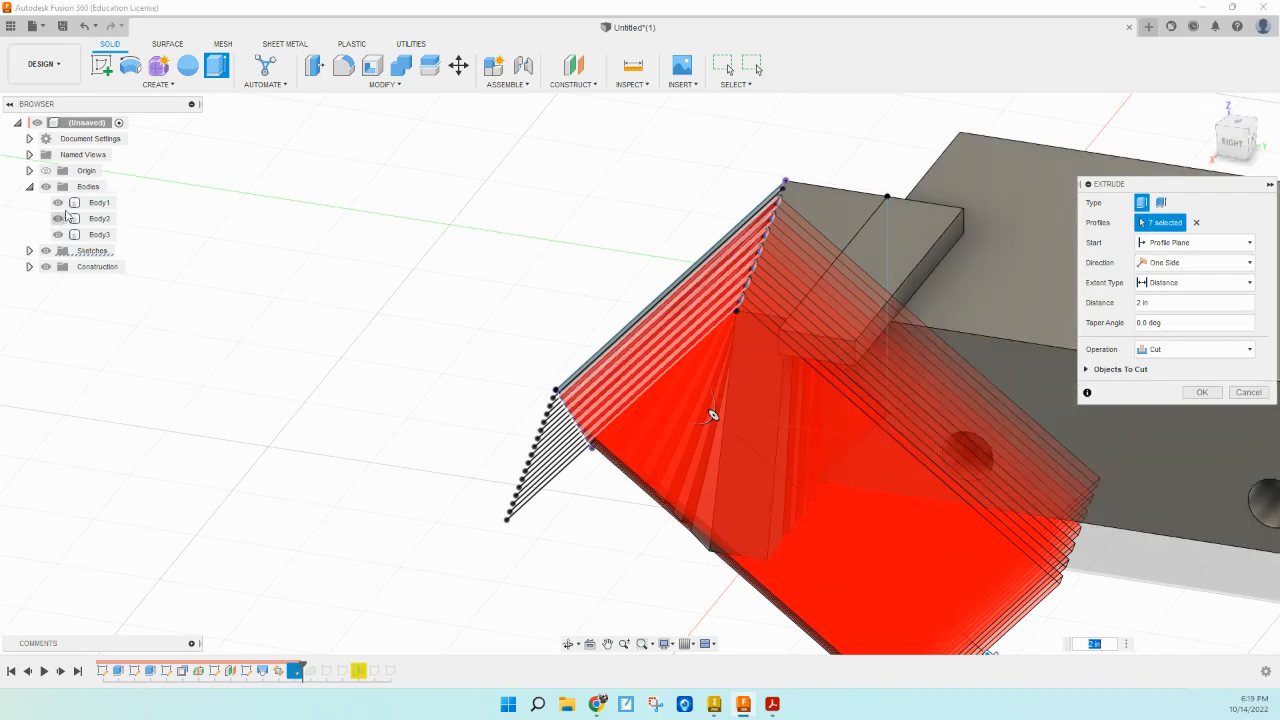
click(57, 202)
click(57, 218)
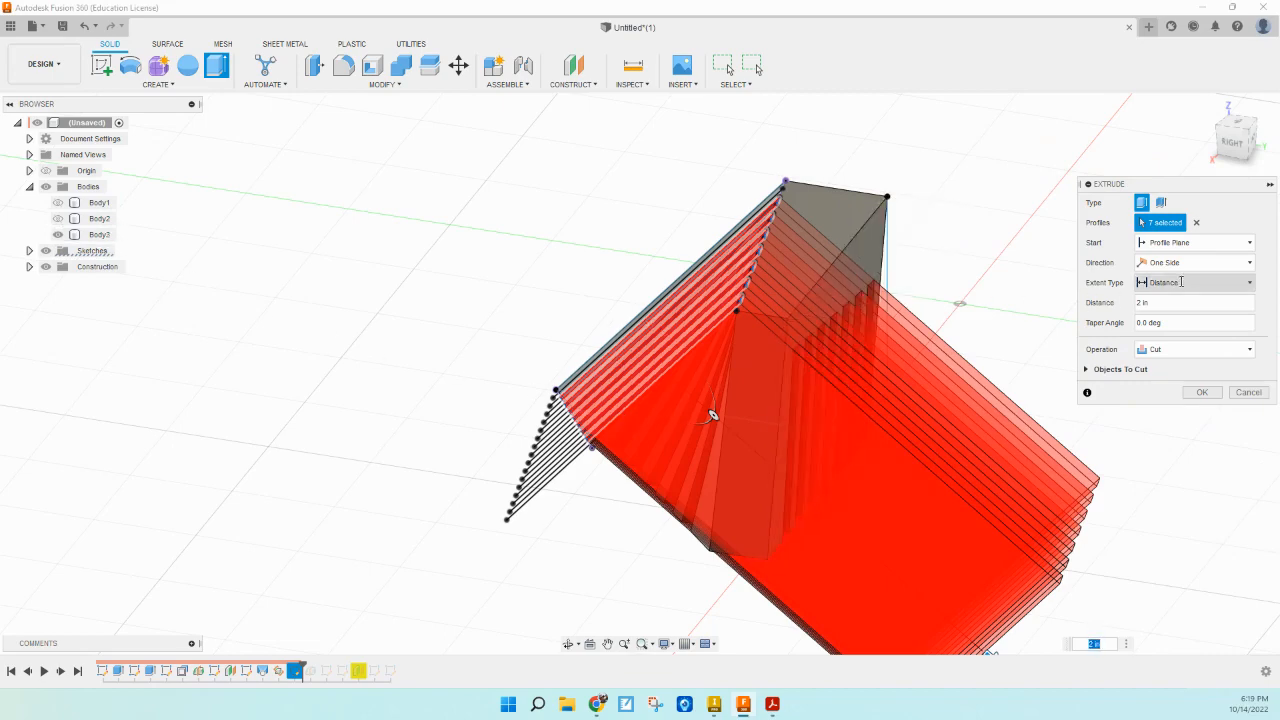
Step: Change the cut's extent to To Object, ending at Body3's flat back face, and finish the extrusion
click(1181, 282)
click(1170, 316)
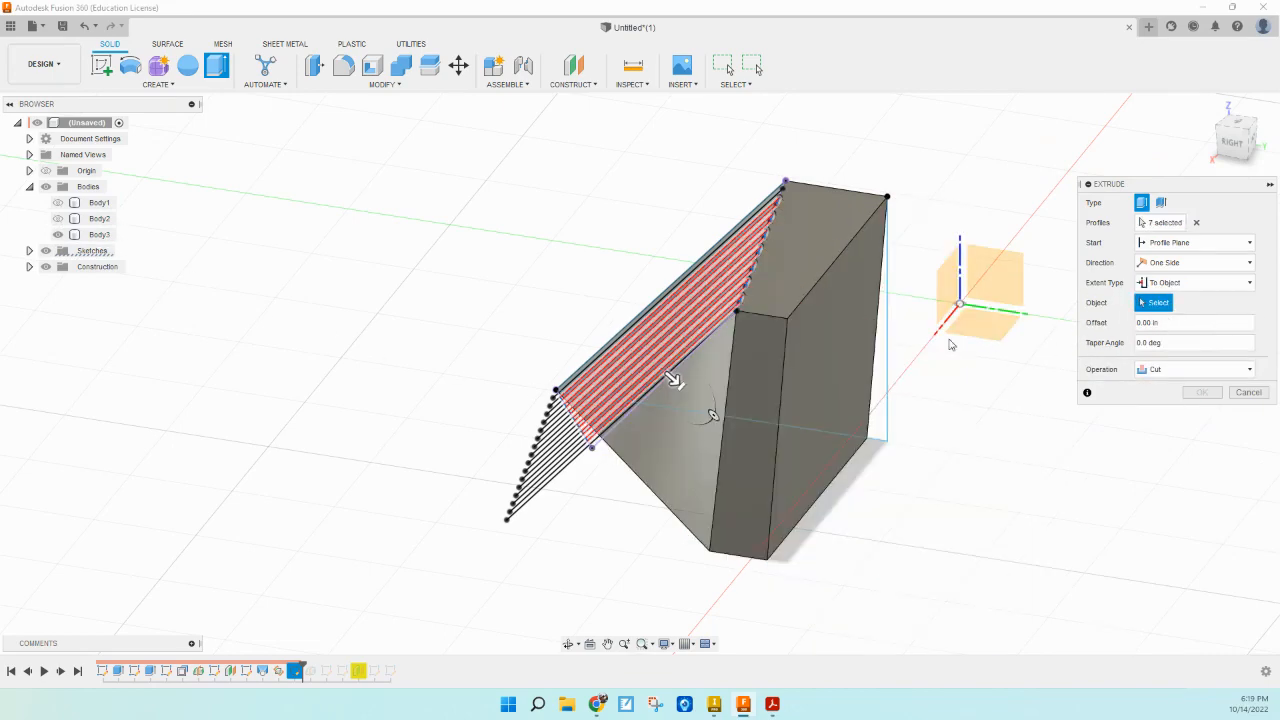
click(835, 349)
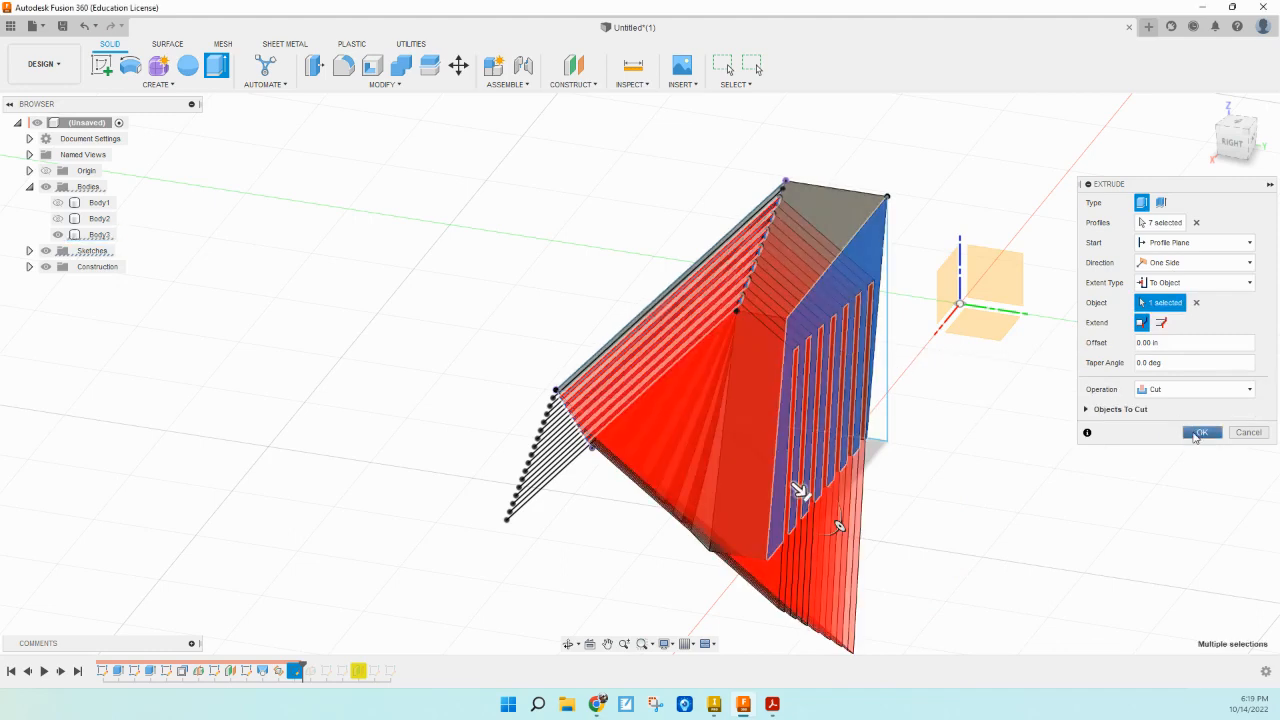
click(1200, 432)
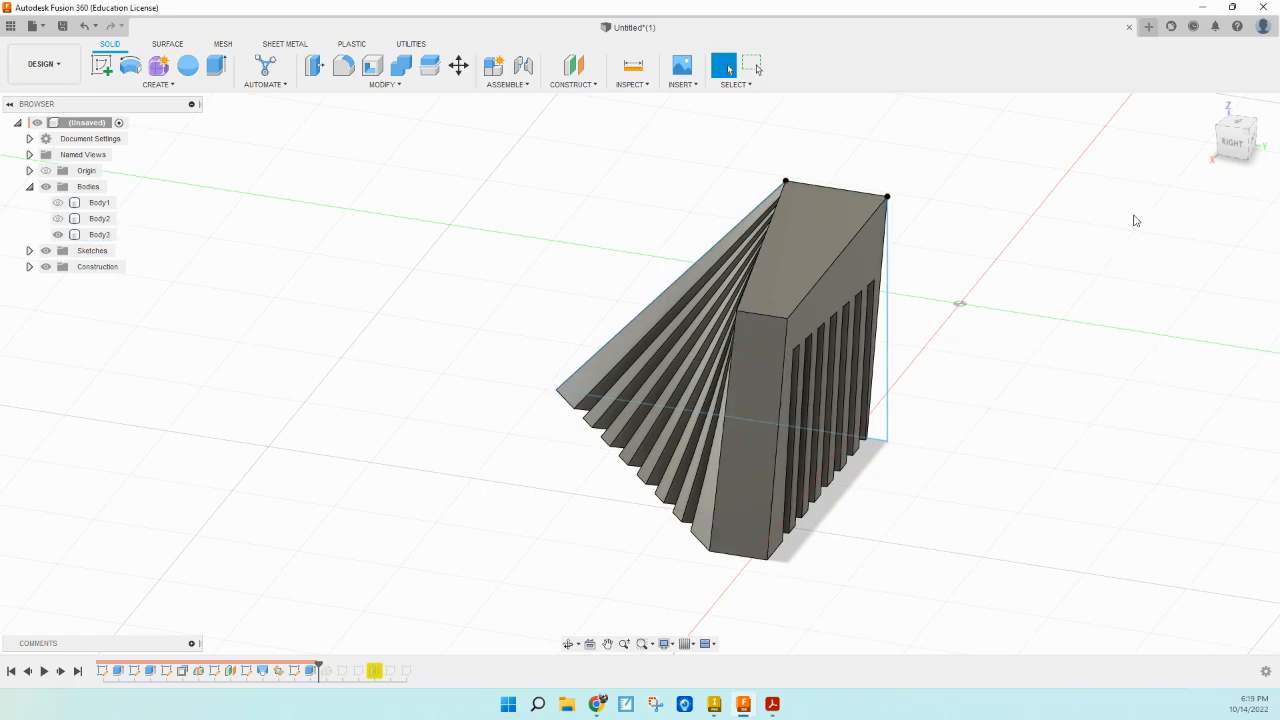
Step: Mirror the slotted Body3 as a body across its flat side face at the tall slanted edge, using the Join operation
click(1207, 106)
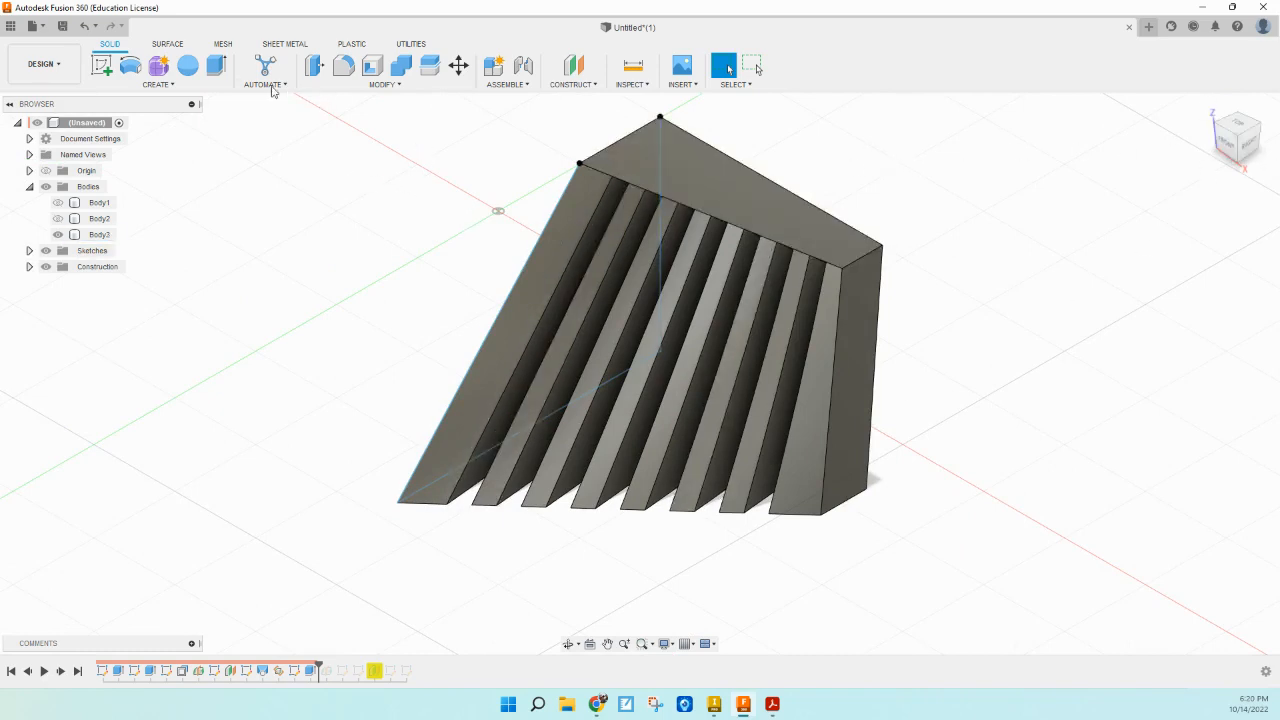
click(1219, 131)
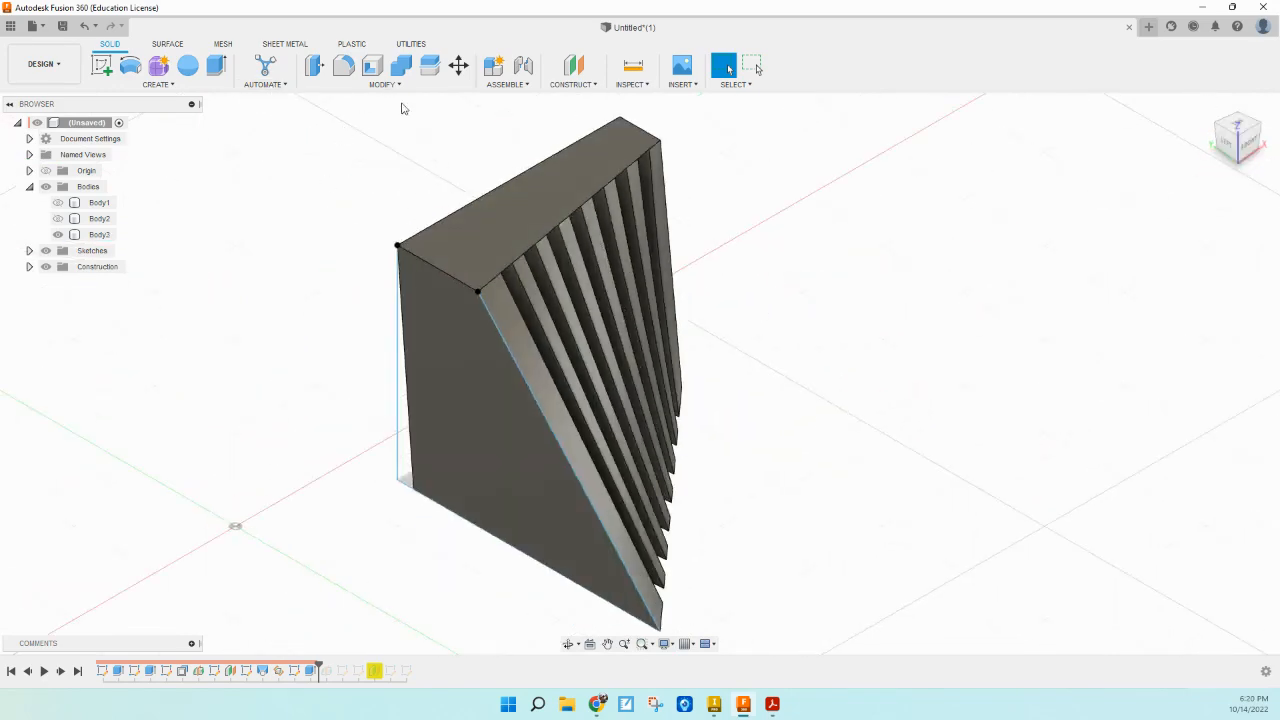
drag(760, 171, 618, 296)
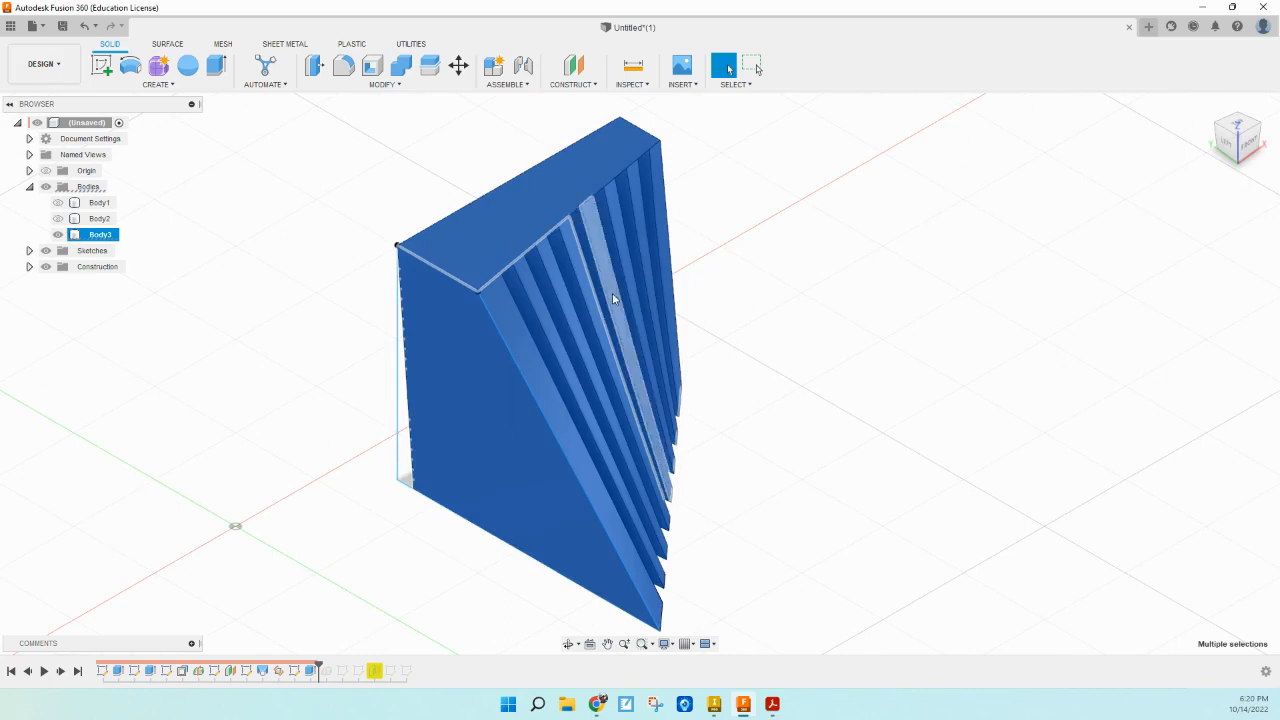
click(383, 84)
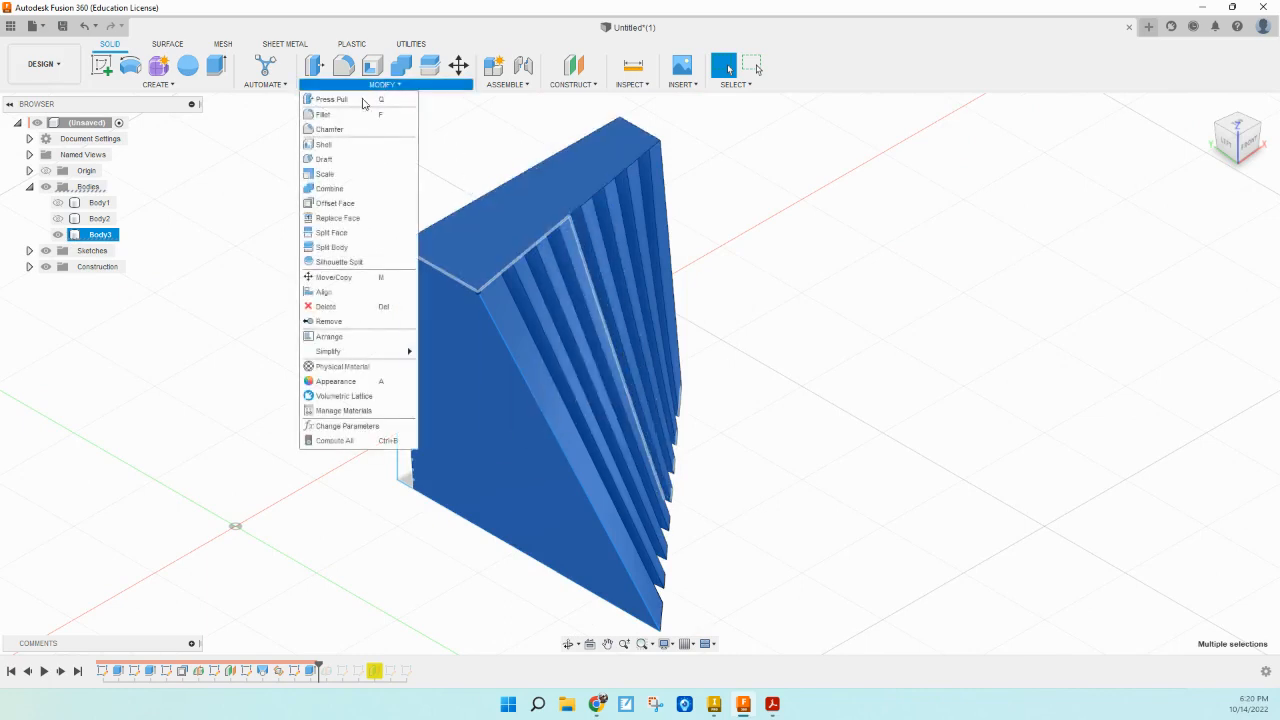
click(157, 84)
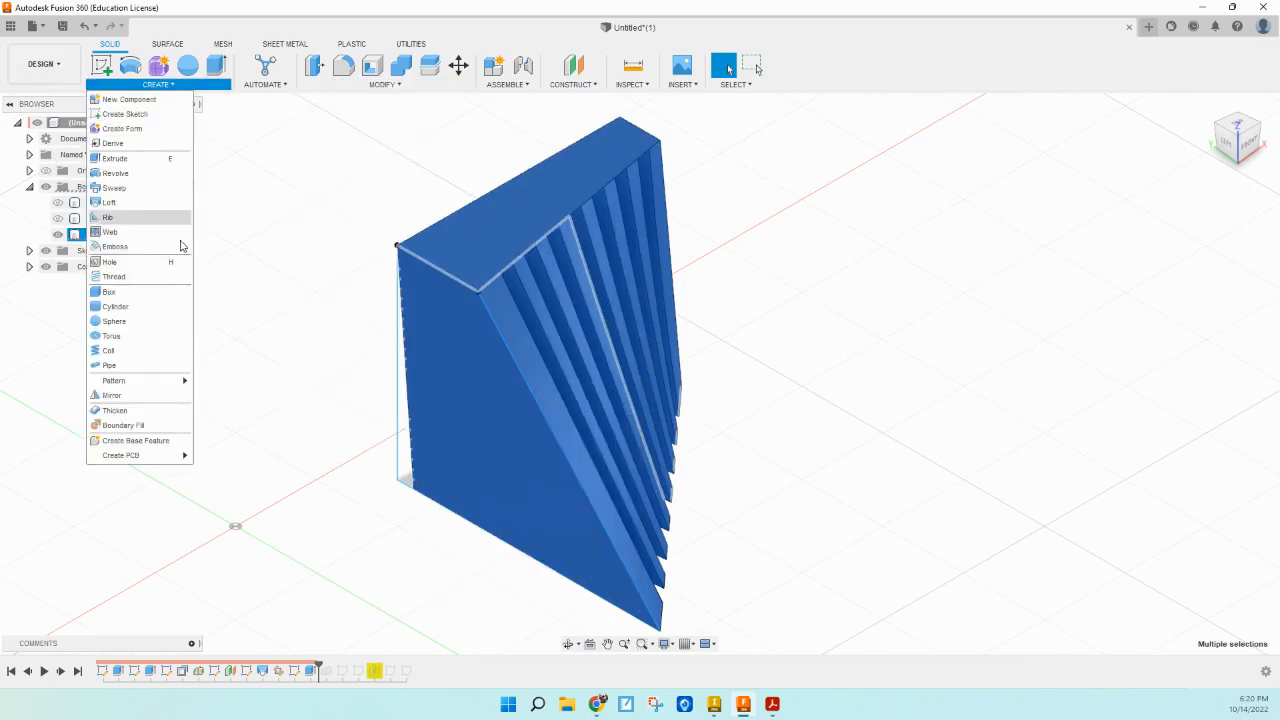
click(112, 396)
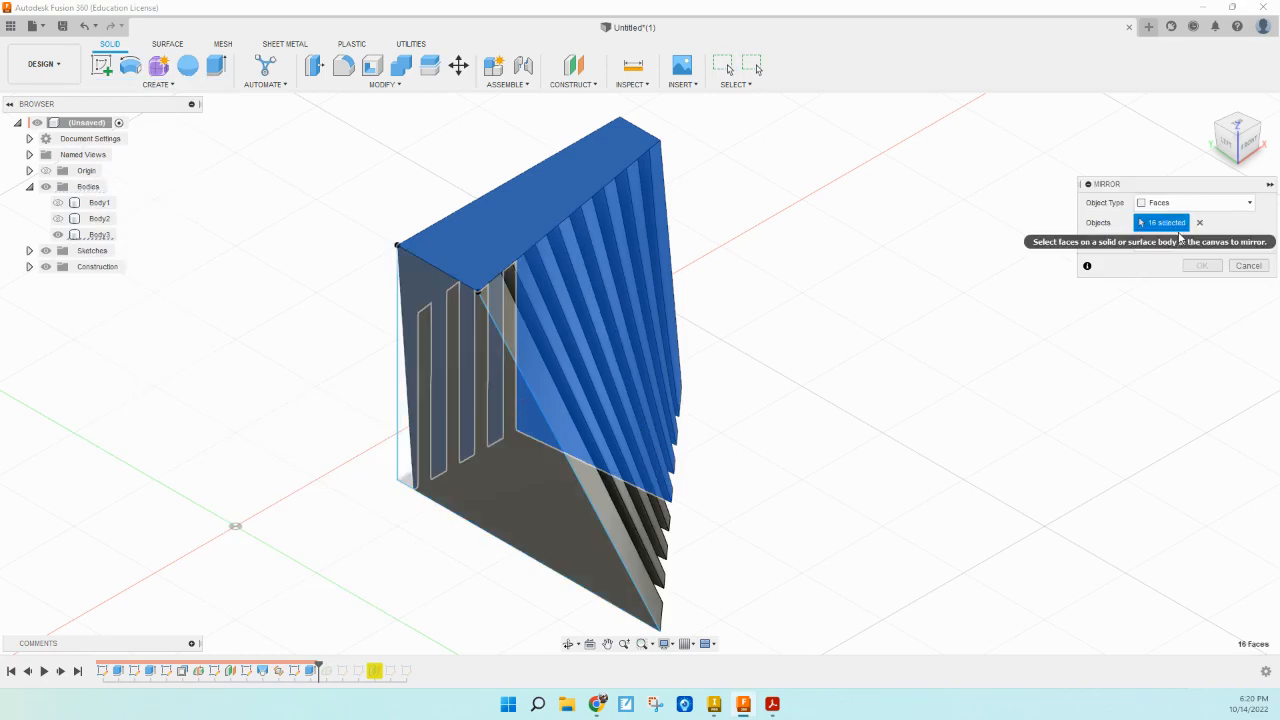
click(1190, 204)
click(1163, 222)
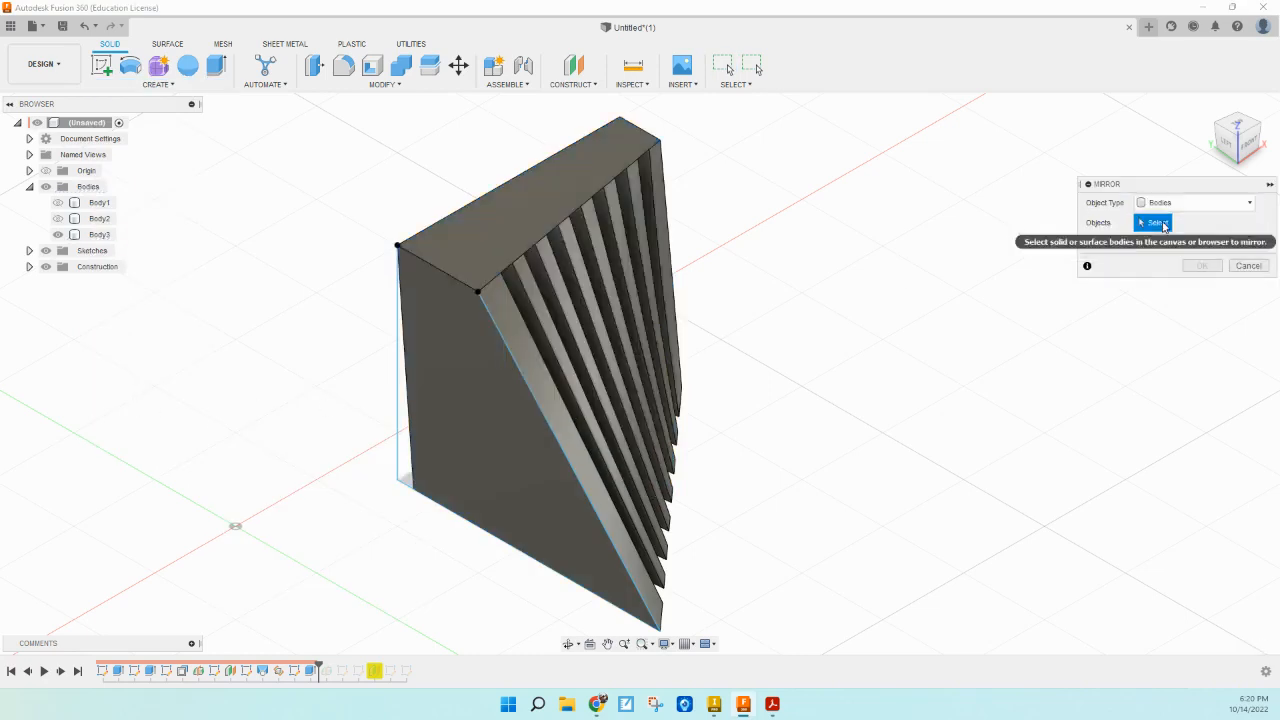
click(652, 290)
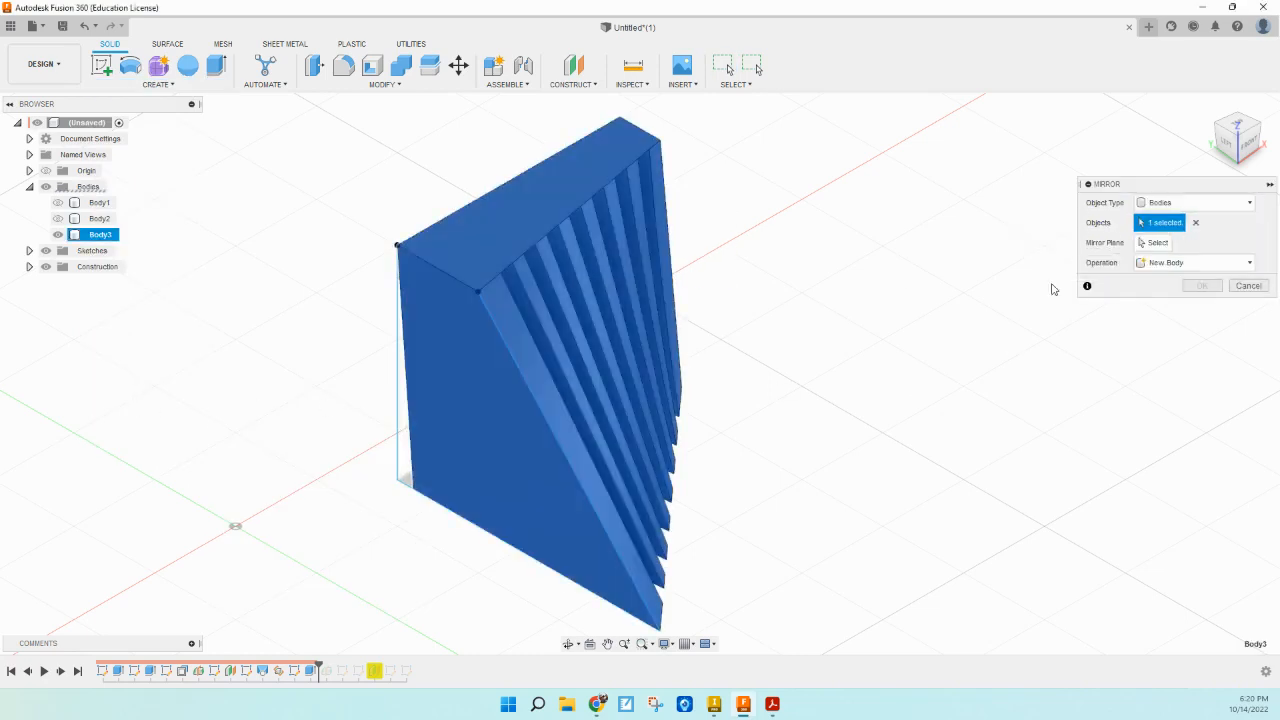
click(1157, 242)
click(505, 398)
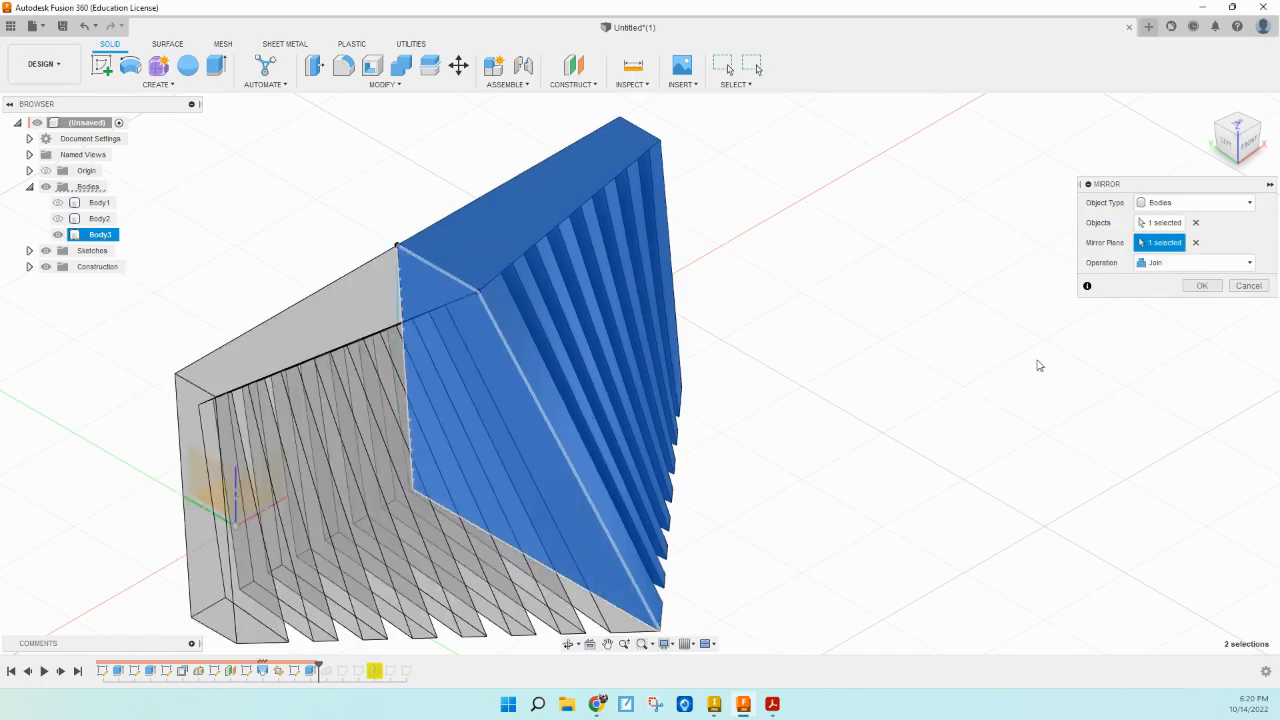
click(1199, 288)
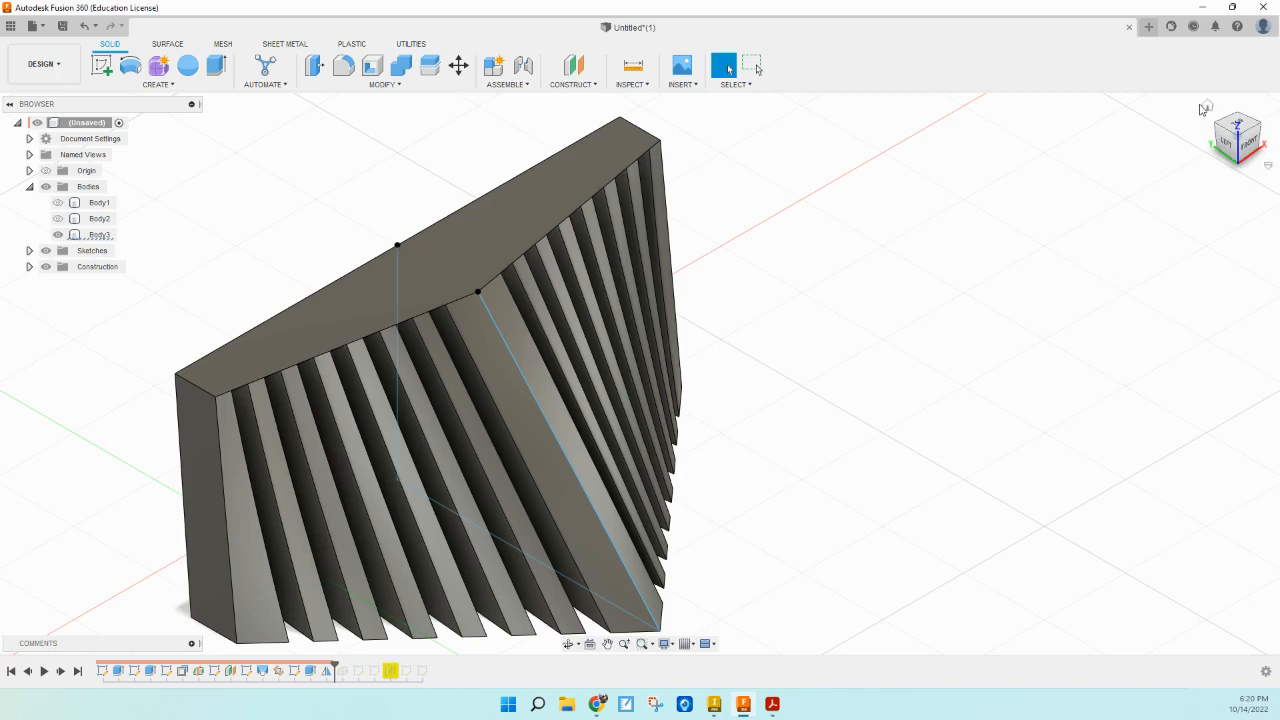
Step: Show Body2 and offset its end face at the middle so the bar spans the mirrored body's full length
click(1208, 107)
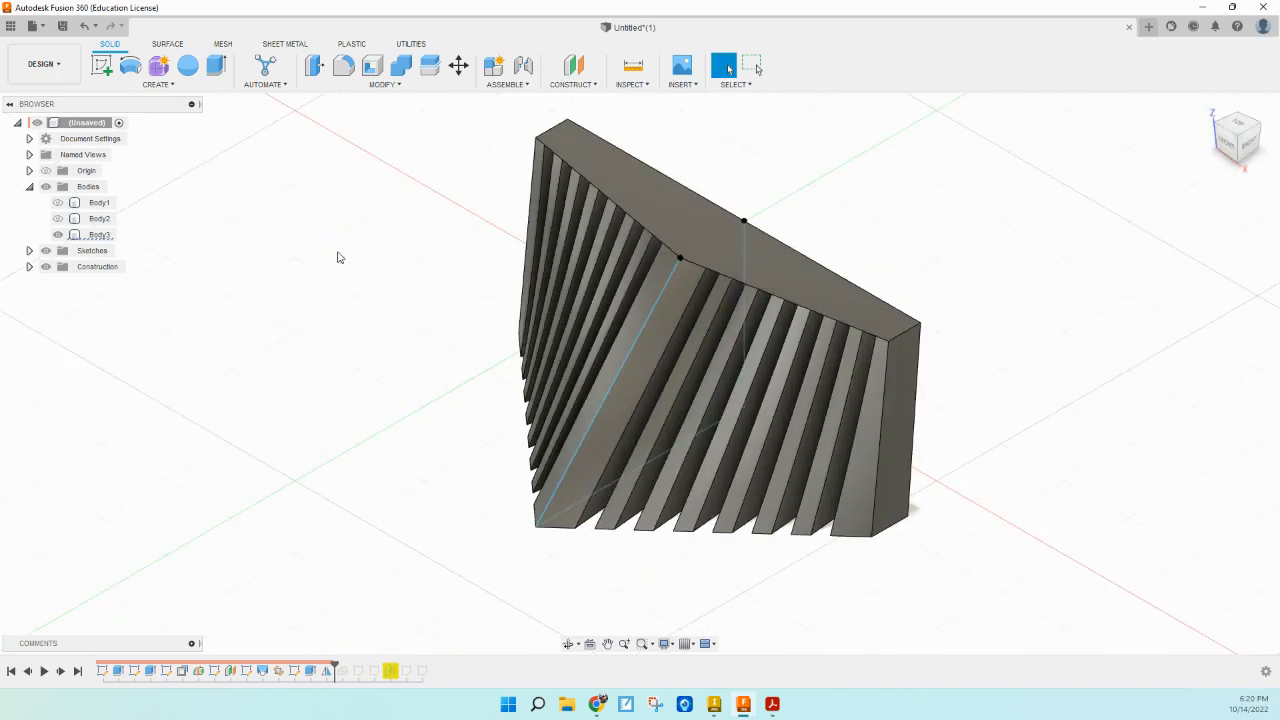
click(57, 218)
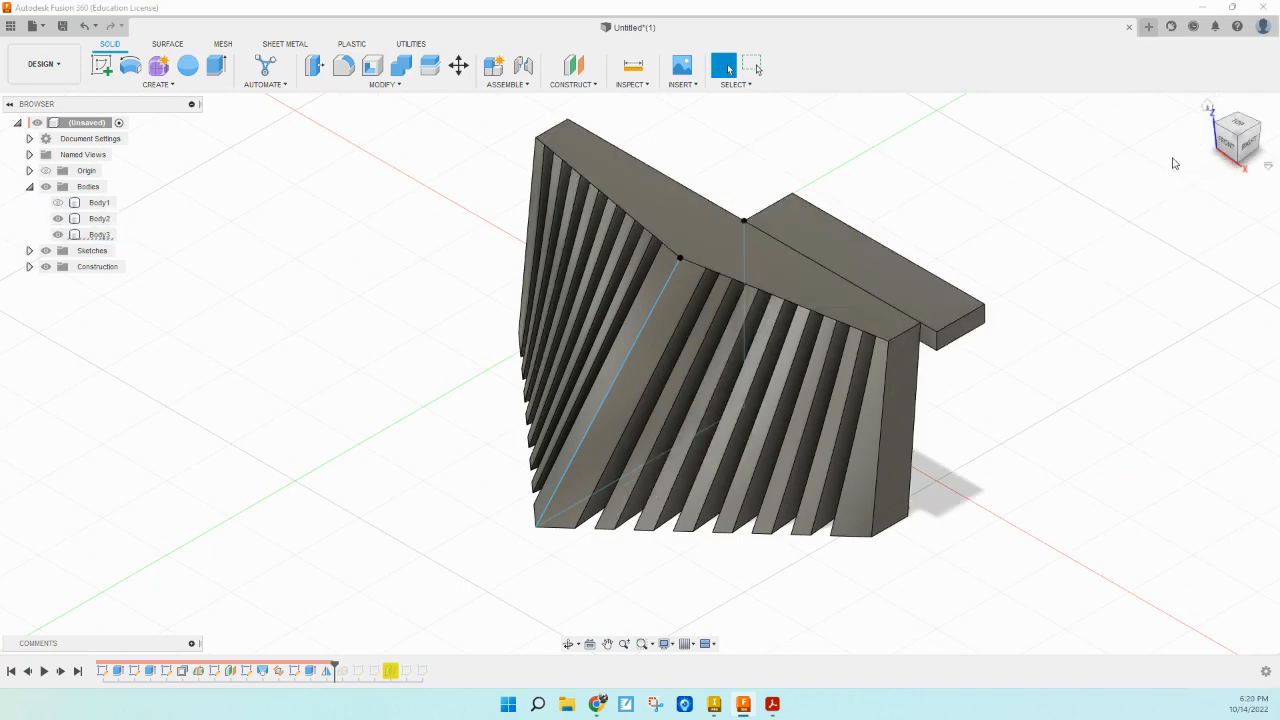
click(1221, 129)
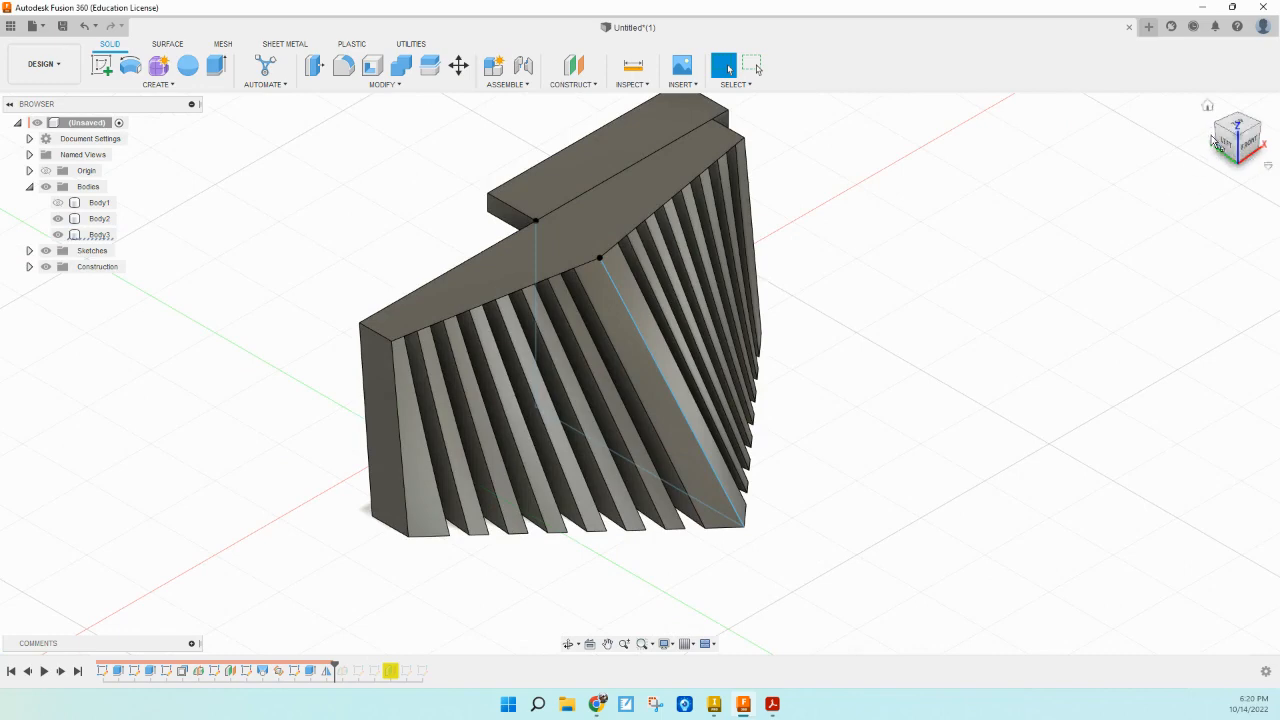
click(1220, 128)
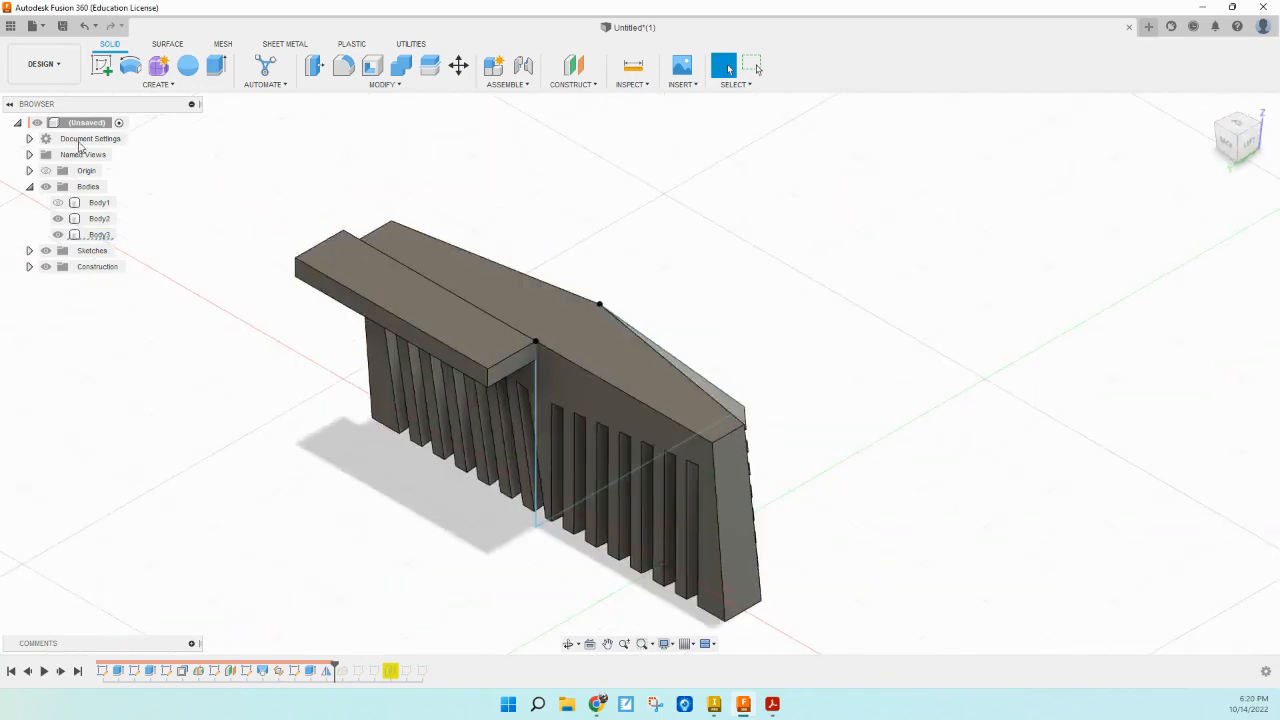
click(398, 85)
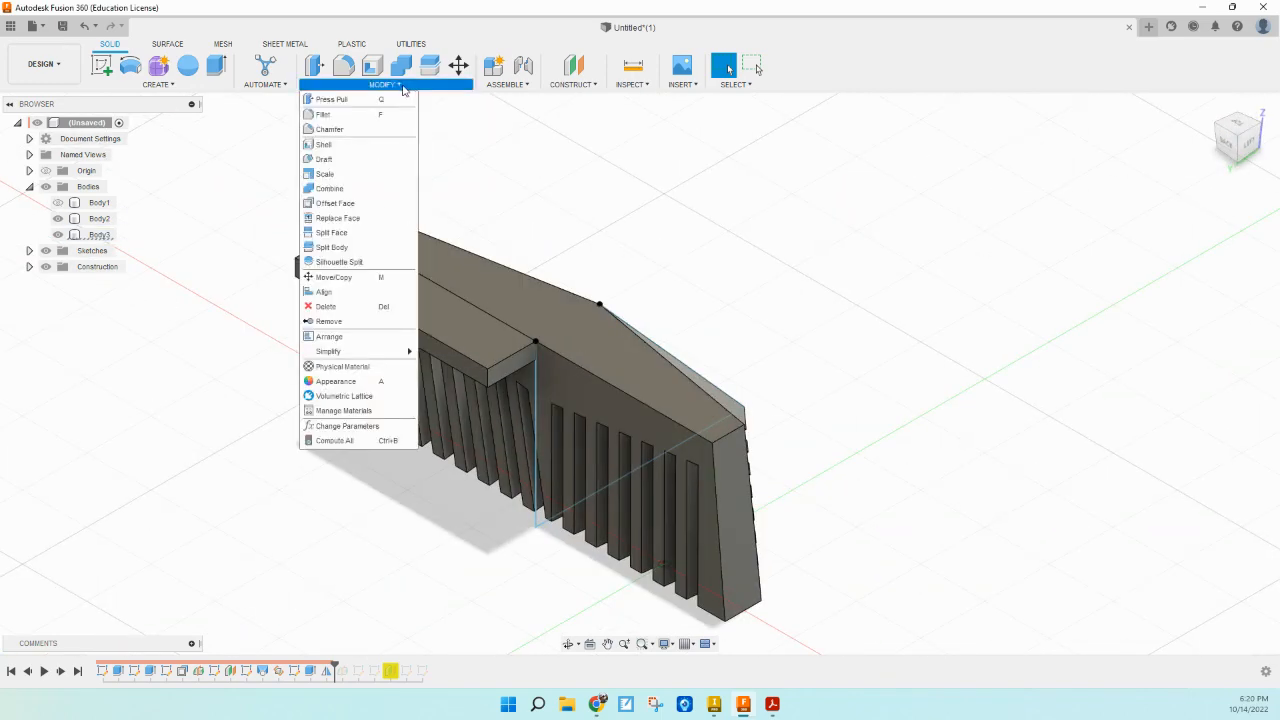
click(340, 204)
click(512, 376)
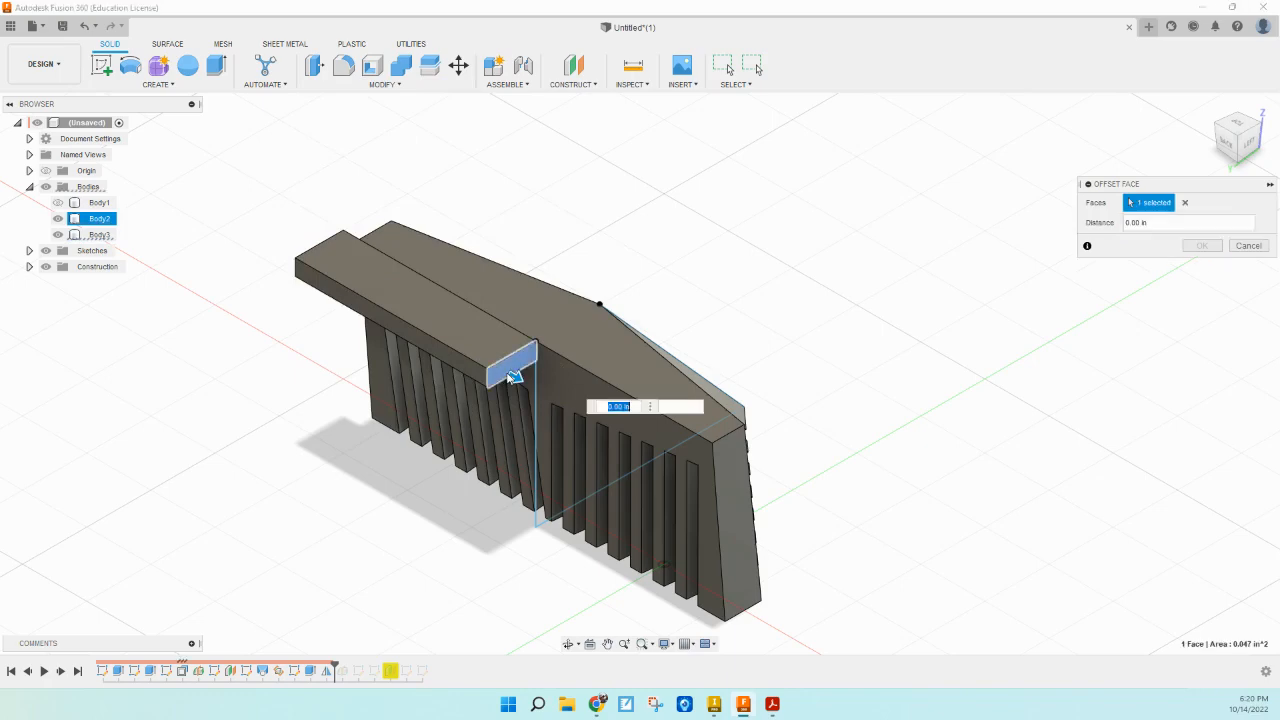
key(Return)
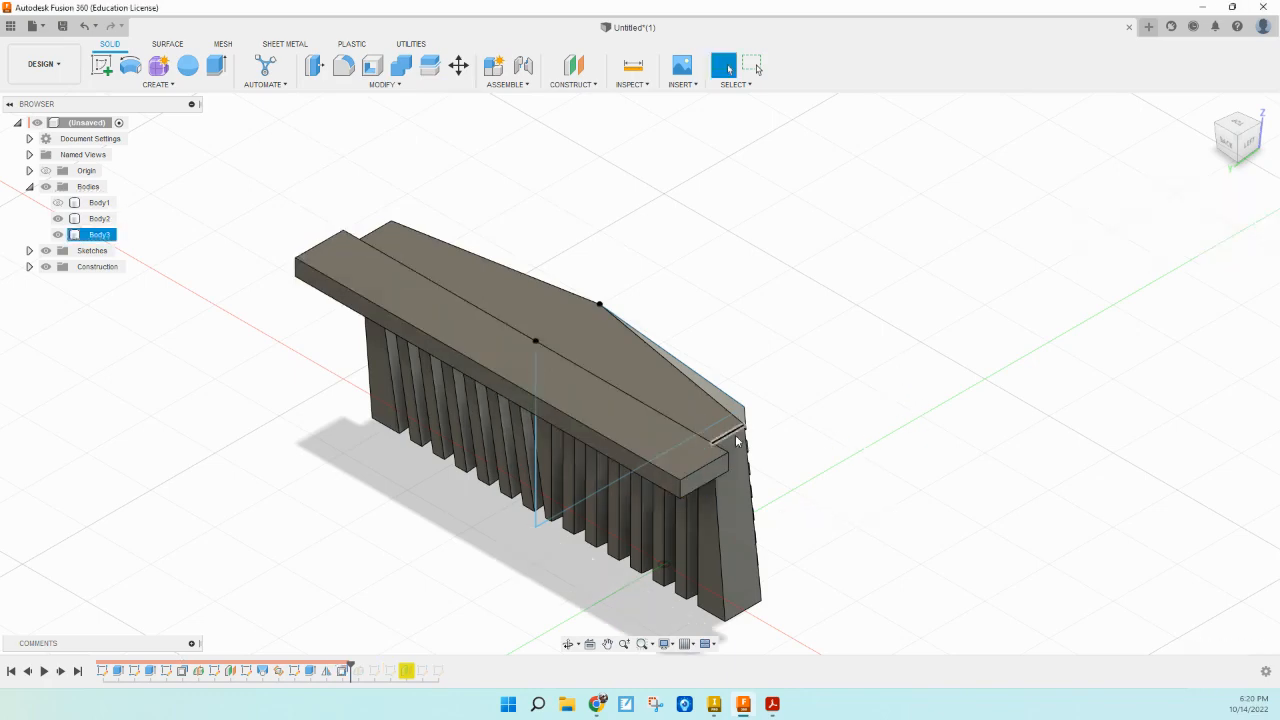
Step: Offset Body2's long front face by 0.03 in so the bar extends into the slotted body
click(1258, 128)
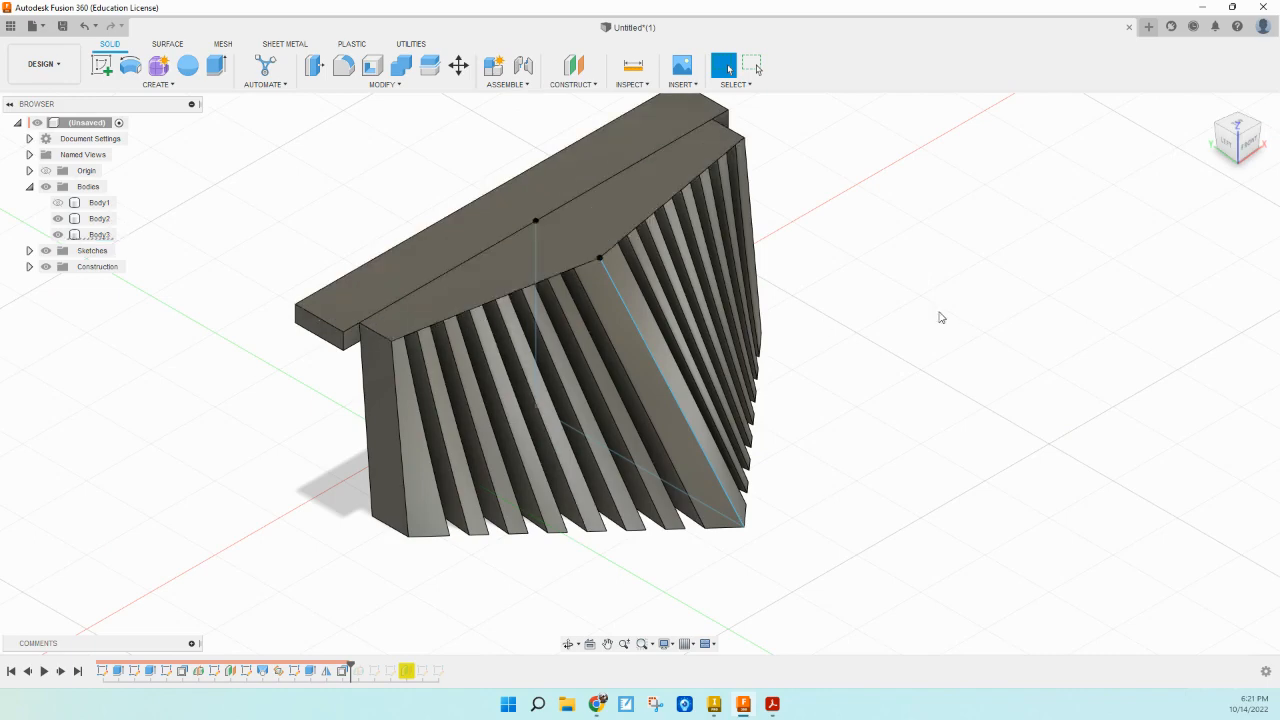
click(1218, 131)
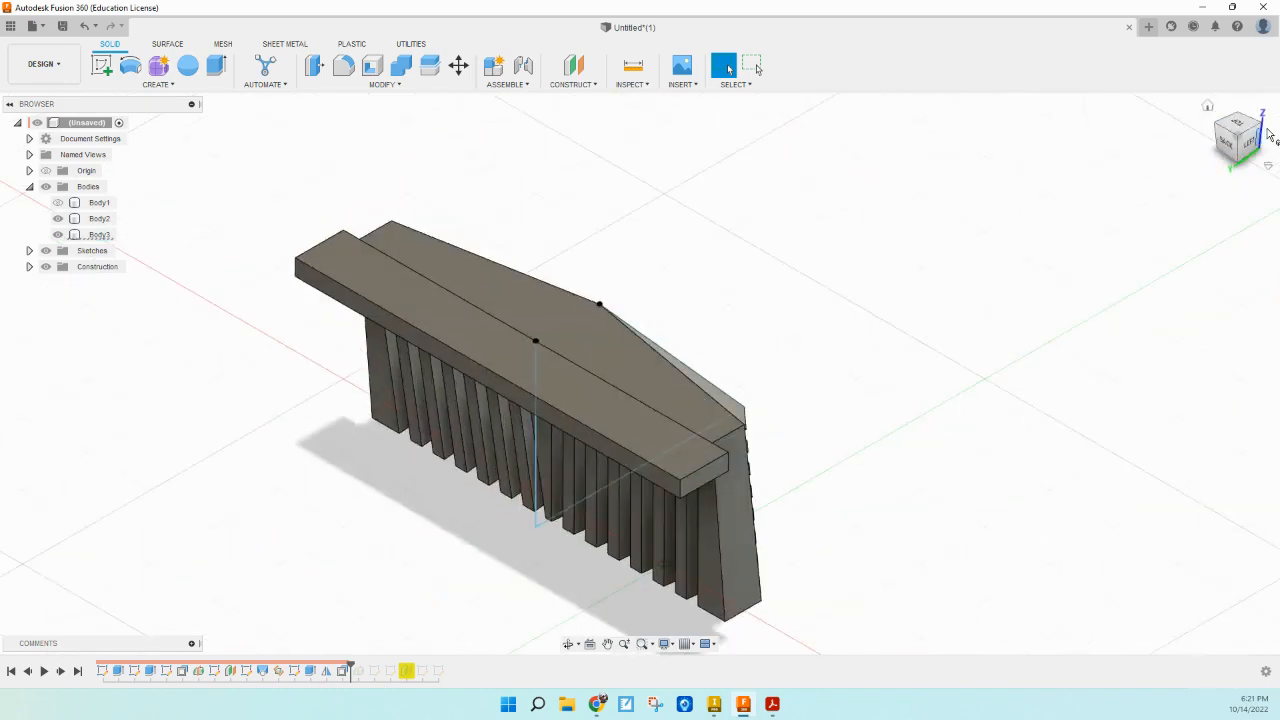
click(1260, 126)
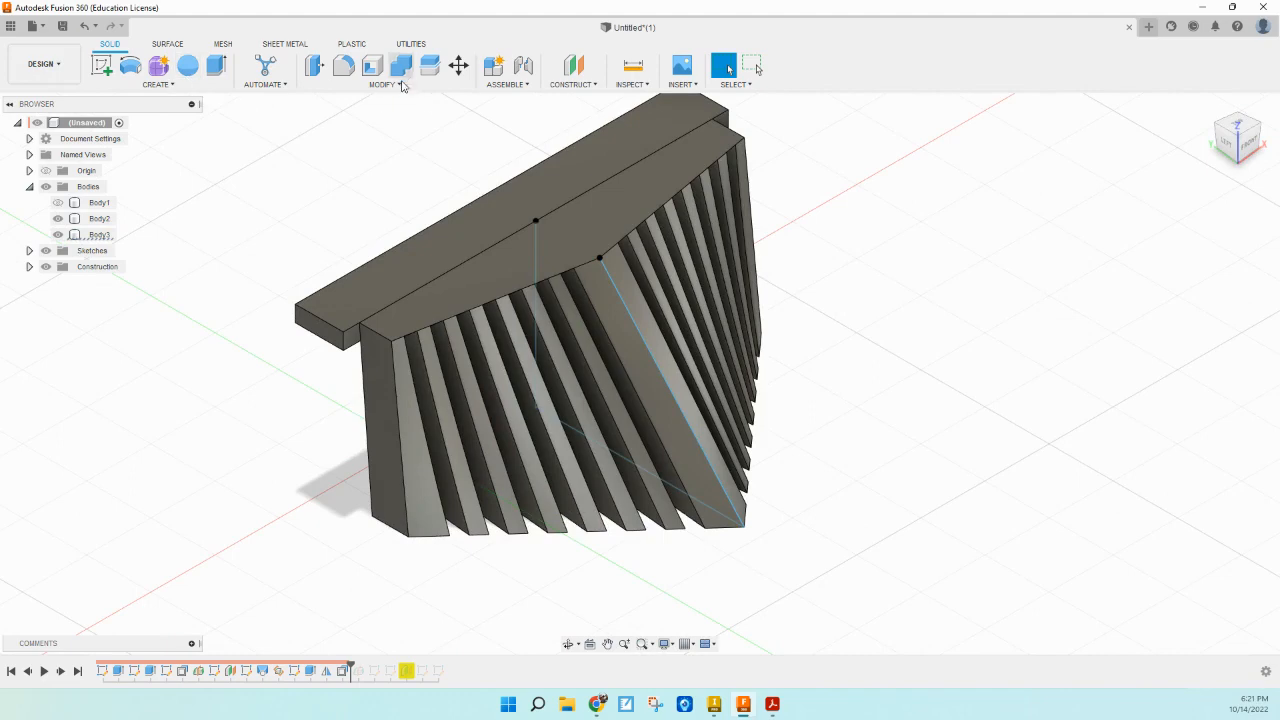
click(440, 89)
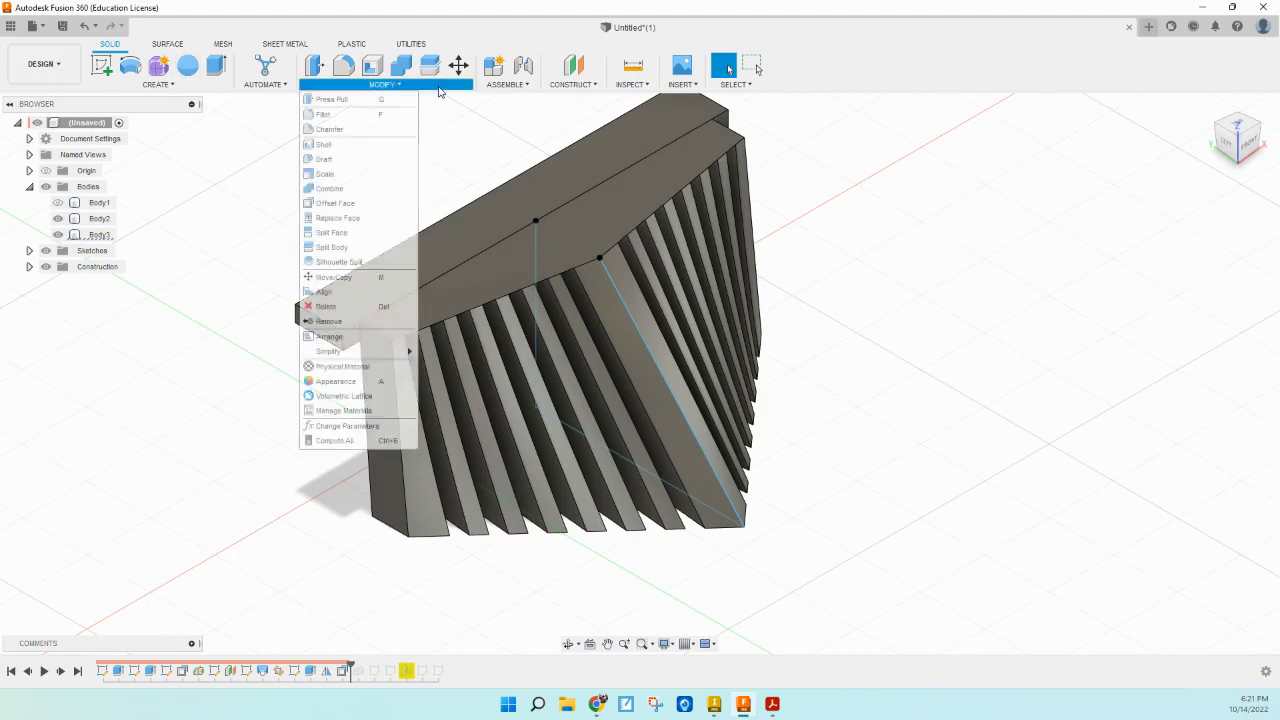
click(345, 203)
click(350, 338)
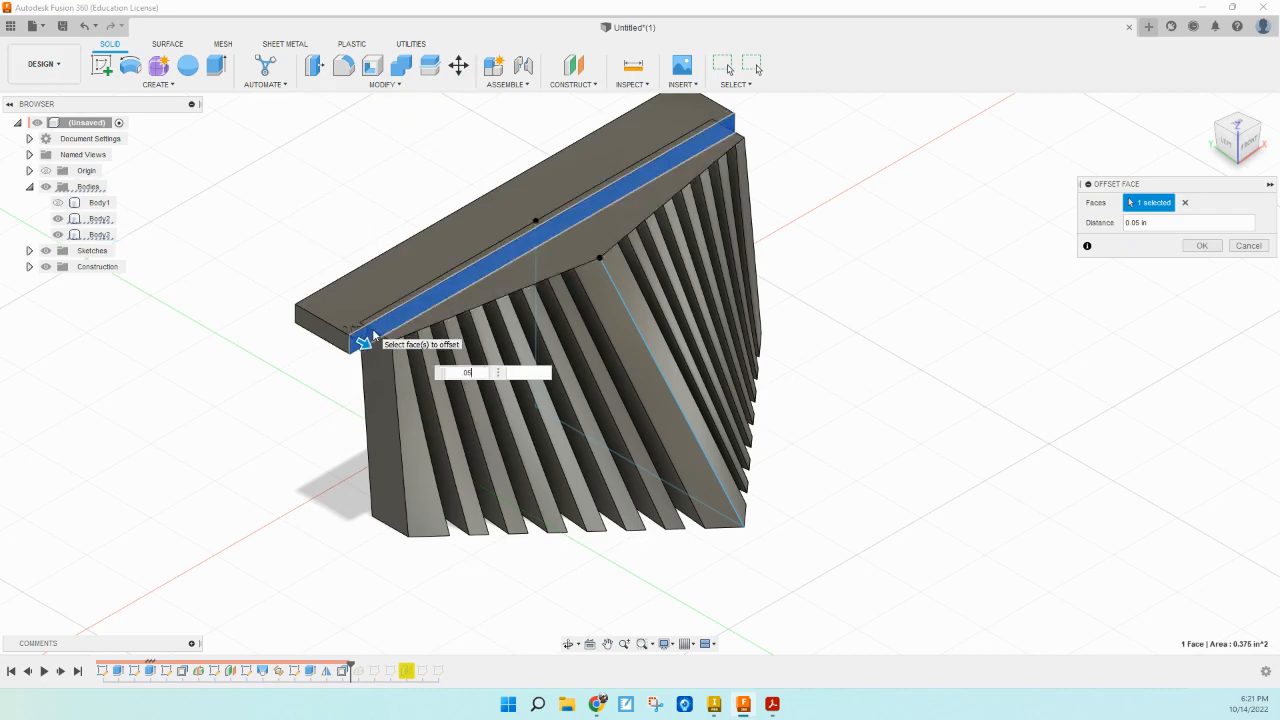
key(BackSpace)
key(BackSpace)
key(BackSpace)
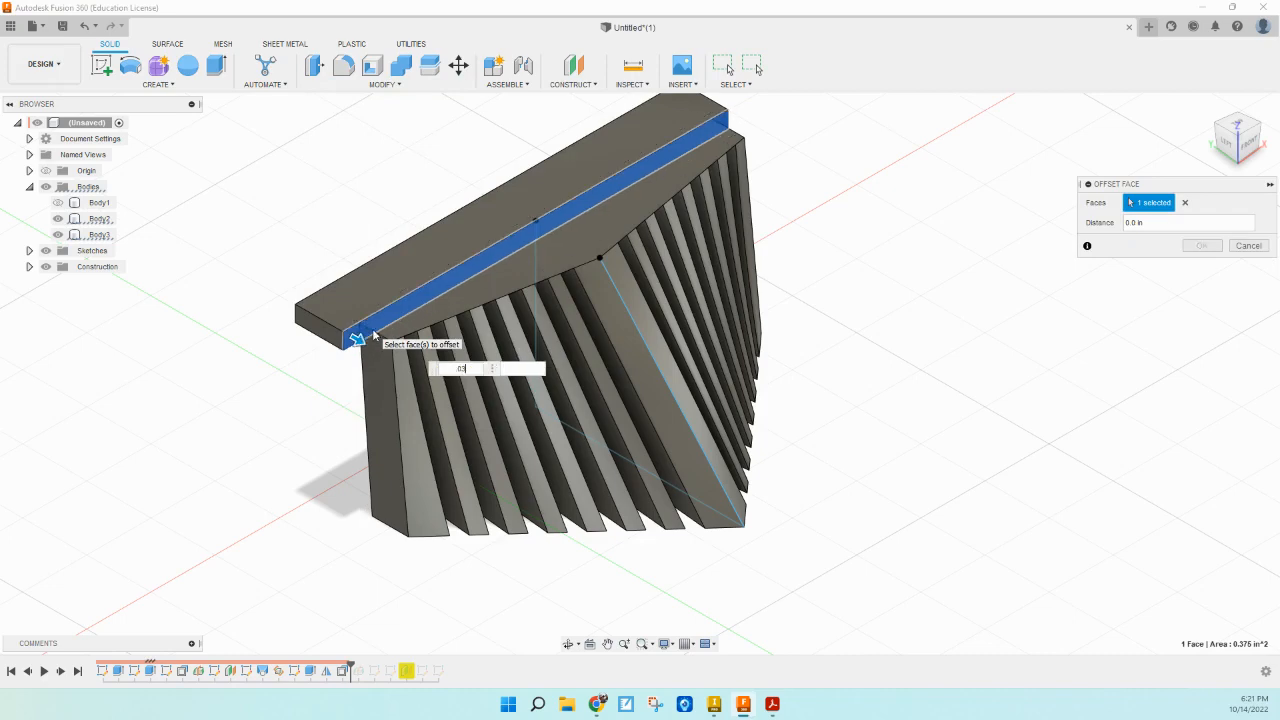
key(Return)
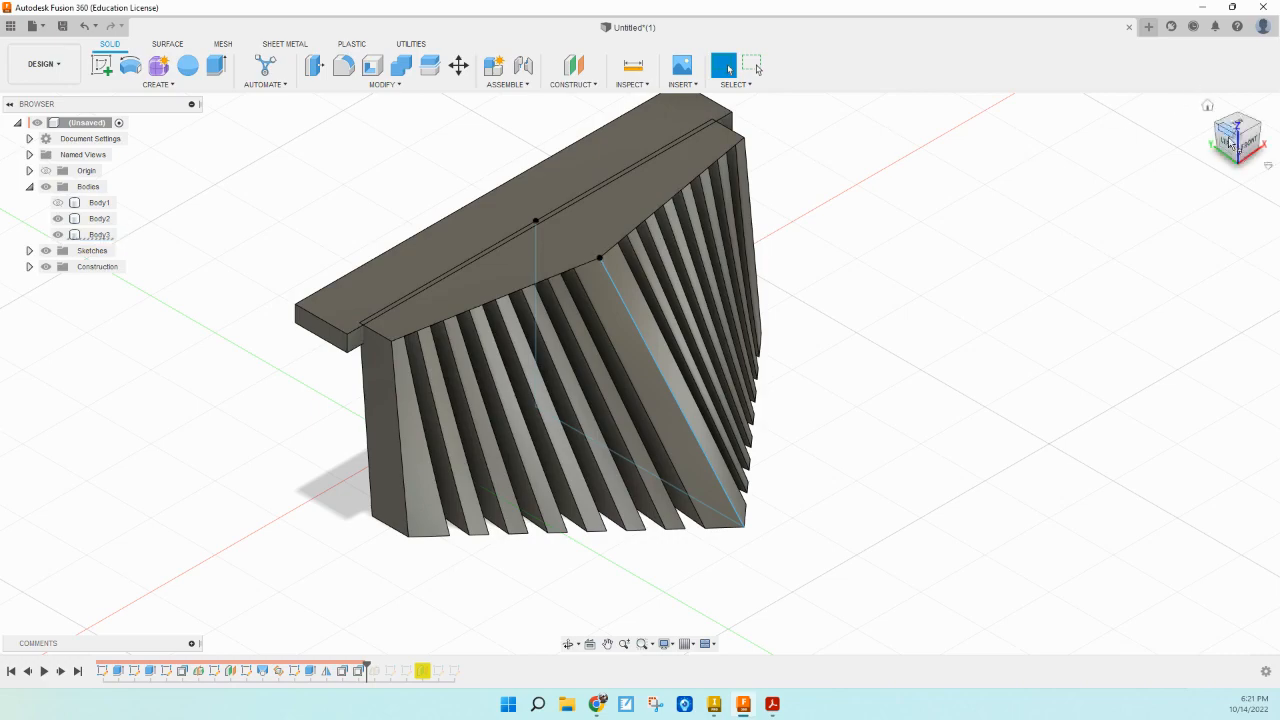
Step: Combine Body2 and Body3 into a single body using the Join operation
mouse_move(1237, 166)
mouse_down()
mouse_move(1276, 121)
mouse_move(1240, 161)
mouse_up()
drag(605, 164, 418, 295)
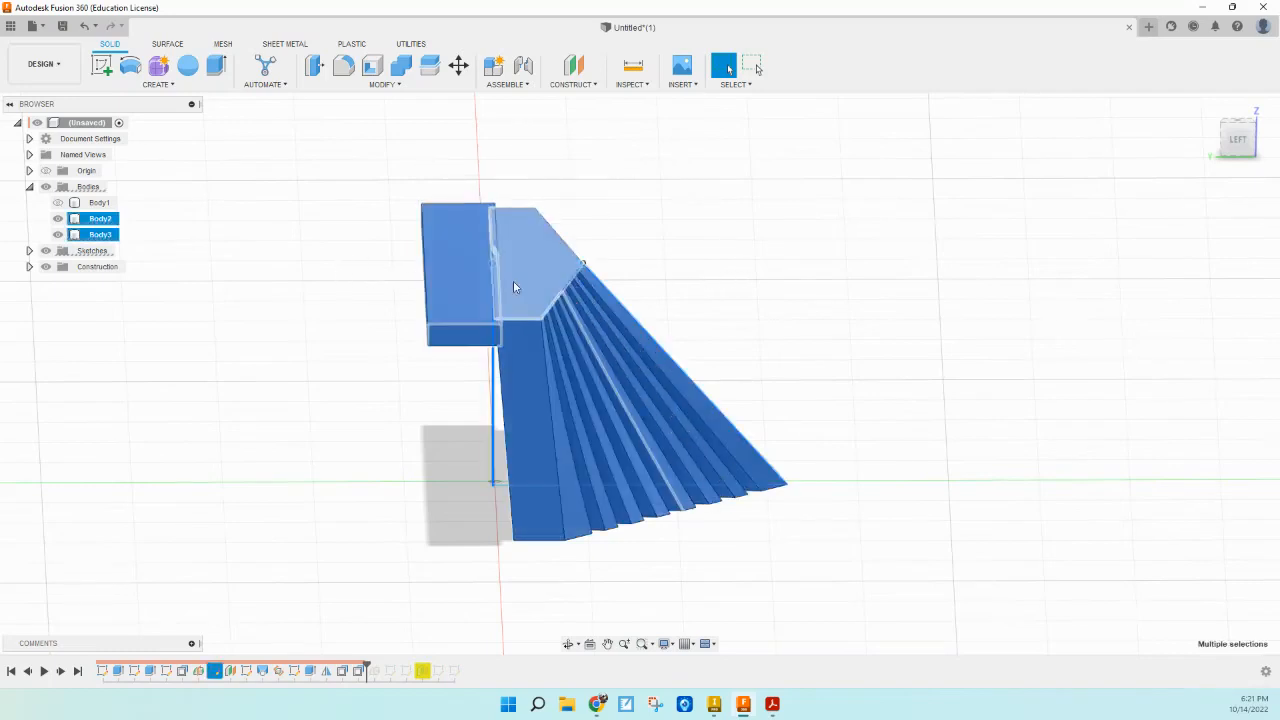
click(403, 68)
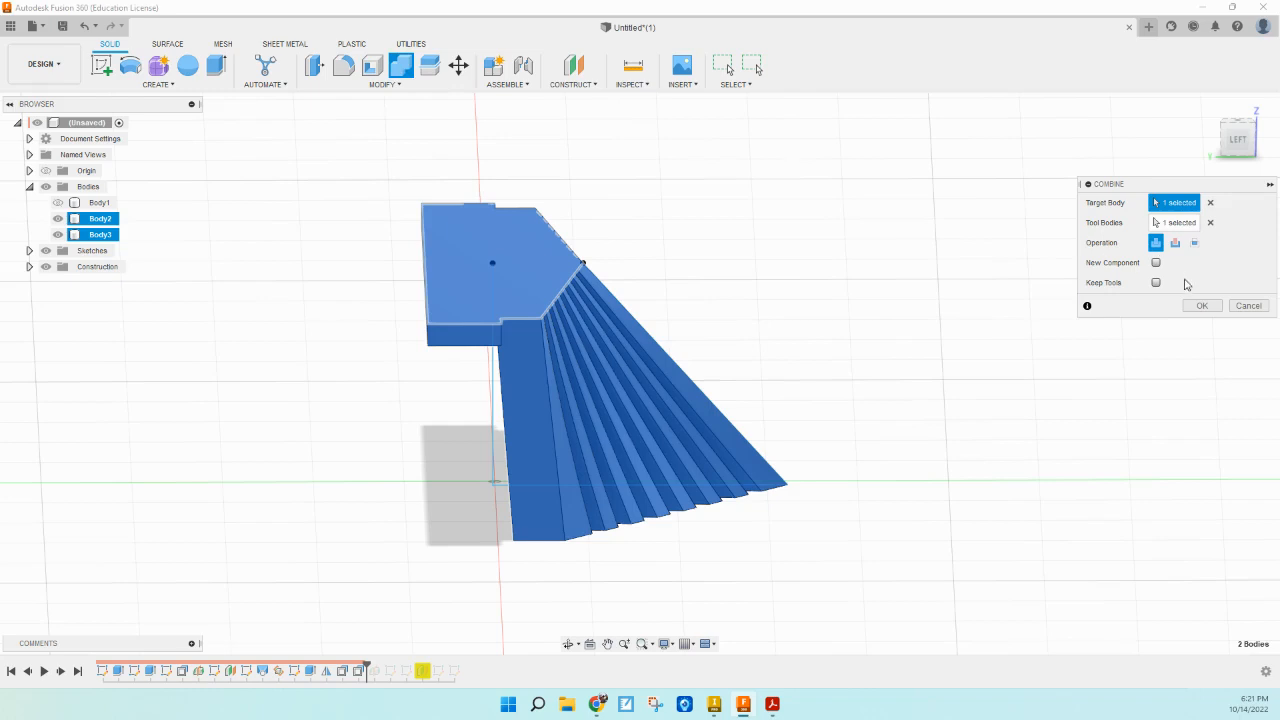
click(1202, 305)
click(600, 282)
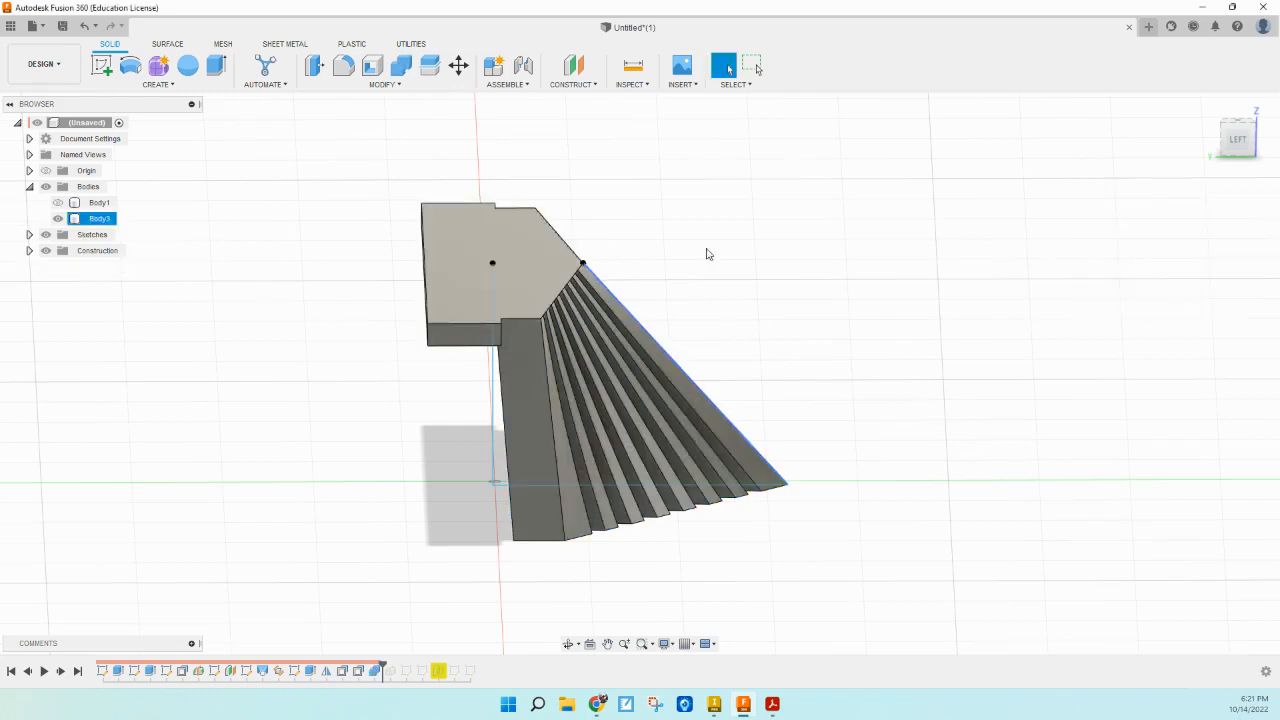
Step: Offset the small front face of the bar's overhang on the left side of the body by -0.03 in
click(1254, 131)
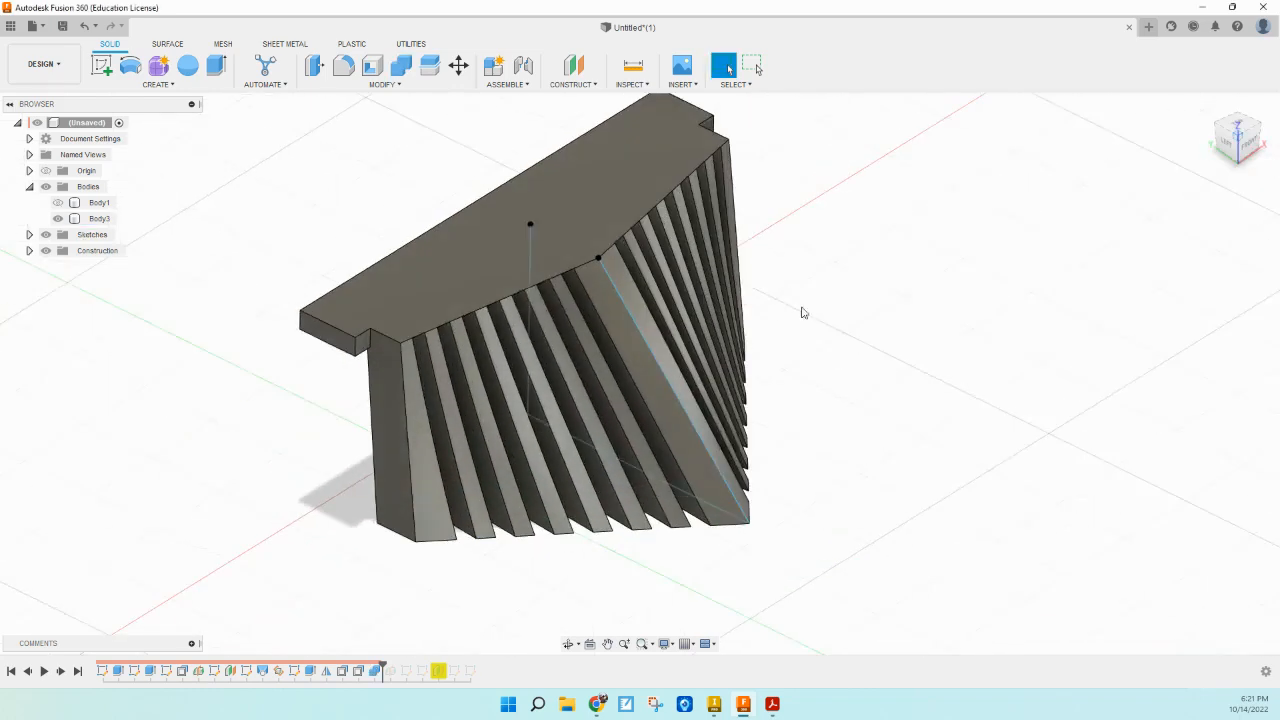
click(293, 318)
scroll(356, 340, up, 5)
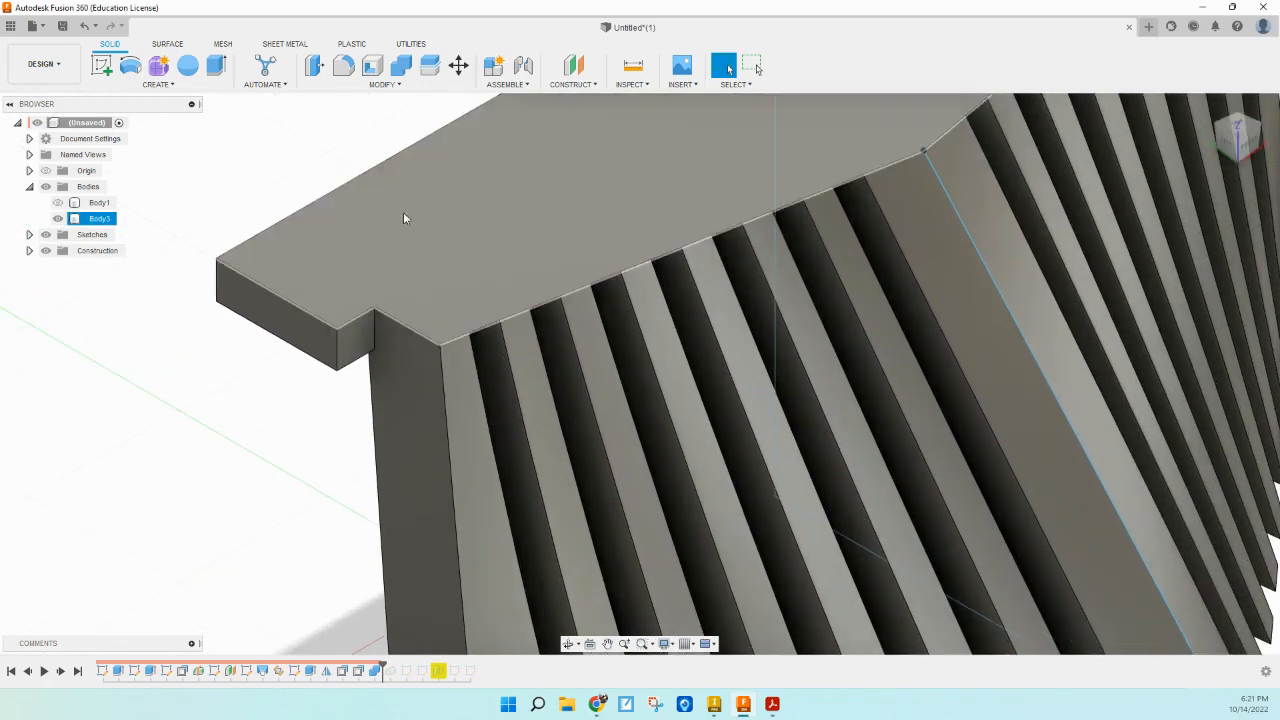
click(383, 84)
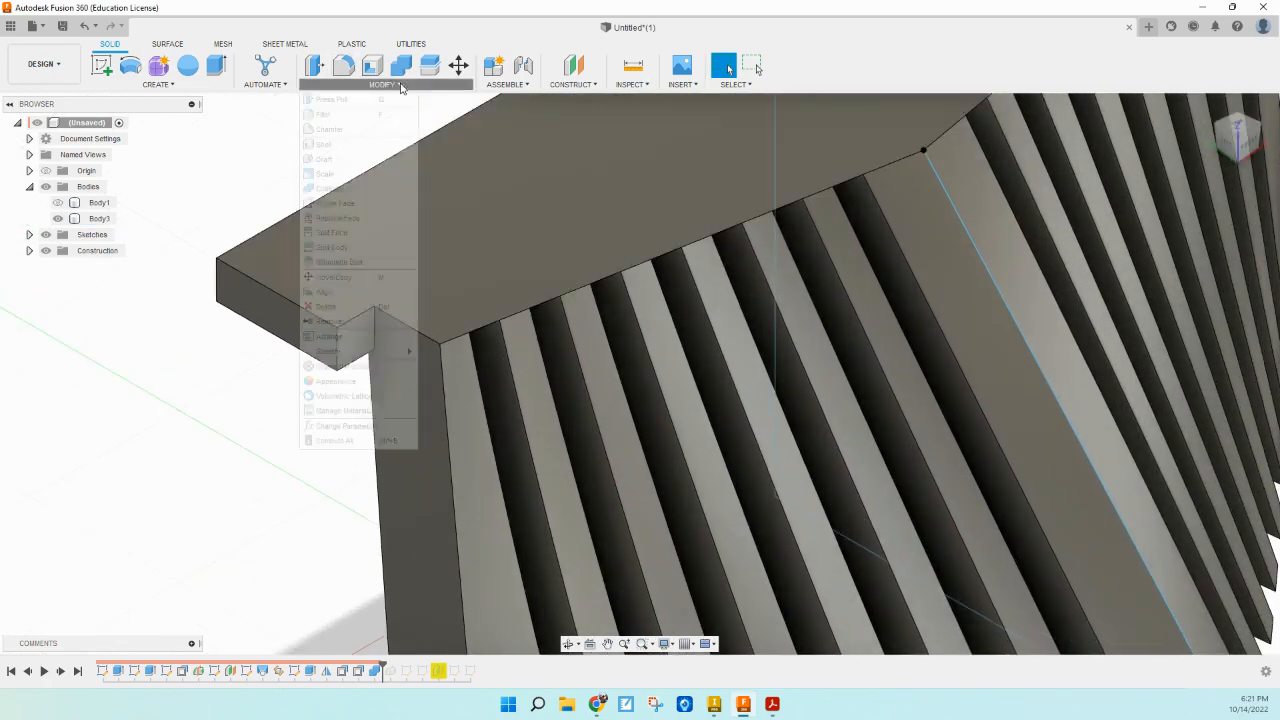
click(343, 204)
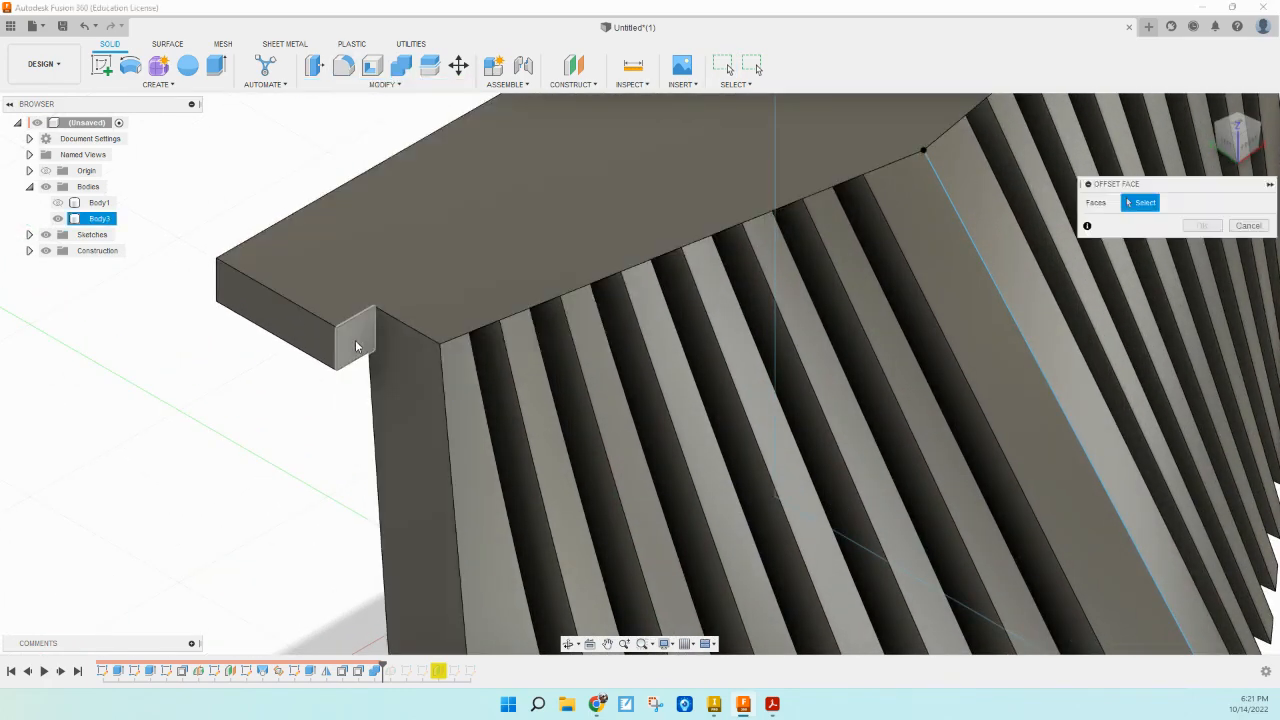
click(360, 344)
text(-0)
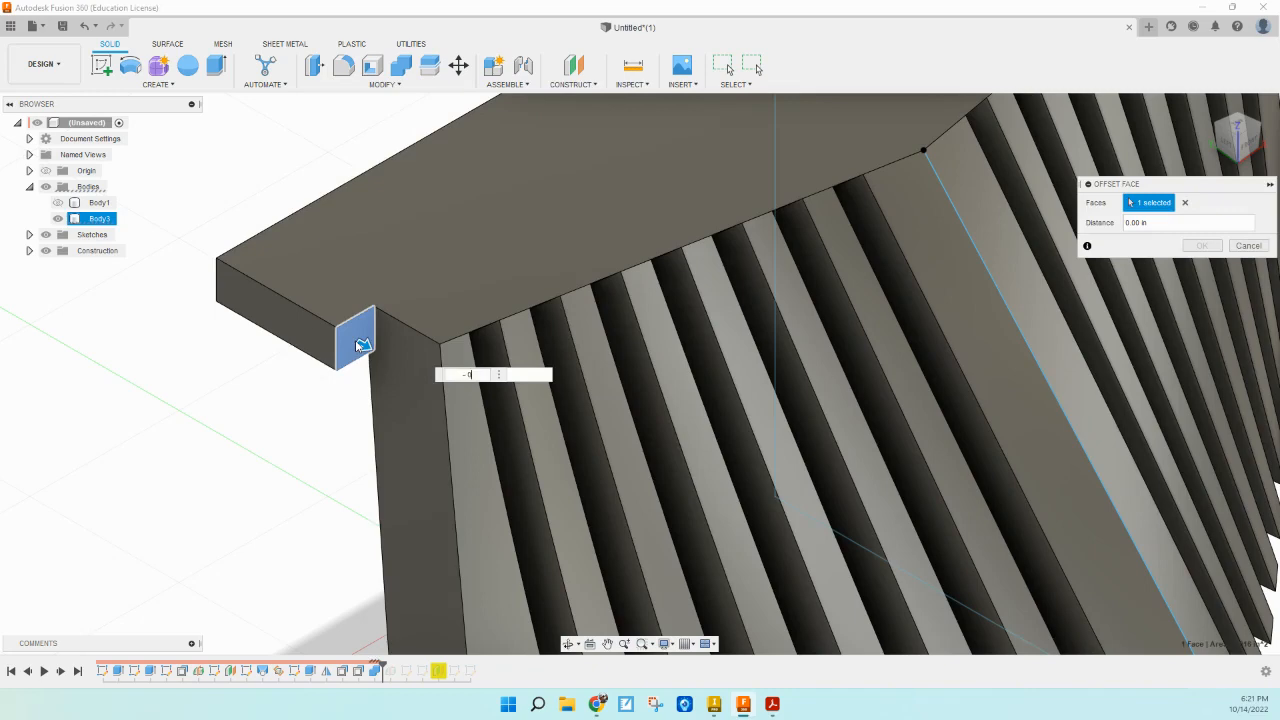
text(.03)
key(Return)
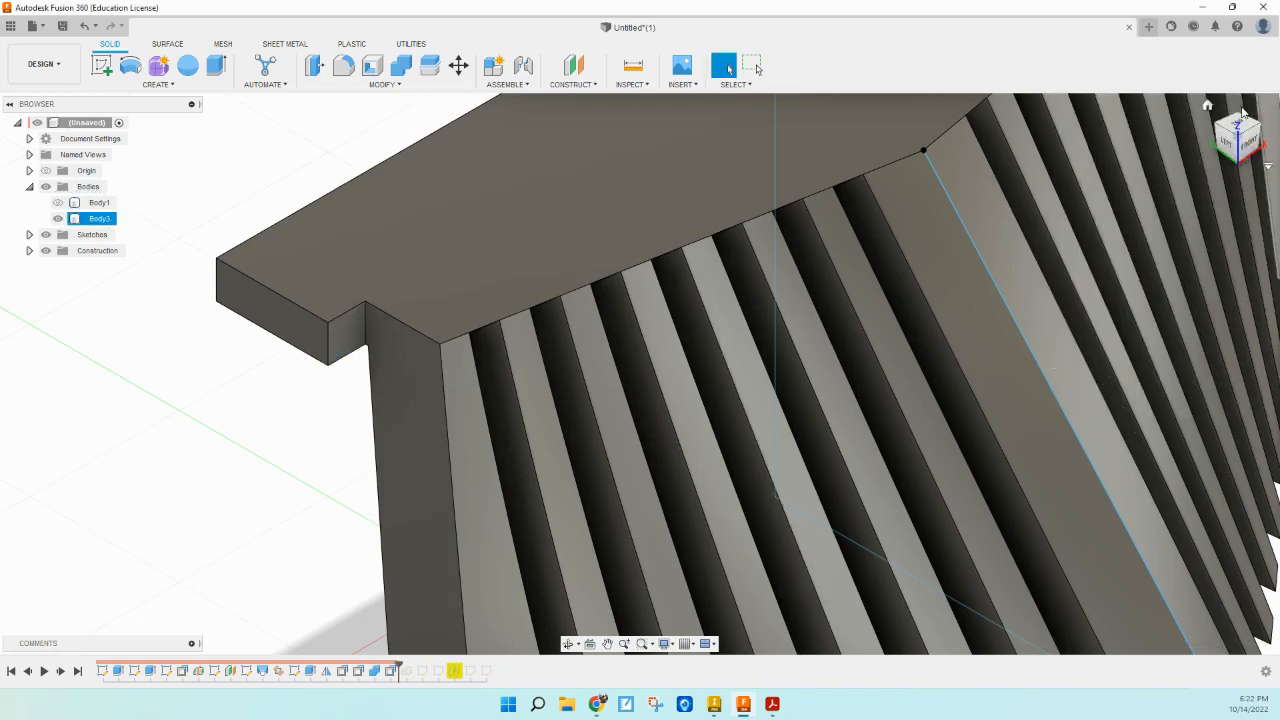
Step: Offset the matching small front face of the bar's overhang at the opposite end inward
drag(1255, 122, 1256, 537)
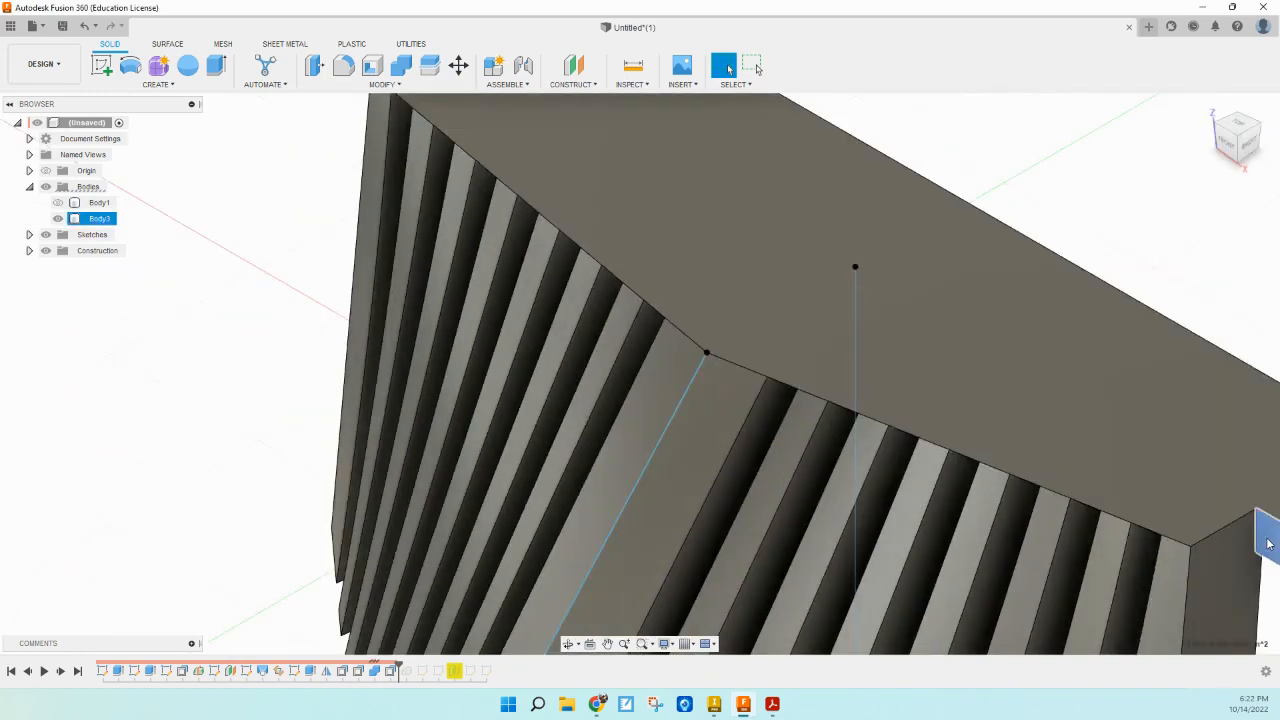
click(396, 85)
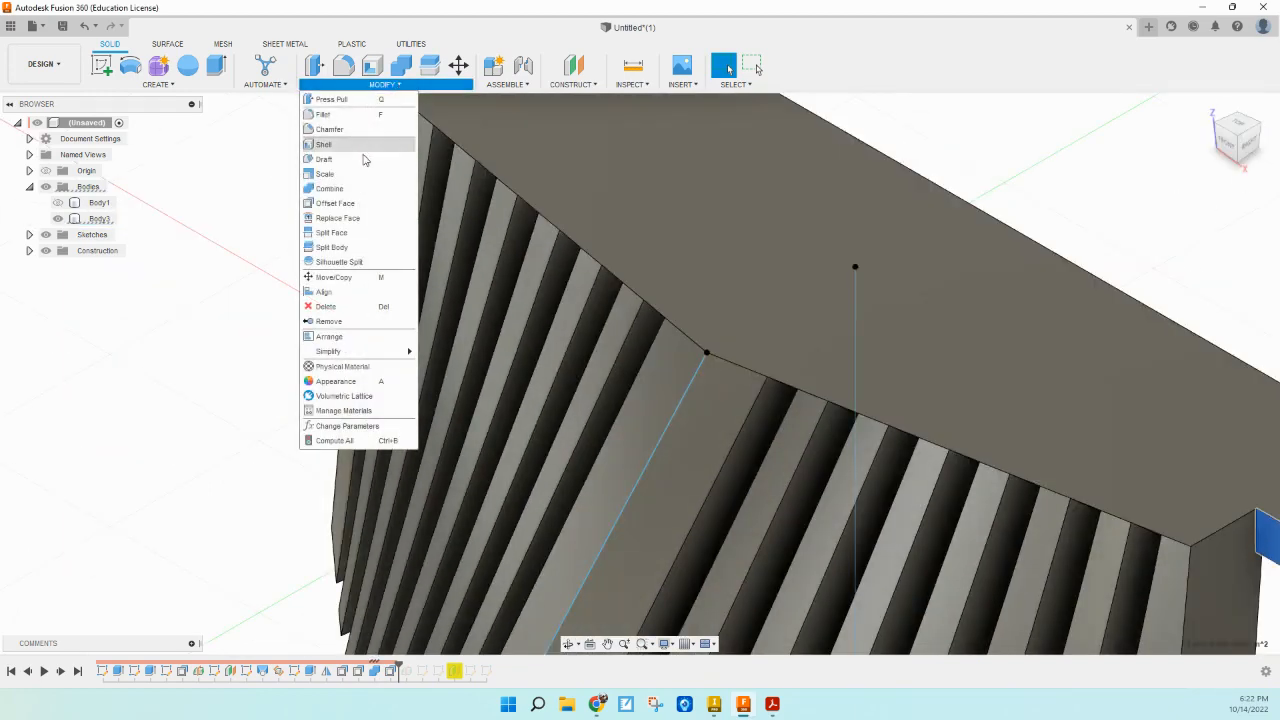
click(334, 203)
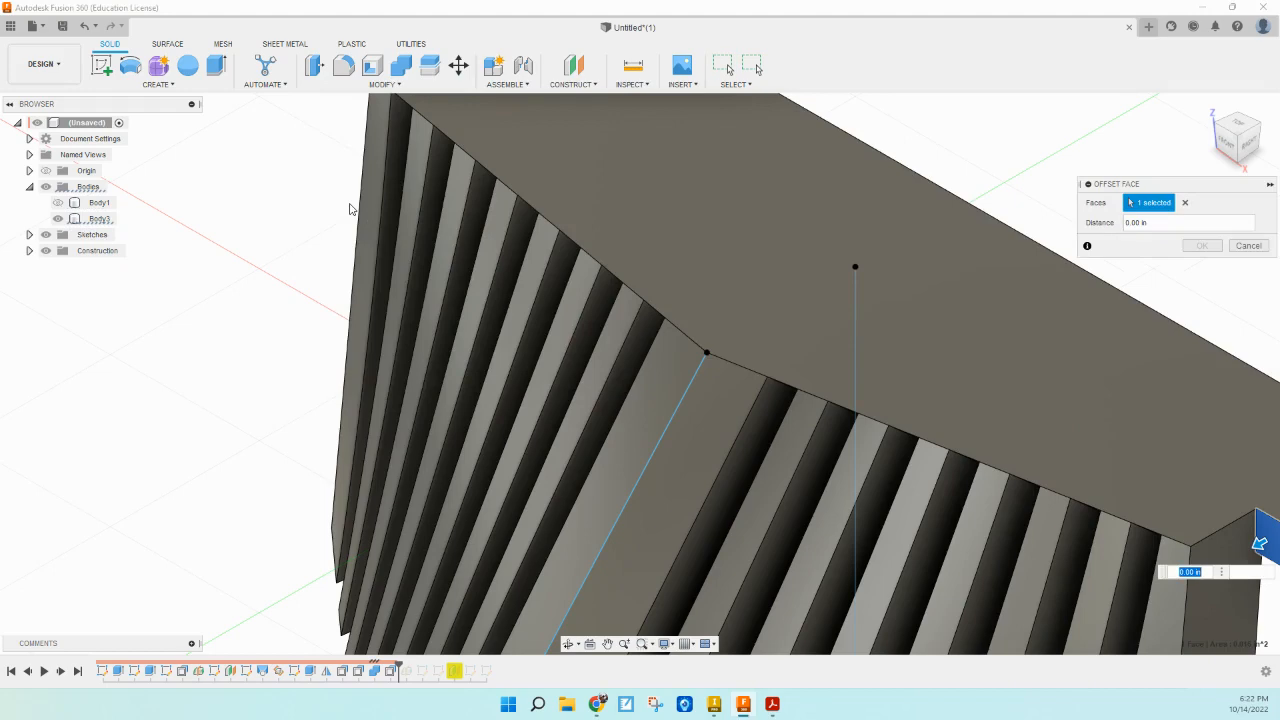
key(BackSpace)
key(Escape)
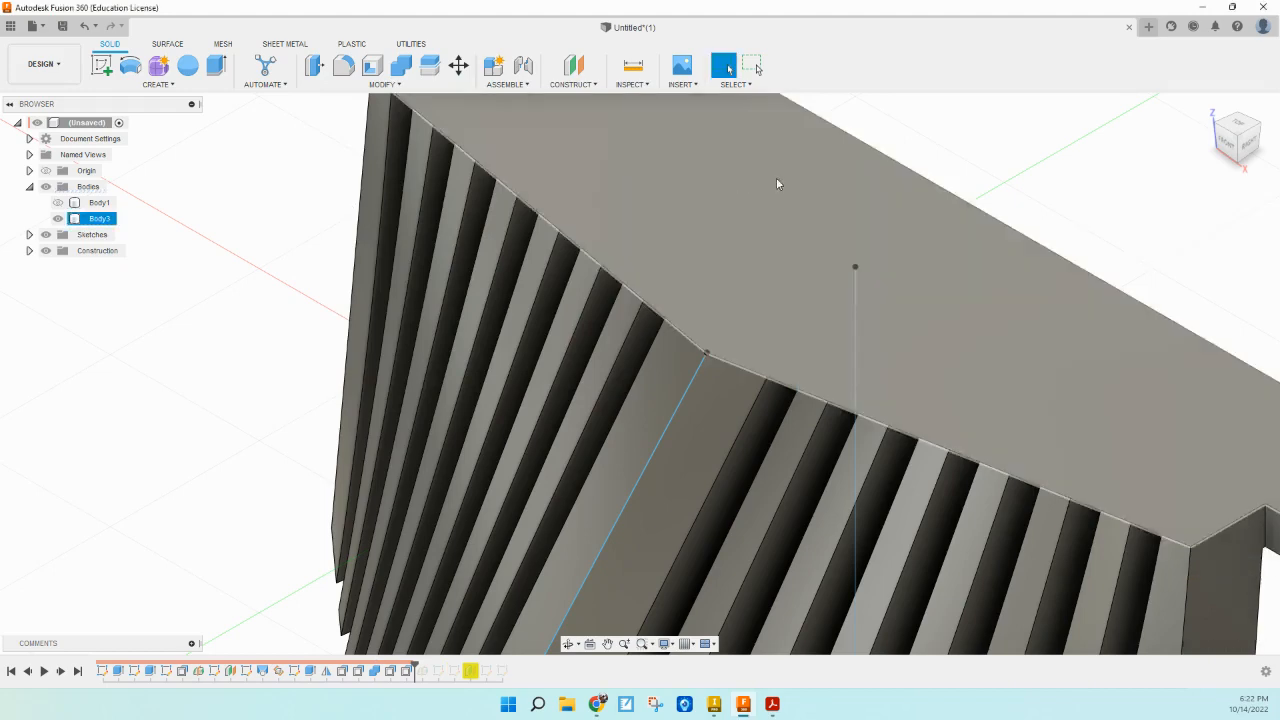
Step: Show Body1 again and check from the side how the combined body sits against it
click(1209, 106)
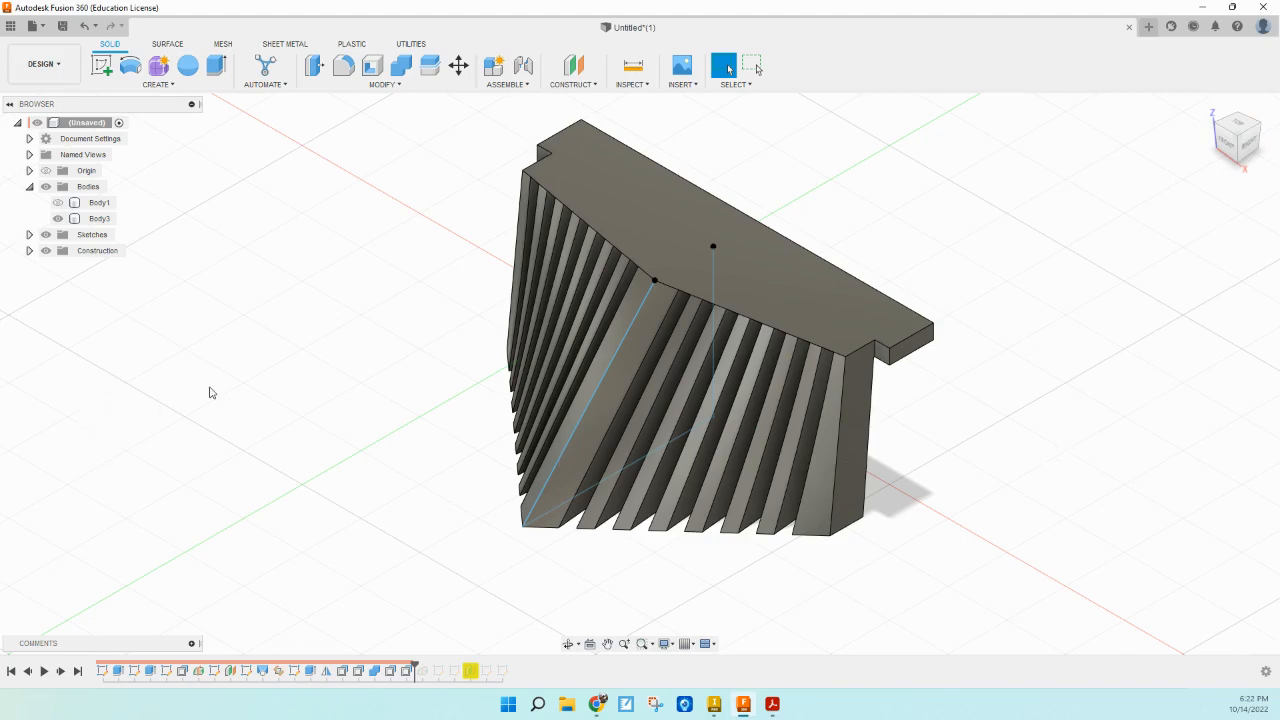
click(58, 202)
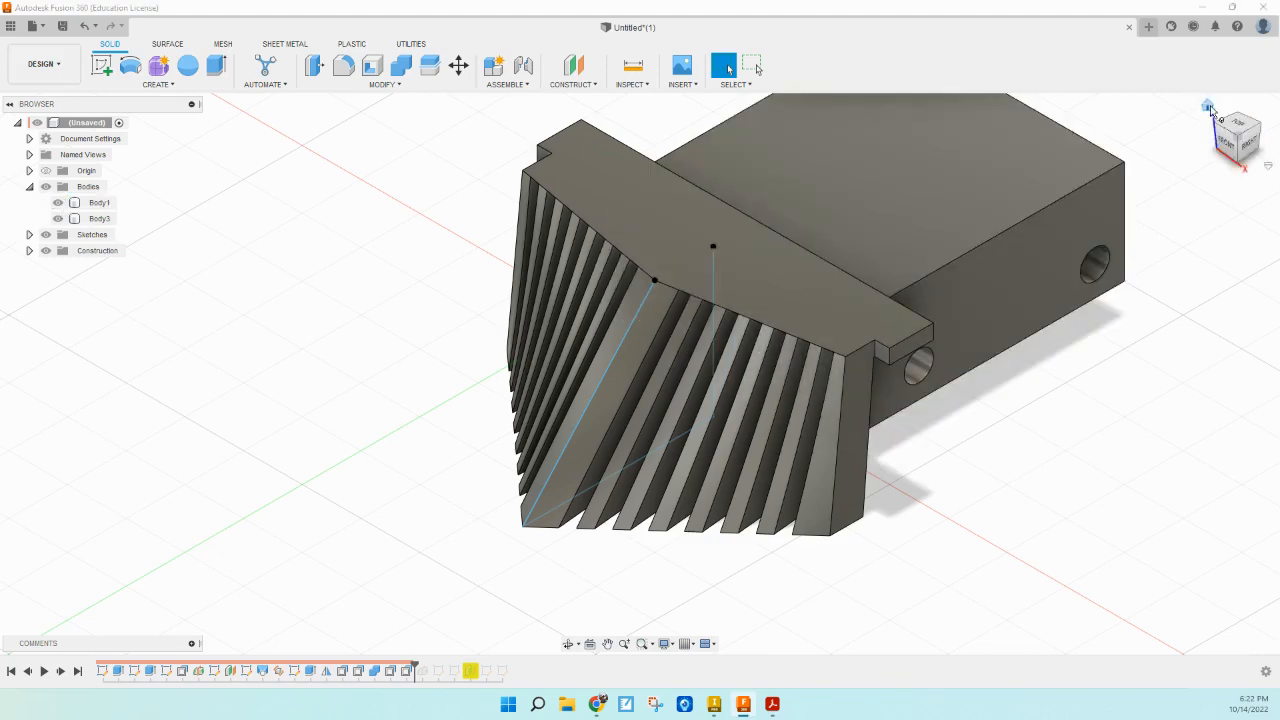
click(1210, 108)
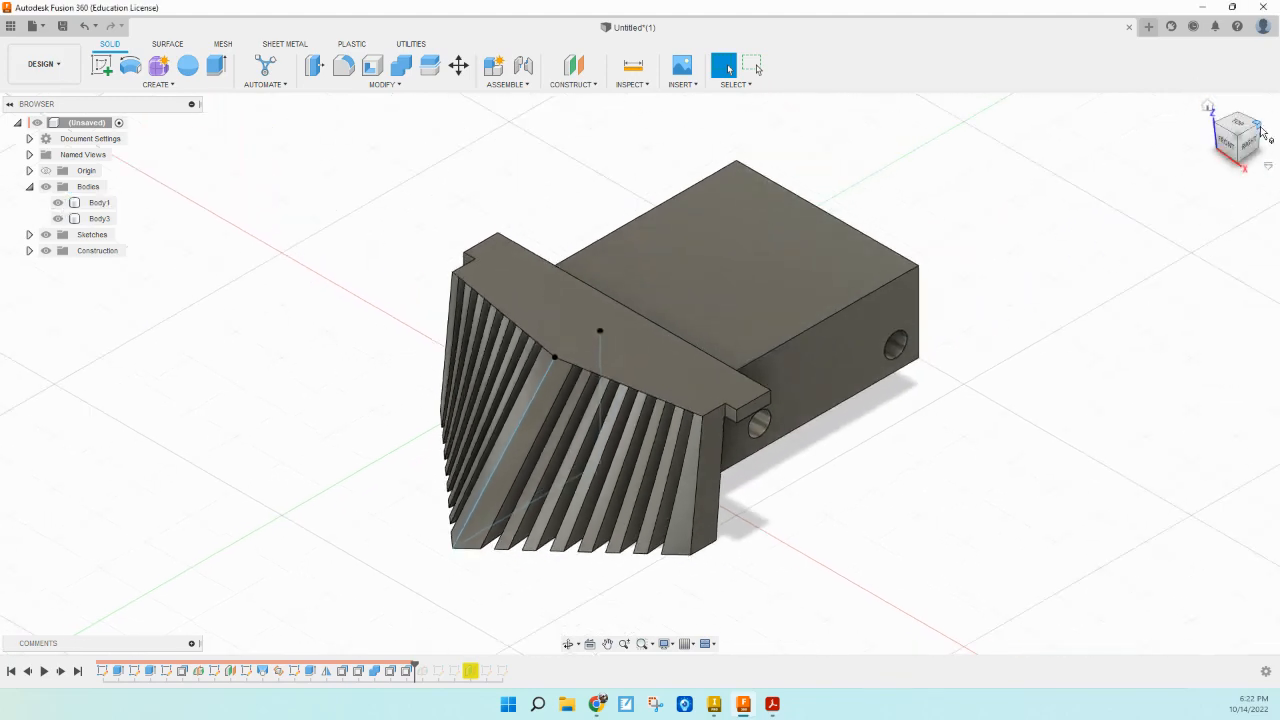
mouse_move(1230, 128)
mouse_down()
mouse_move(1184, 92)
mouse_move(1196, 84)
mouse_move(1184, 58)
mouse_move(1124, 84)
mouse_move(1180, 28)
mouse_move(1196, 86)
mouse_move(1184, 96)
mouse_move(1262, 133)
mouse_up()
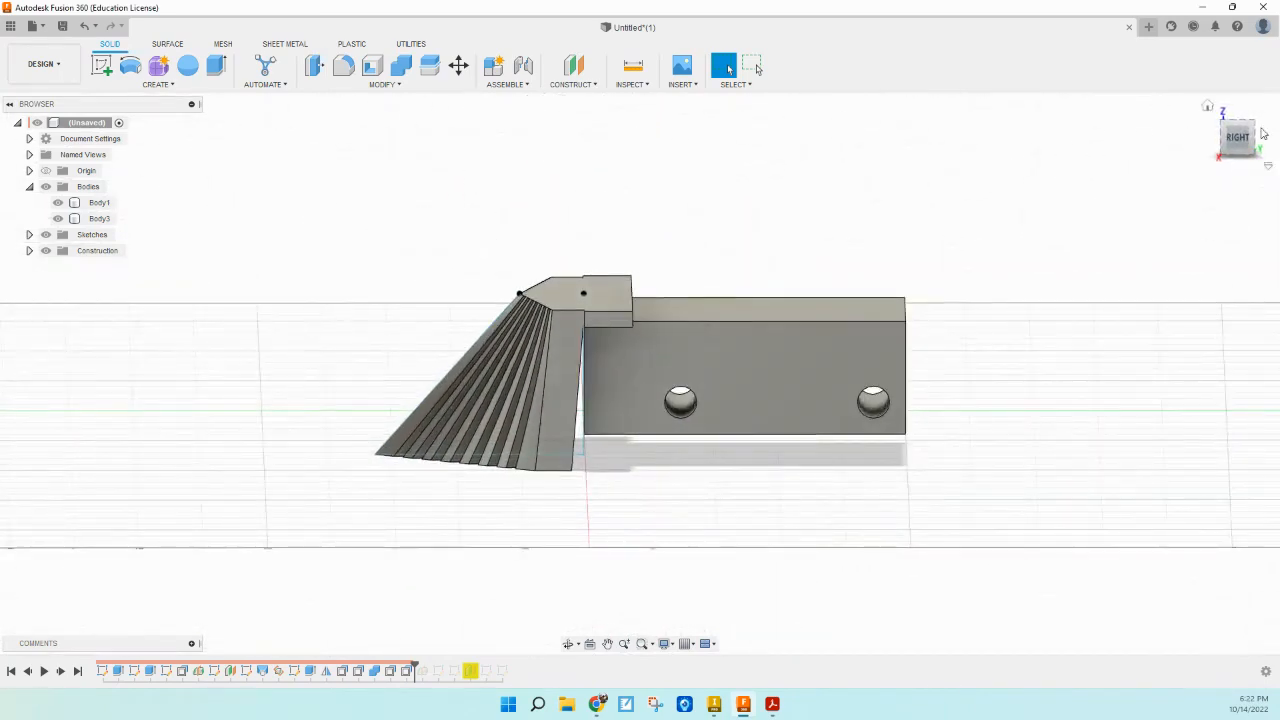